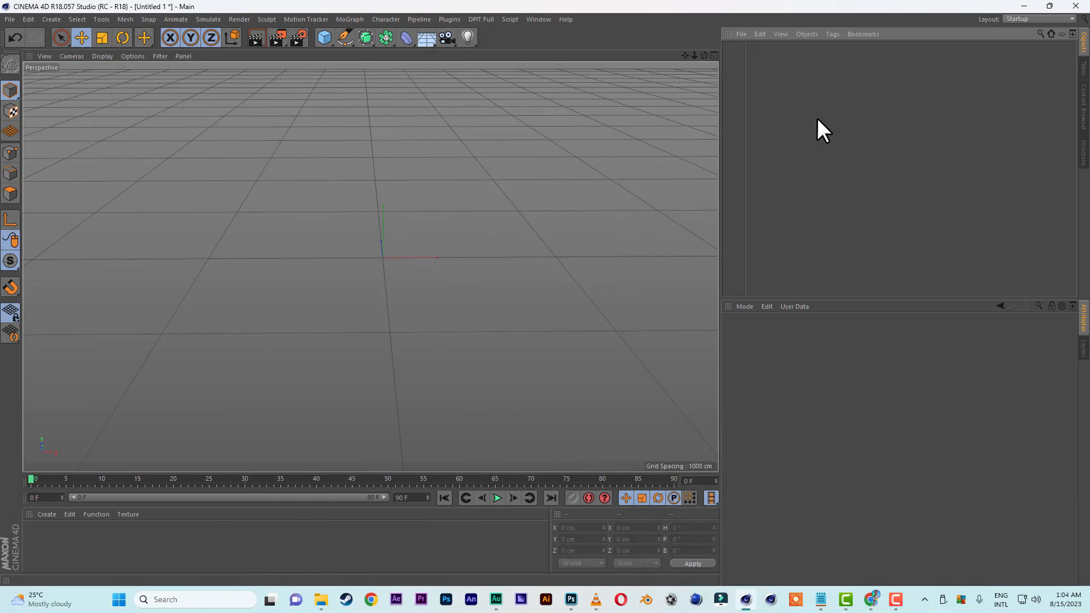
- Switch to VLC, replay the finished candy stick animation as reference, and return to Cinema 4D
click(1024, 7)
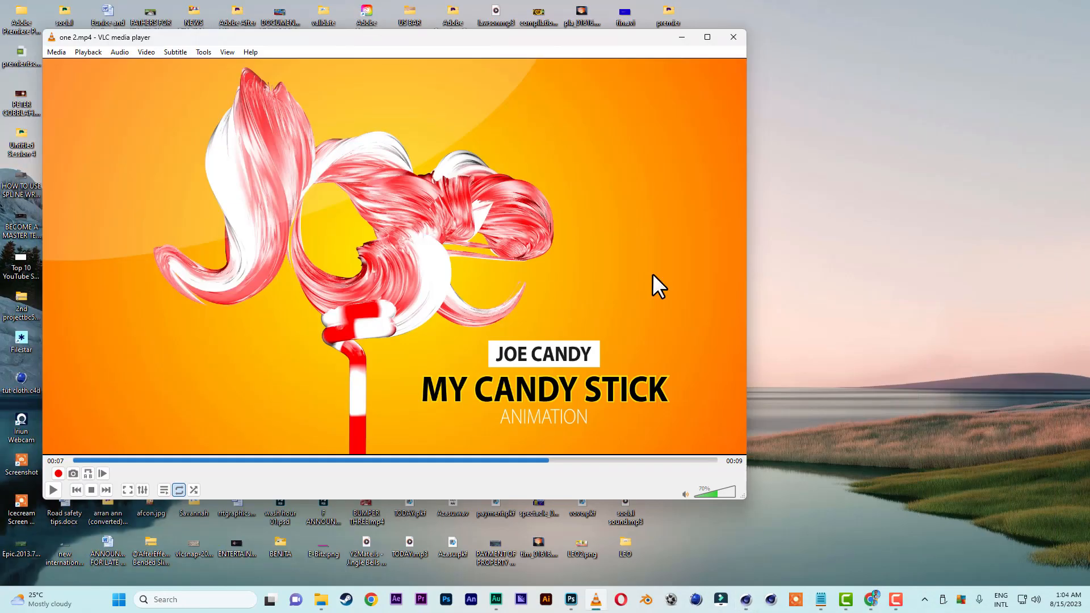
drag(189, 458, 39, 479)
click(54, 490)
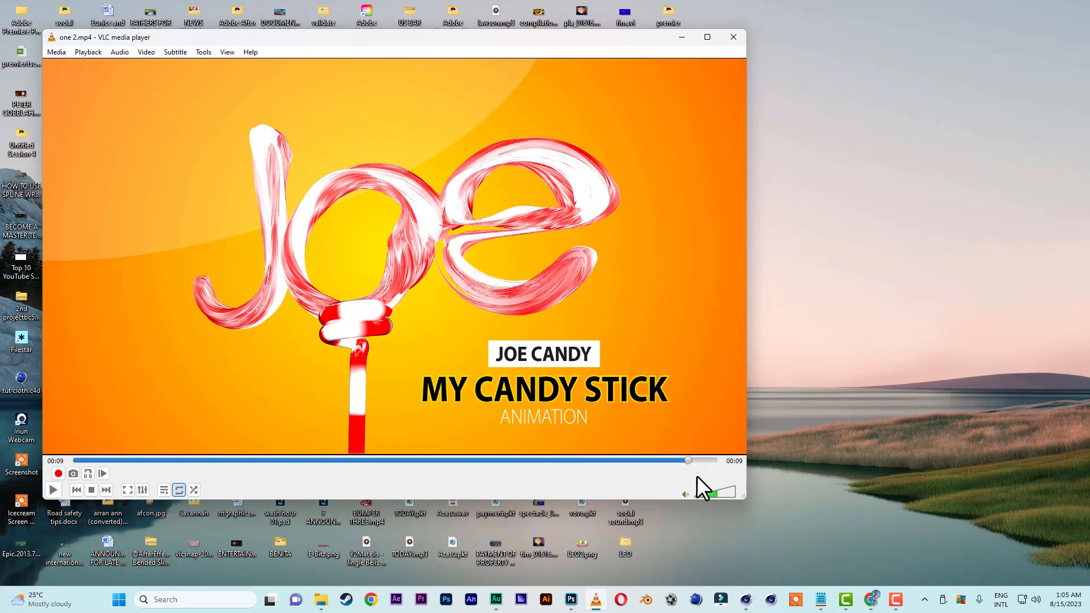
click(746, 599)
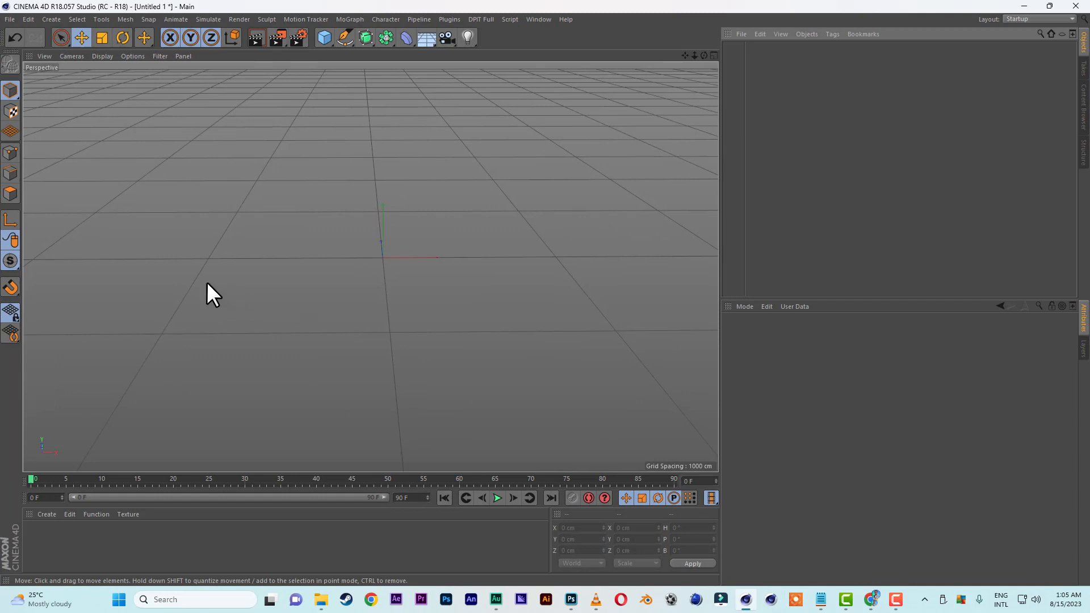
- Add a Landscape object to the scene and set its height to 600 cm
click(331, 44)
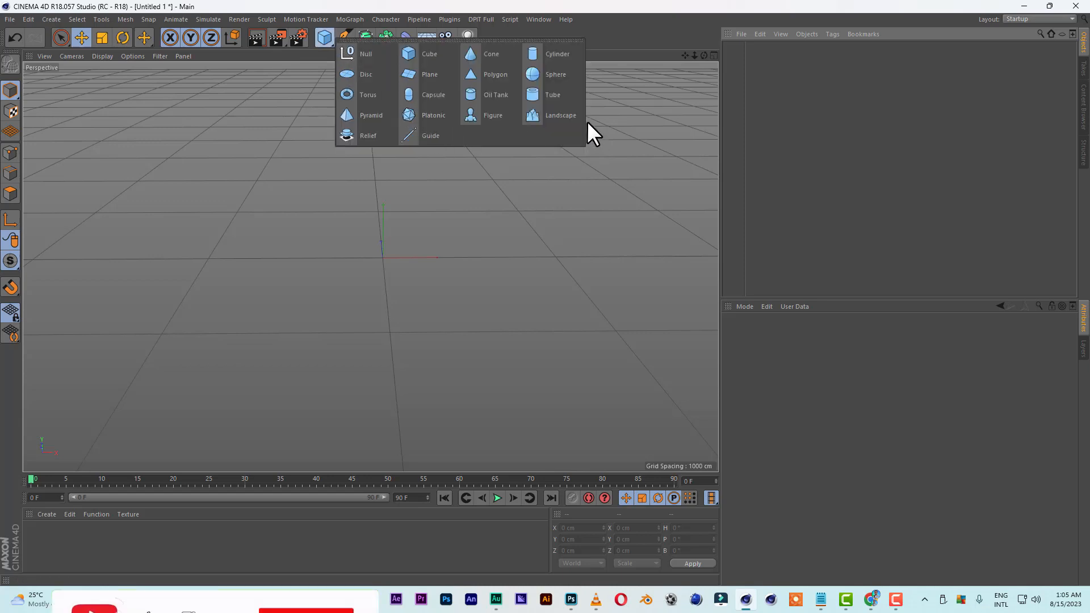
click(566, 115)
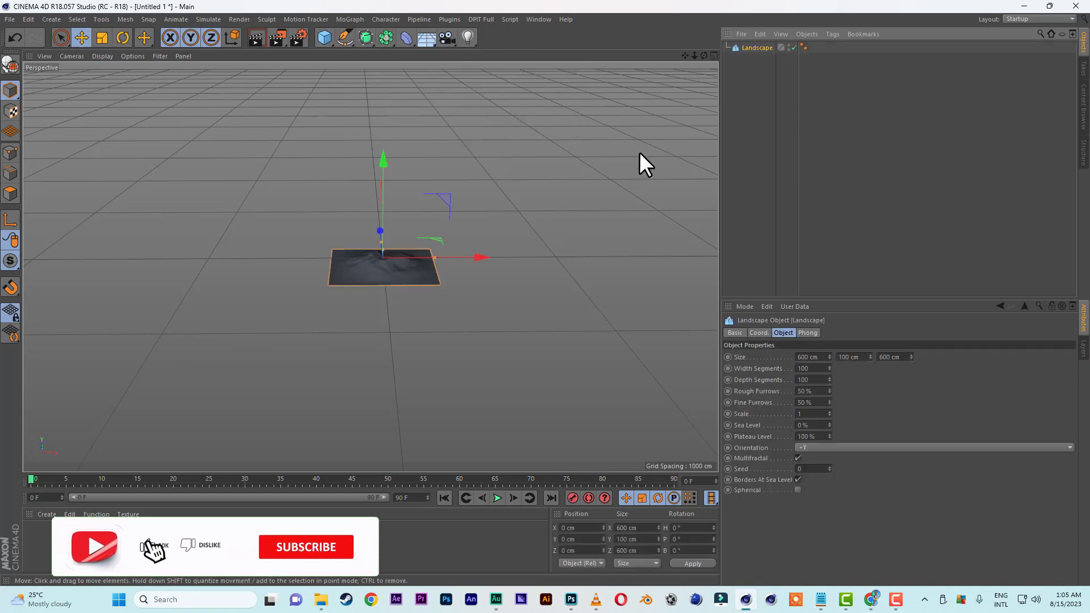
click(845, 357)
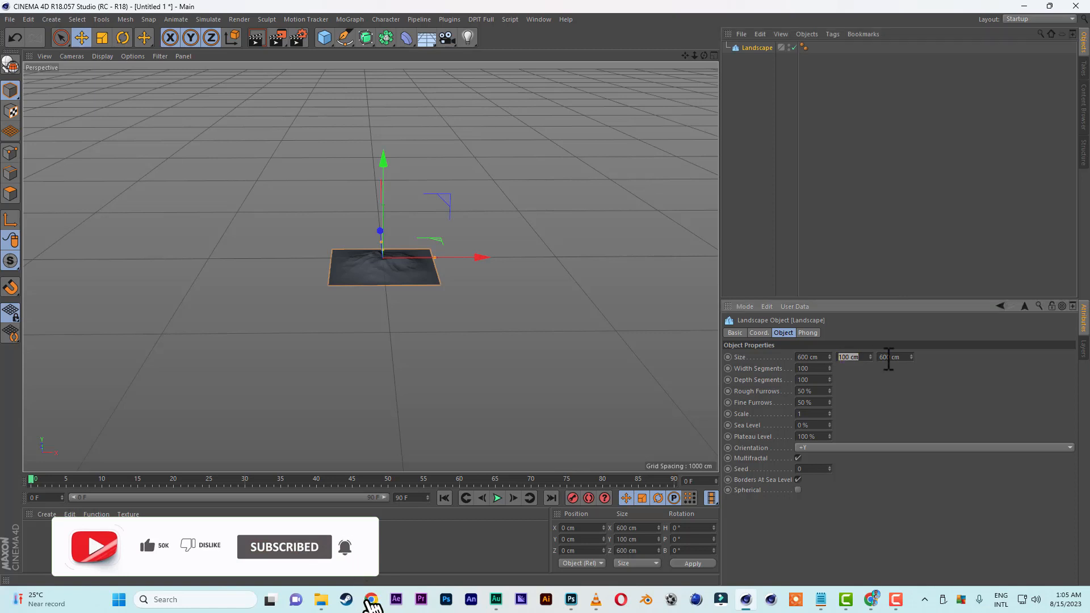
text(600)
key(Return)
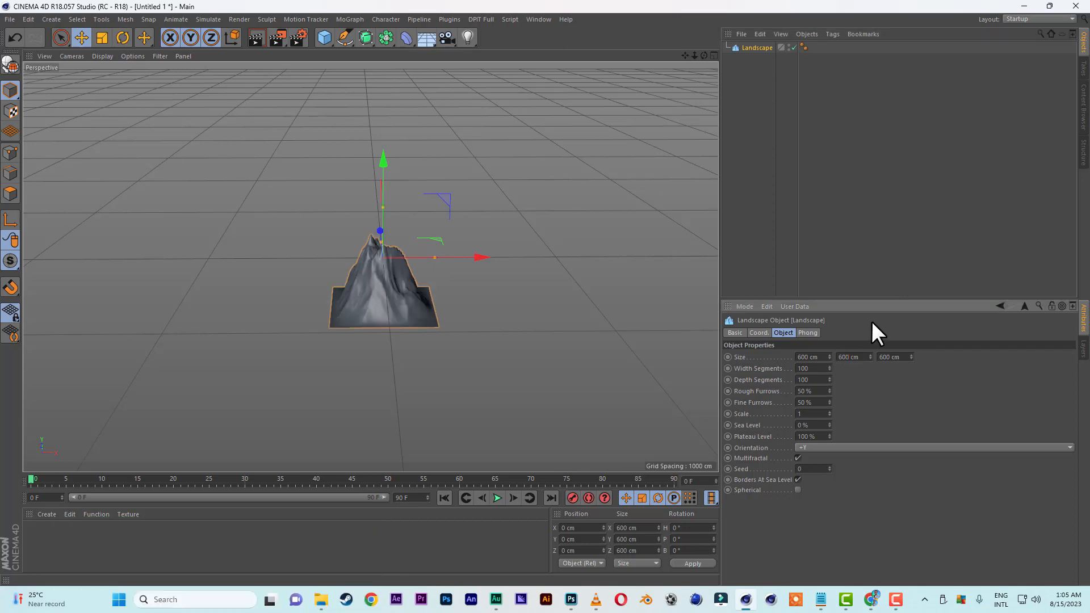
- Hide the grid in the perspective view
drag(686, 55, 653, 6)
drag(704, 55, 700, 71)
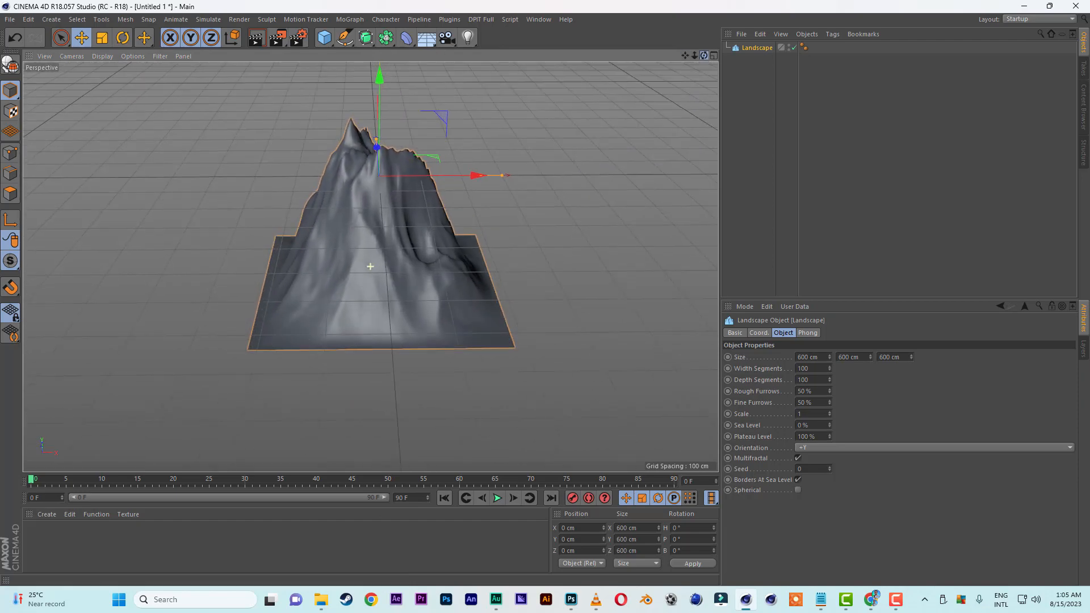
click(160, 56)
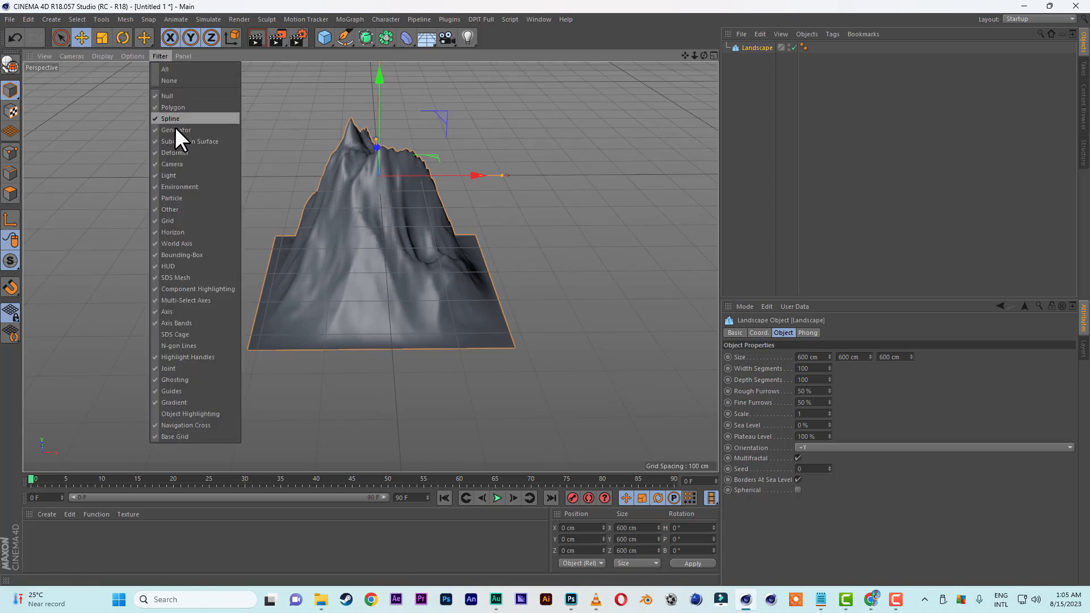
click(174, 220)
mouse_move(704, 55)
mouse_down()
mouse_move(717, 56)
mouse_move(695, 54)
mouse_move(704, 54)
mouse_up()
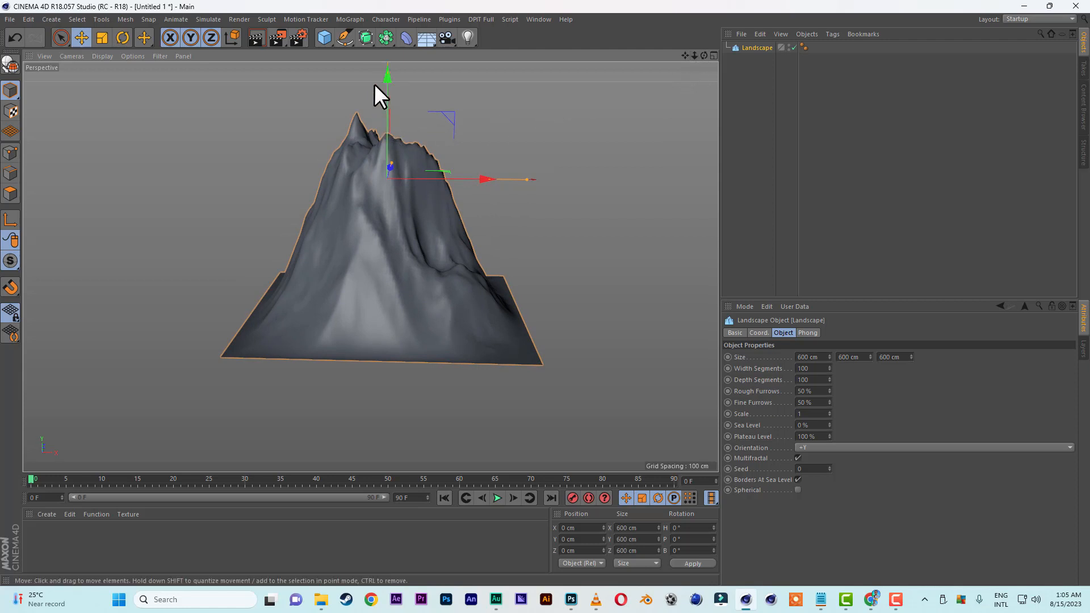
- Add a Cissoid spline, set its type to Lemniscate and its width to 800 cm
click(352, 44)
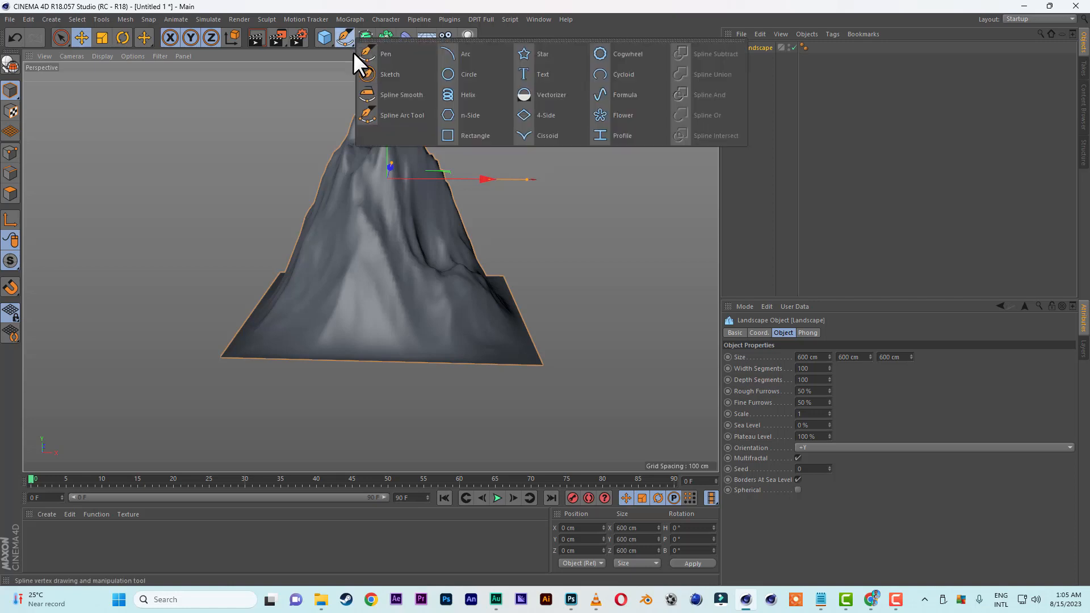
click(547, 136)
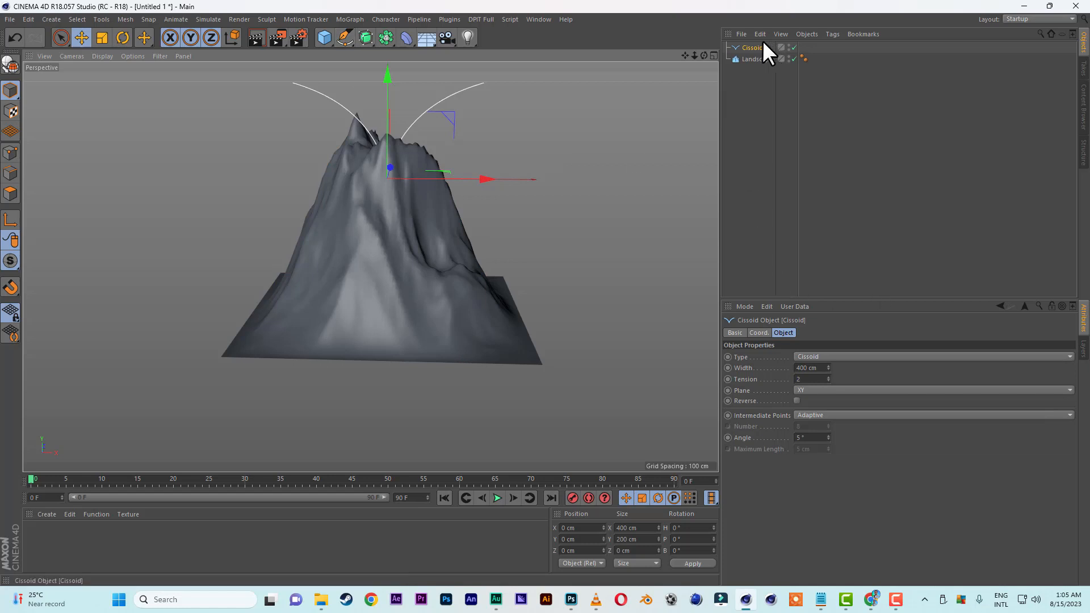
click(837, 356)
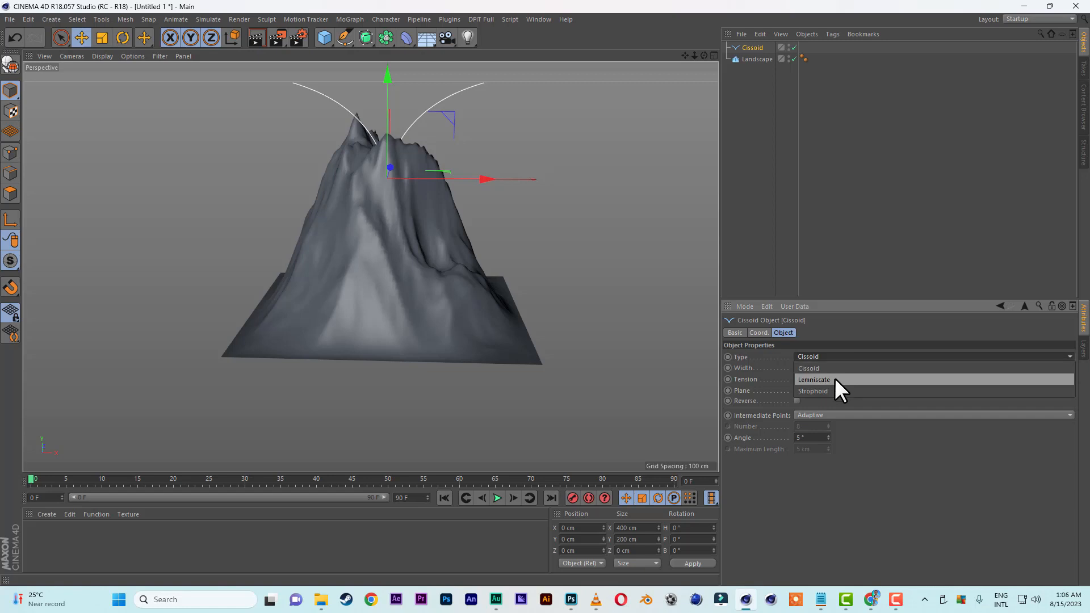
click(835, 379)
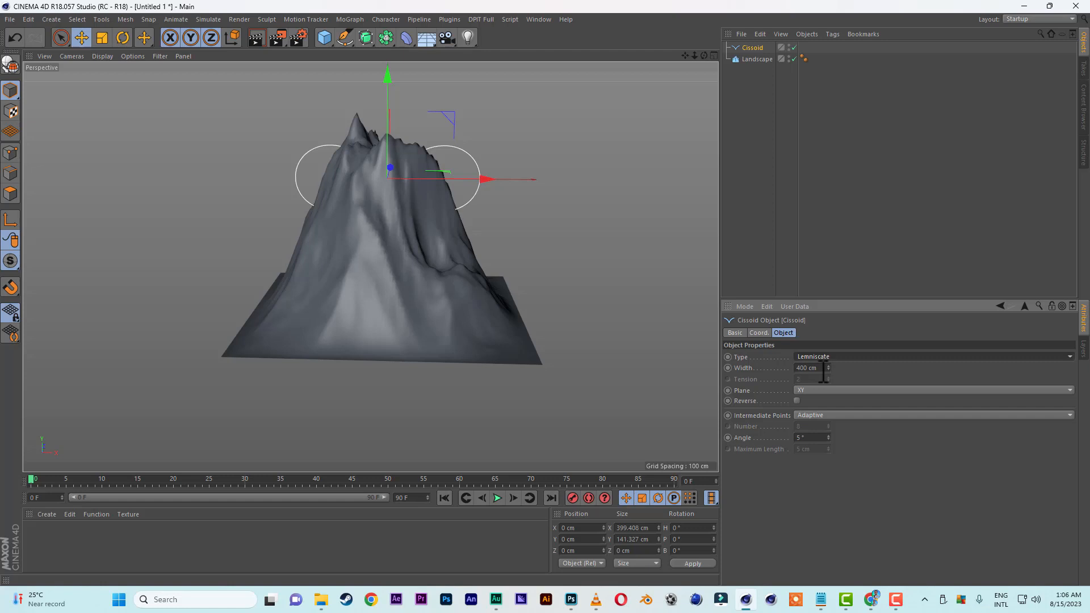
double_click(817, 368)
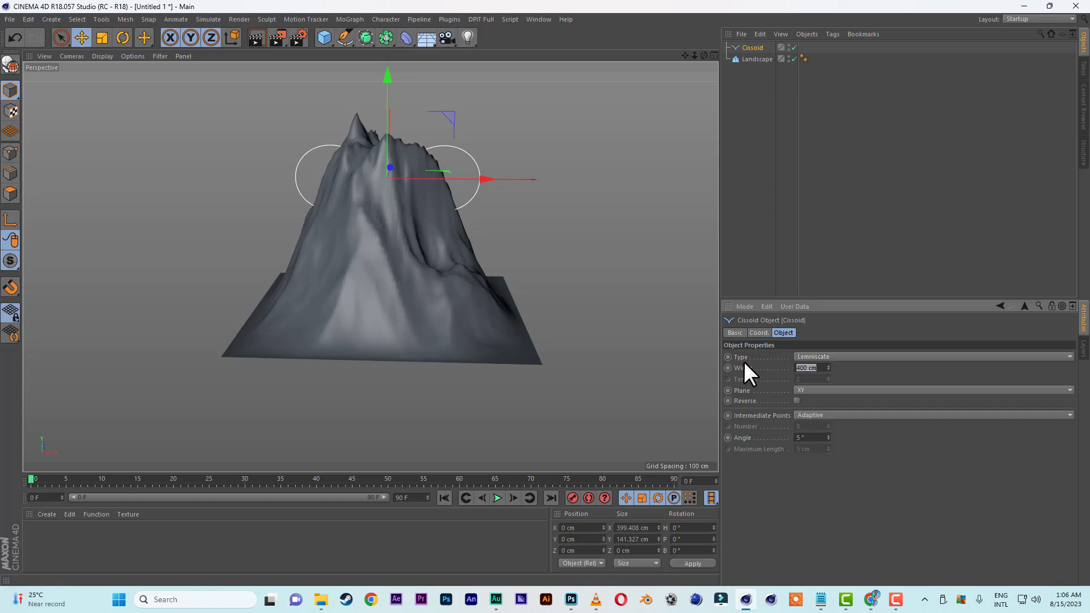
text(800)
key(Return)
- Add a Spline Wrap deformer as a child of the Landscape and assign the Cissoid as its spline
mouse_move(704, 53)
mouse_down()
mouse_move(717, 61)
mouse_move(706, 73)
mouse_up()
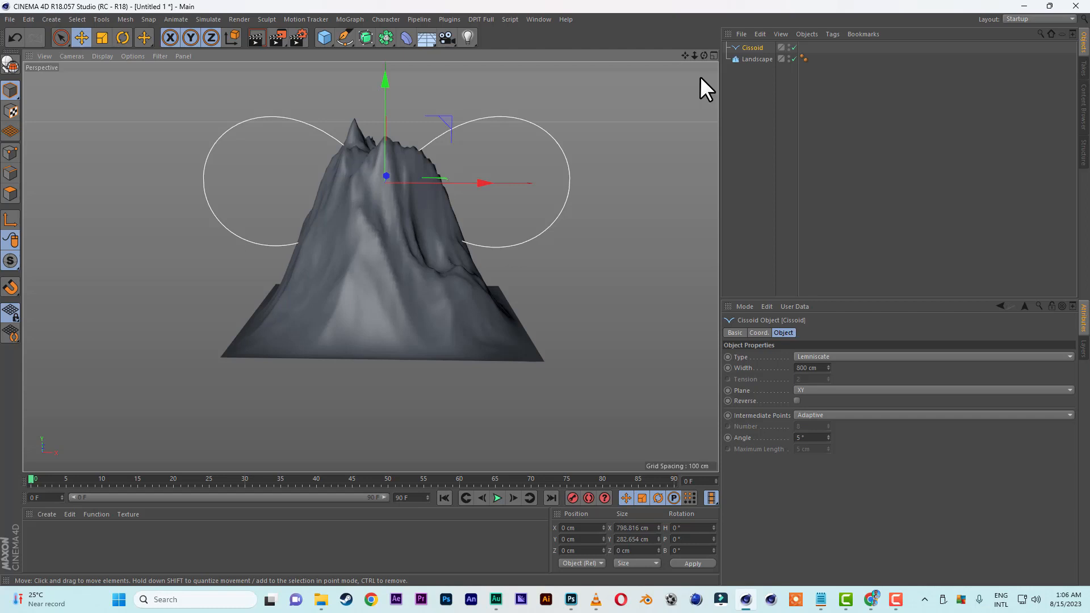
click(412, 44)
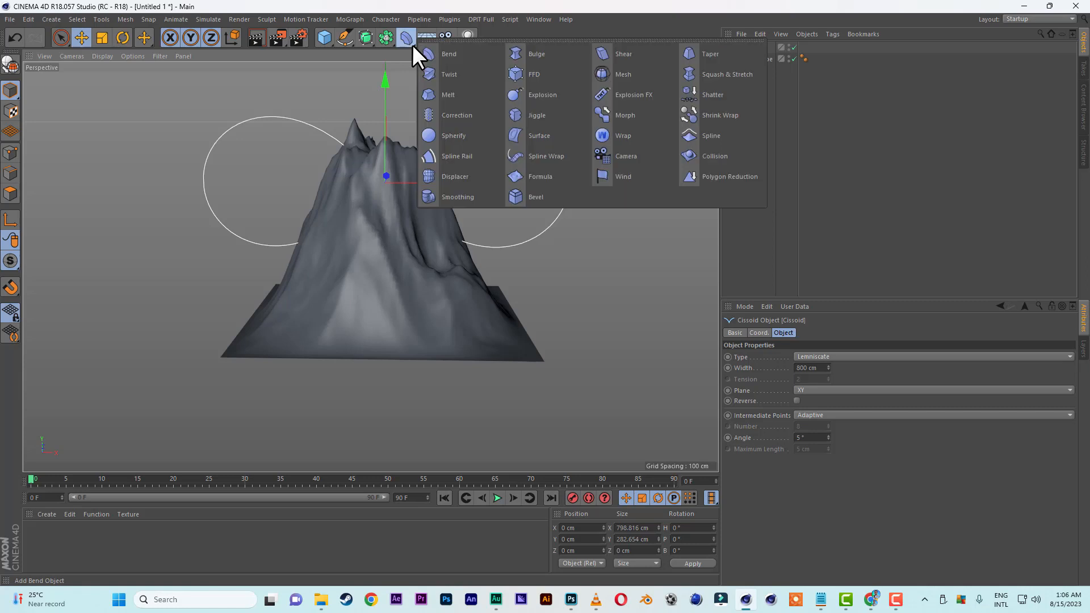
click(548, 156)
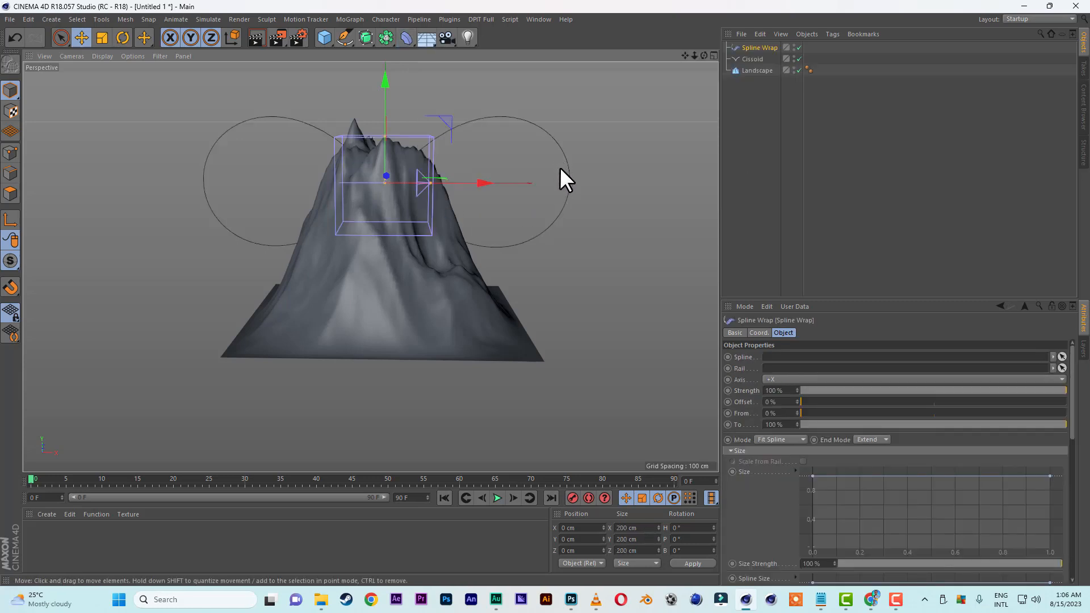
scroll(1074, 439, down, 2)
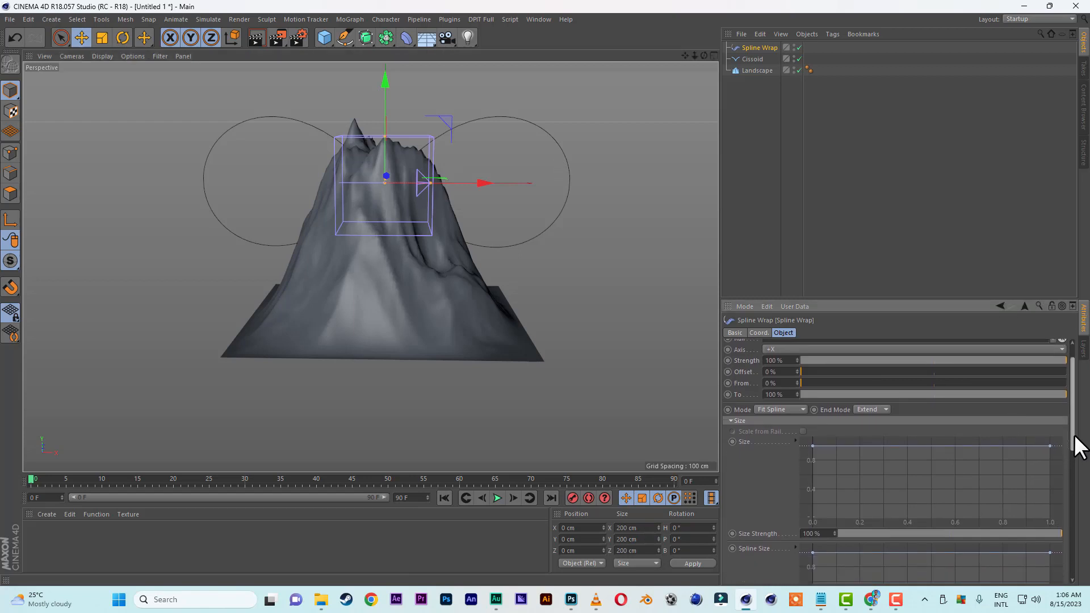
scroll(1075, 438, up, 2)
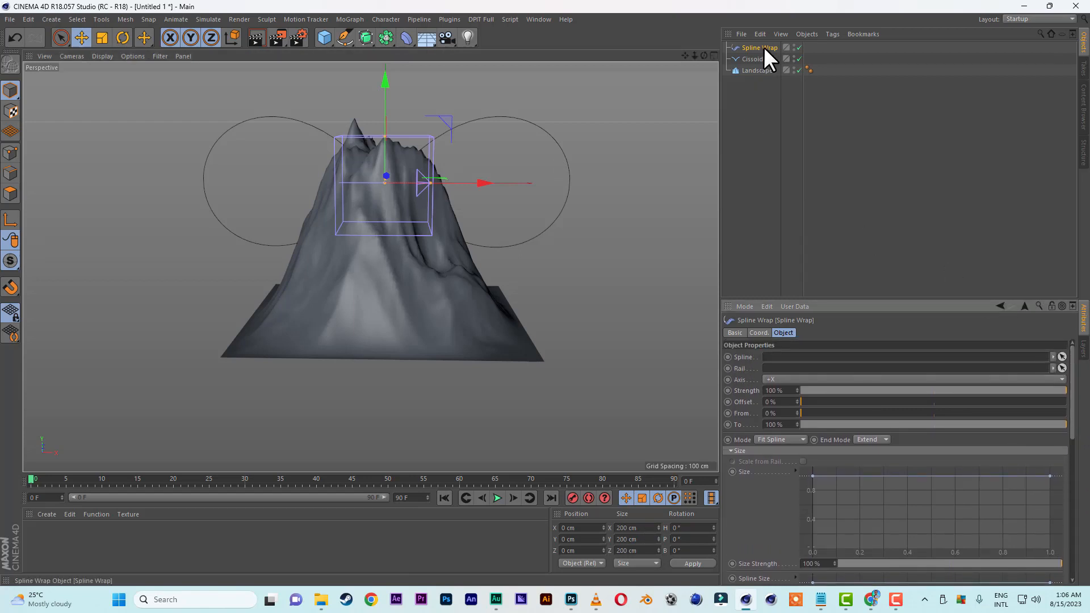
drag(763, 47, 762, 69)
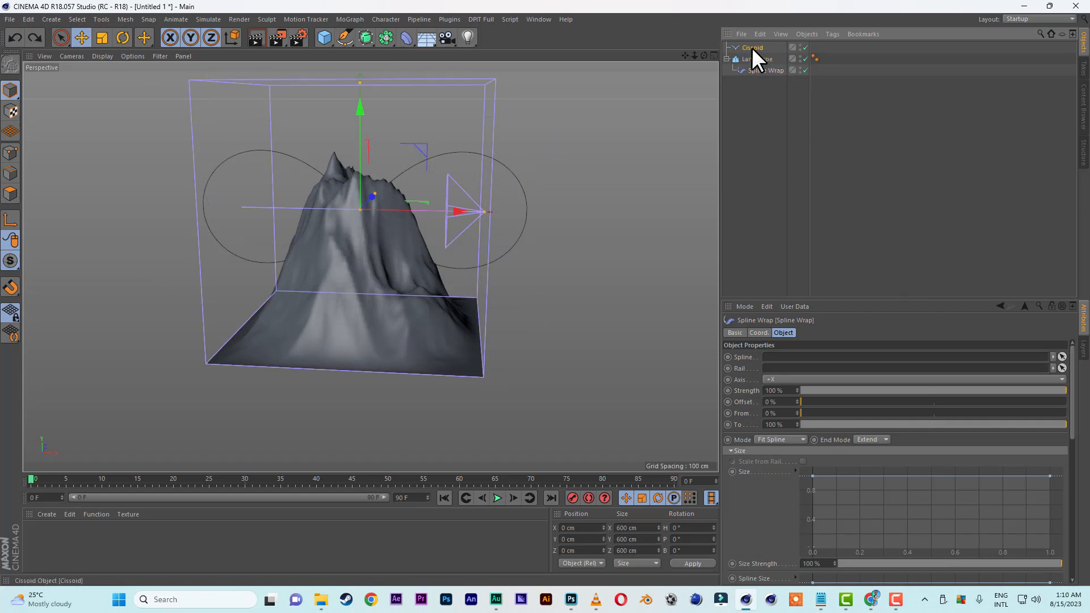
drag(753, 49, 784, 358)
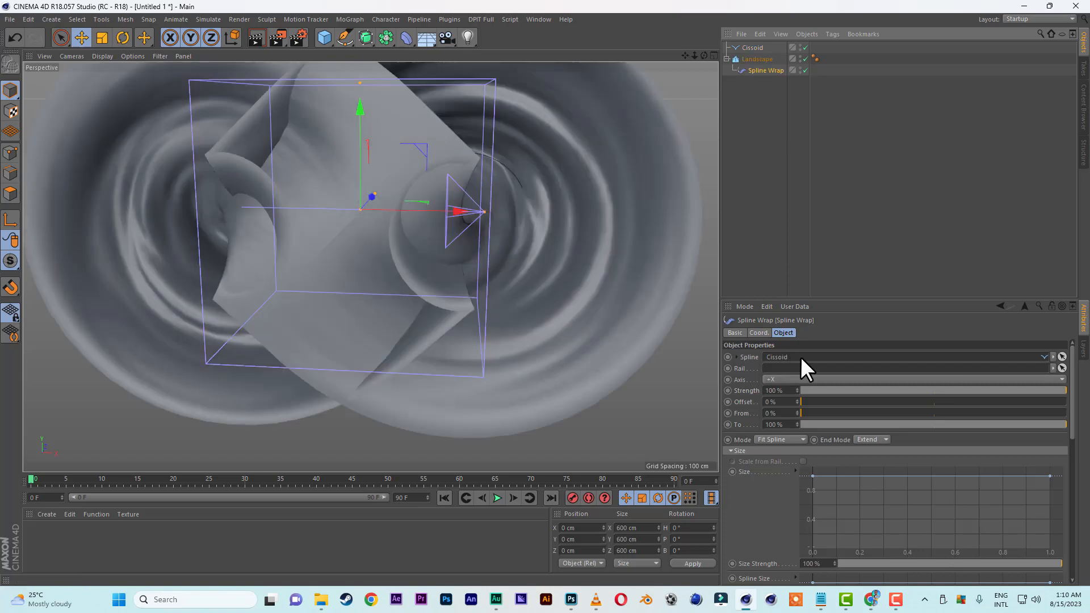
- Set the Spline Wrap's axis to +Y
mouse_move(692, 54)
mouse_down()
mouse_move(708, 54)
mouse_move(688, 86)
mouse_move(698, 55)
mouse_up()
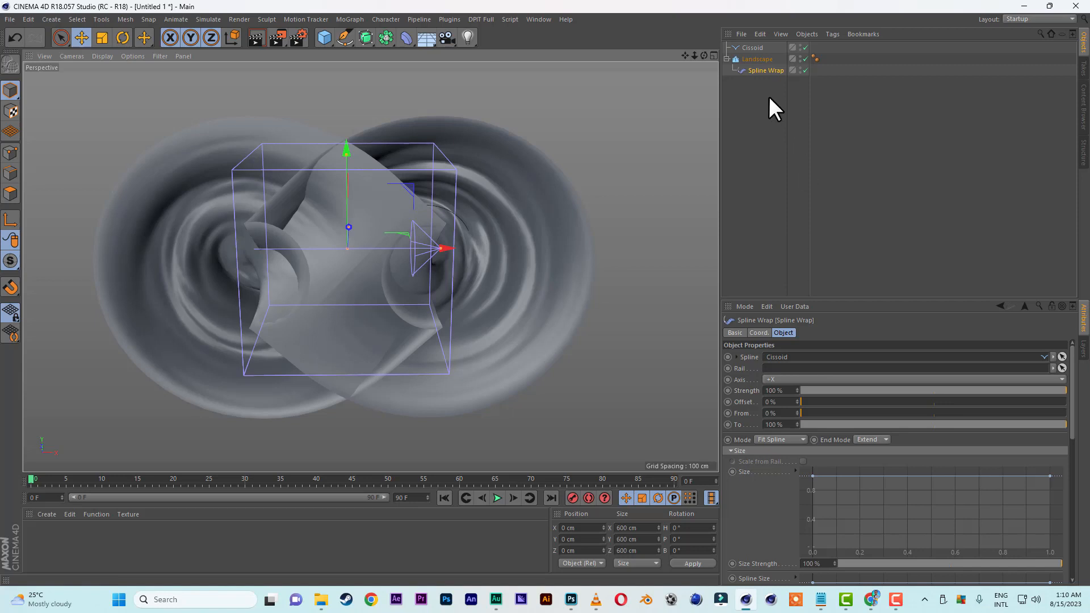
click(766, 71)
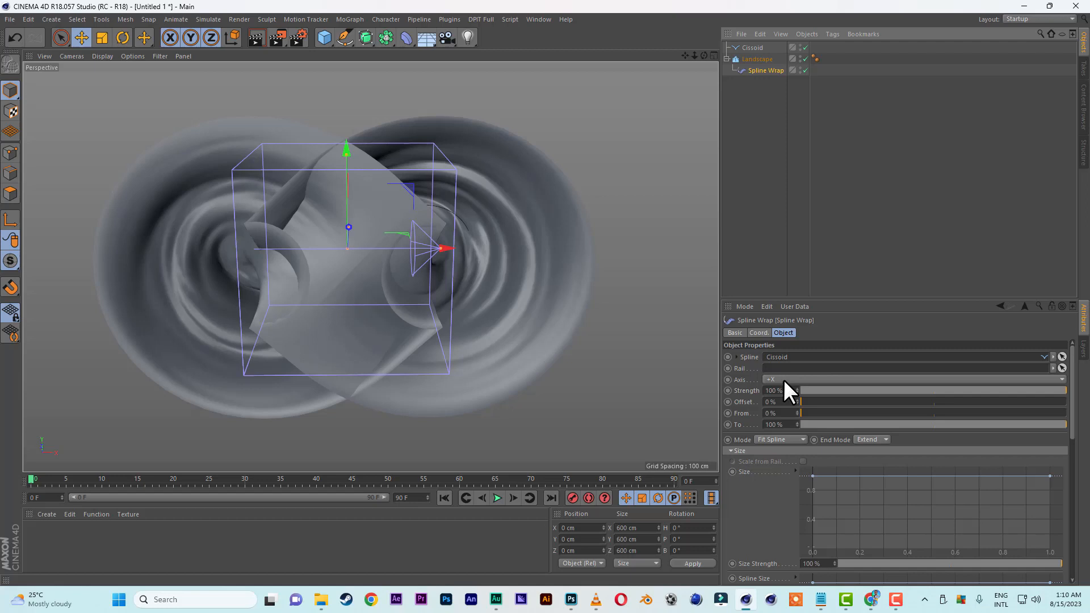
click(757, 58)
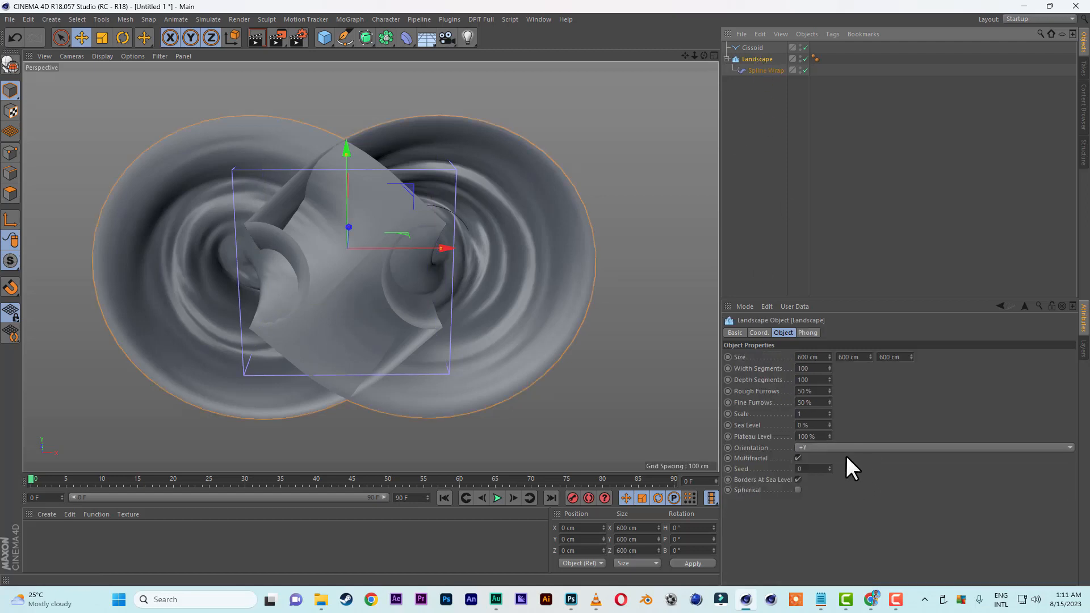
click(765, 70)
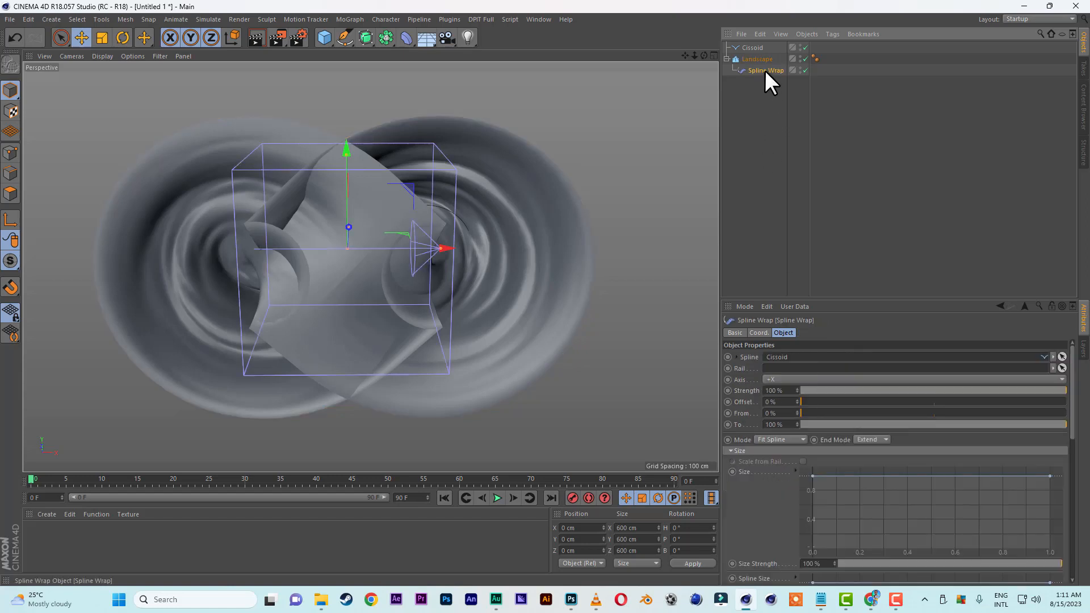
click(781, 378)
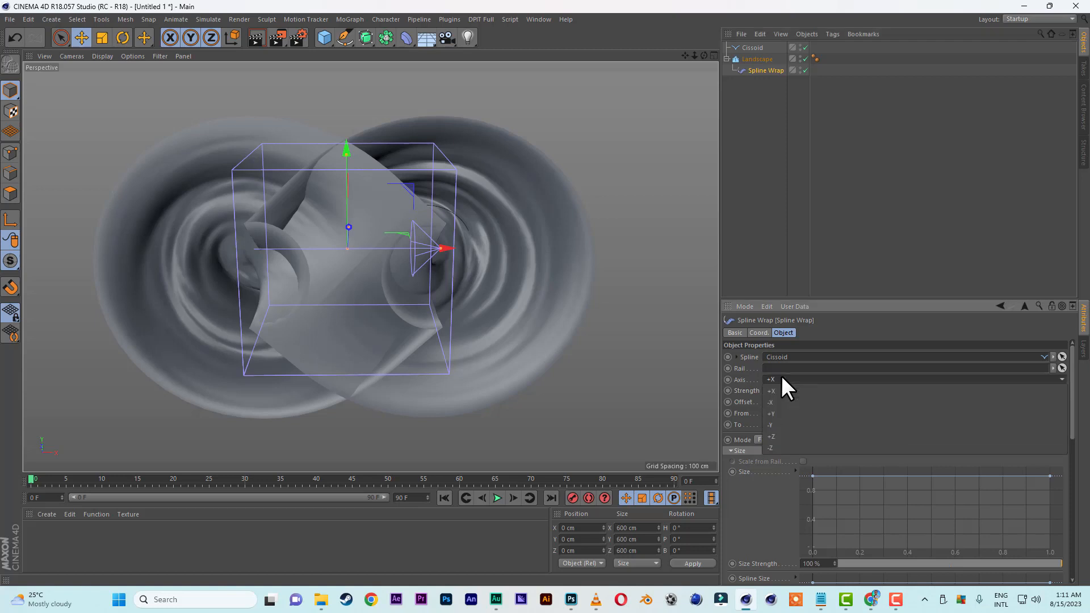
click(780, 414)
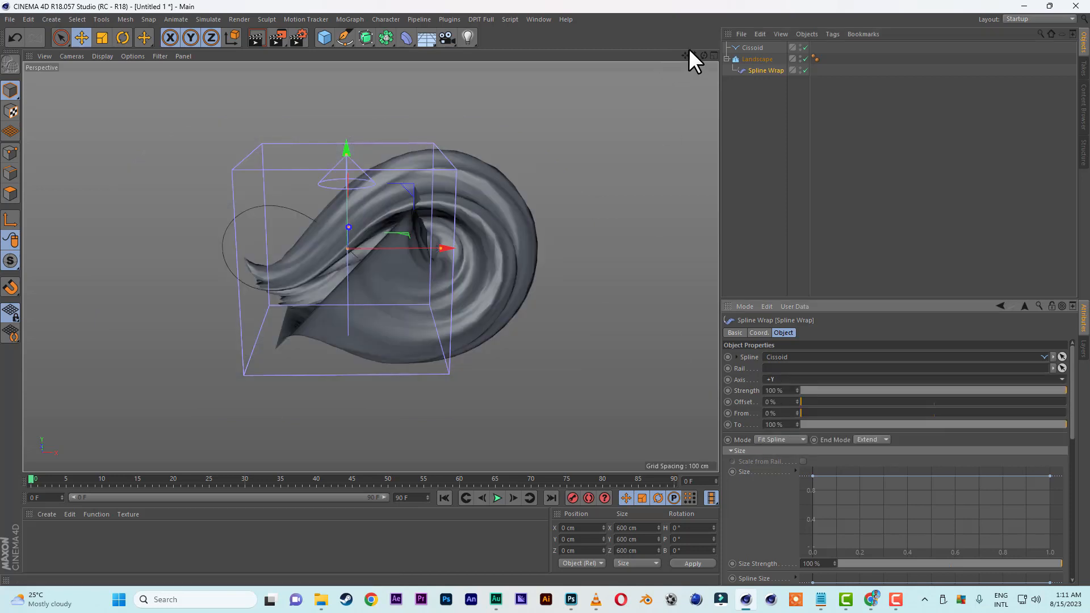
- Add a point midway on the Spline Wrap's Size curve and lower both end points to 0 to taper the shape
drag(702, 55, 370, 266)
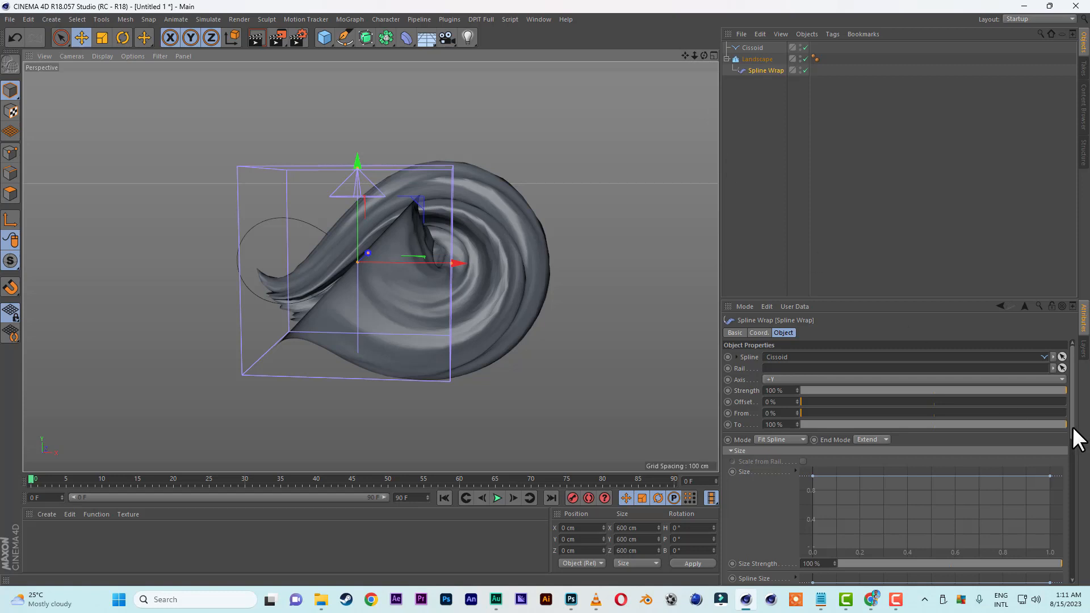
drag(1071, 435, 1073, 458)
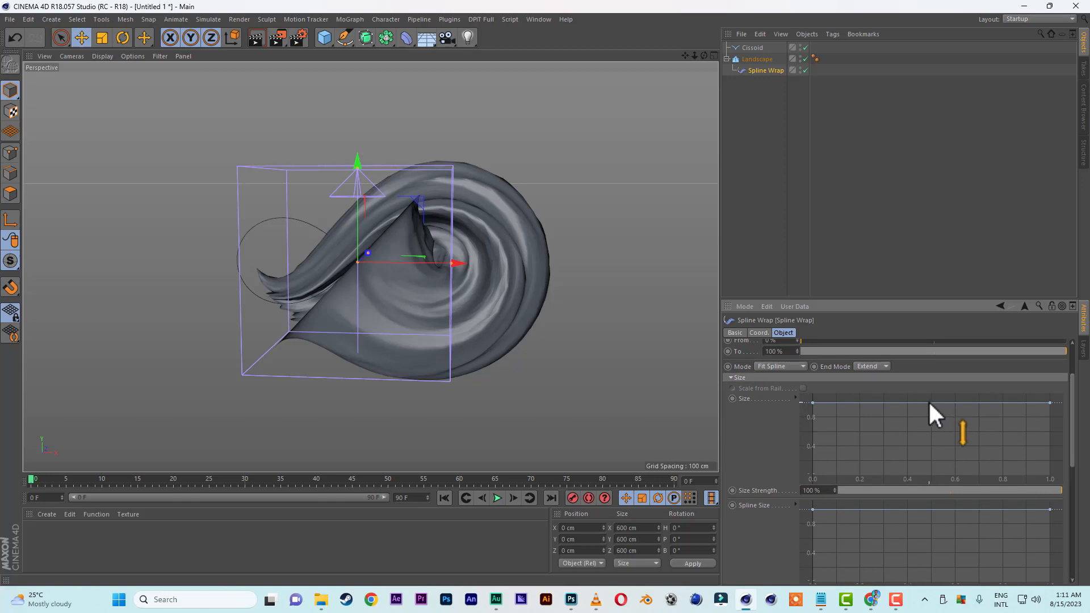
ctrl+click(928, 402)
click(812, 402)
drag(812, 402, 812, 475)
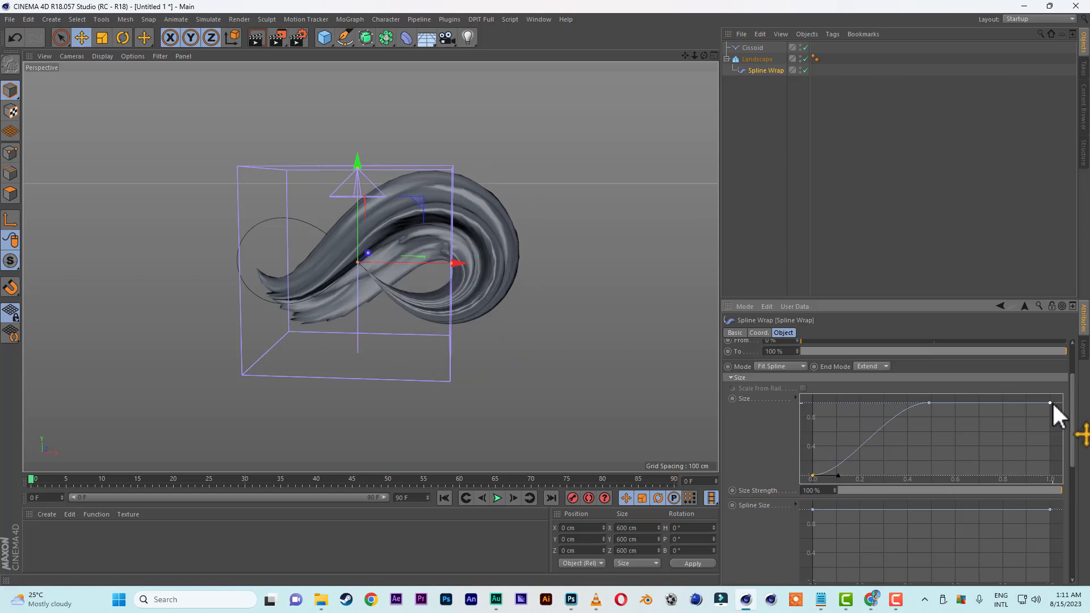
drag(1051, 402, 1048, 475)
- Lower the end point of the Spline Size curve to 0 and raise the start point of the Rotation curve to its maximum
scroll(1073, 496, down, 4)
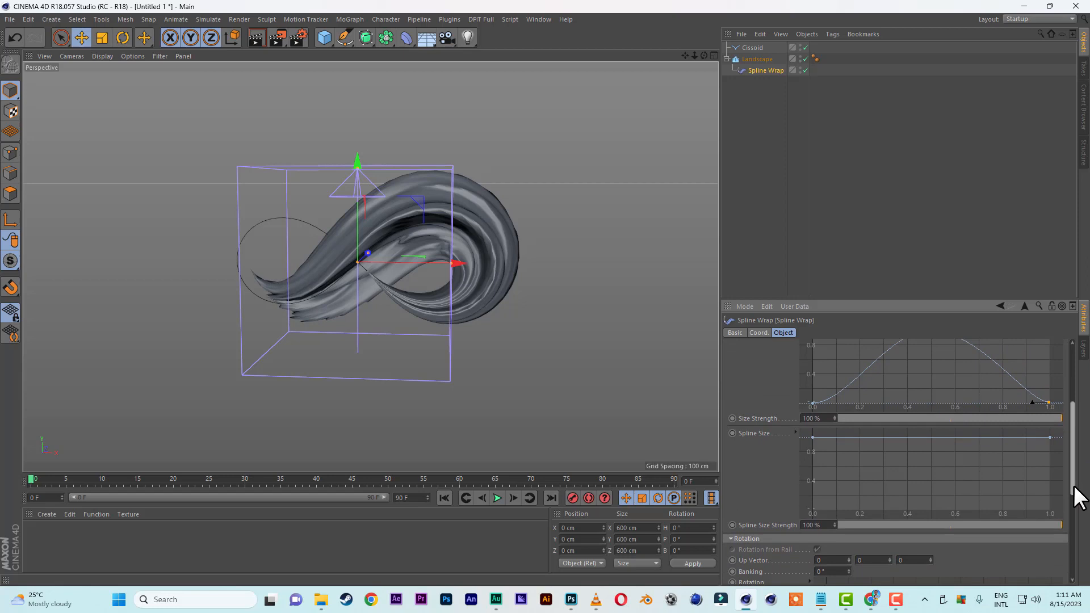
scroll(1075, 488, down, 1)
scroll(1075, 493, down, 2)
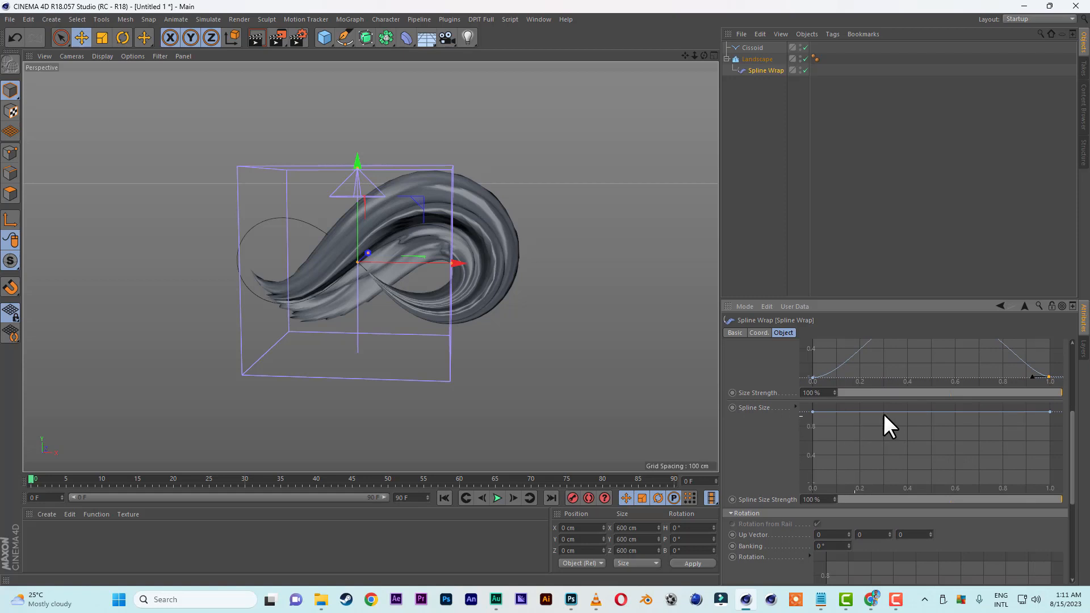
drag(1051, 412, 1074, 508)
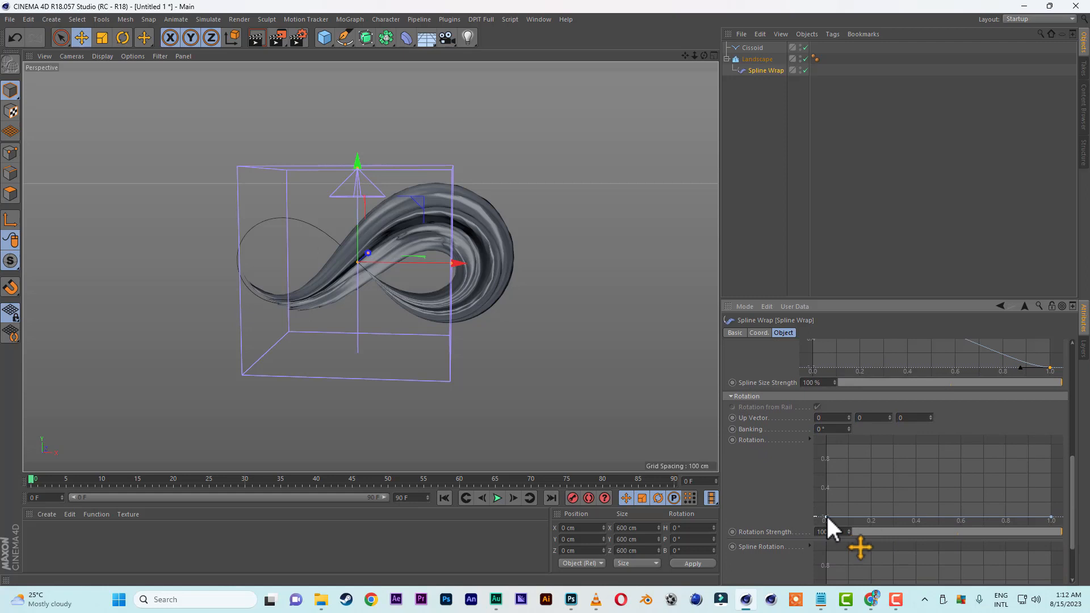
drag(826, 516, 821, 434)
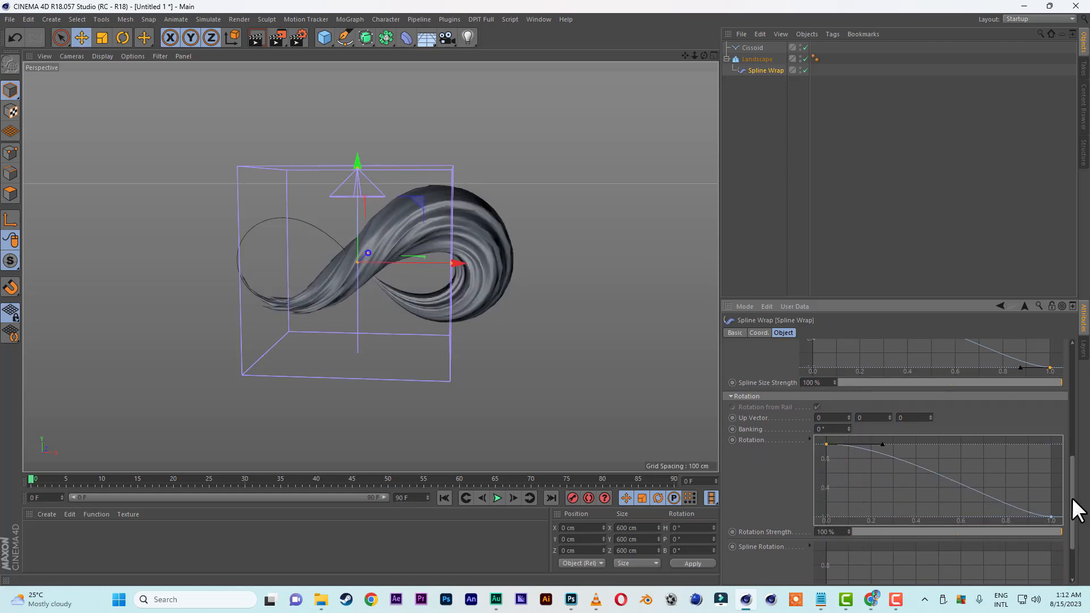
- Raise the start point of the Spline Wrap's Spline Rotation curve to about 0.4
drag(1073, 503, 1073, 529)
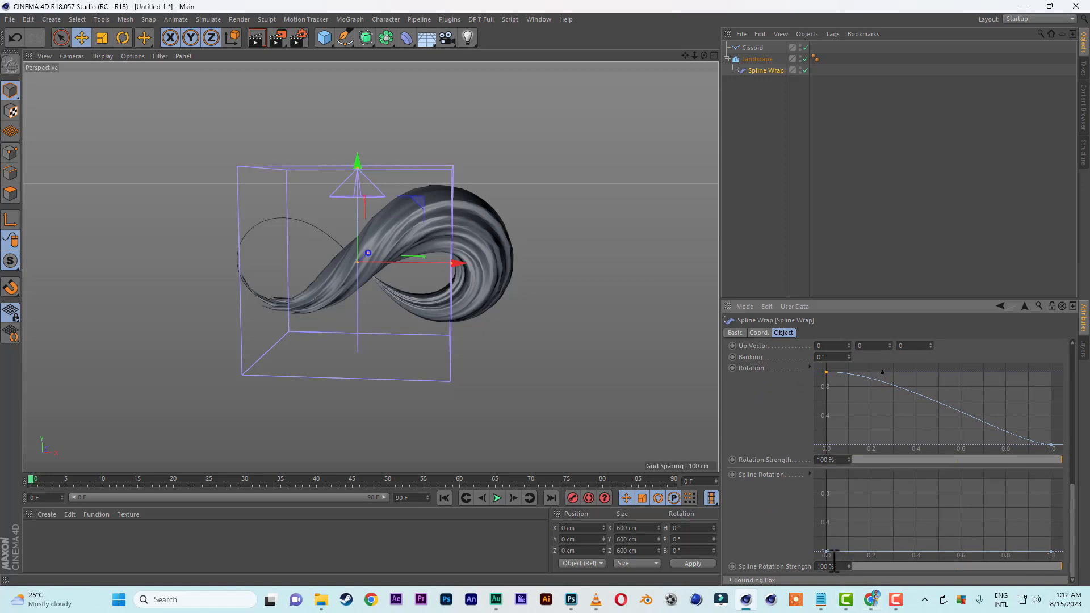
drag(826, 551, 826, 520)
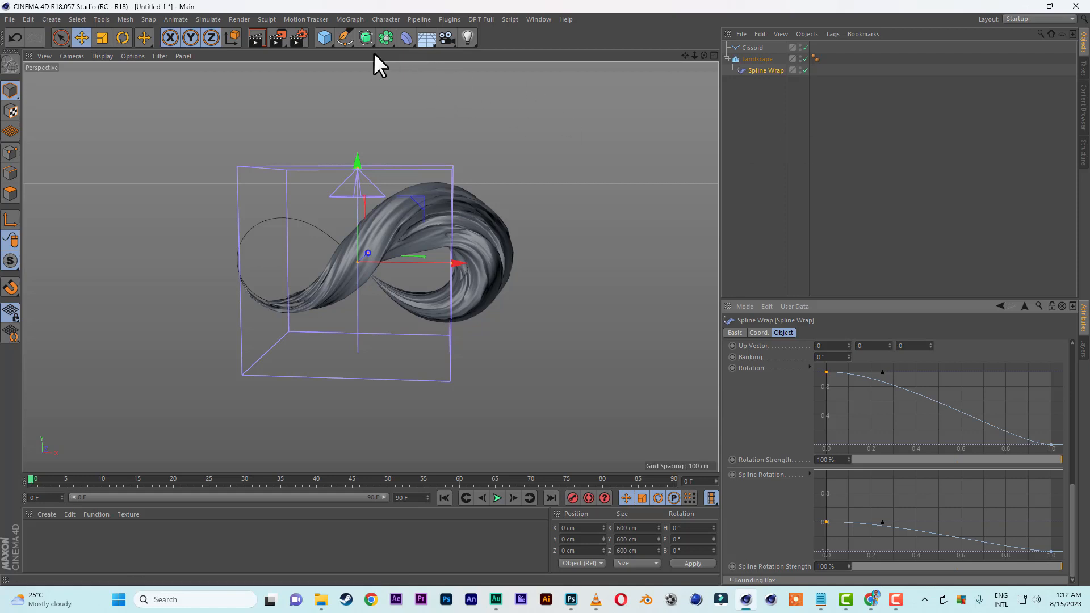
- Add a Text spline containing a first name in capital letters and set its height to 800 cm
click(352, 45)
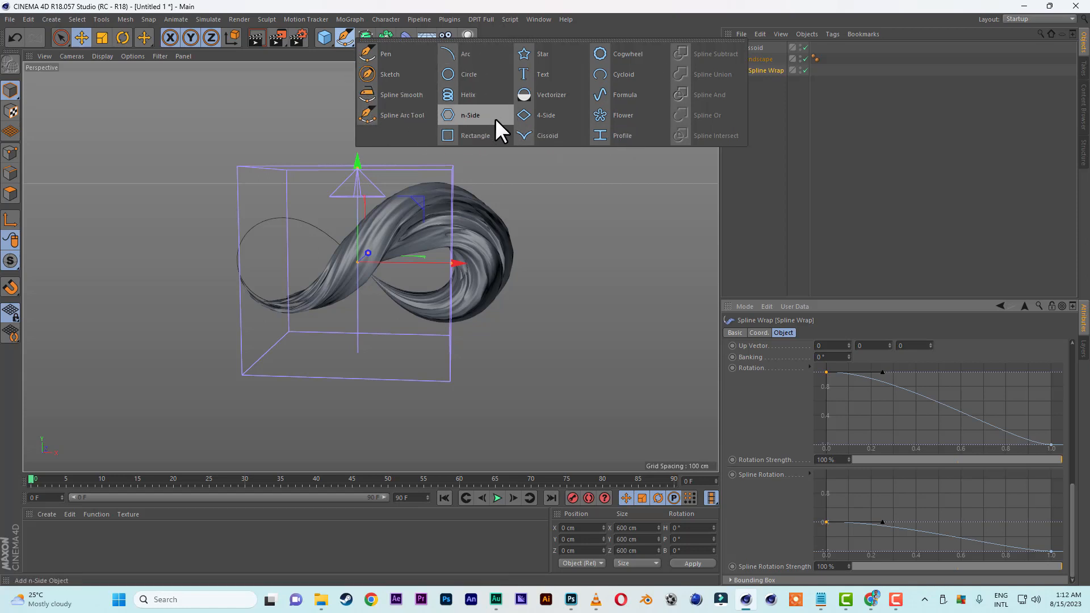
click(550, 72)
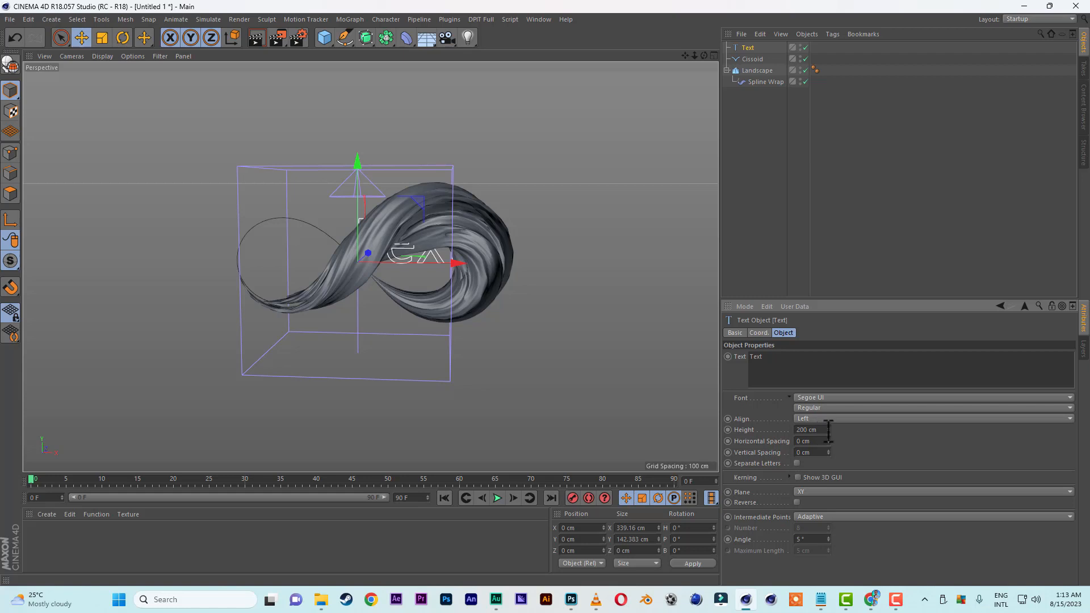
click(809, 430)
drag(778, 357, 733, 357)
click(856, 328)
click(803, 430)
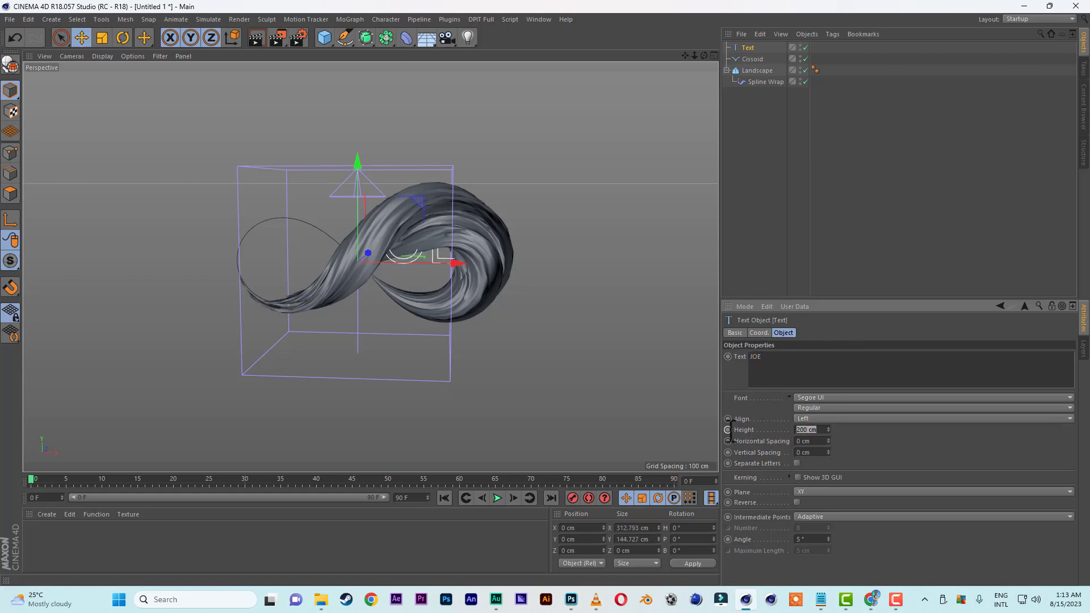
text(800)
click(881, 435)
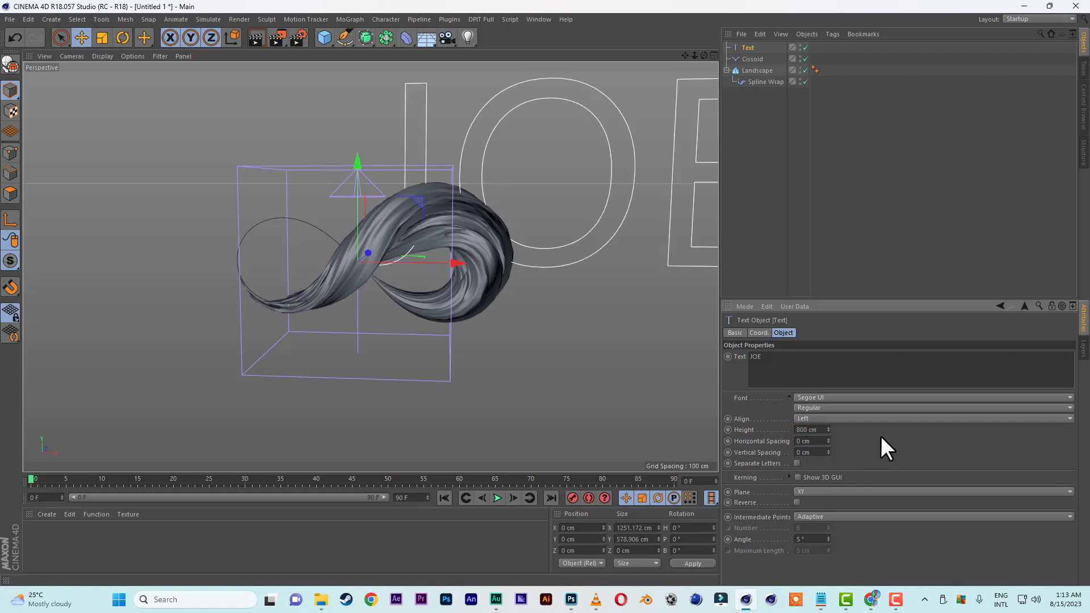
- Move the Text spline to about X -550 cm and Y -202 cm, and set its font to Barlow Condensed Thin
drag(461, 263, 315, 275)
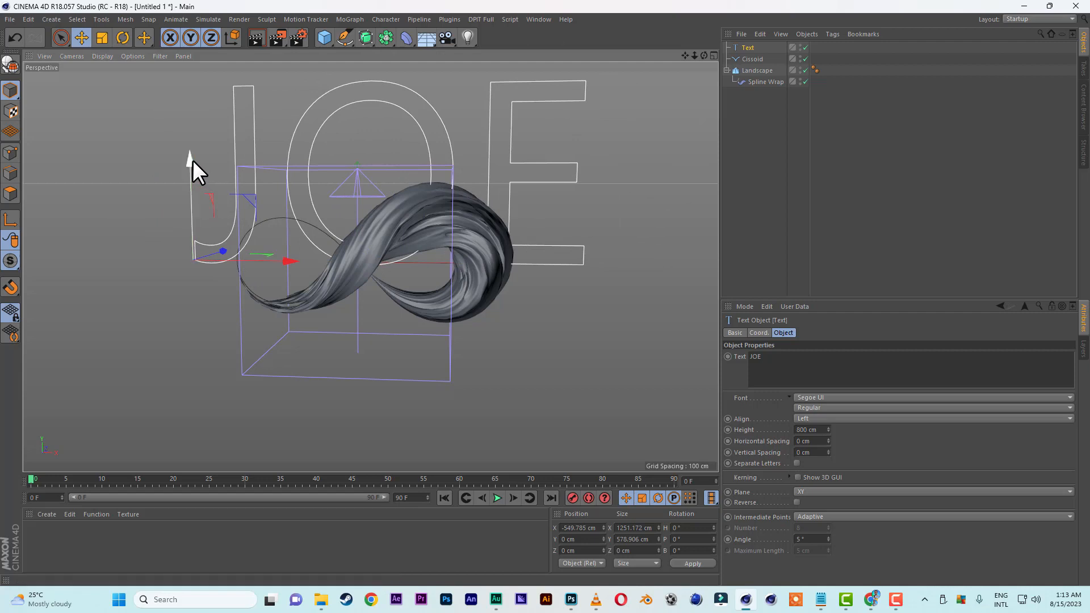
drag(193, 159, 217, 220)
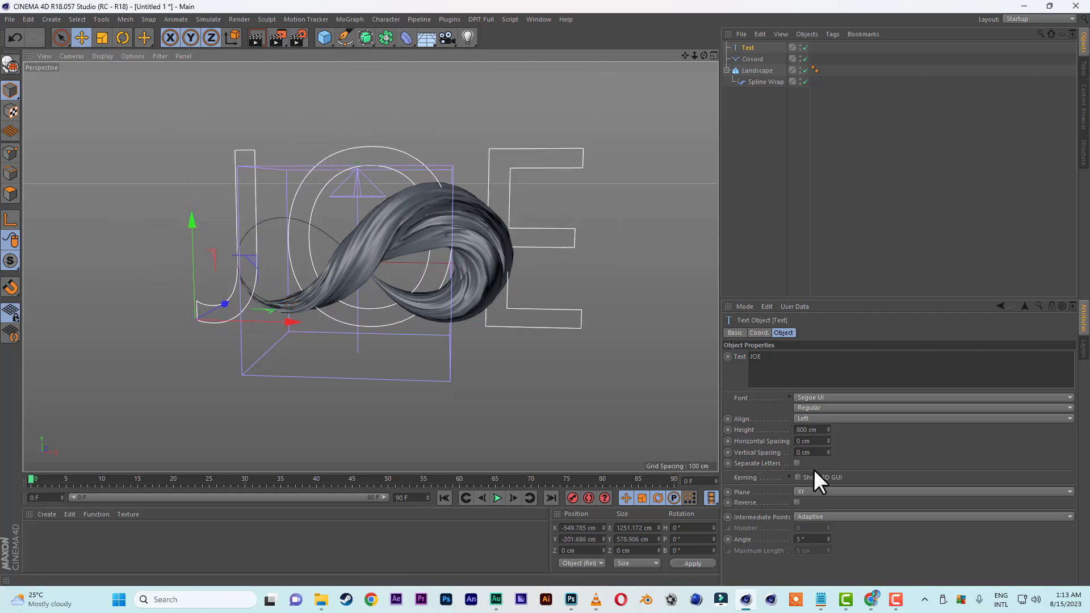
click(841, 397)
click(842, 396)
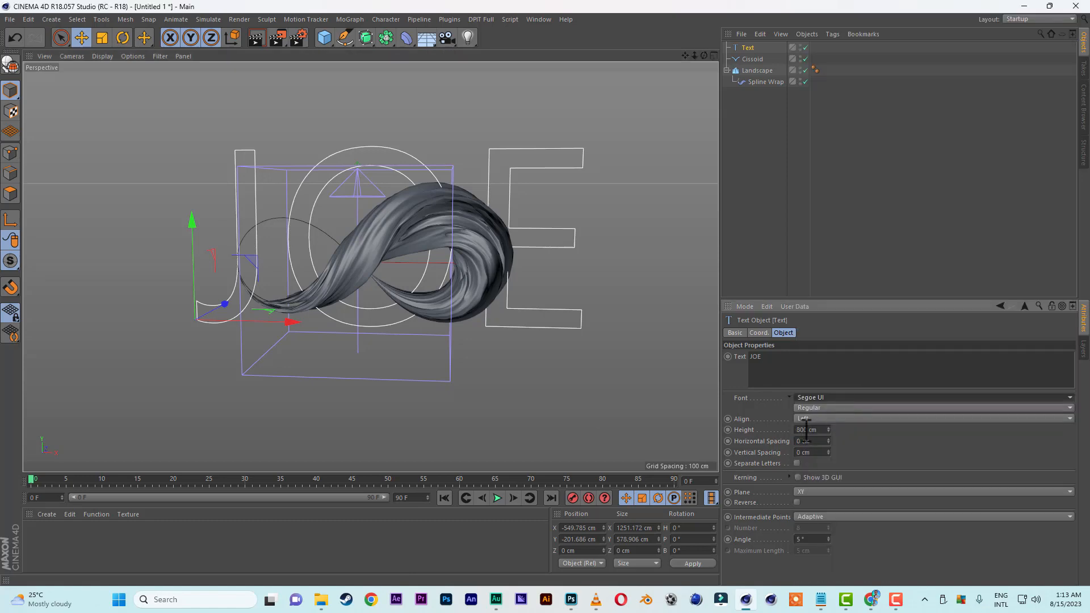
click(833, 396)
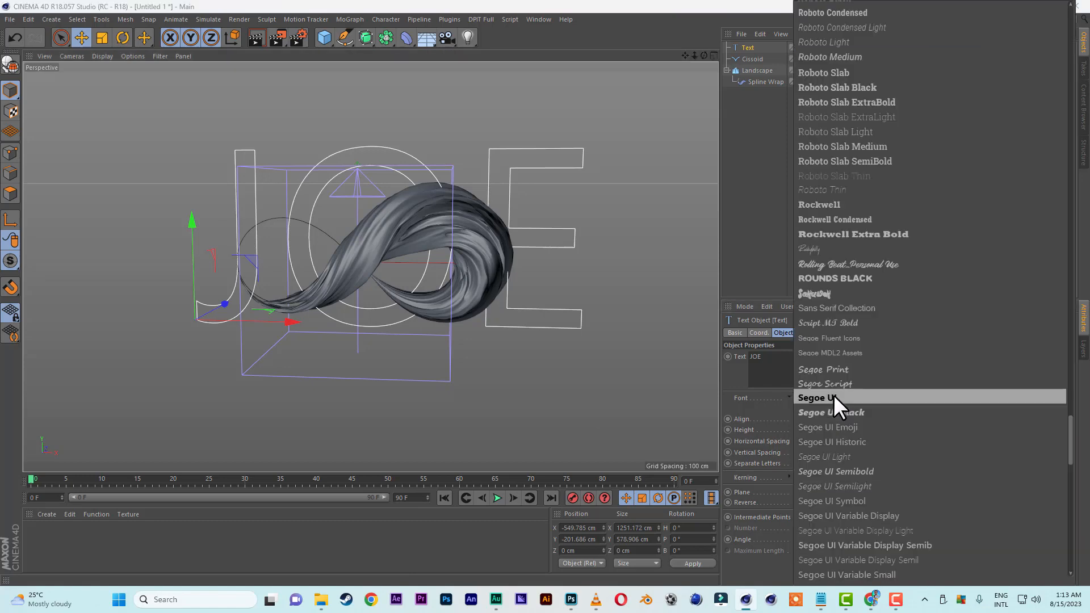
mouse_move(885, 1)
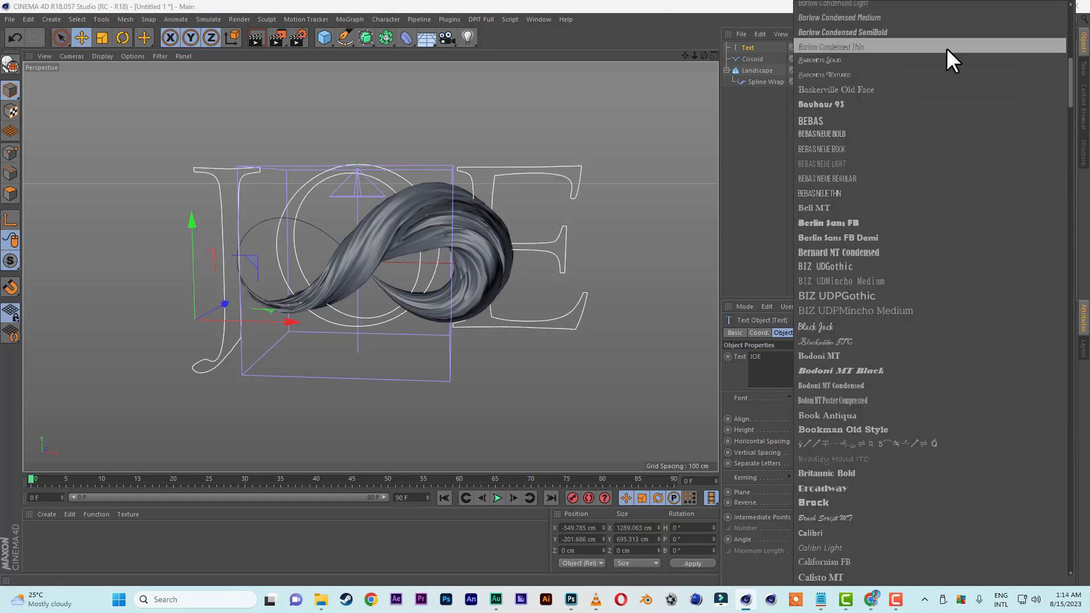
click(949, 45)
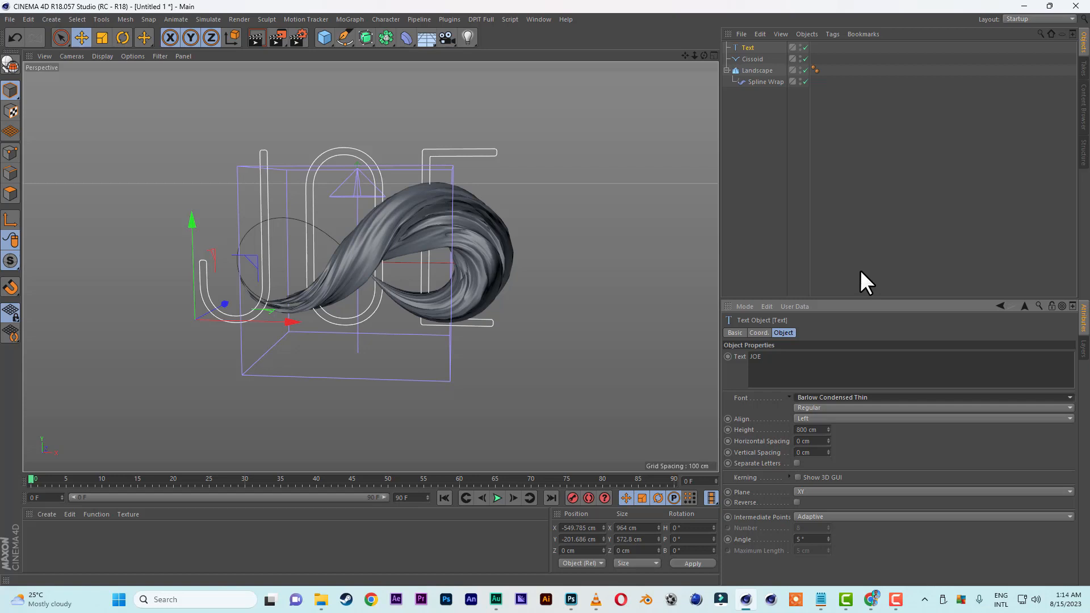
- Replace the Cissoid with the Text as the Spline Wrap's spline and set its Offset to 20 %
click(767, 82)
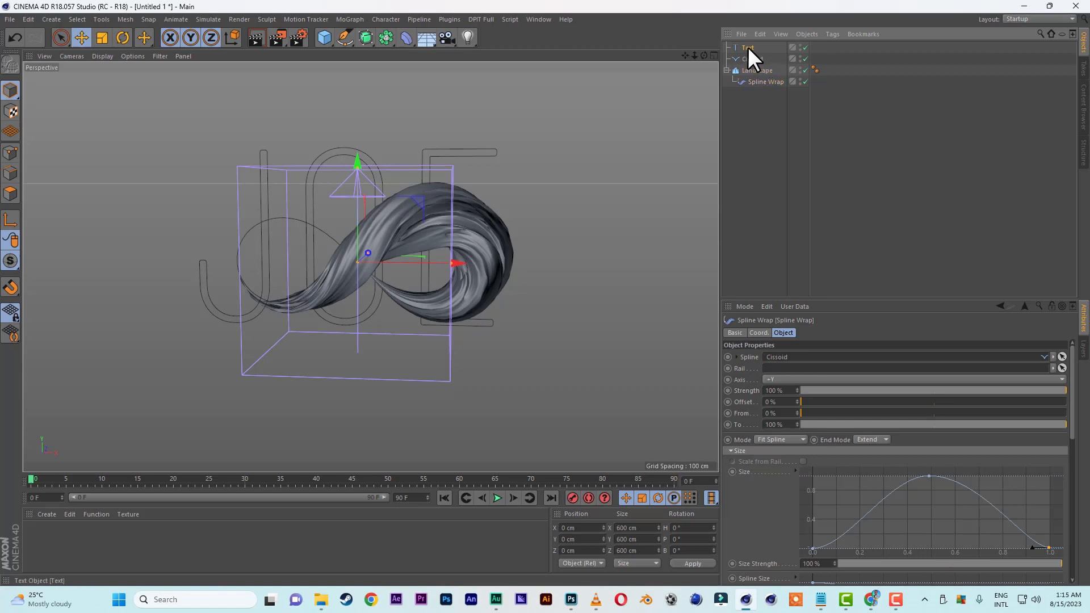
drag(748, 49, 796, 359)
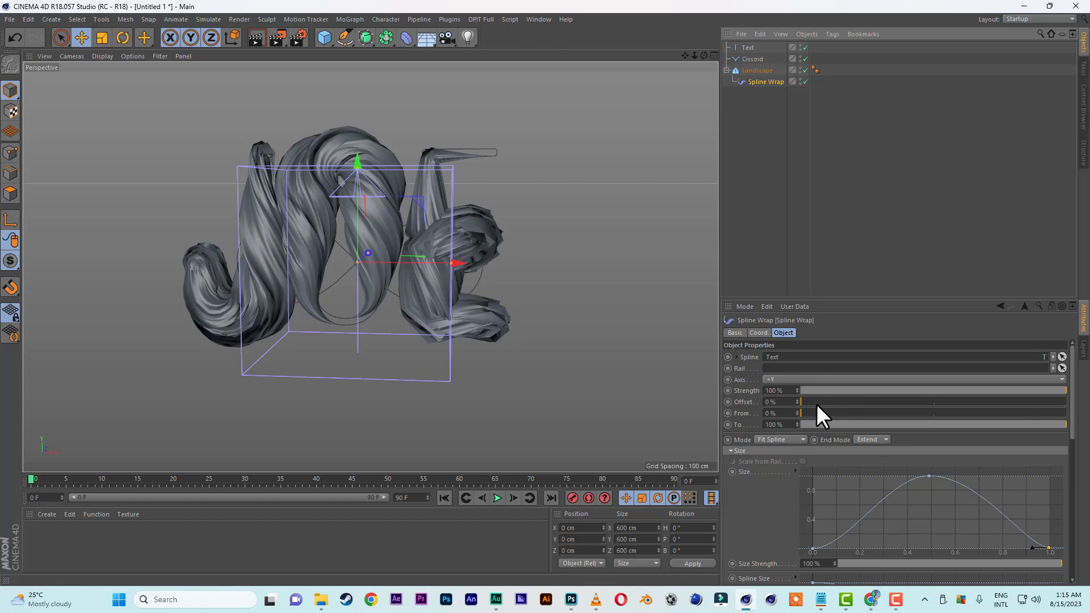
mouse_move(807, 401)
mouse_down()
mouse_move(1016, 403)
mouse_move(796, 397)
mouse_up()
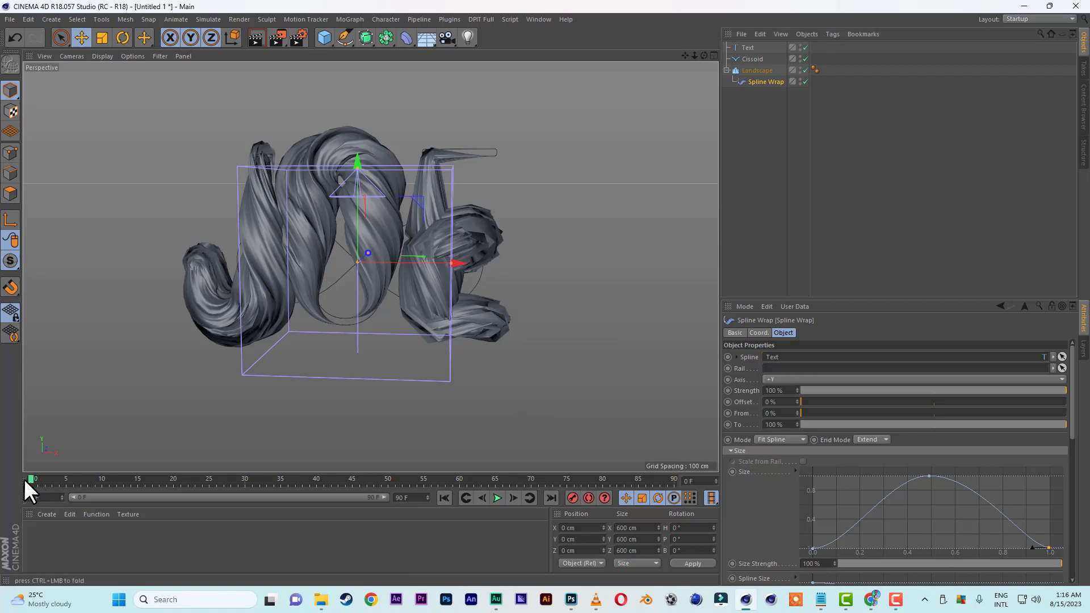
click(782, 402)
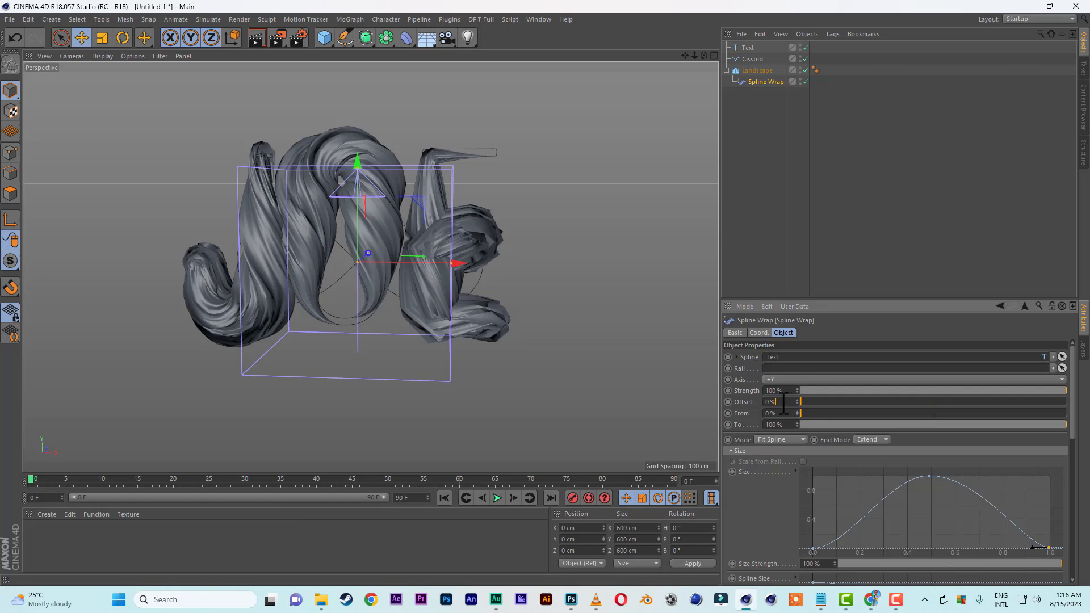
text(20)
key(Return)
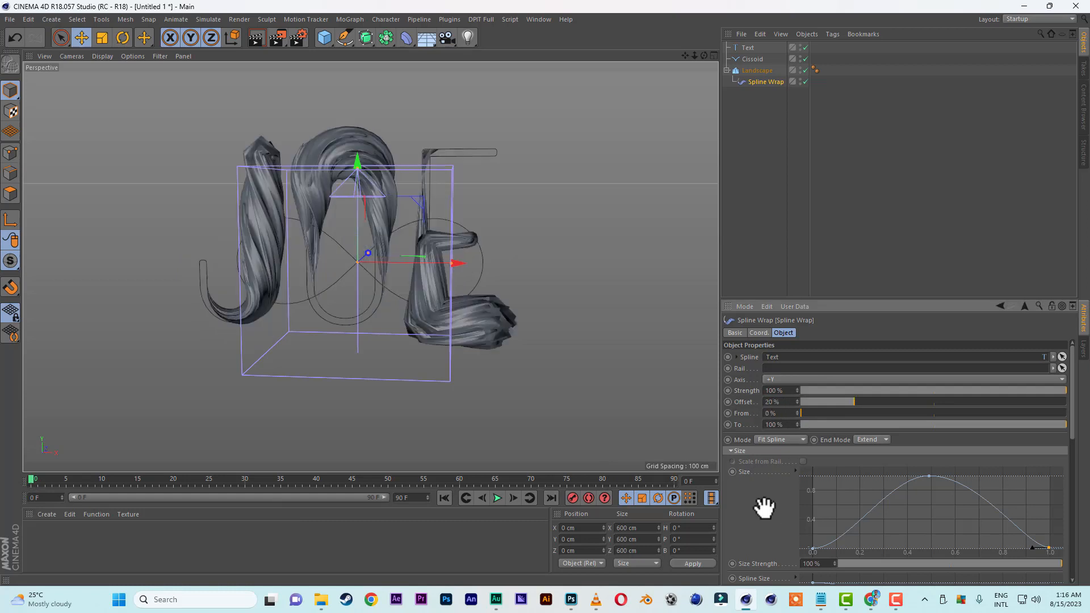
- At frame 0, keyframe the Spline Wrap's current Offset together with To at 0 % and Size Strength at 0 %
ctrl+click(727, 401)
drag(1045, 424, 795, 429)
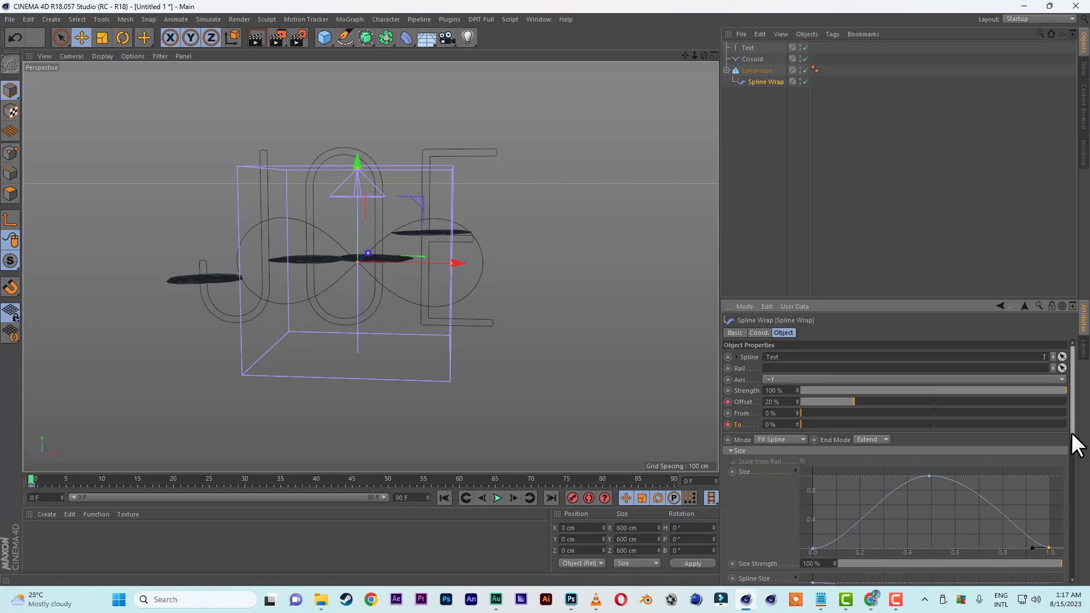
drag(1072, 434, 1077, 473)
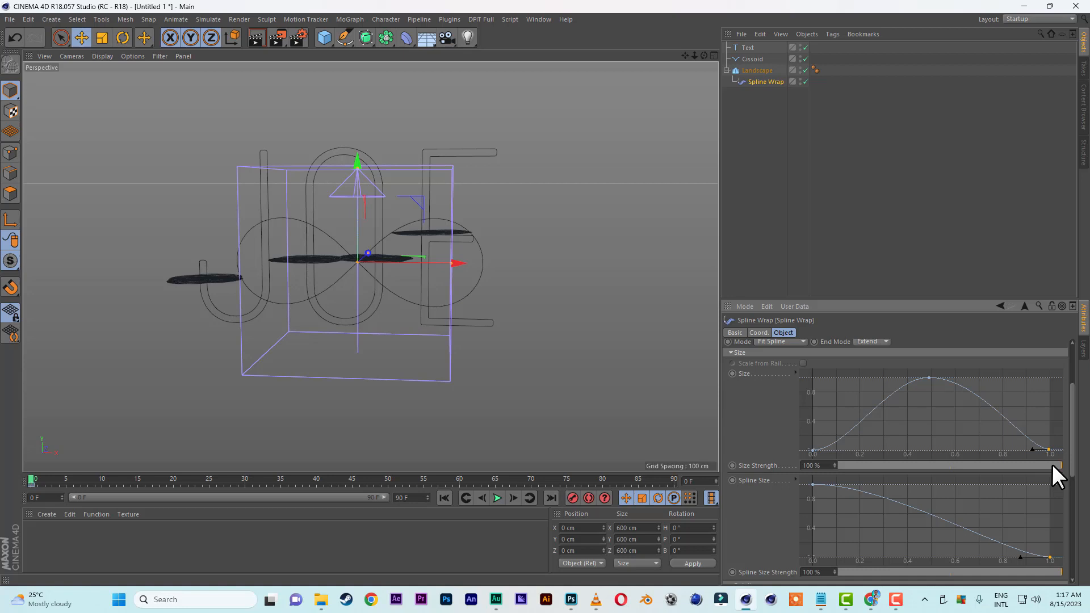
drag(1052, 464, 833, 461)
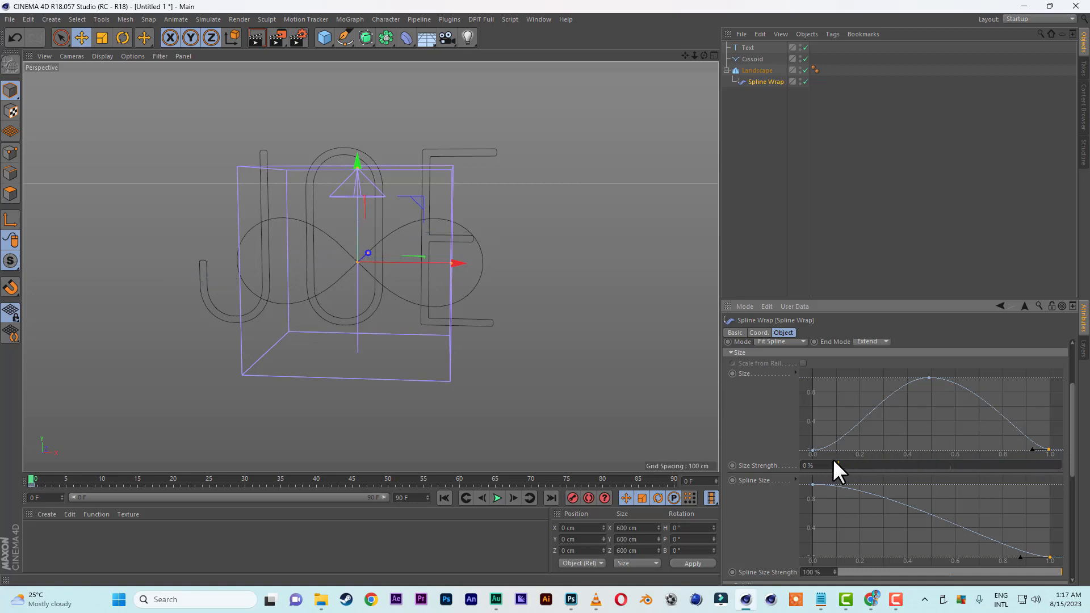
right_click(731, 464)
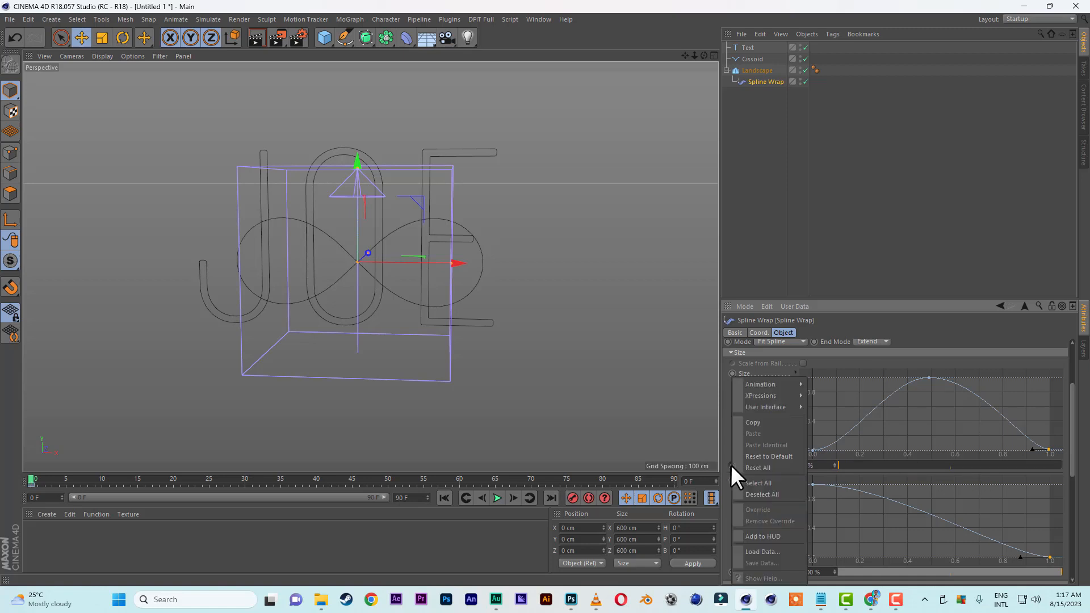
click(731, 465)
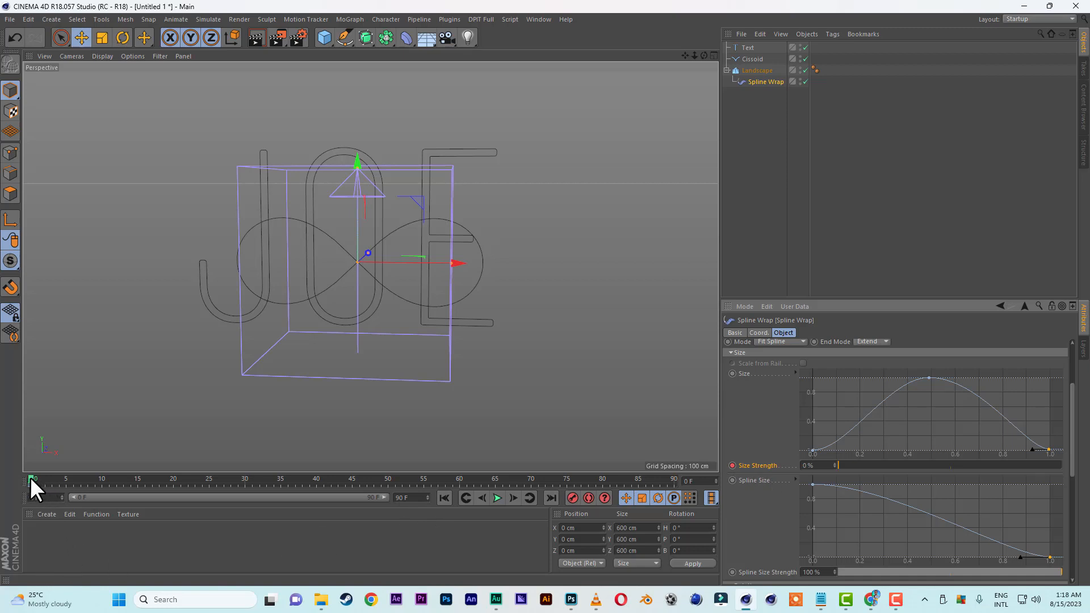
- Go to frame 80 and extend the animation's end and preview range to 120 frames
drag(32, 479, 175, 483)
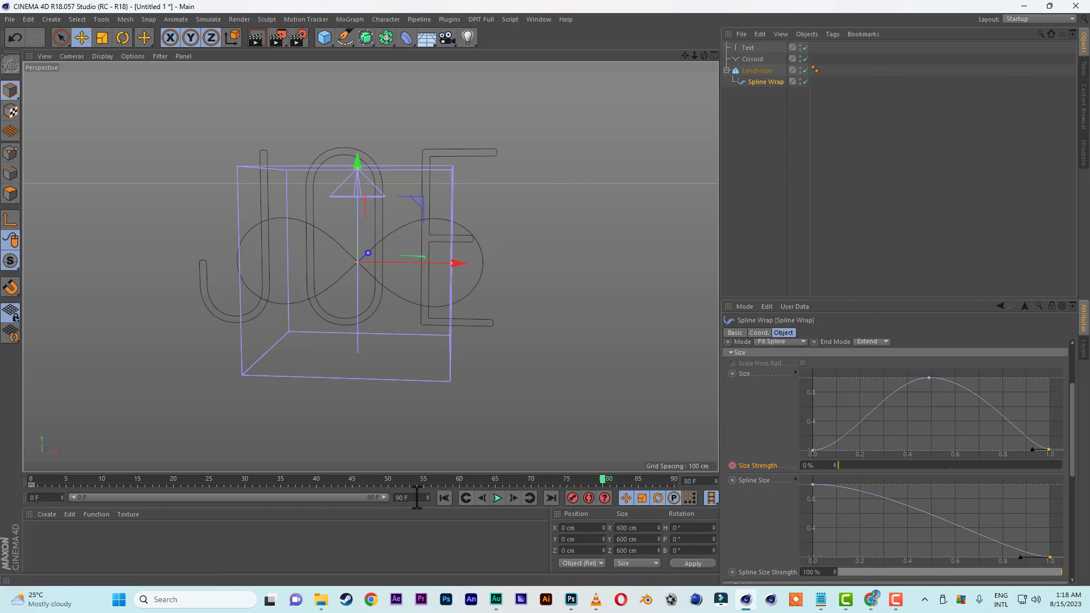
drag(416, 498, 394, 499)
text(120)
key(Return)
drag(307, 499, 414, 499)
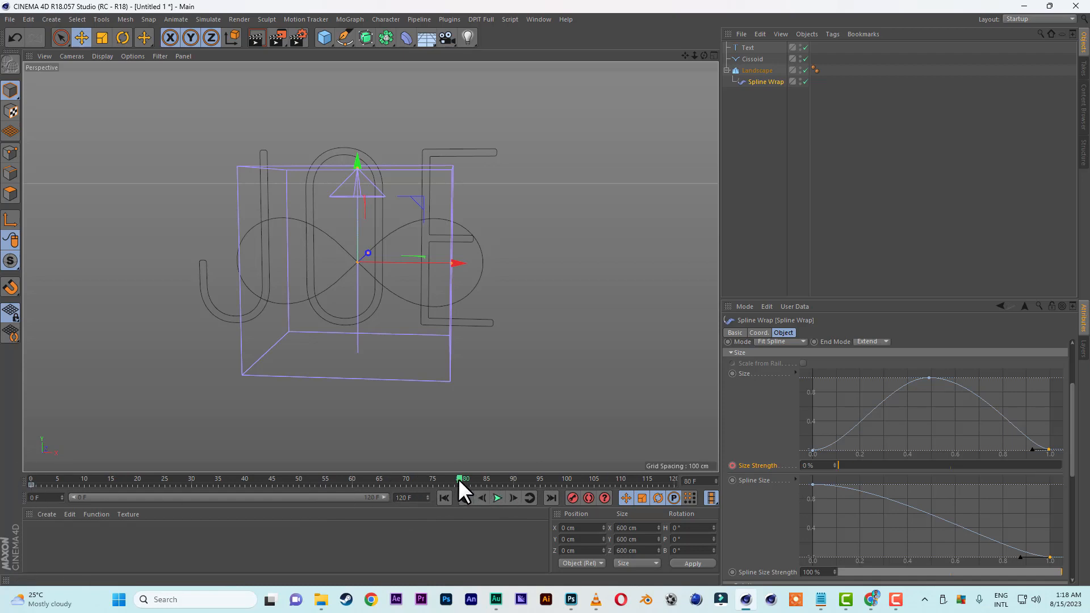
- At frame 80, keyframe the Spline Wrap's To at 100 % and Size Strength at 100 %
scroll(863, 430, up, 5)
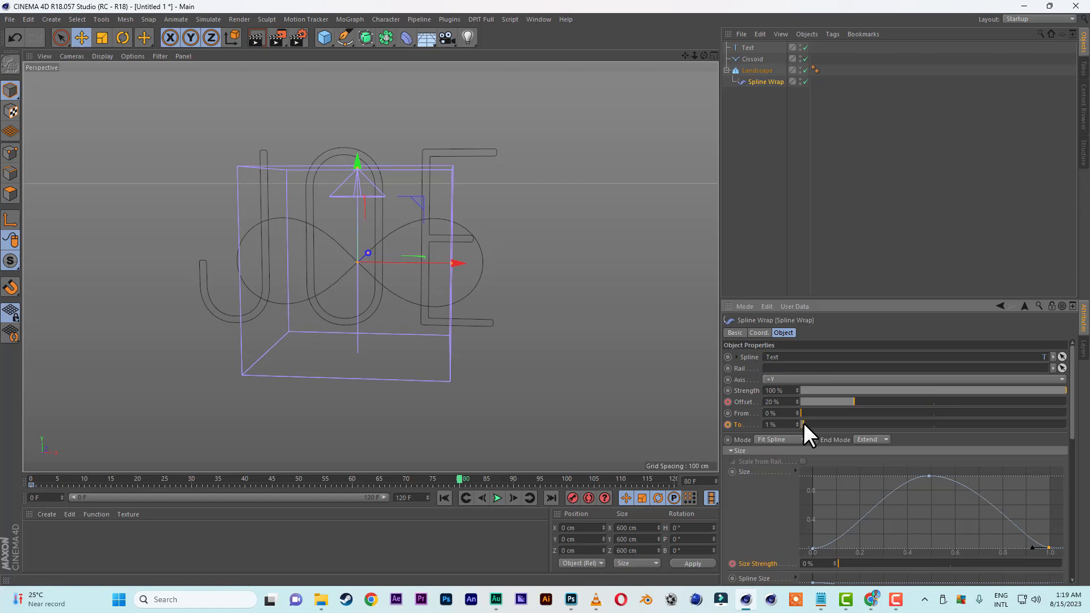
drag(803, 423, 1078, 438)
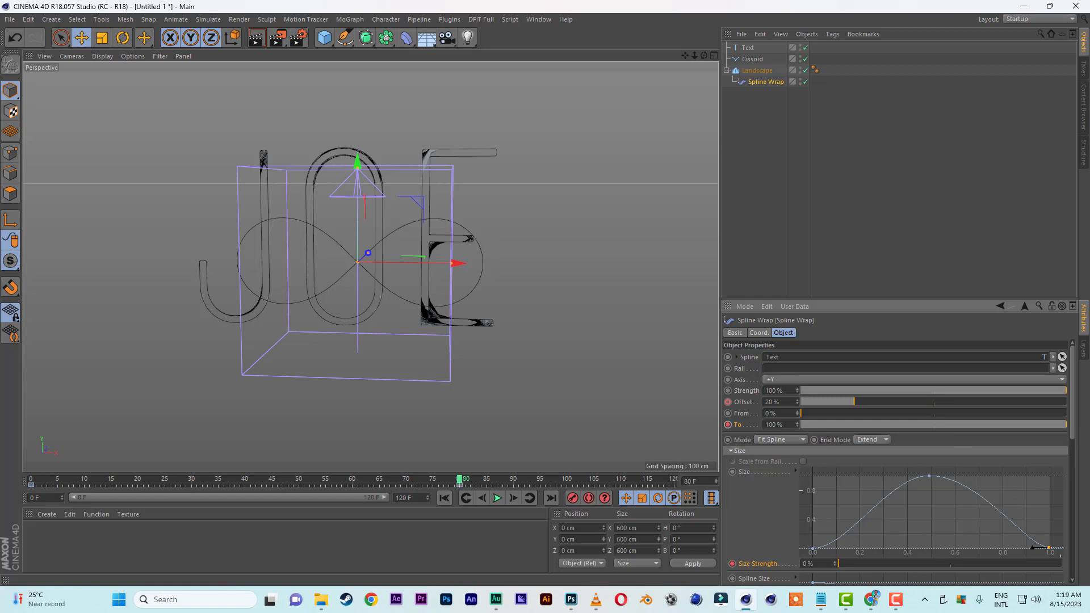
drag(1072, 436, 1073, 477)
click(846, 450)
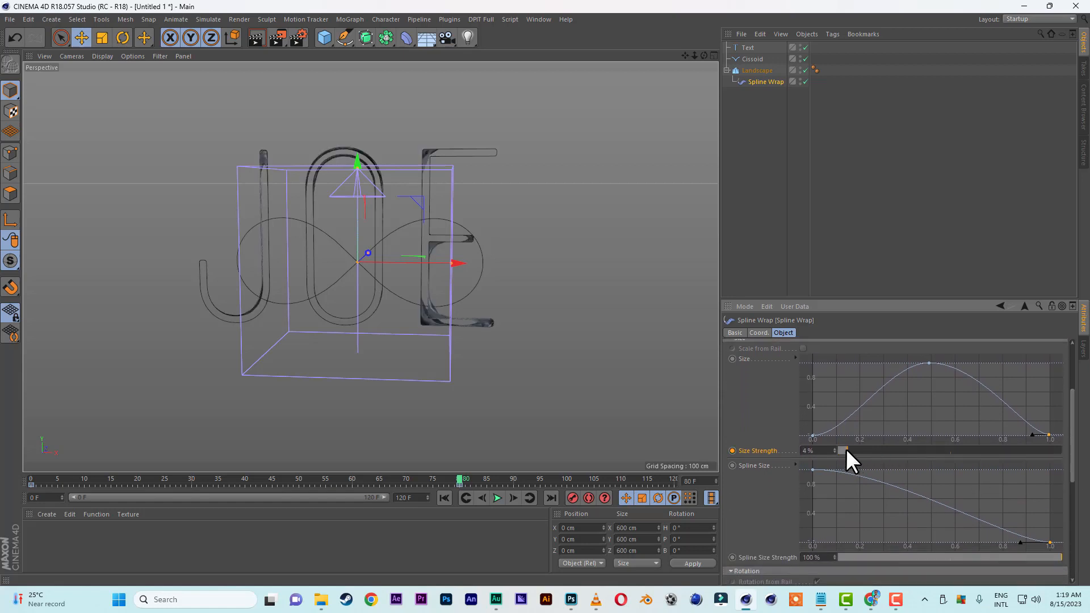
drag(847, 449, 1061, 451)
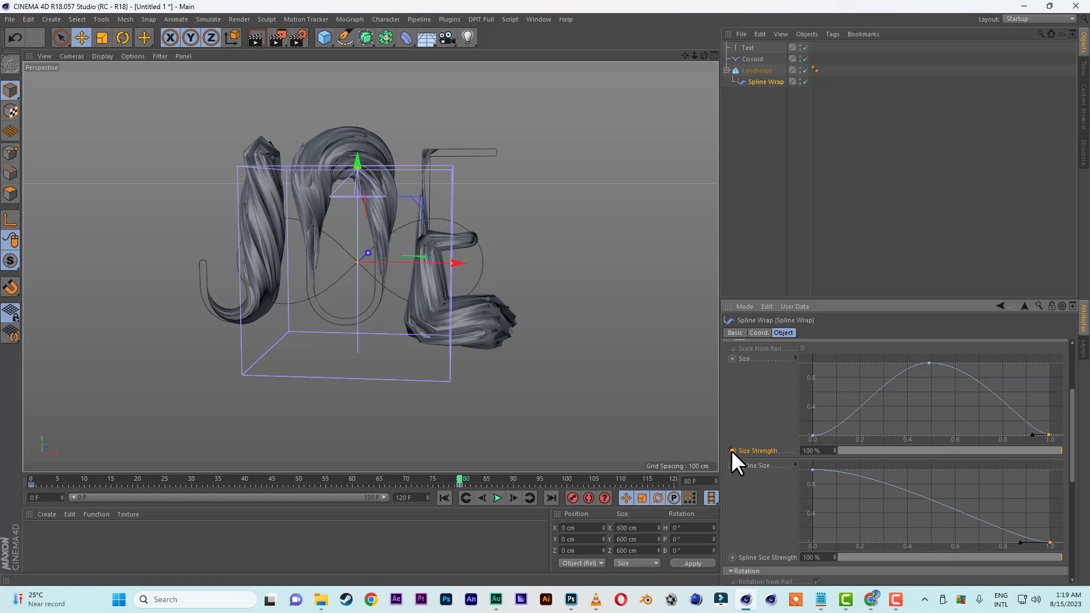
- Play the animation from the first frame to check how the strokes grow along the letters
click(444, 498)
click(498, 499)
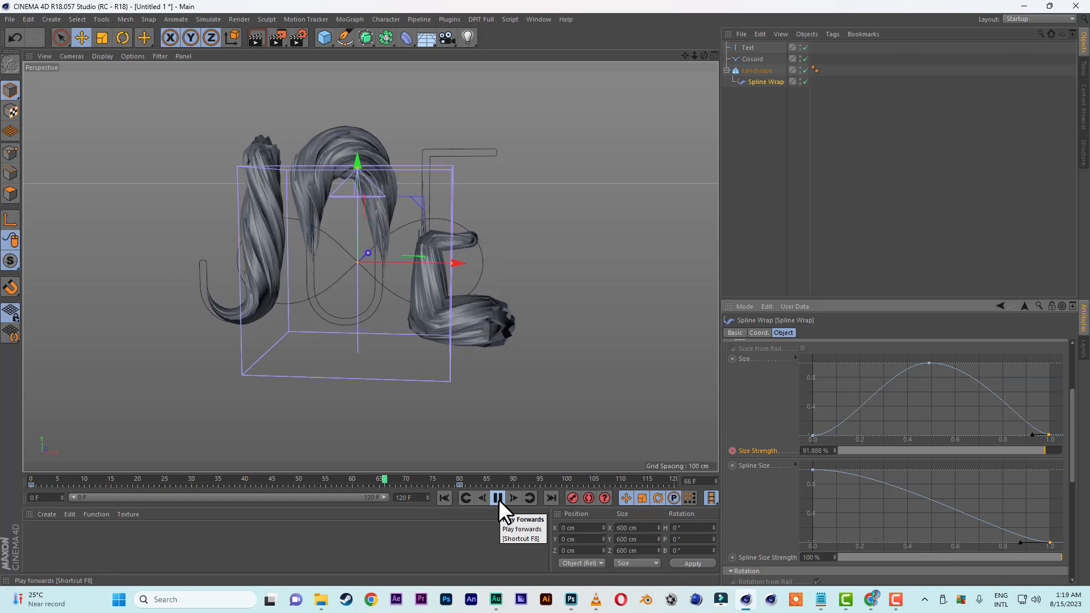
click(499, 499)
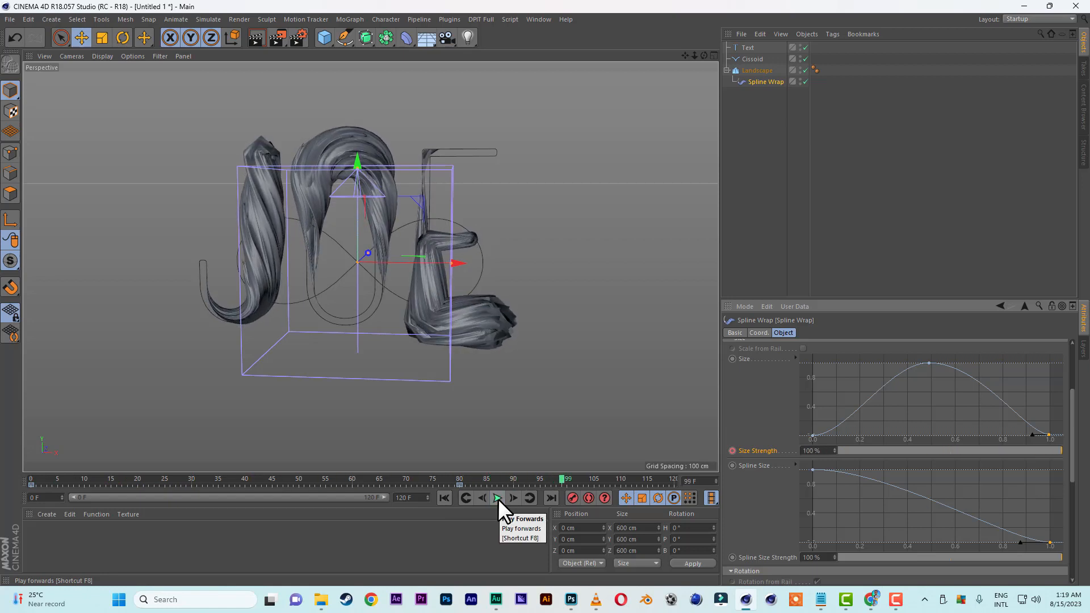
- Keyframe the Spline Wrap's Offset at 100 % on frame 100, move that key to frame 120, and return to the first frame
drag(1070, 479, 1073, 441)
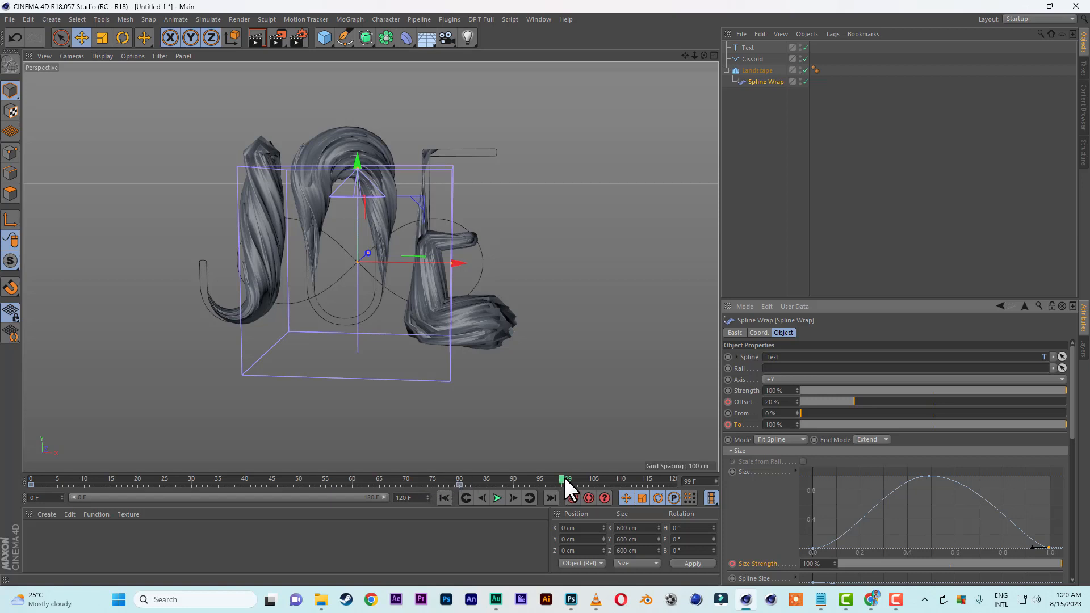
drag(564, 478, 598, 479)
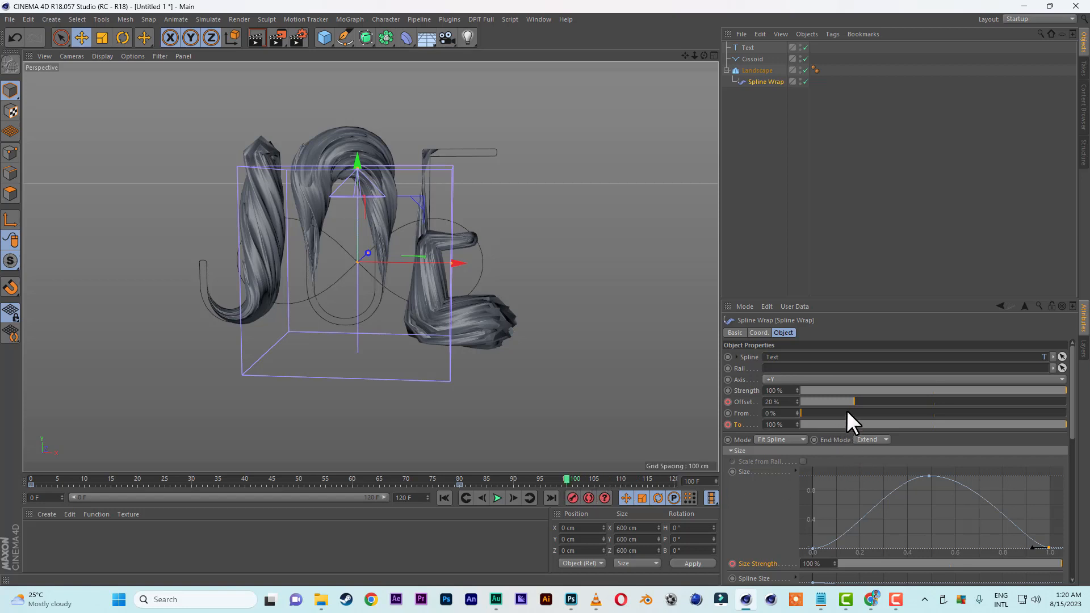
drag(857, 402, 963, 404)
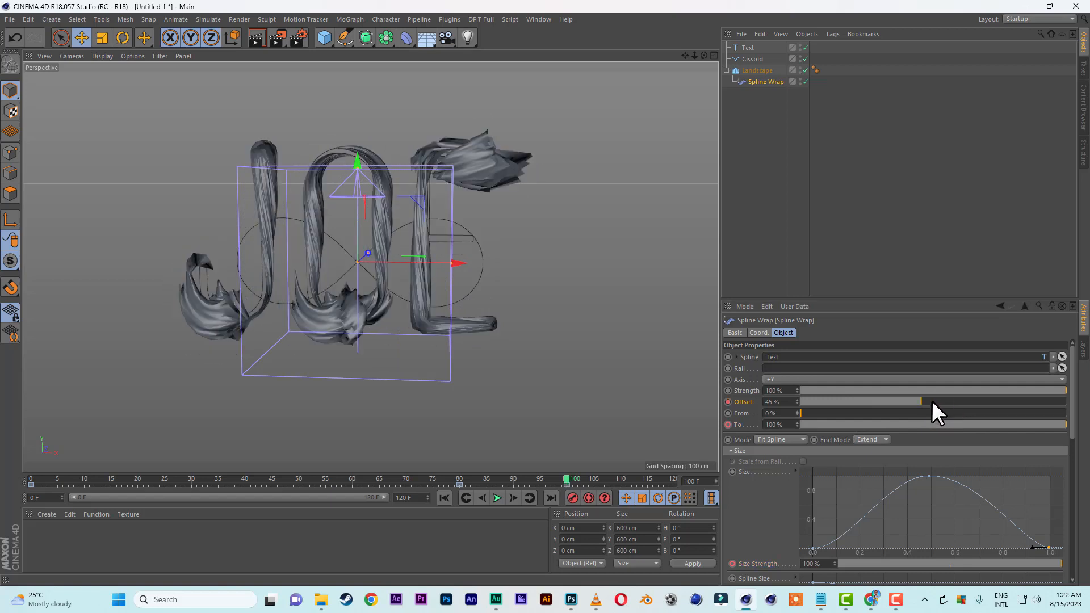
drag(922, 401, 1070, 401)
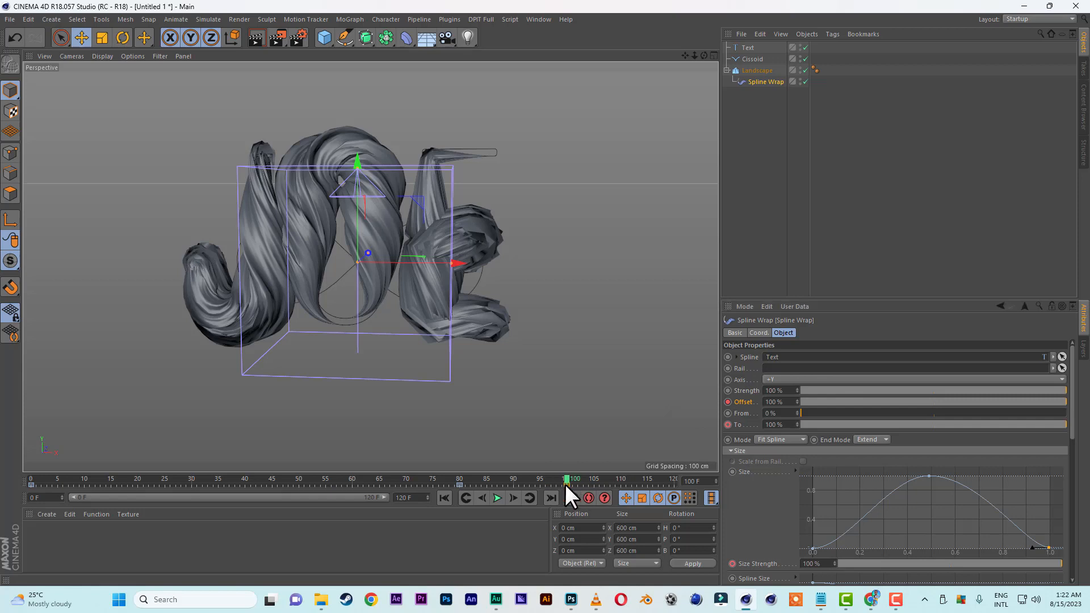
drag(566, 485, 673, 488)
click(443, 497)
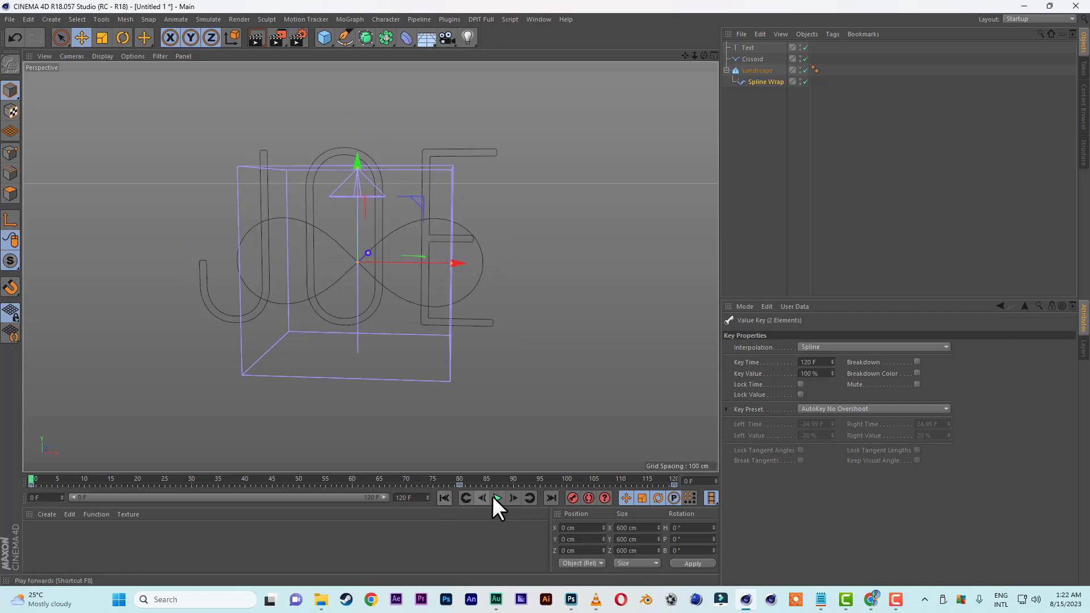
- Play the animation from the first frame, pause it near frame 91, and check the Spline Wrap and Landscape settings
click(493, 497)
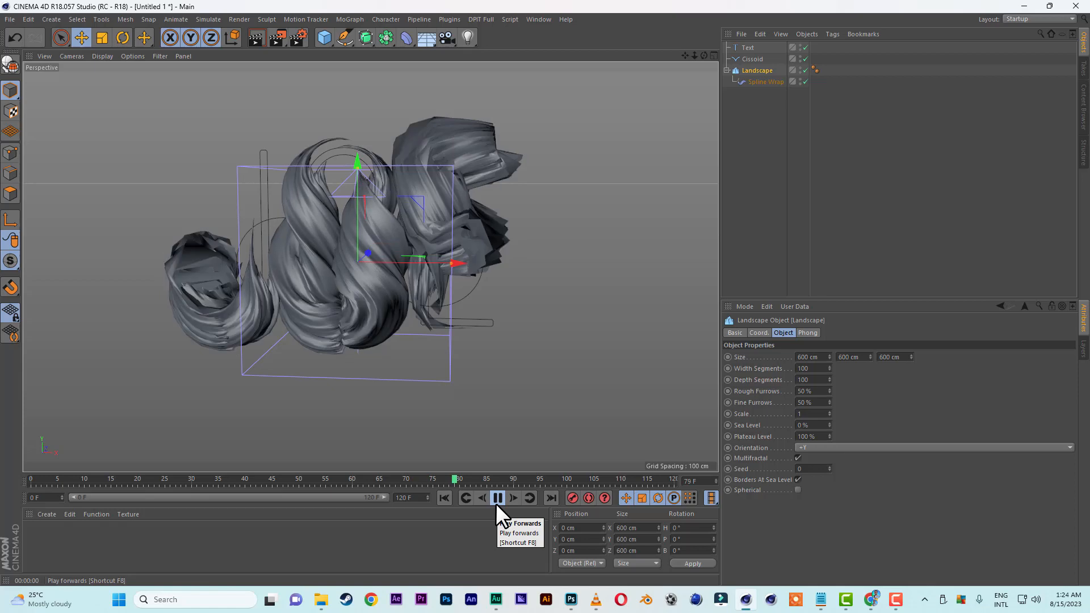
click(497, 500)
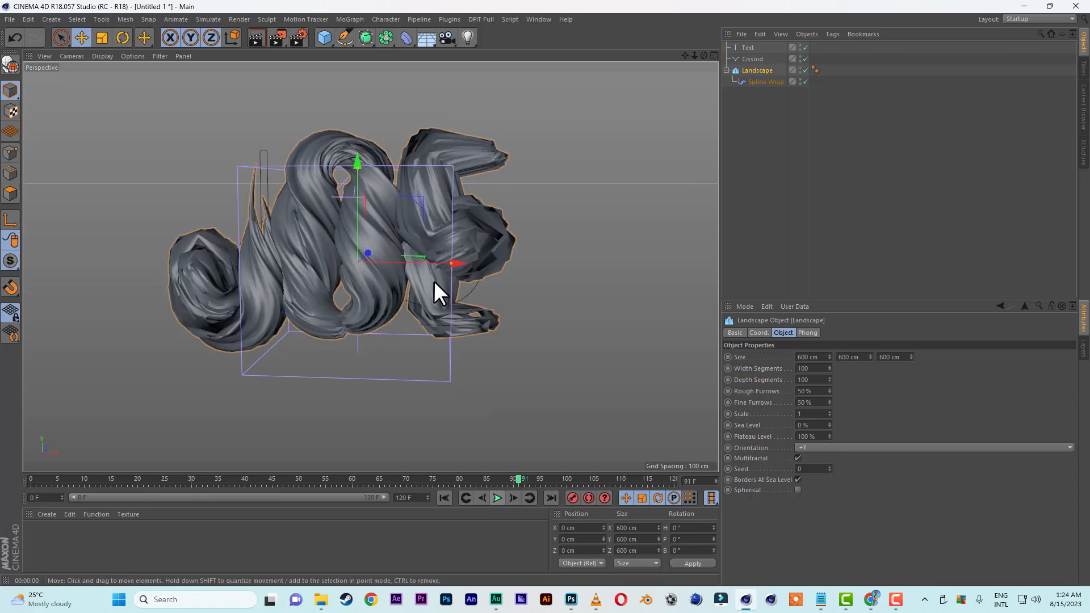
click(761, 83)
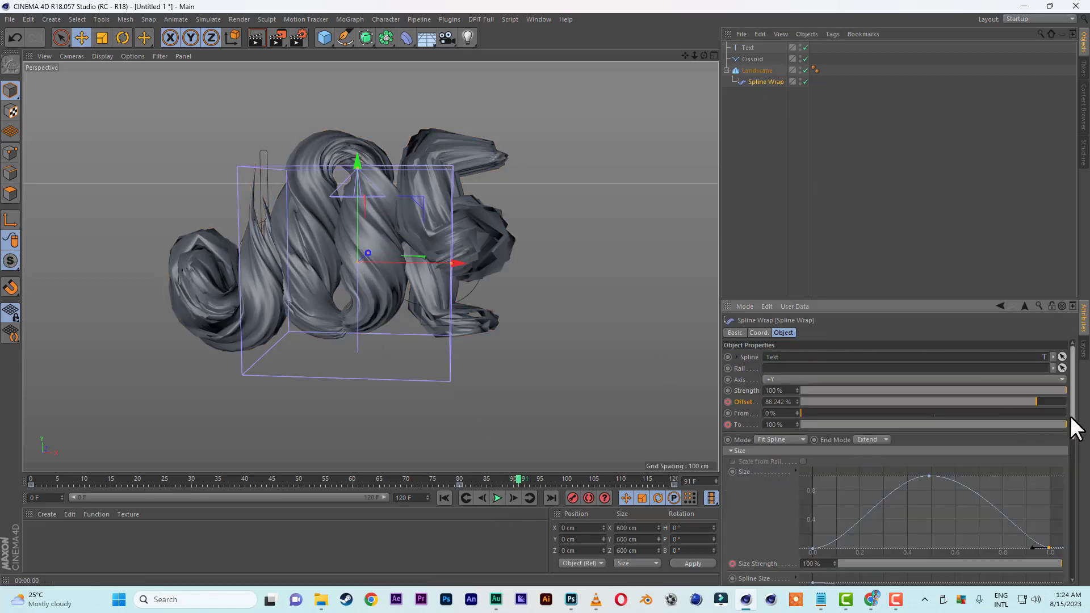
click(759, 72)
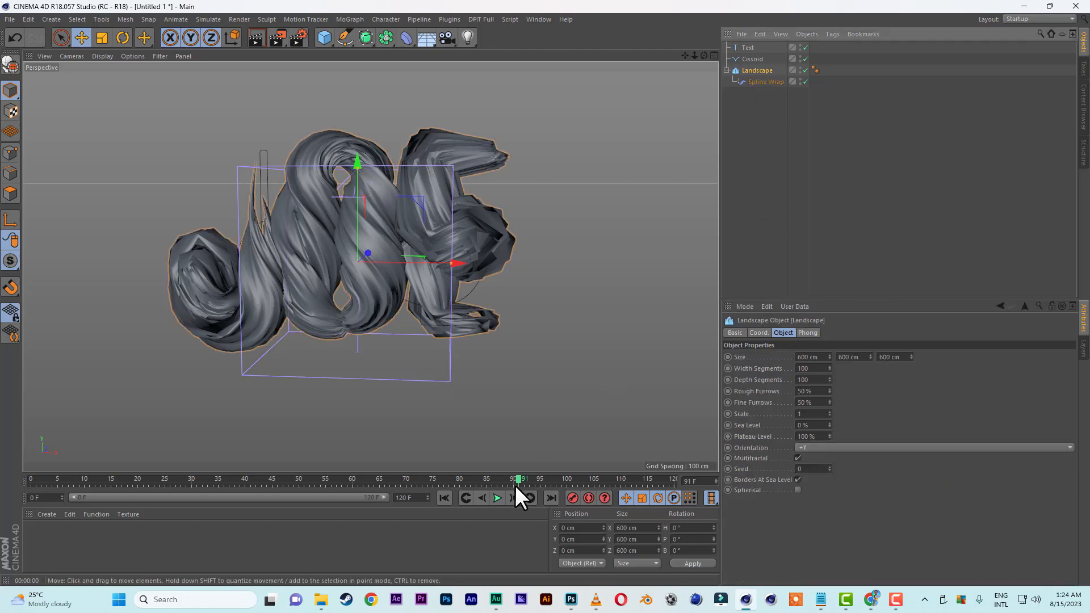
- At frame 107, lower the middle point of the Spline Wrap's Size curve to about 0.75 and raise its end point to about 0.45
drag(516, 476, 604, 478)
click(756, 81)
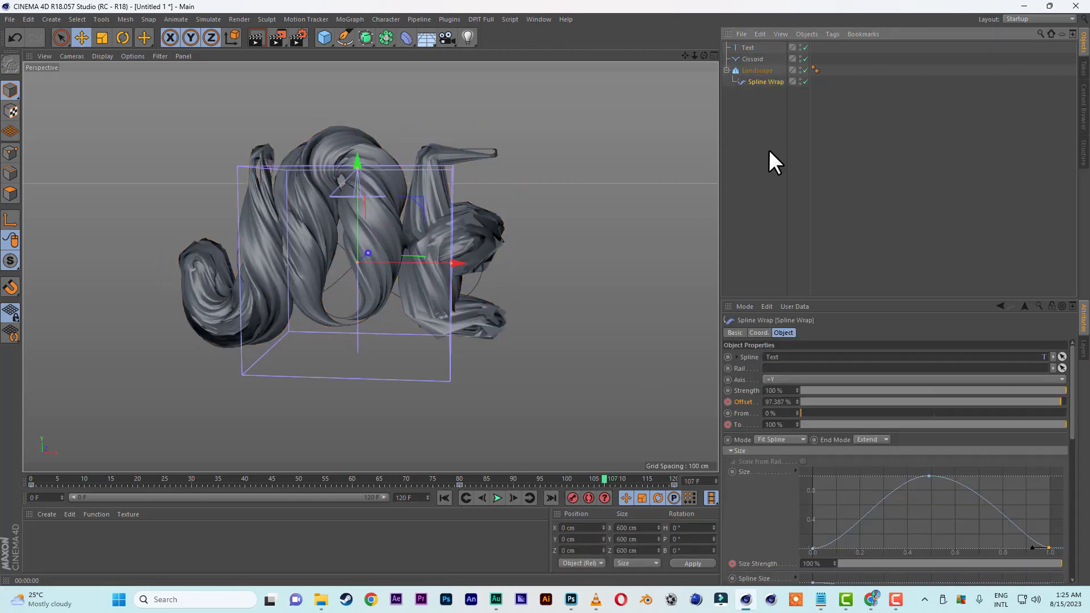
drag(1070, 445, 1072, 477)
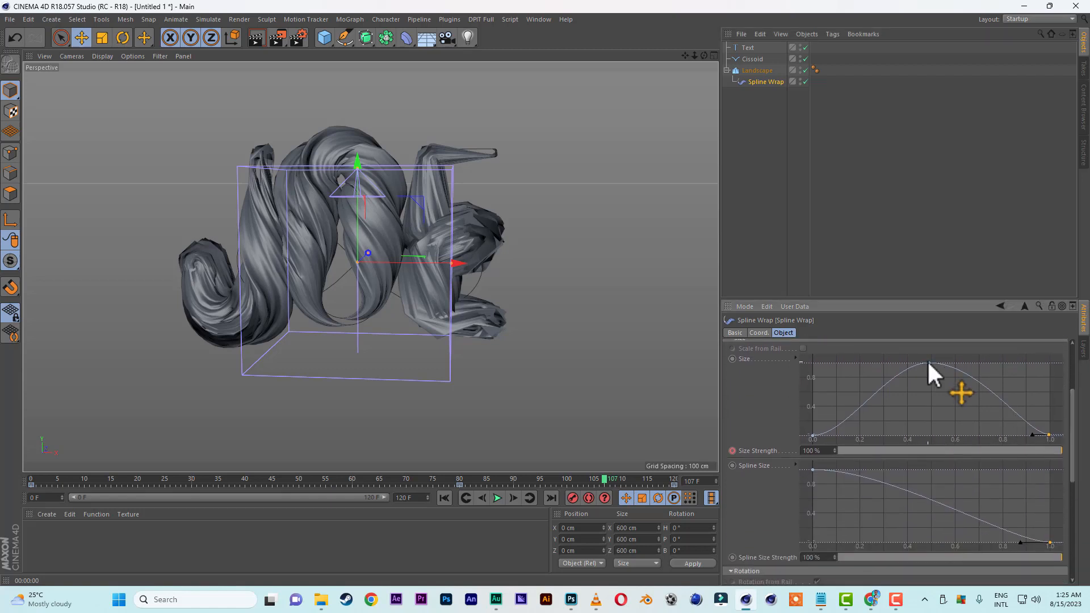
drag(928, 361, 933, 382)
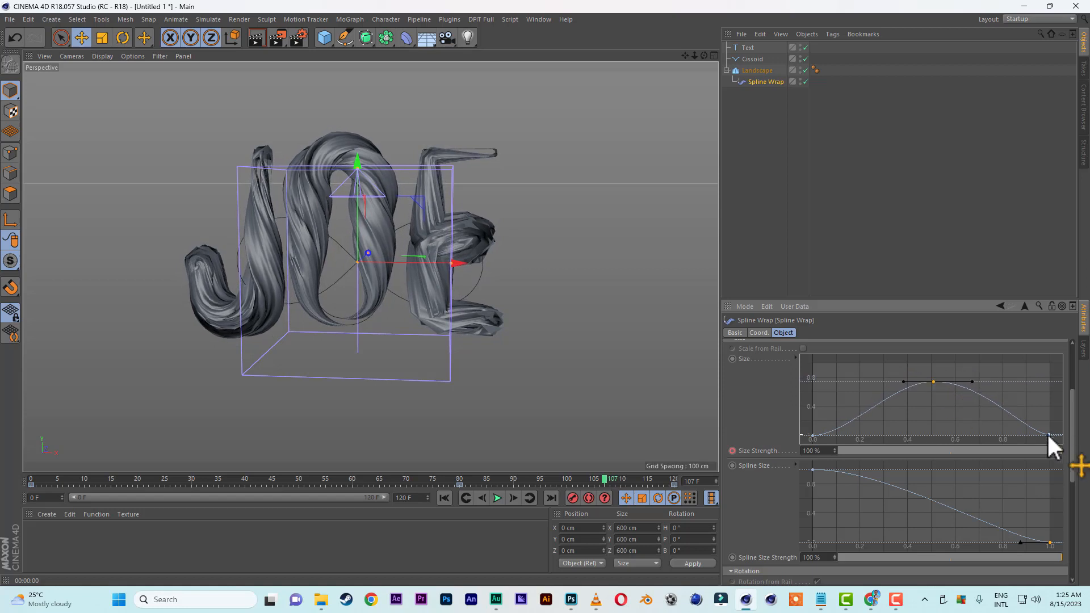
drag(1048, 435, 1050, 403)
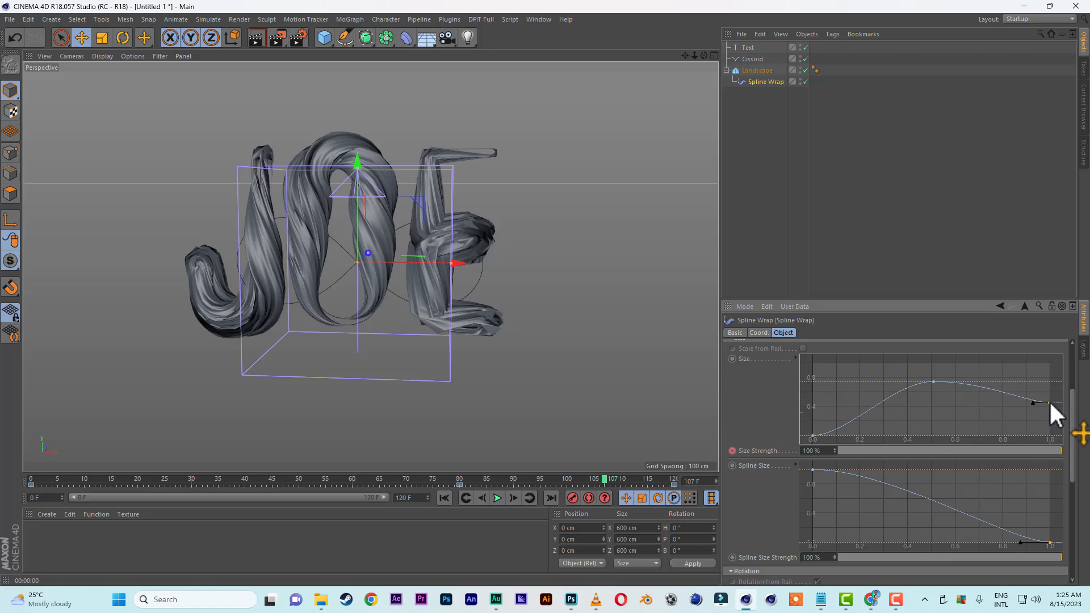
- At frame 81, lower the Size curve's middle point to about 0.5 and raise its start point to about 0.15
drag(606, 477, 466, 496)
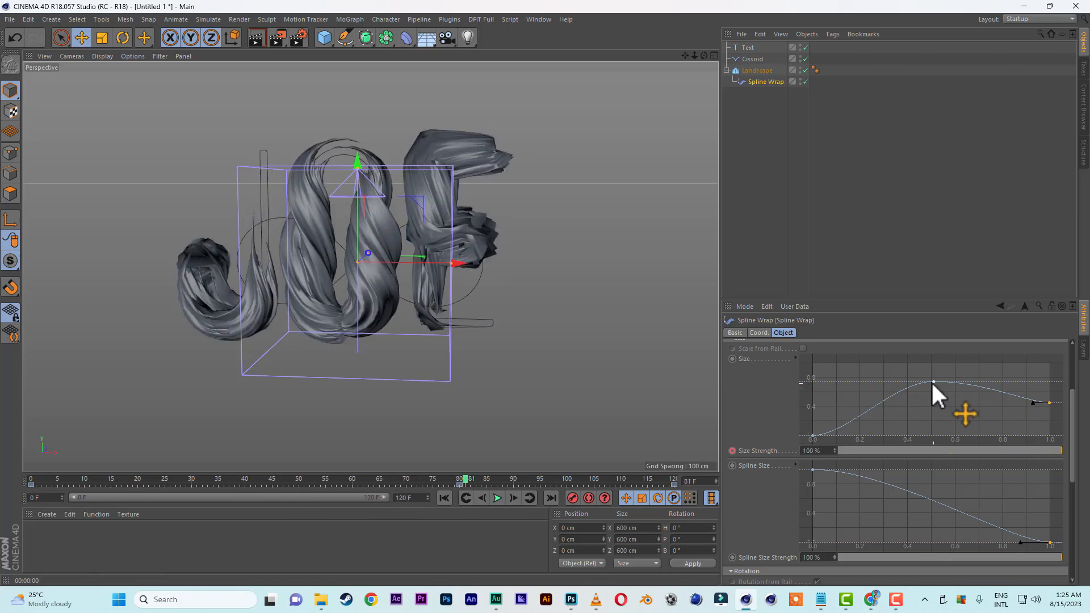
drag(932, 382, 933, 398)
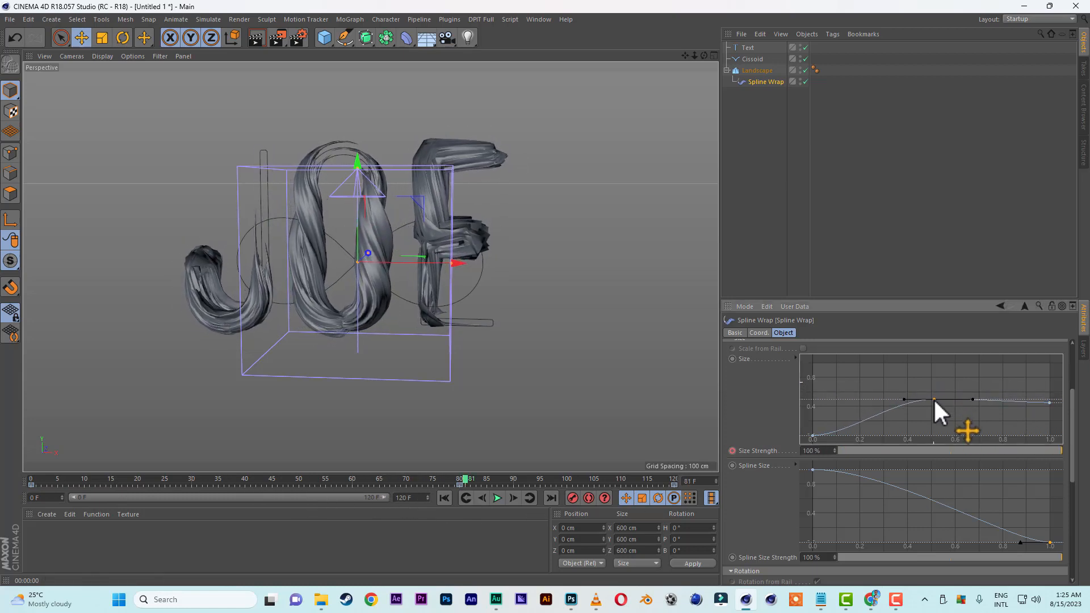
click(811, 434)
drag(812, 434, 812, 423)
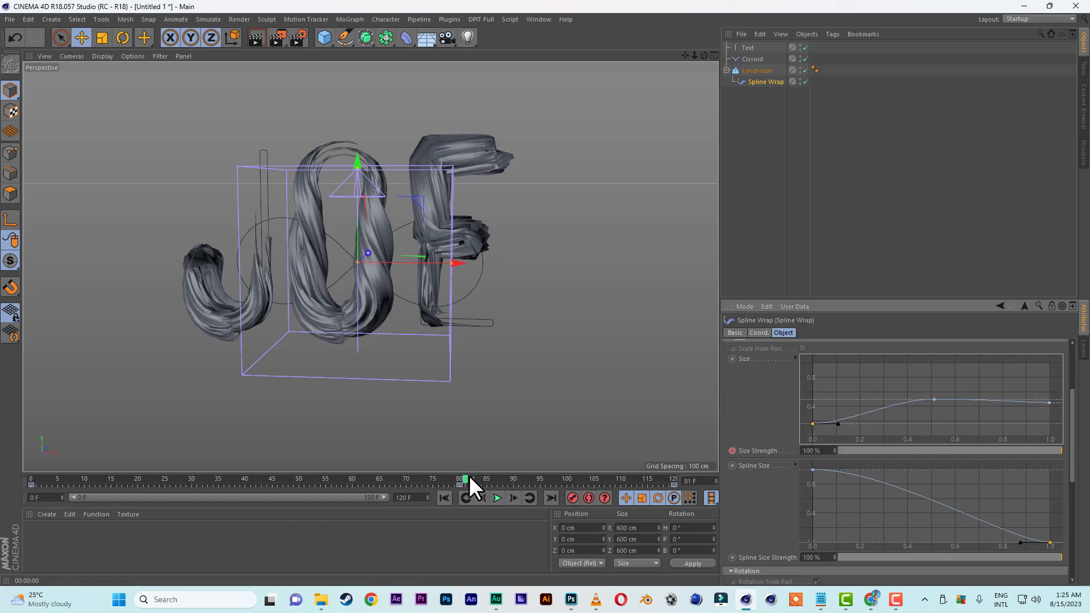
- Play the animation from the first frame to about frame 82 to check the reshaped stroke thickness
click(446, 497)
click(499, 498)
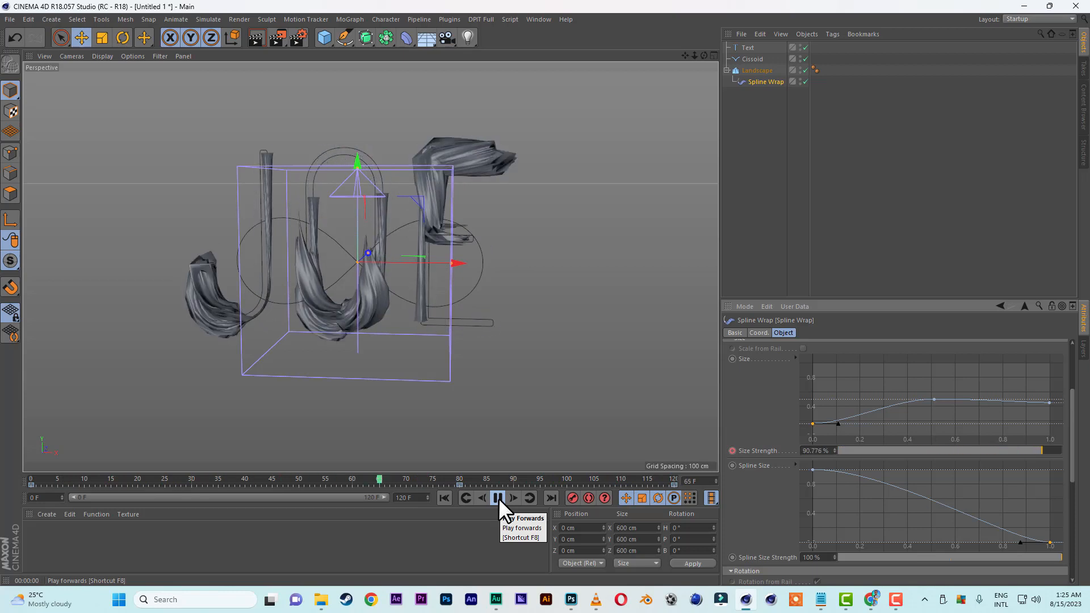
click(498, 499)
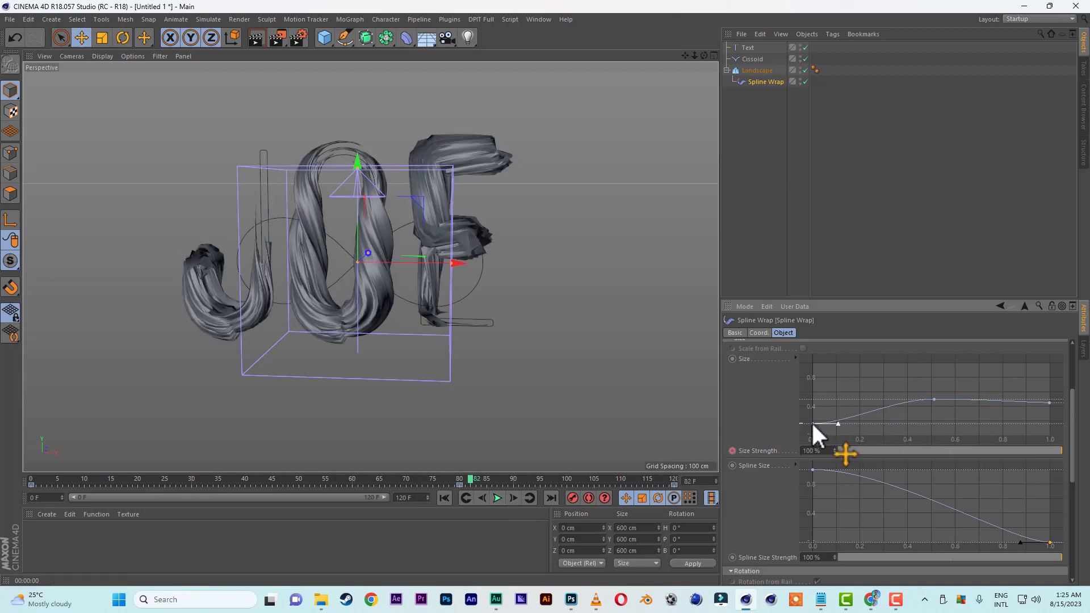
- Return the Size curve's start point to 0 with an upward tangent, and raise the end tangent of the Spline Size curve for a straighter falloff
mouse_move(812, 424)
mouse_down()
mouse_move(811, 443)
mouse_move(831, 425)
mouse_up()
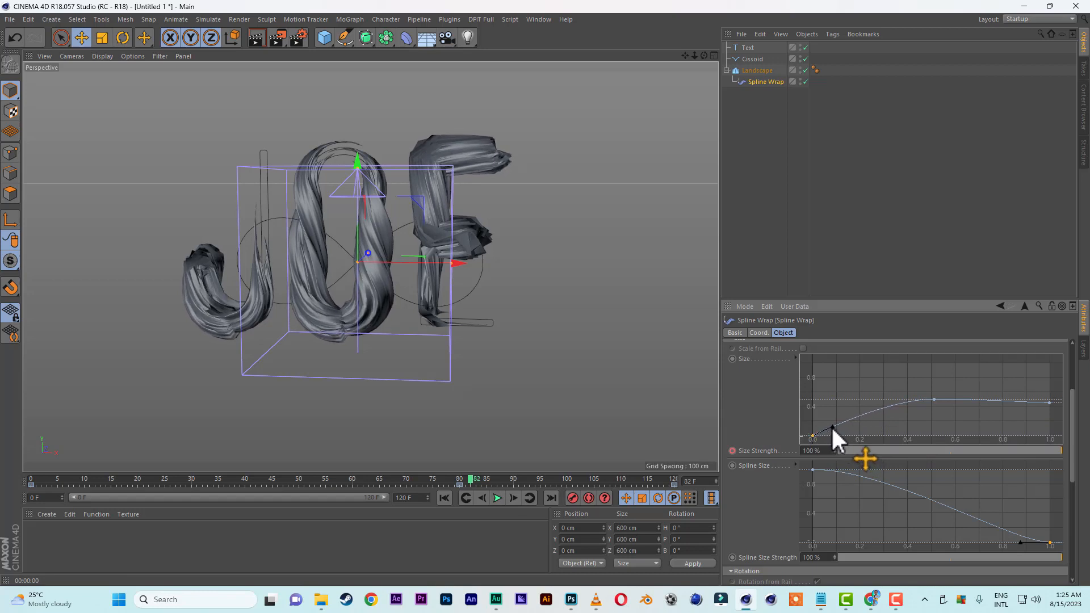
mouse_move(469, 476)
mouse_down()
mouse_move(112, 471)
mouse_move(482, 491)
mouse_up()
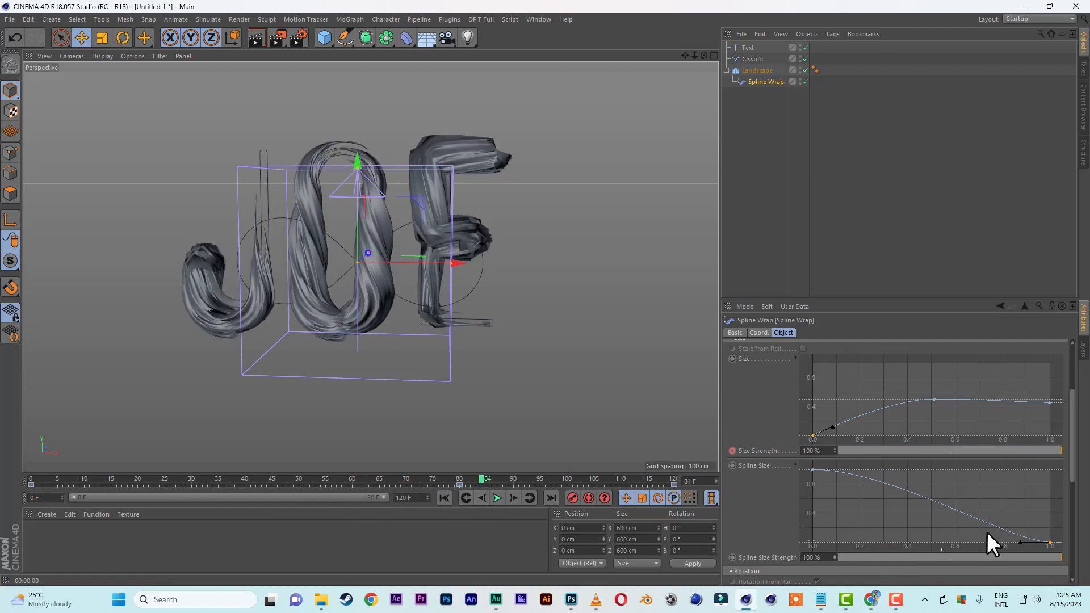
drag(1020, 541, 1021, 524)
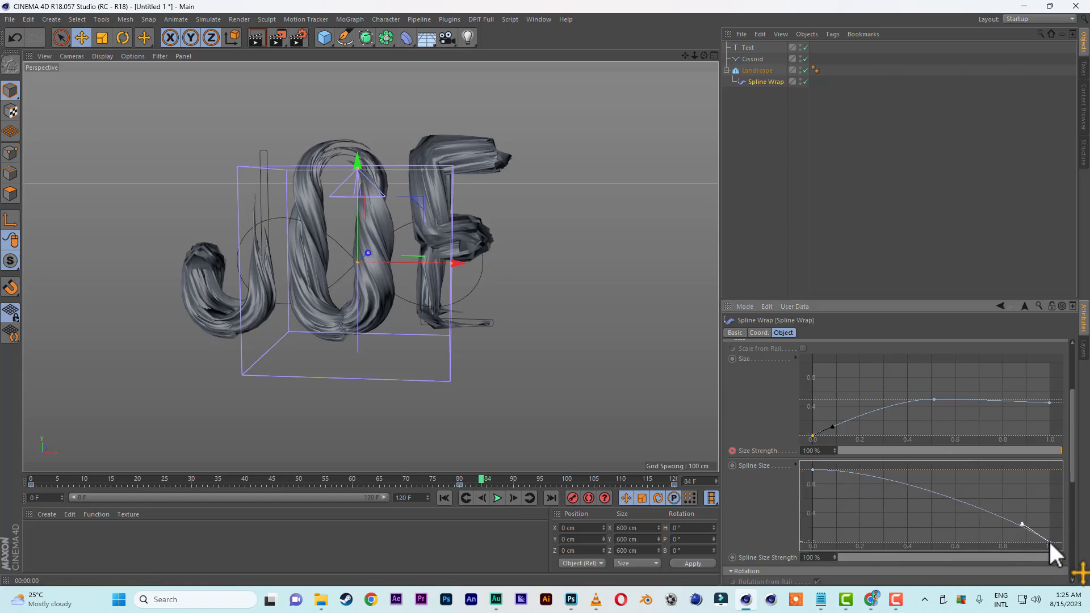
mouse_move(1049, 540)
mouse_down()
mouse_move(1049, 520)
mouse_move(1055, 556)
mouse_up()
drag(1072, 484, 1072, 428)
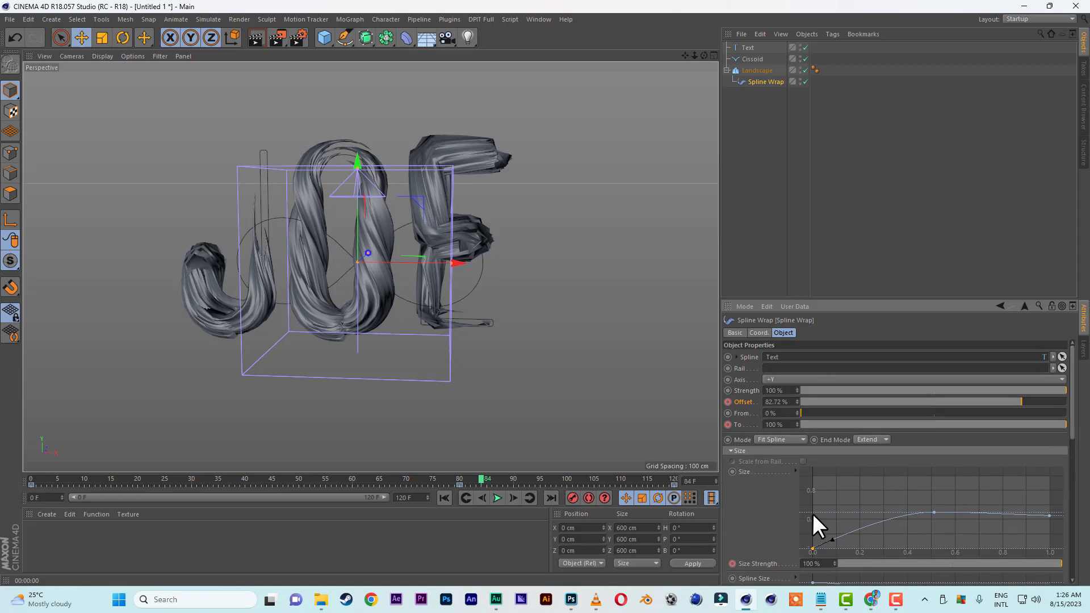
- Replay the animation from the first frame to about frame 110 to check the strokes with both adjusted curves
click(444, 498)
click(495, 497)
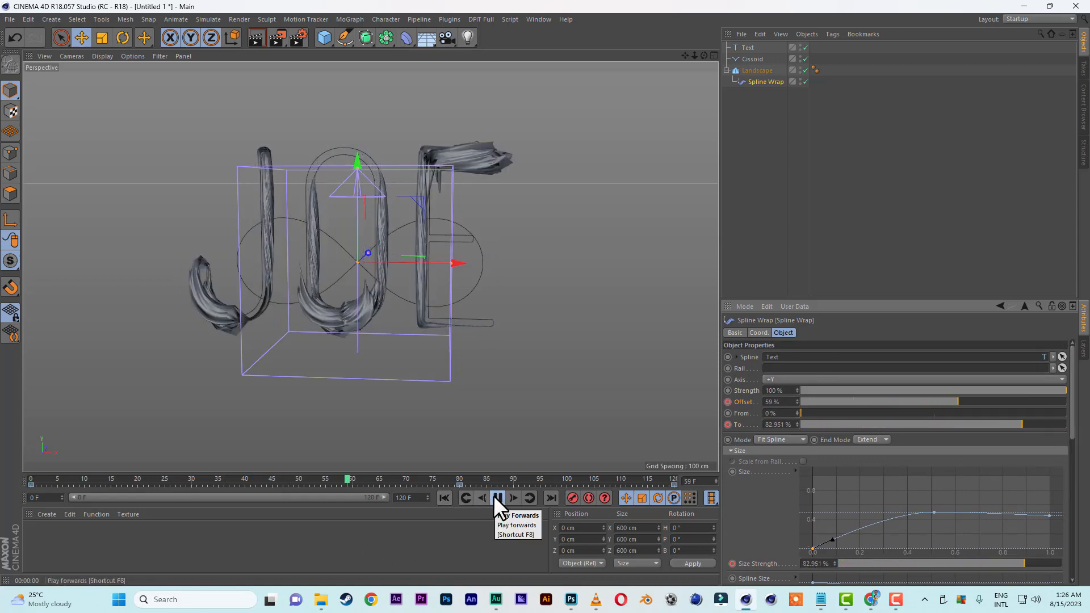
click(497, 498)
- Tighten the letters of the Text spline by setting its Horizontal Spacing to -70 cm
click(747, 48)
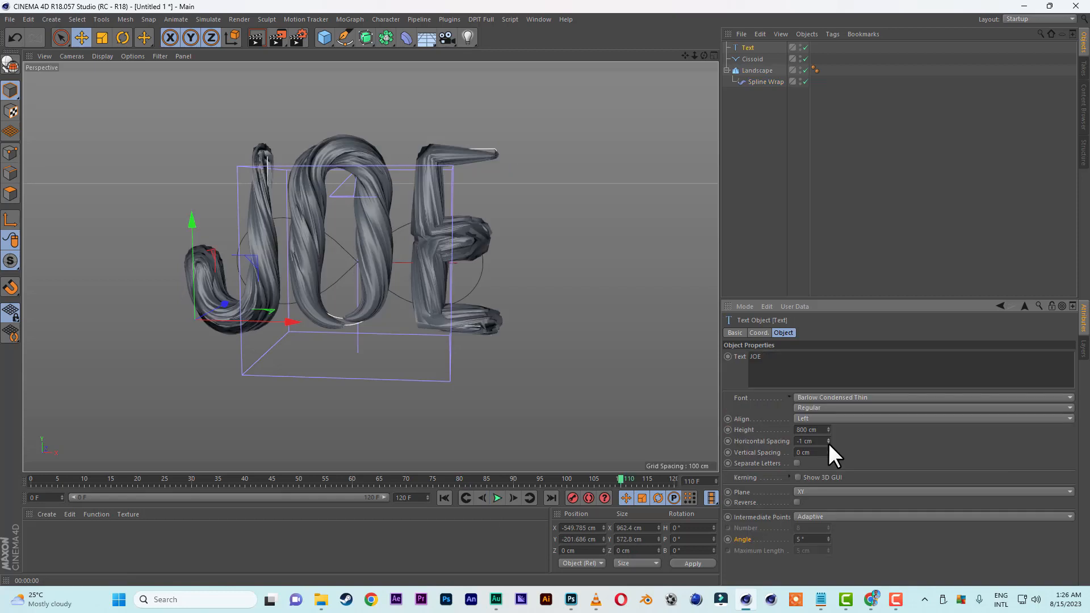
click(829, 440)
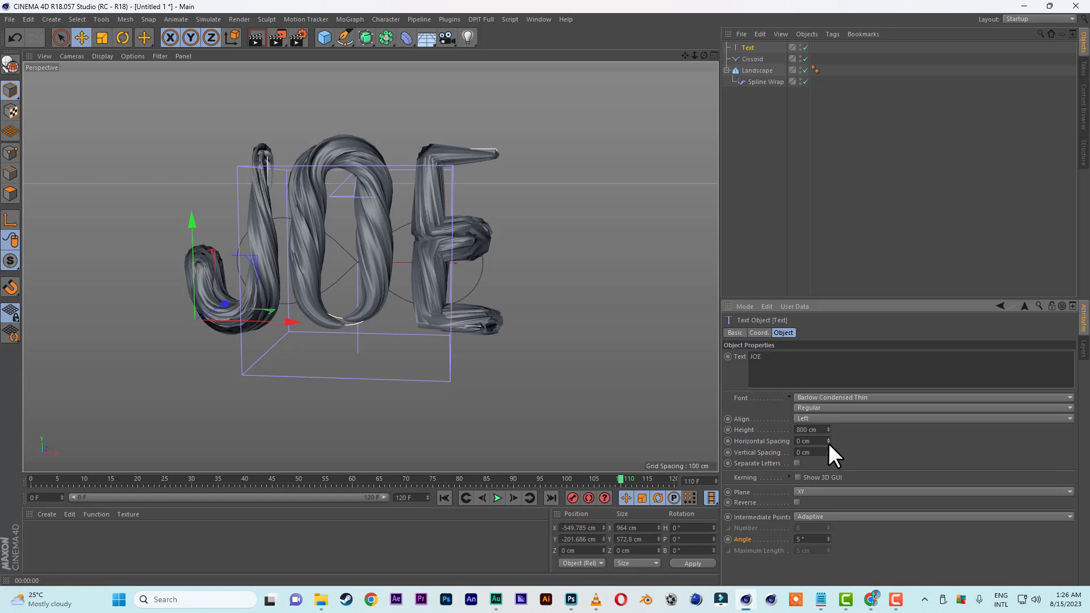
drag(828, 443, 829, 442)
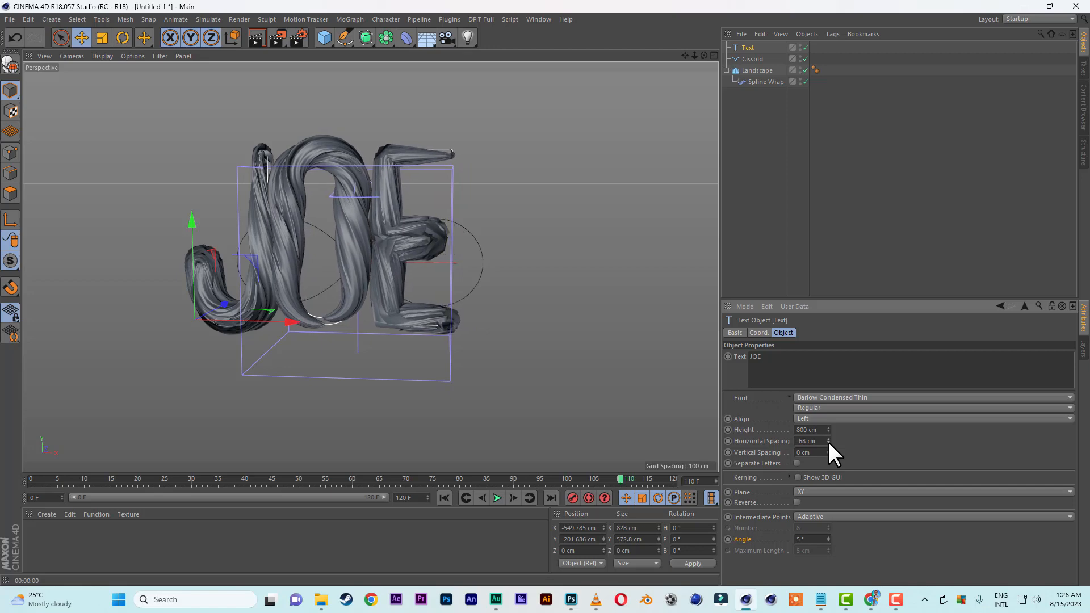
drag(704, 55, 653, 57)
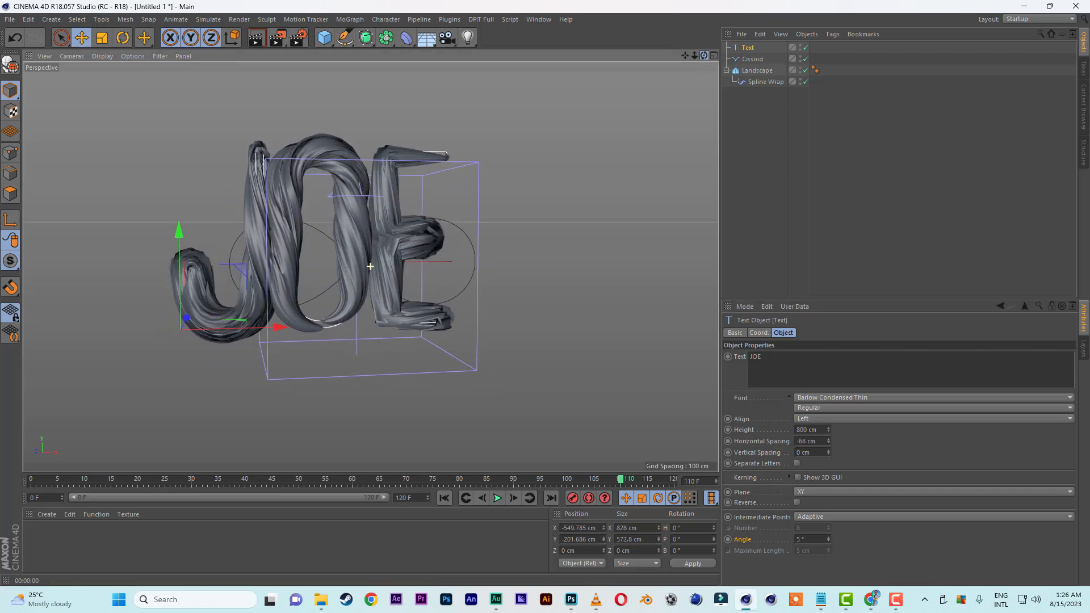
drag(828, 442, 828, 442)
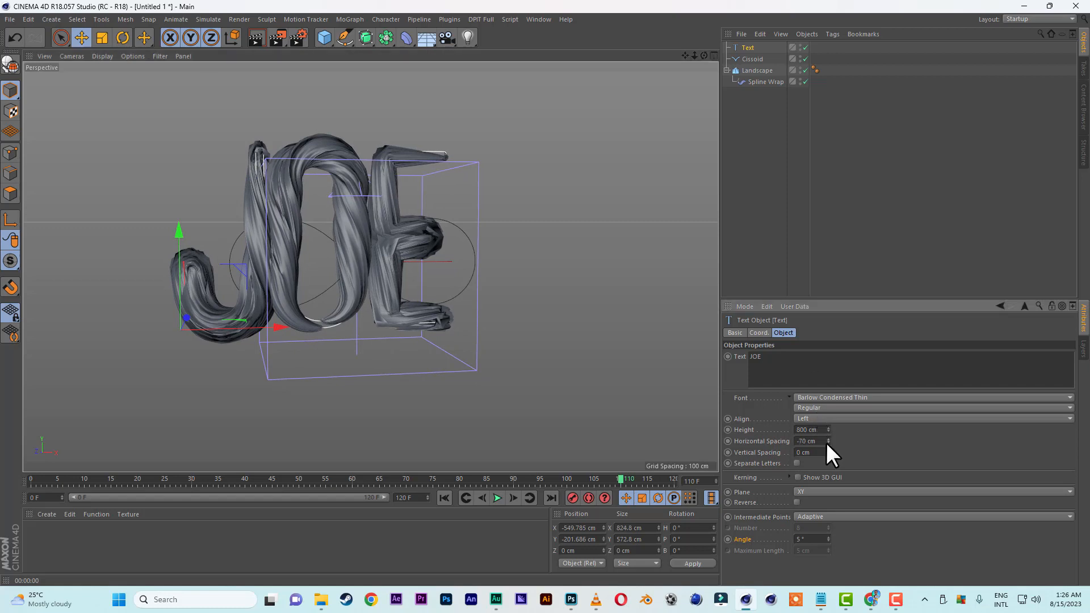
- Play the animation from the first frame to frame 94 to check the strokes on the tightened letters
click(445, 498)
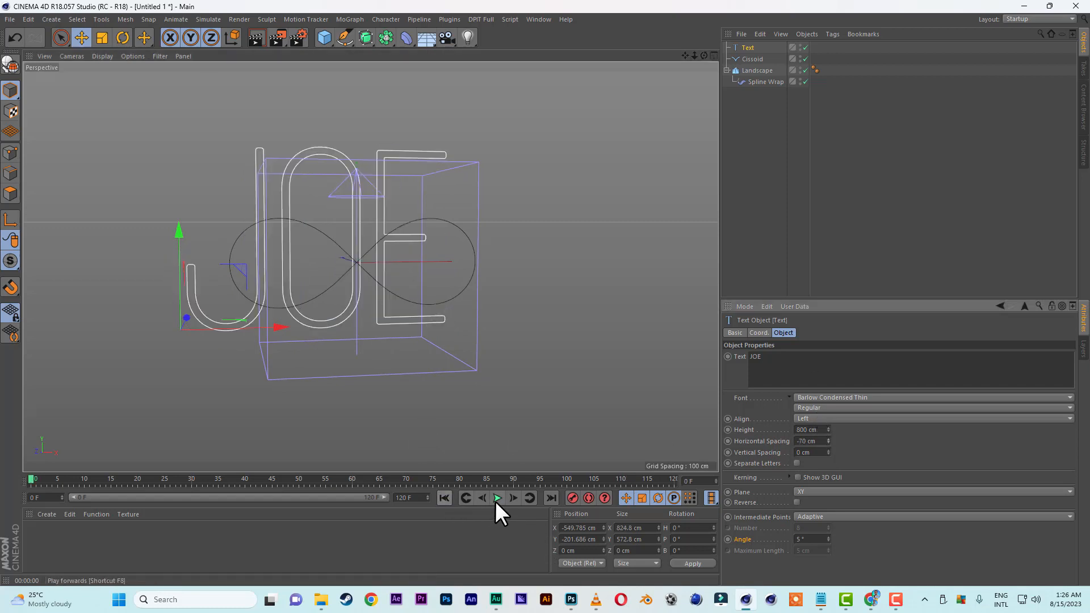
click(497, 497)
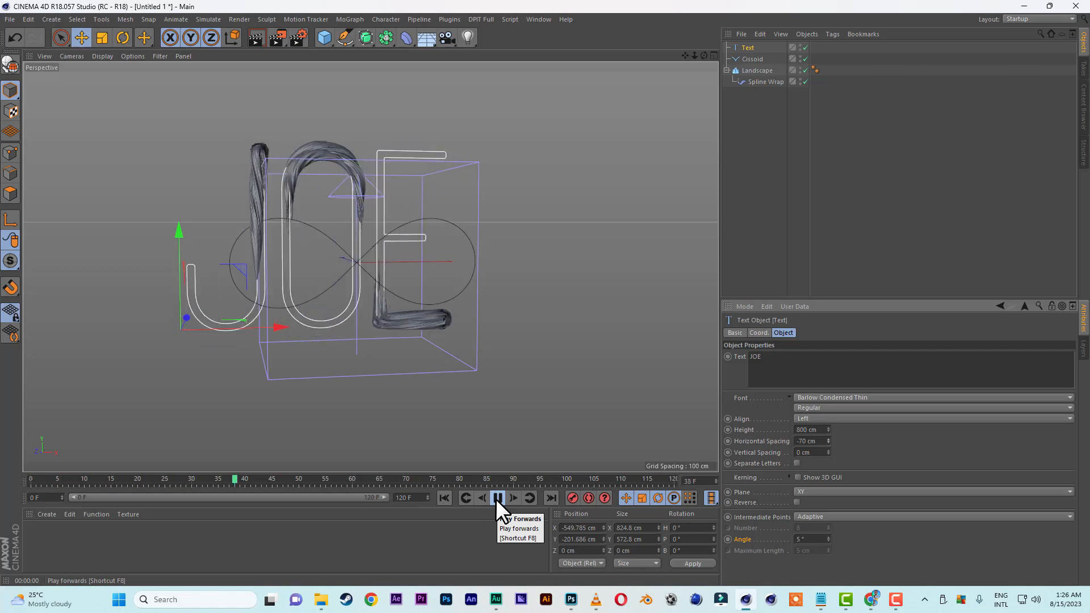
click(497, 499)
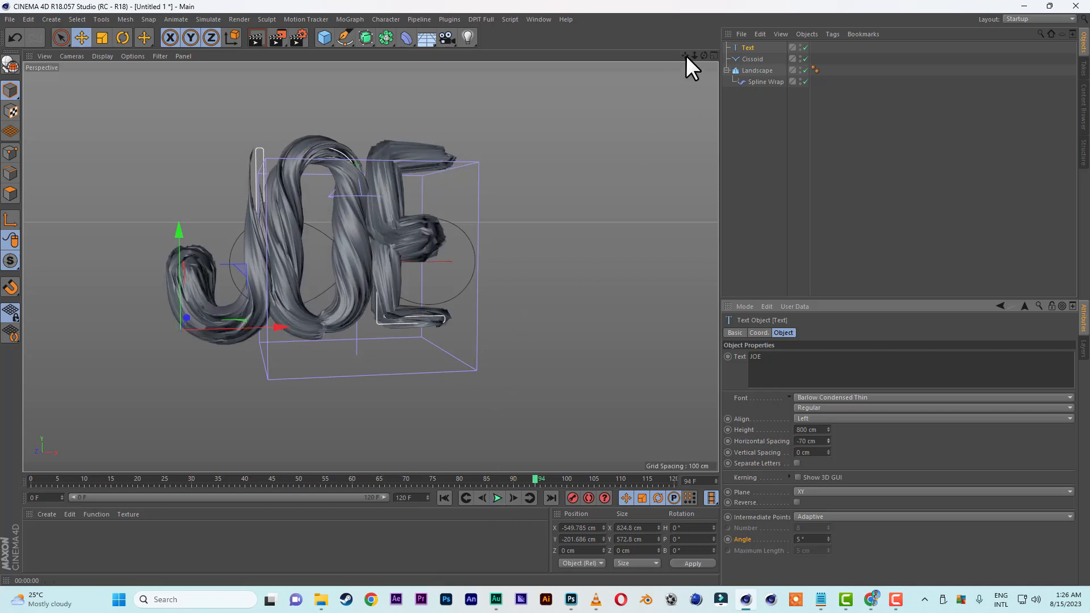
- Add a Subdivision Surface and make the Landscape with its Spline Wrap a child of it
mouse_move(686, 56)
mouse_down()
mouse_move(709, 36)
mouse_move(699, 55)
mouse_move(736, 55)
mouse_move(685, 60)
mouse_move(687, 71)
mouse_up()
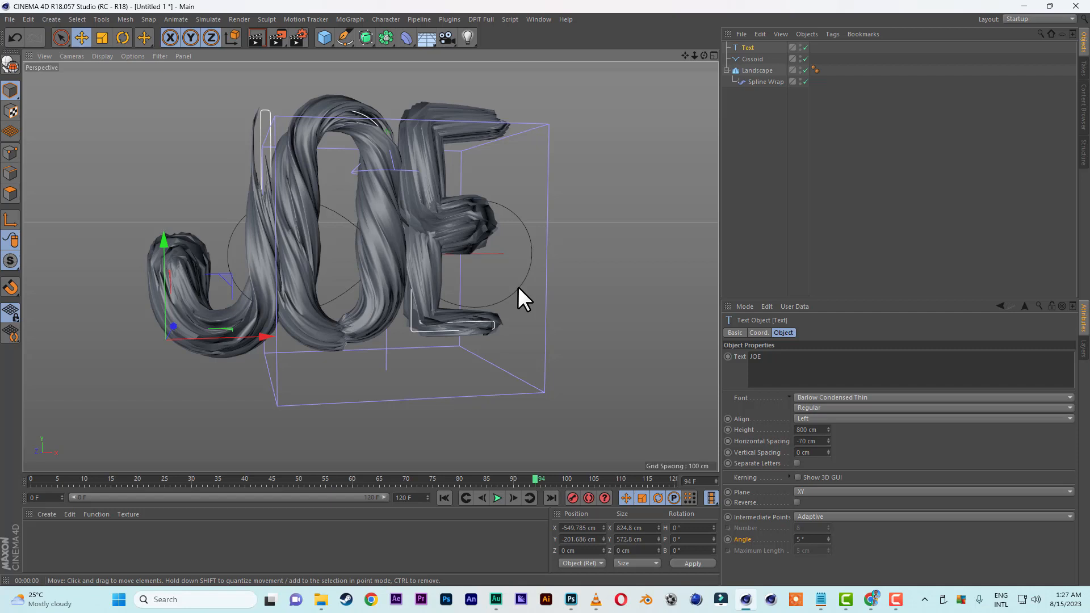
click(373, 43)
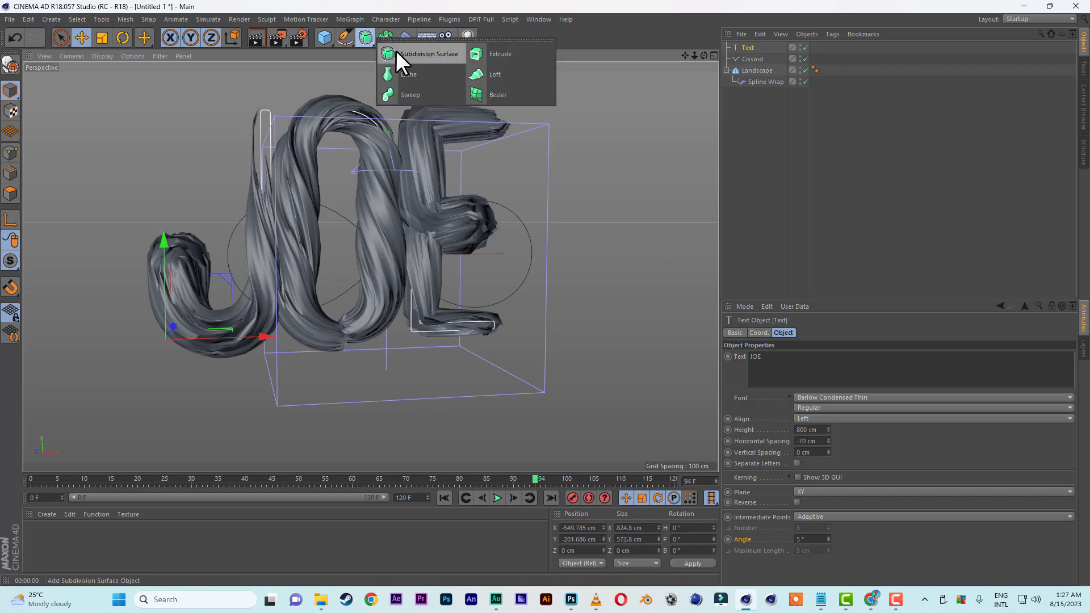
click(440, 53)
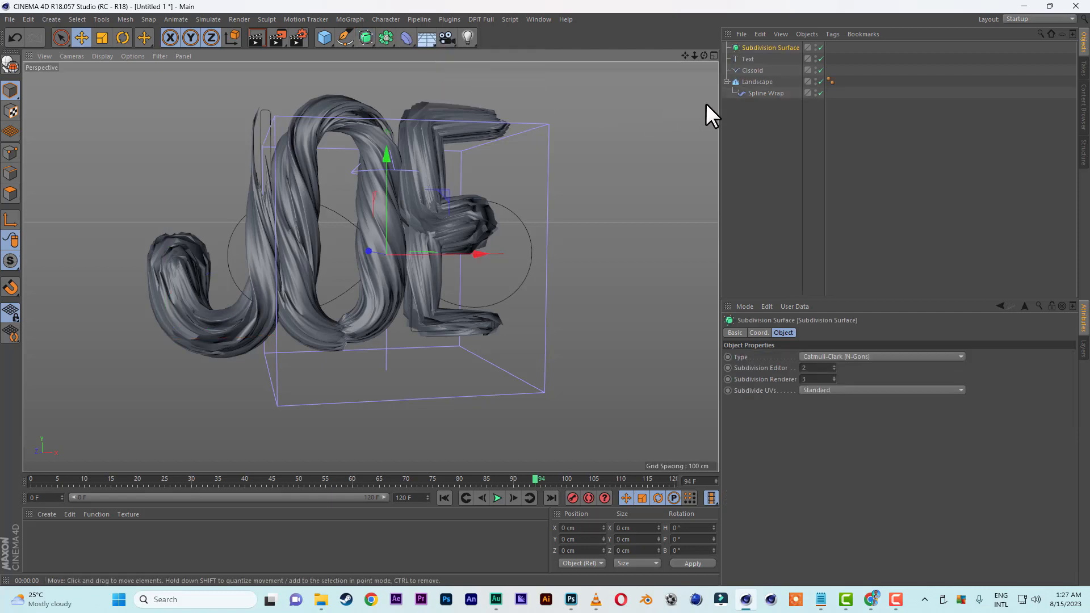
drag(764, 81, 764, 44)
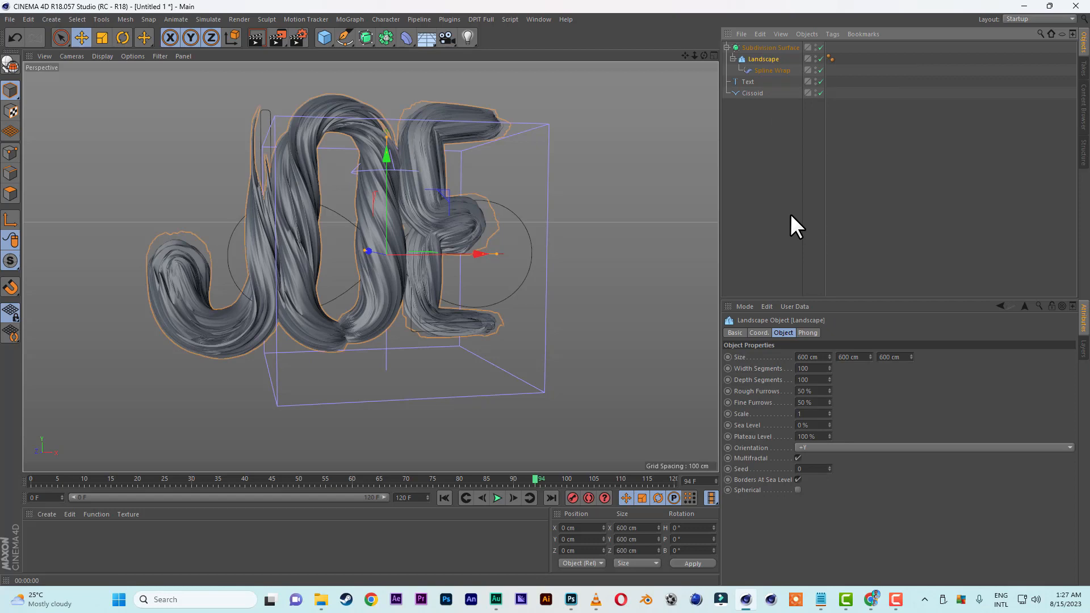
- Compare viewport renders of the letters with the Subdivision Surface enabled and disabled, leaving it enabled
click(770, 48)
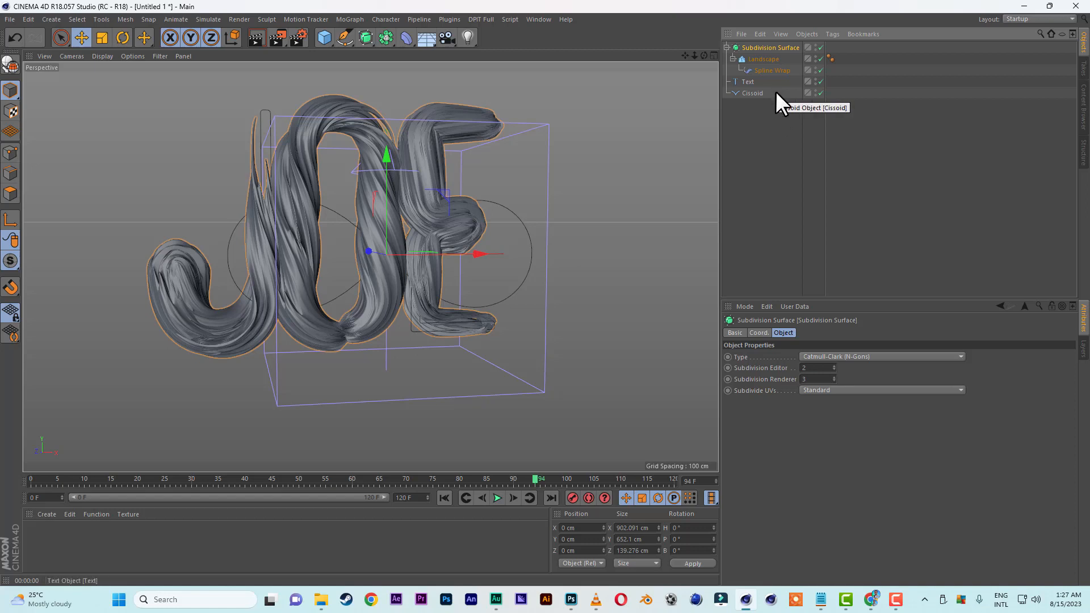
click(256, 37)
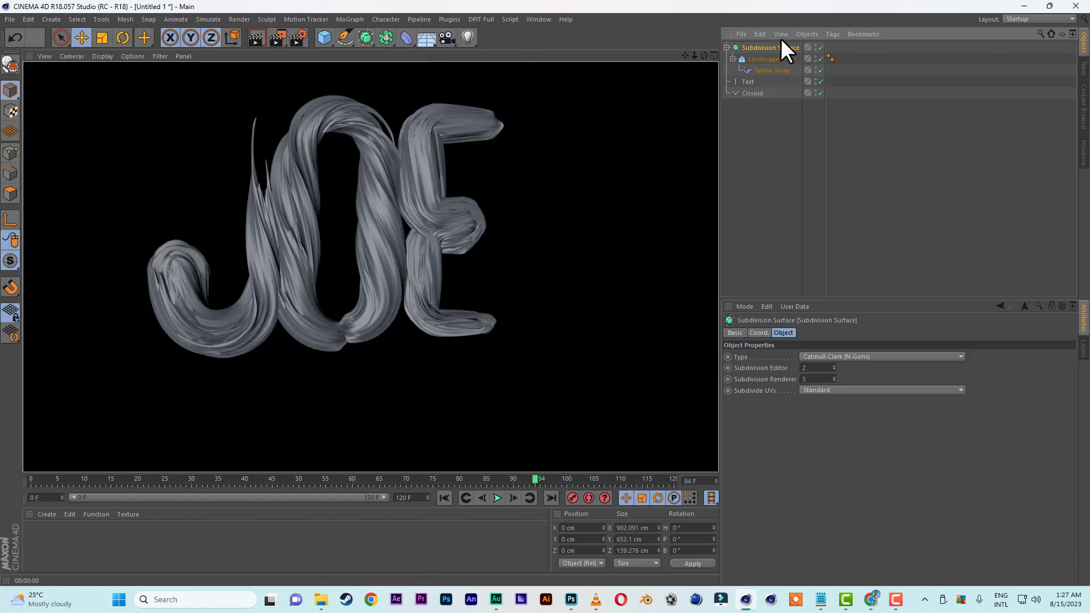
click(821, 47)
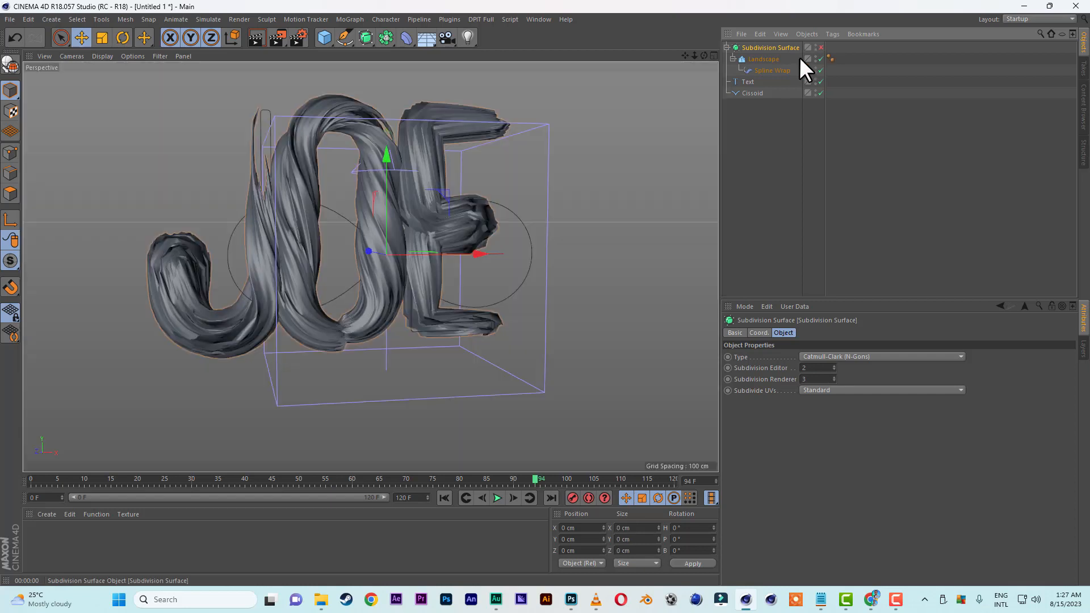
click(257, 40)
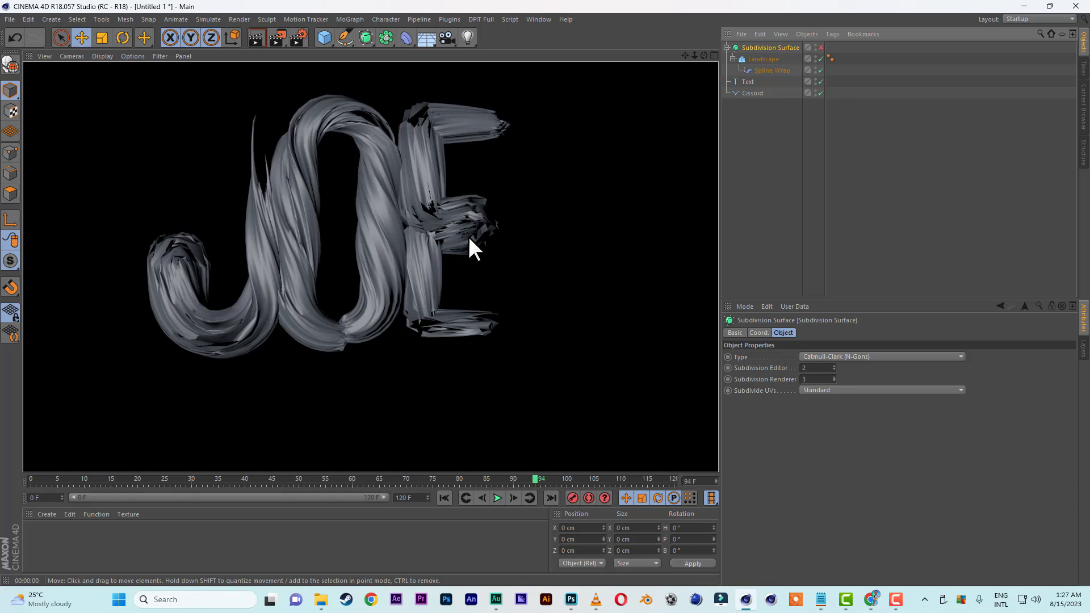
click(821, 47)
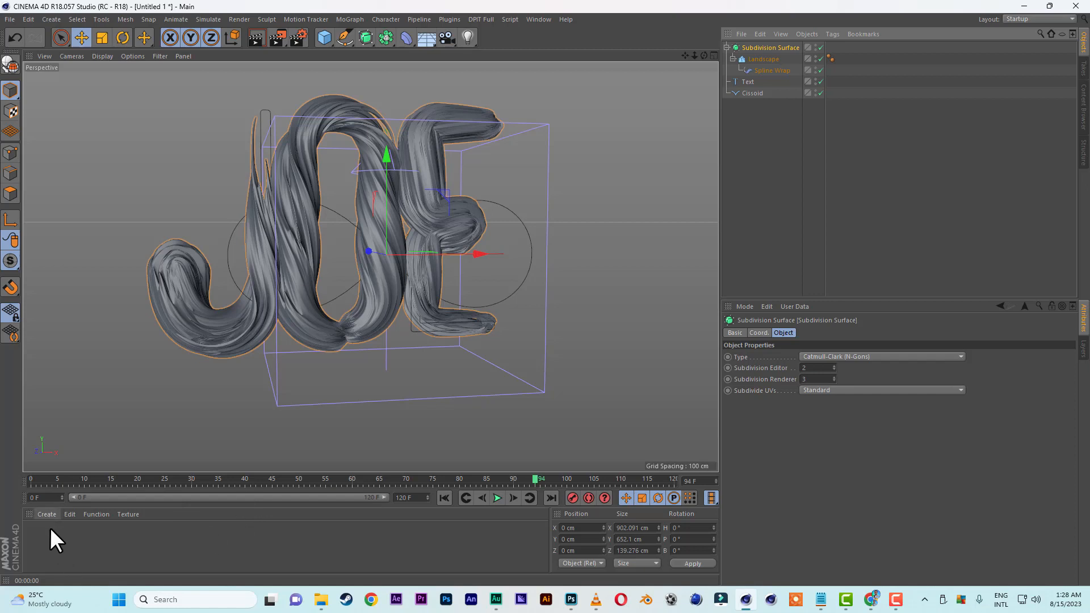
- Create a new material and load a Gradient shader as the texture of its Color channel
double_click(47, 542)
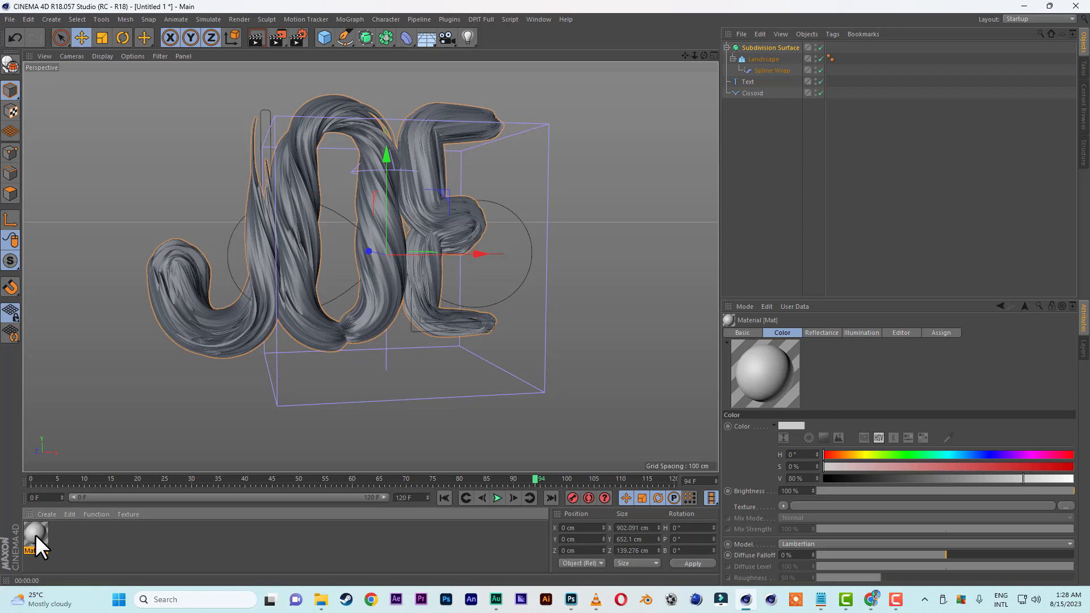
key(Delete)
click(47, 515)
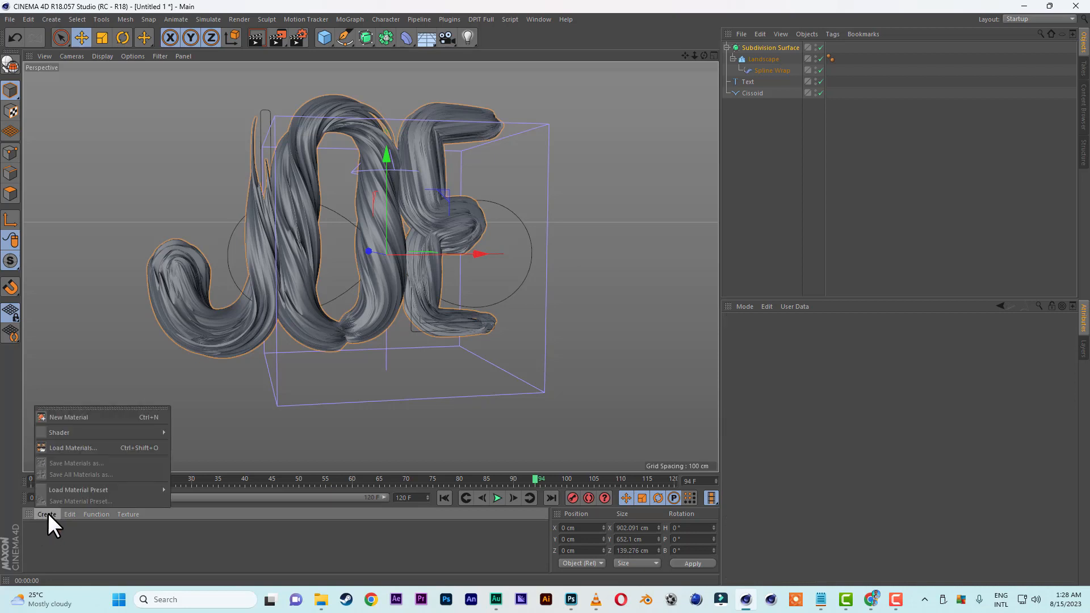
click(83, 417)
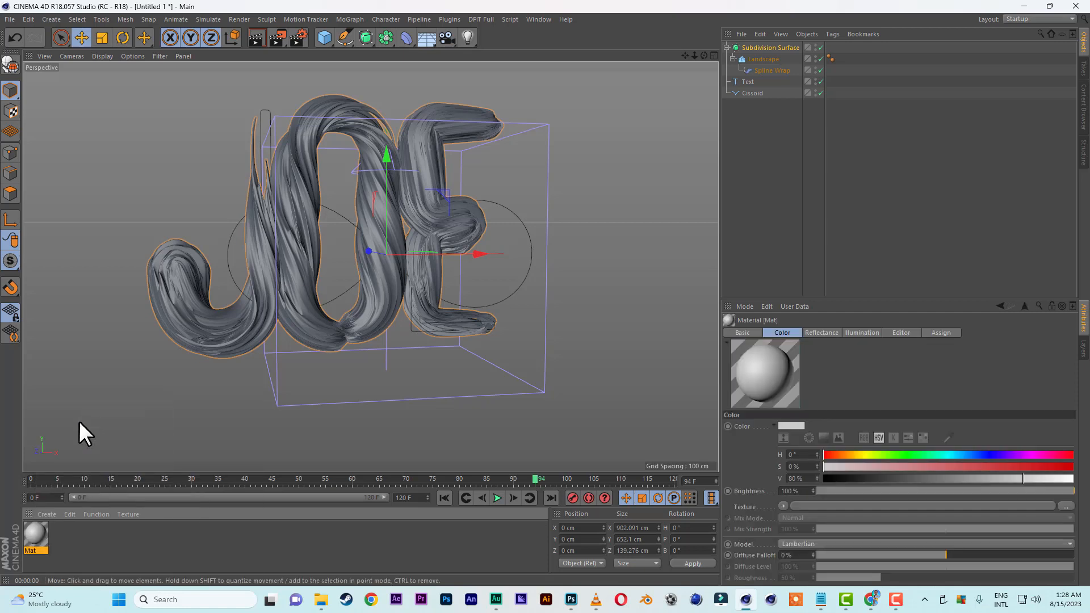
double_click(36, 534)
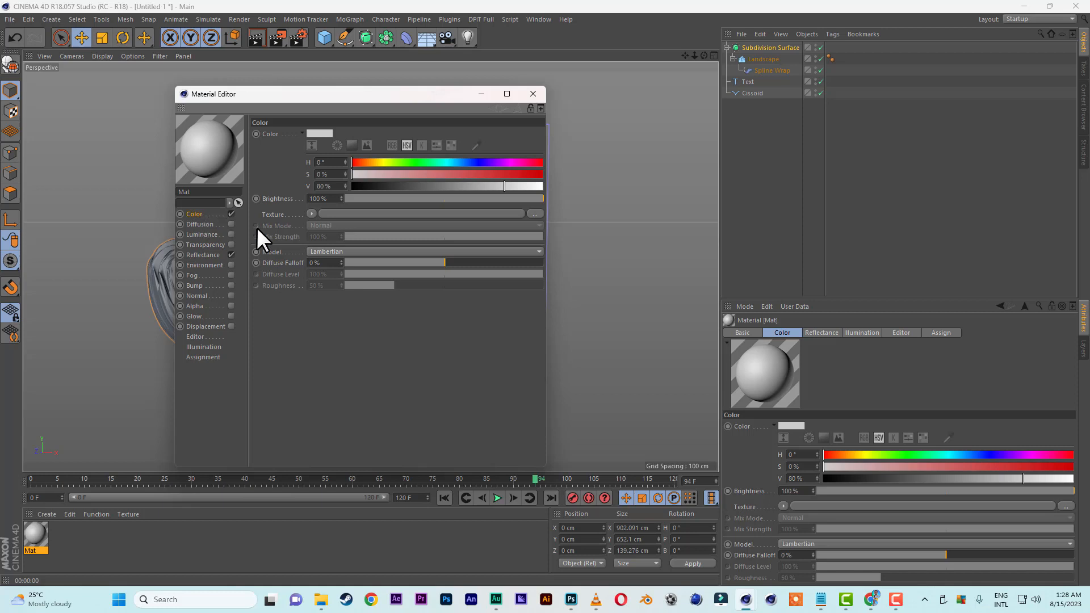
click(311, 214)
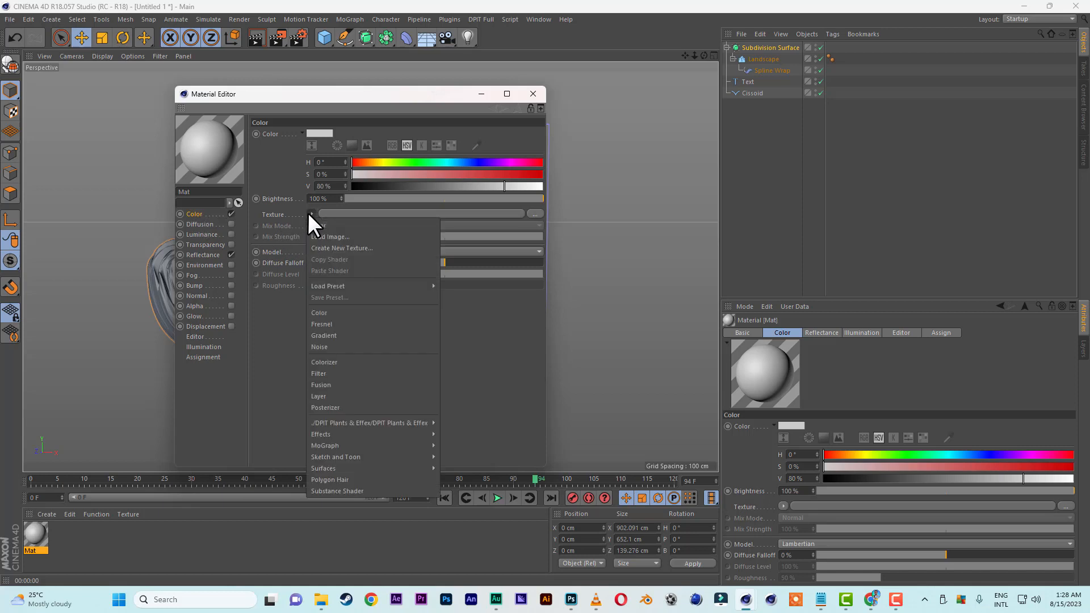
click(336, 336)
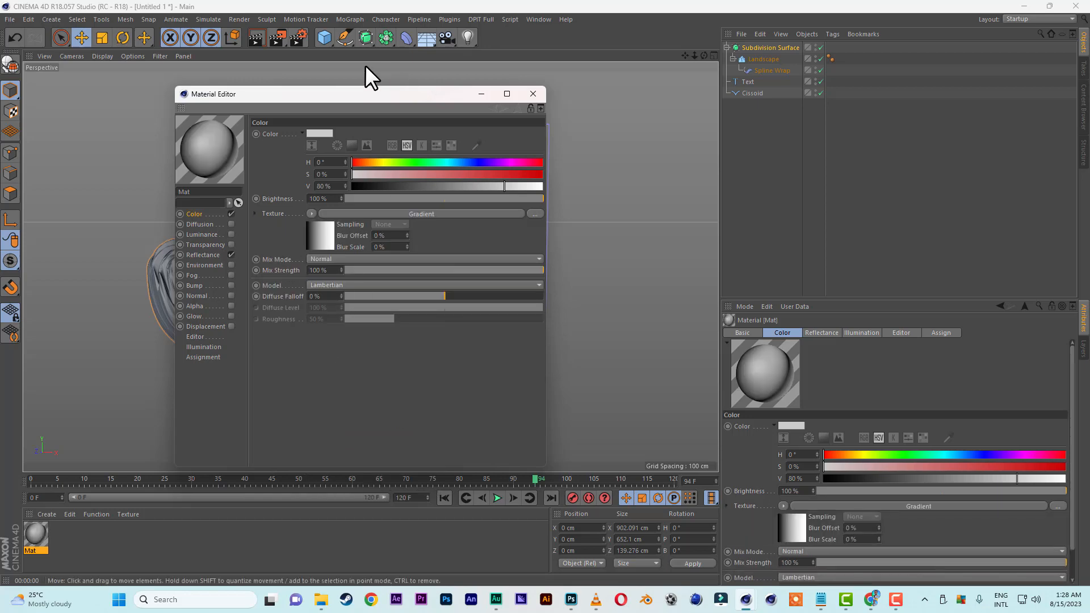
- Make the gradient's black knot red (H 0°, S 100%, V 100%) and bring the red and white knots close together near the middle
drag(369, 94, 798, 80)
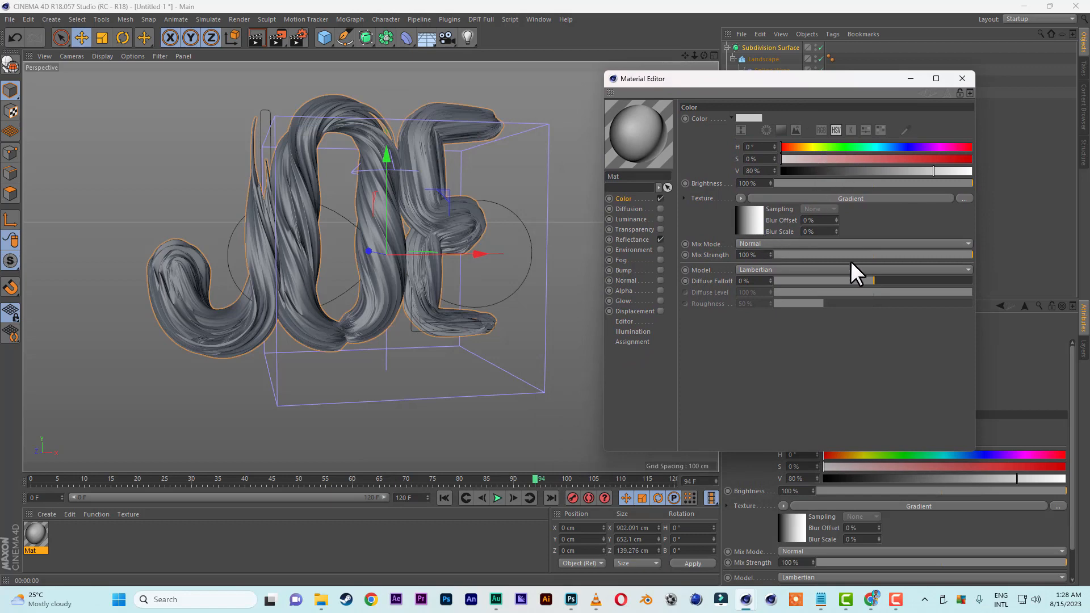
click(748, 220)
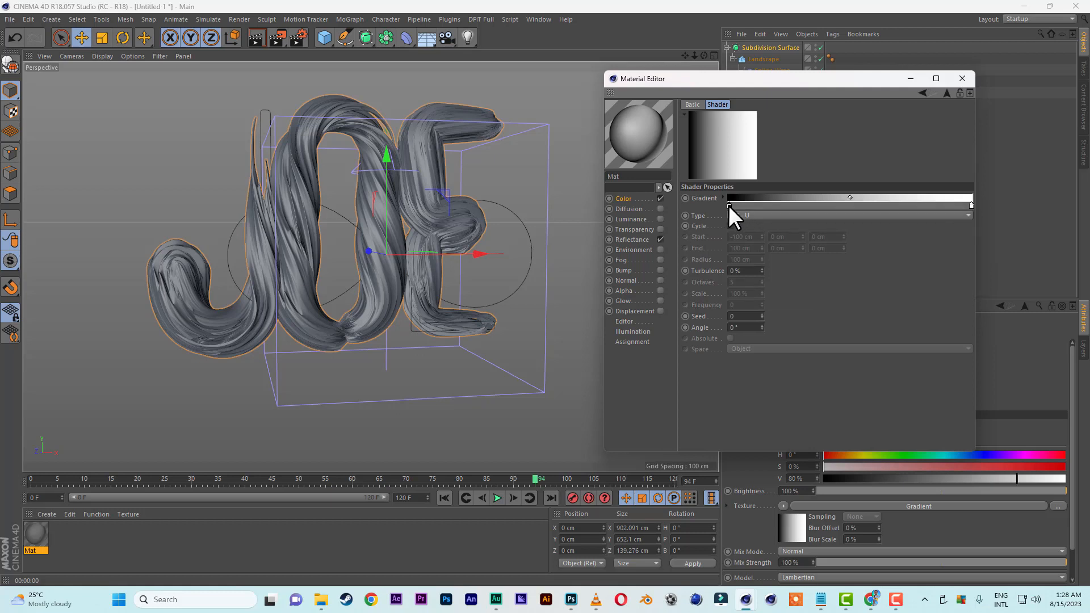
double_click(728, 206)
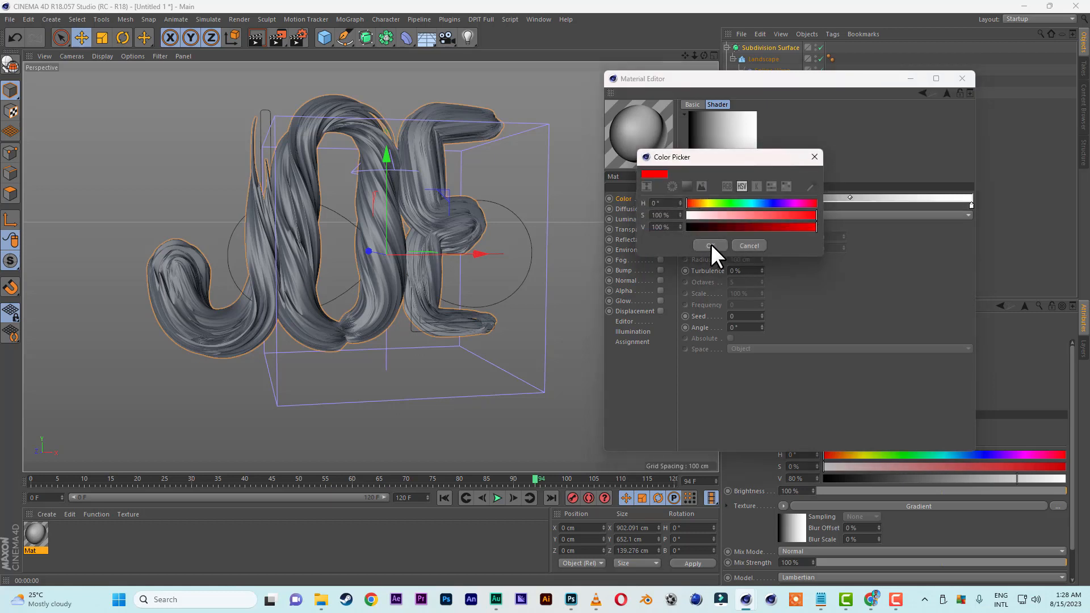
click(710, 246)
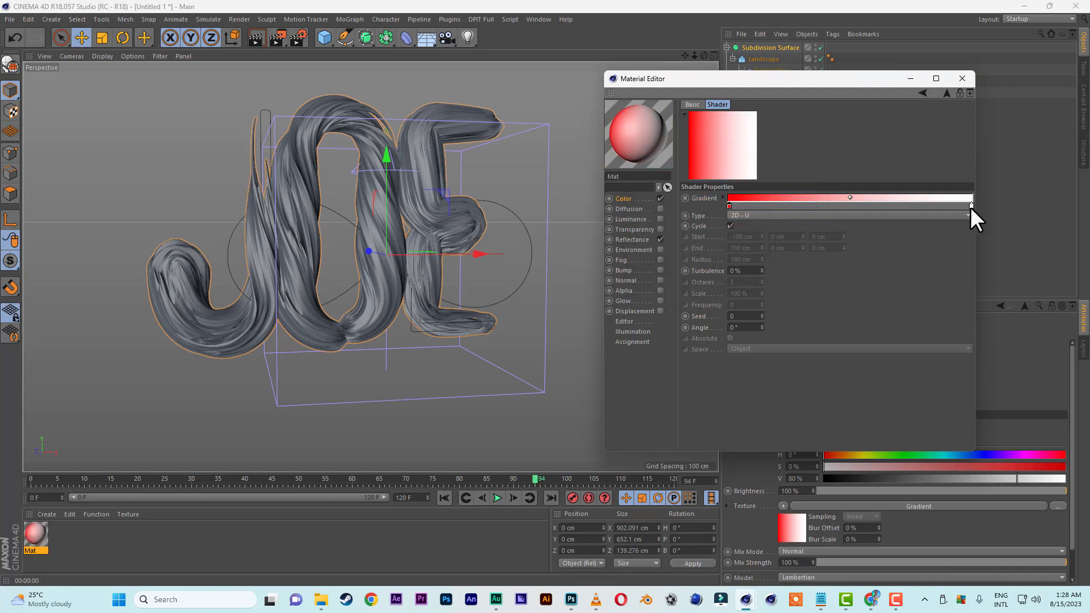
drag(971, 205, 850, 205)
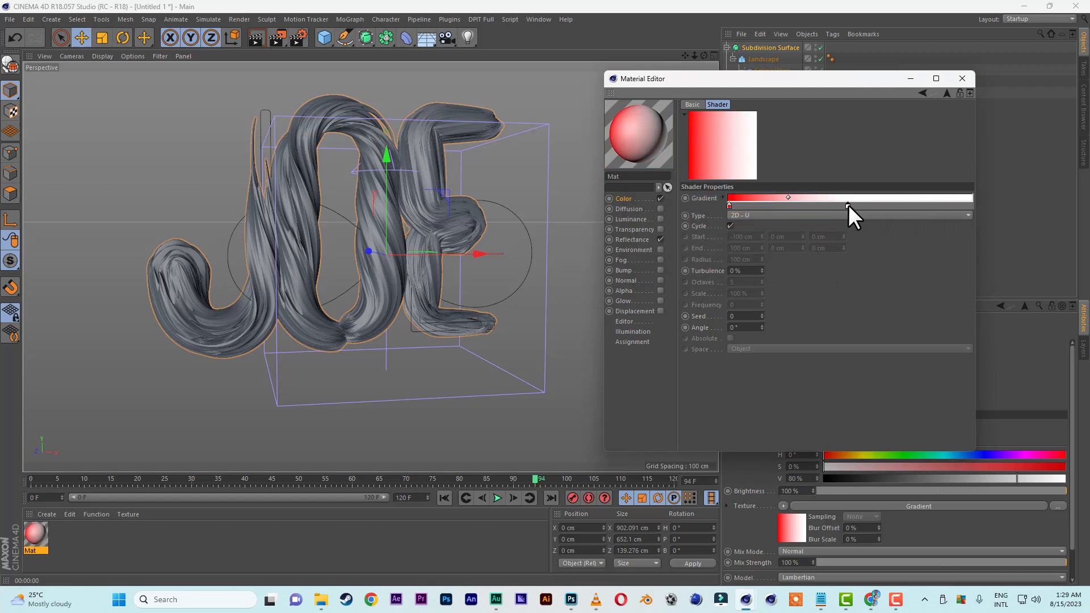
drag(729, 206, 853, 206)
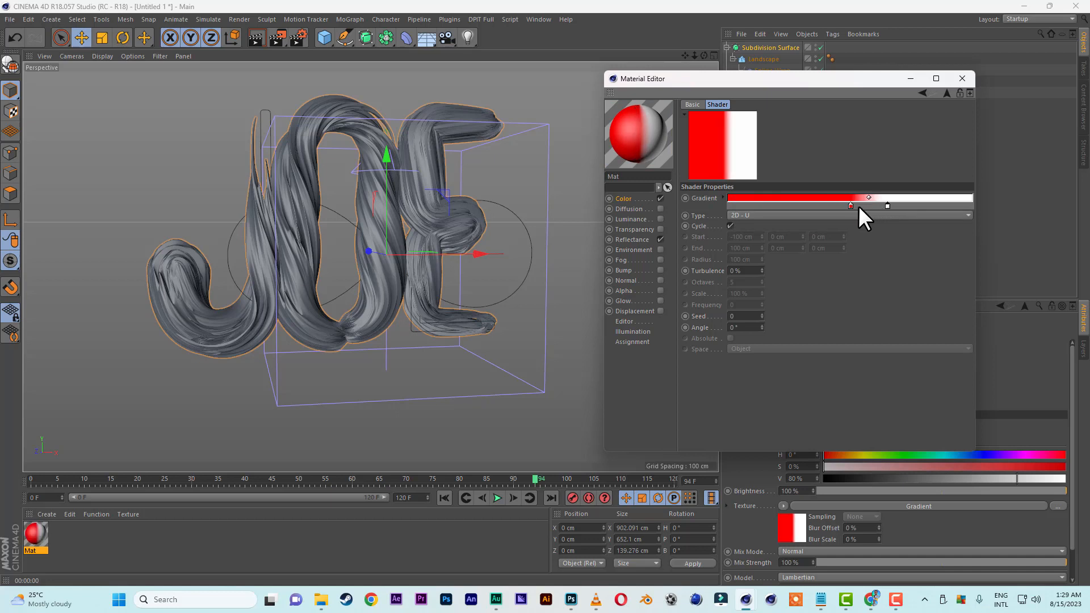
click(962, 79)
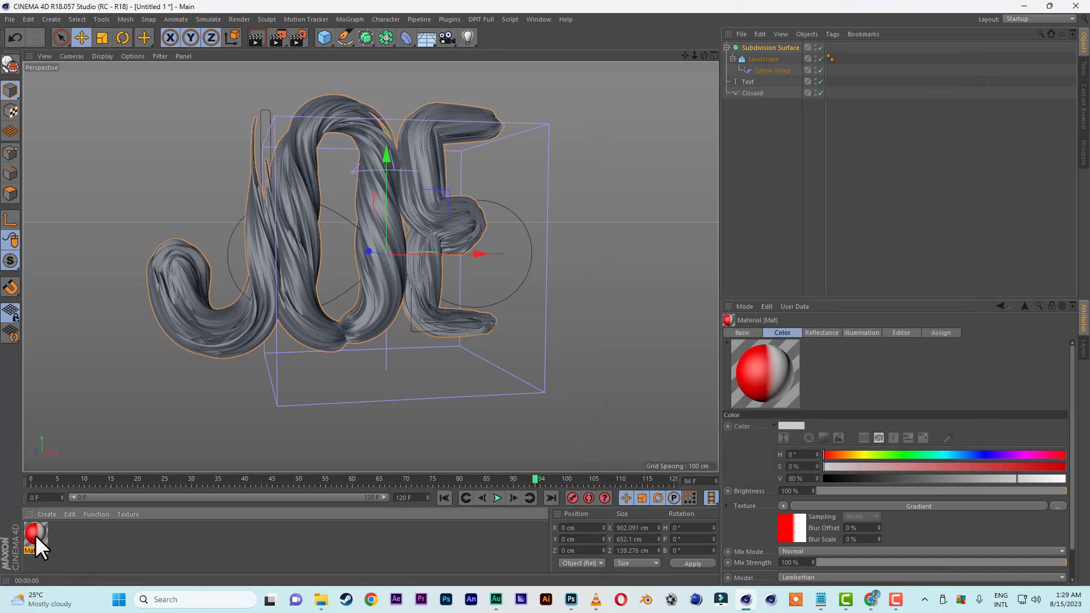
- Apply the red-and-white material to the Landscape and compare its viewport render with the candy video in VLC media player
drag(36, 533, 758, 57)
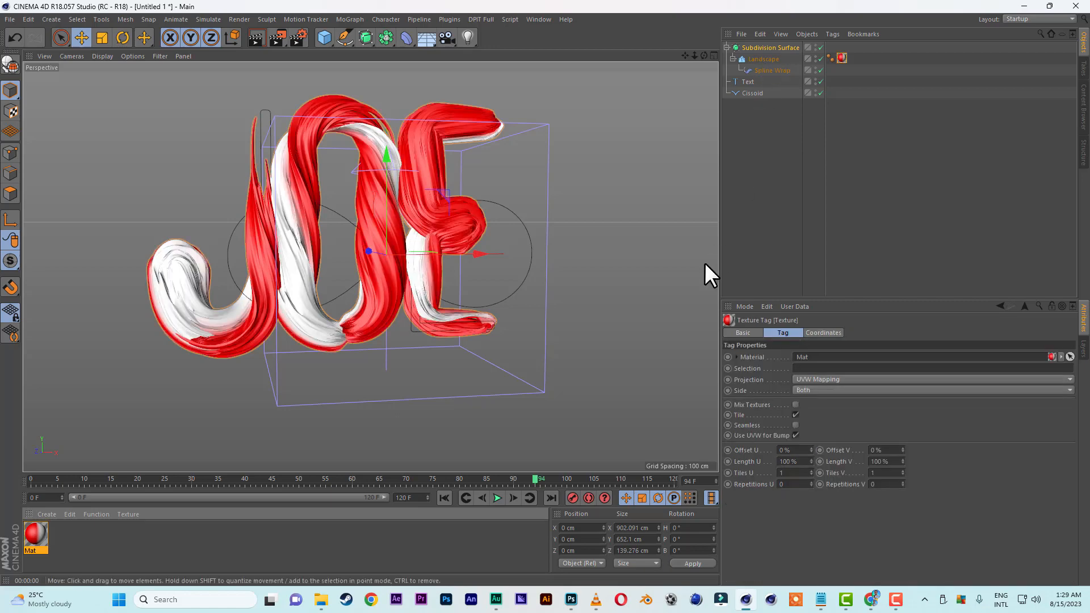
click(259, 38)
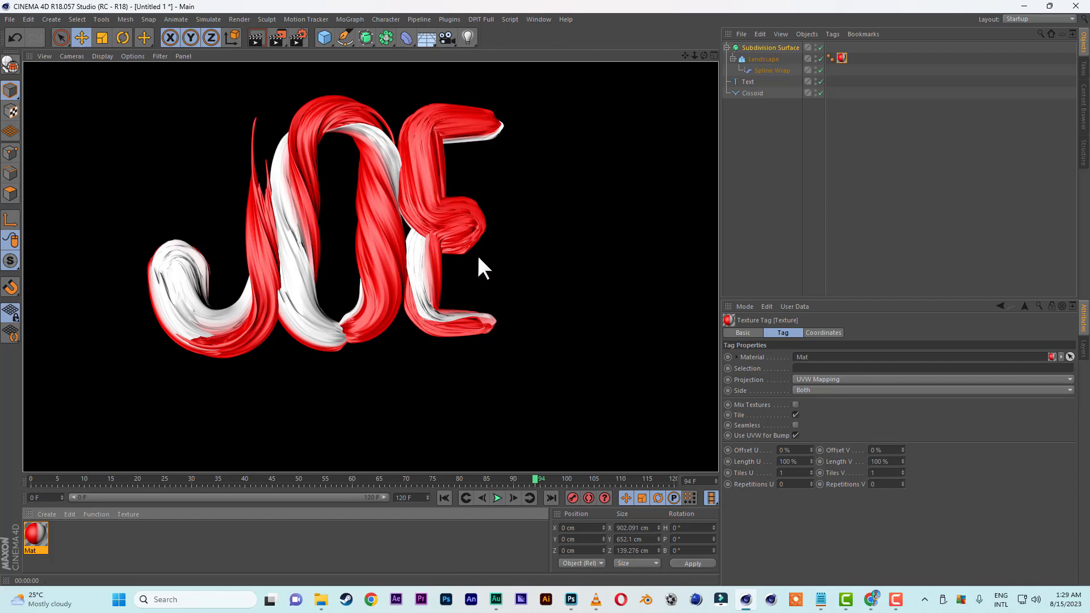
click(595, 599)
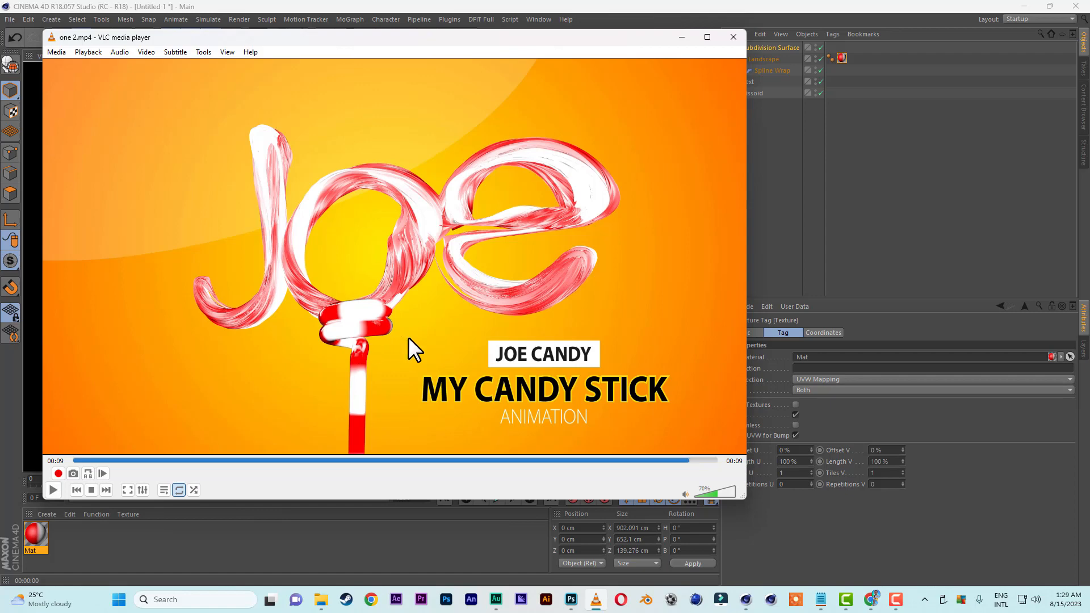
click(667, 21)
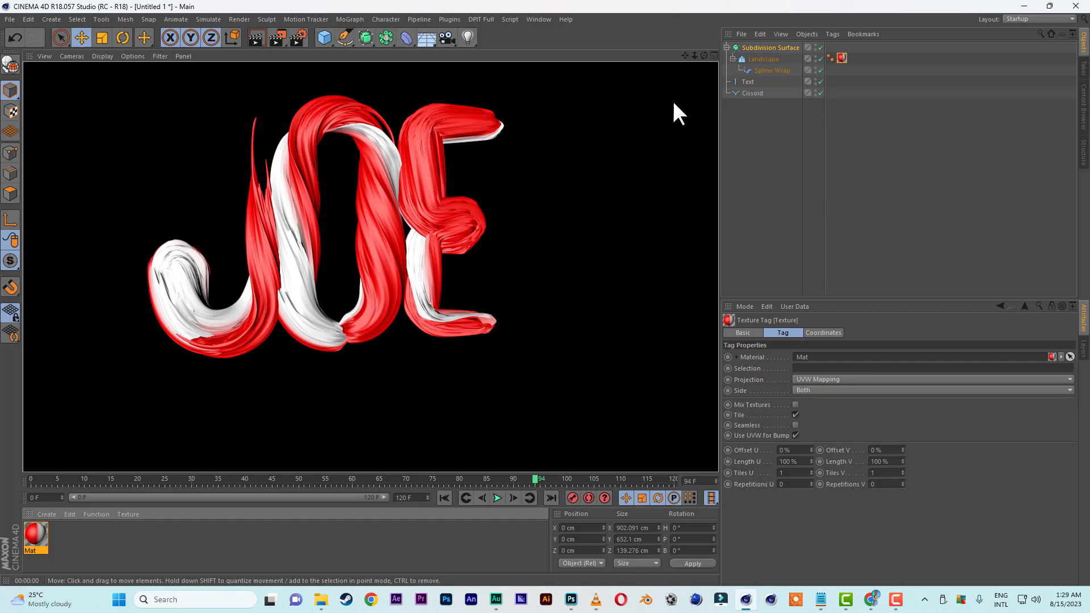
- Add a Helix spline in the XZ plane and move it below the letters to about X -73 cm, Y -336 cm
drag(696, 54, 681, 23)
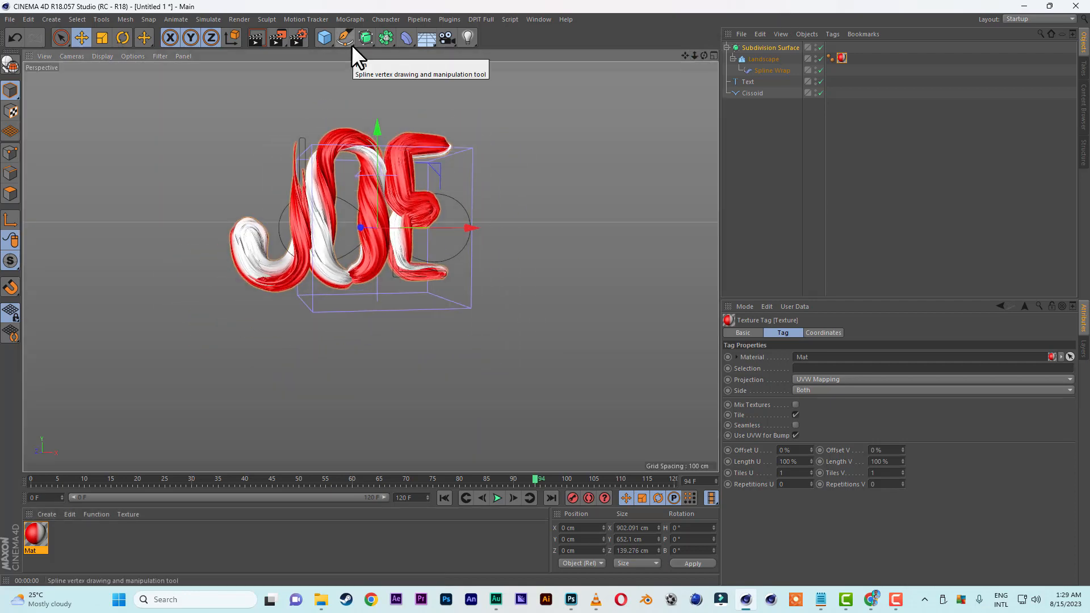
click(352, 45)
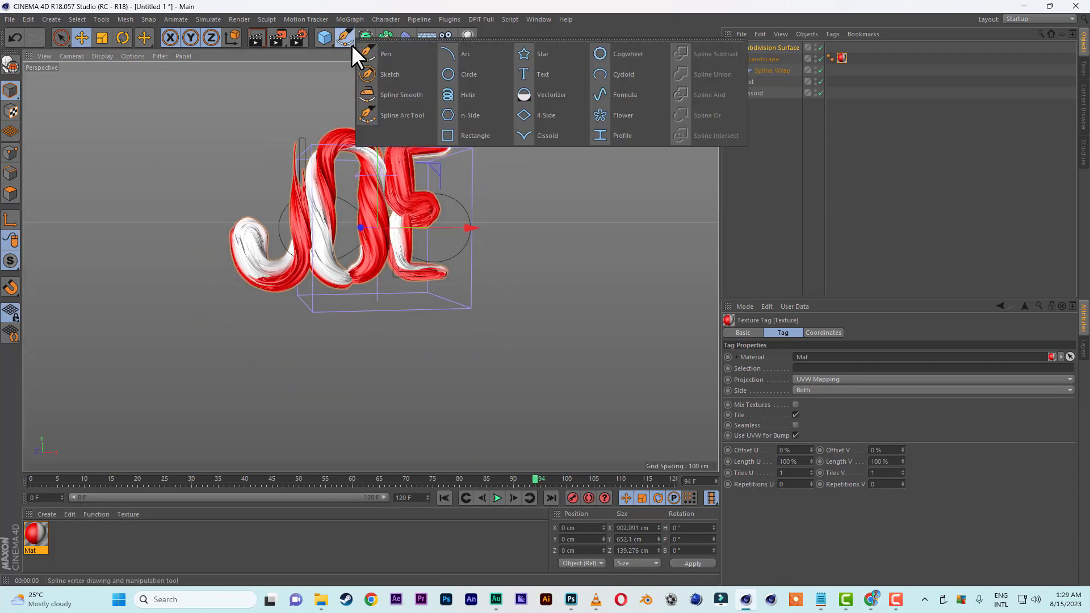
click(469, 96)
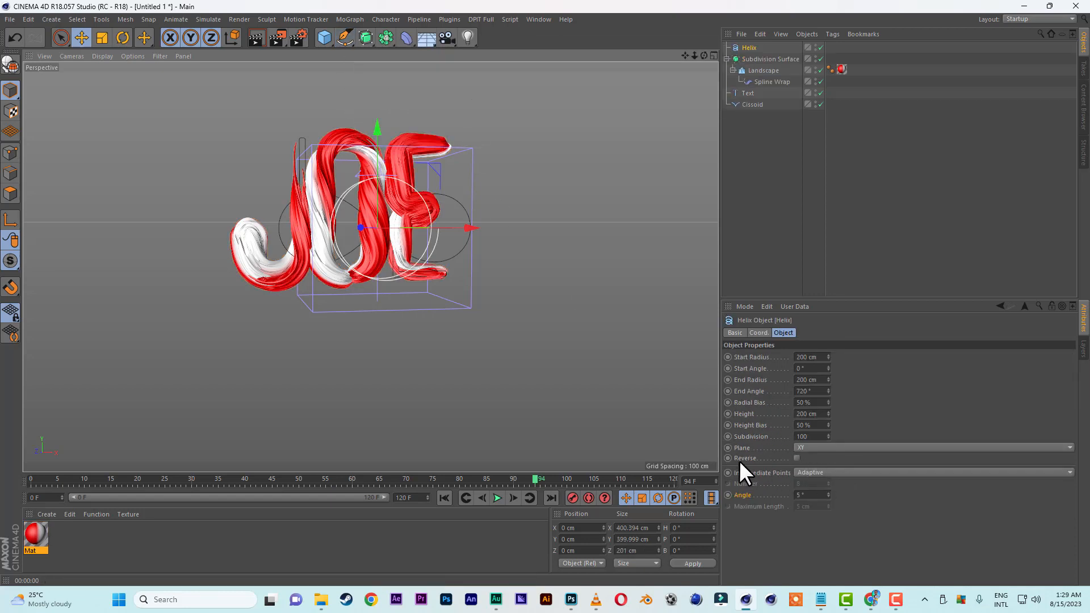
click(857, 448)
click(851, 482)
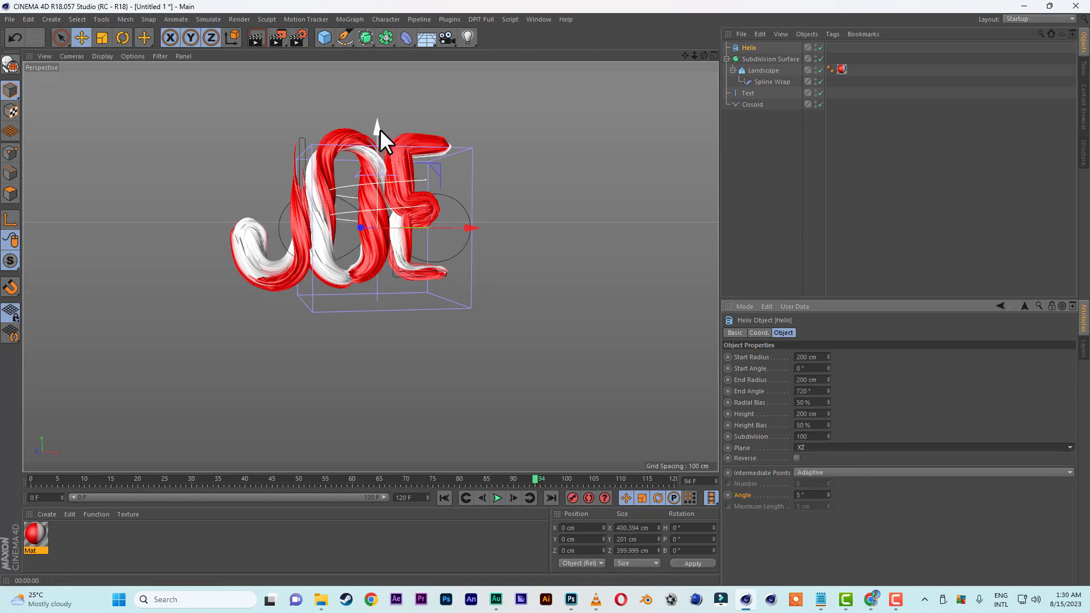
drag(378, 136, 351, 233)
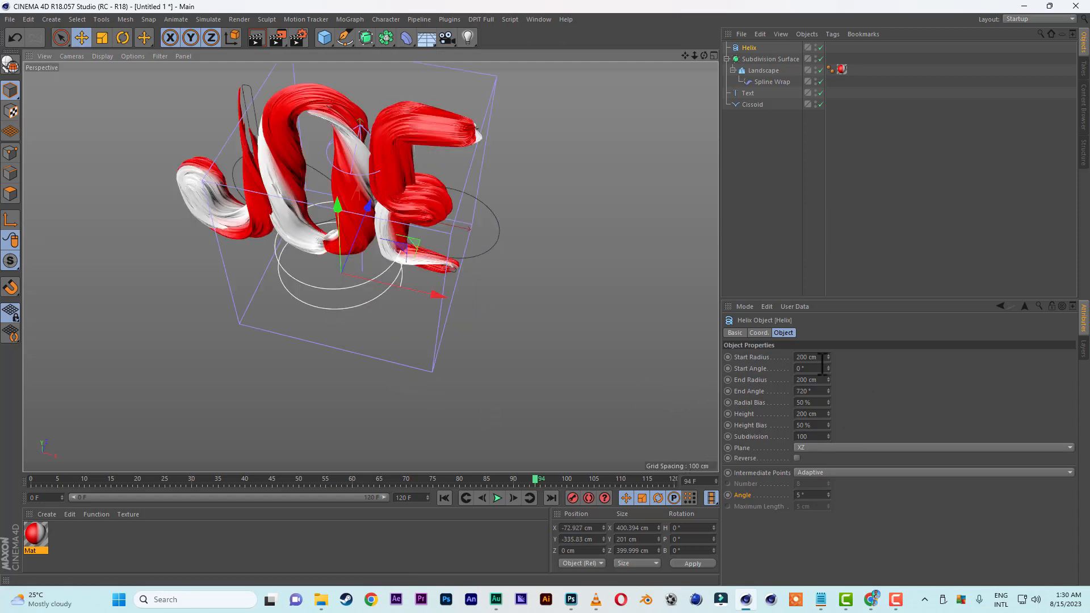
- Set the Helix's start and end radius to 140 cm and its height to 125 cm, and raise it to about Y -292 cm
drag(828, 360, 740, 380)
text(140)
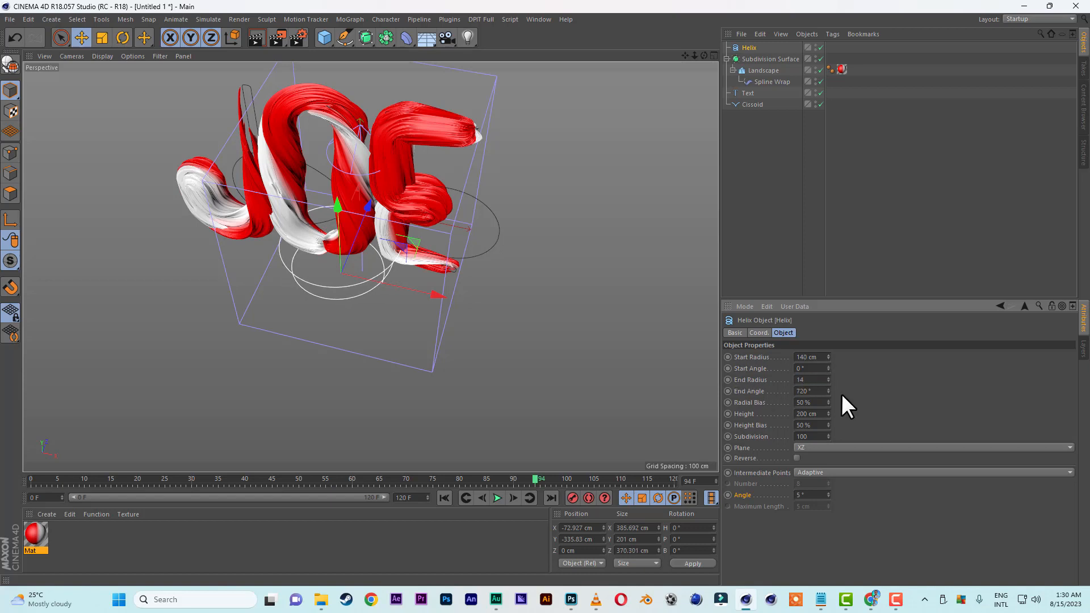
key(Return)
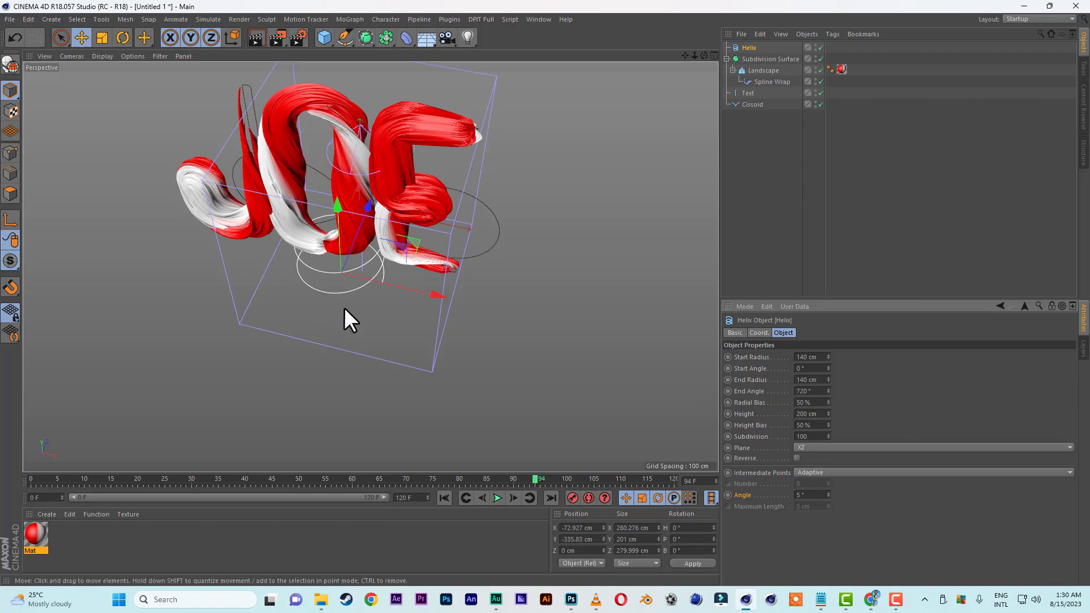
alt+drag(344, 307, 306, 193)
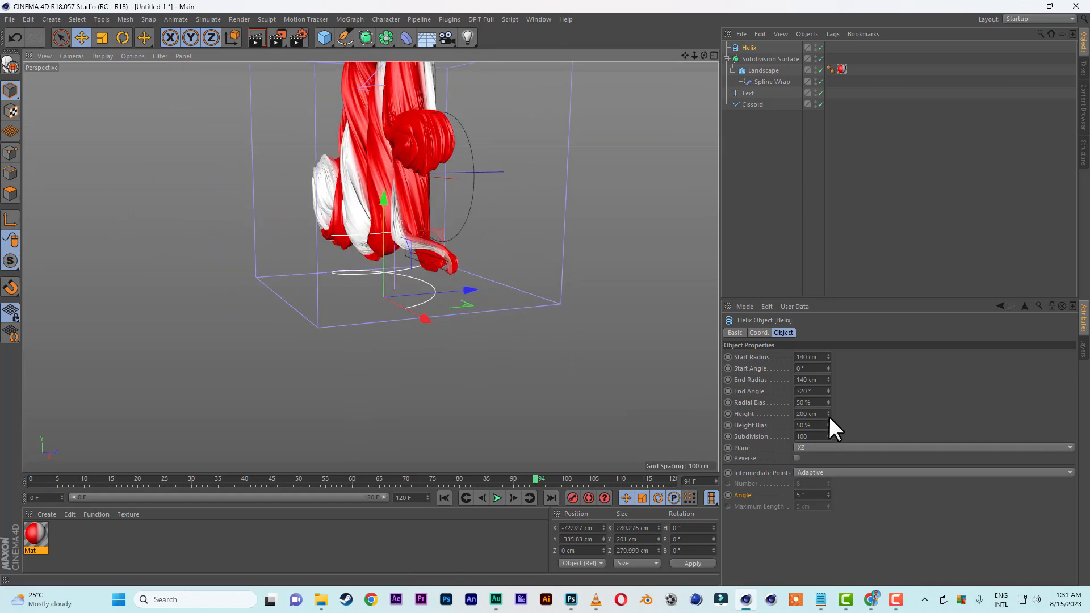
drag(829, 414, 829, 415)
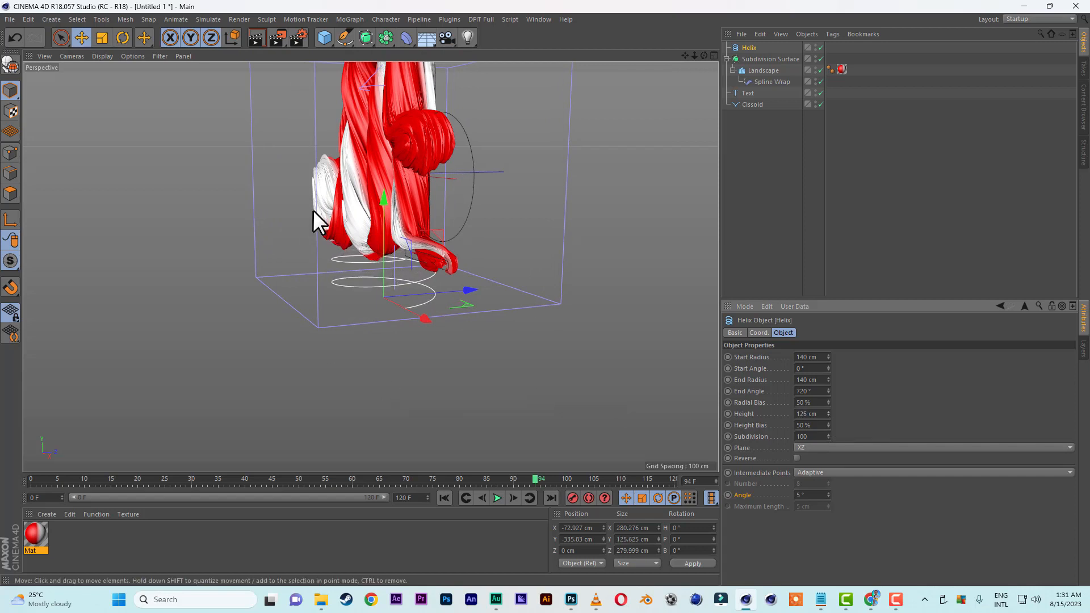
drag(384, 199, 384, 182)
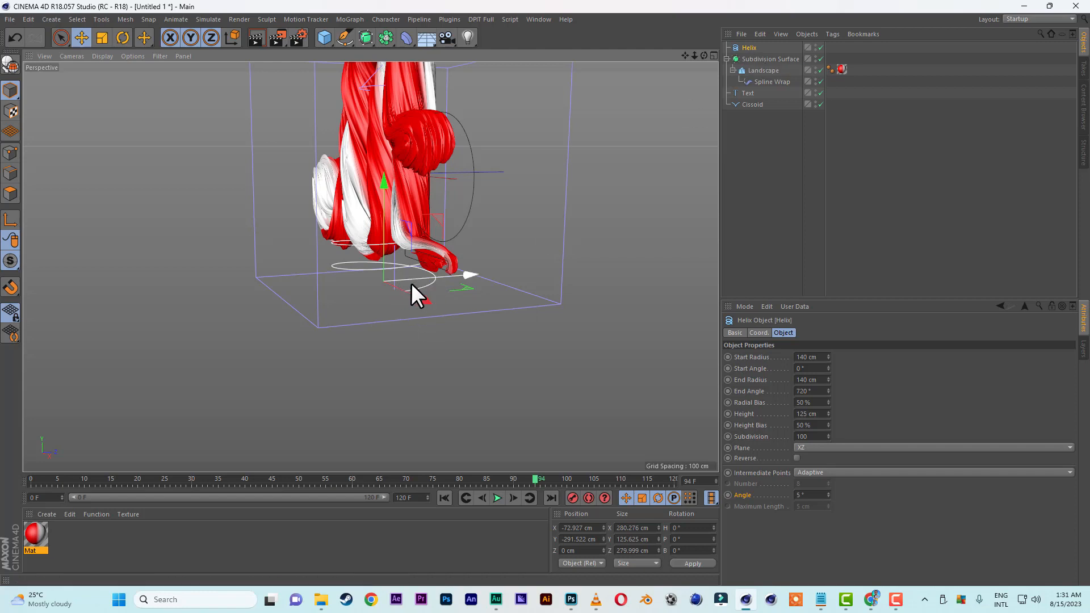
- Make the Helix editable and pull its lowest end point straight down to about Y -768 cm to form the stick
key(c)
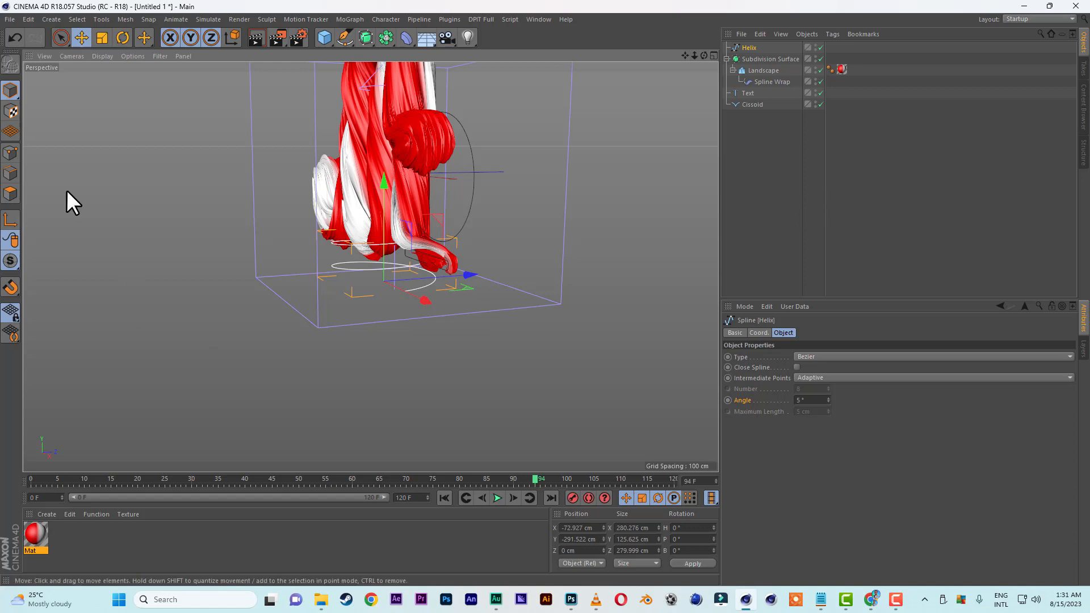
click(11, 152)
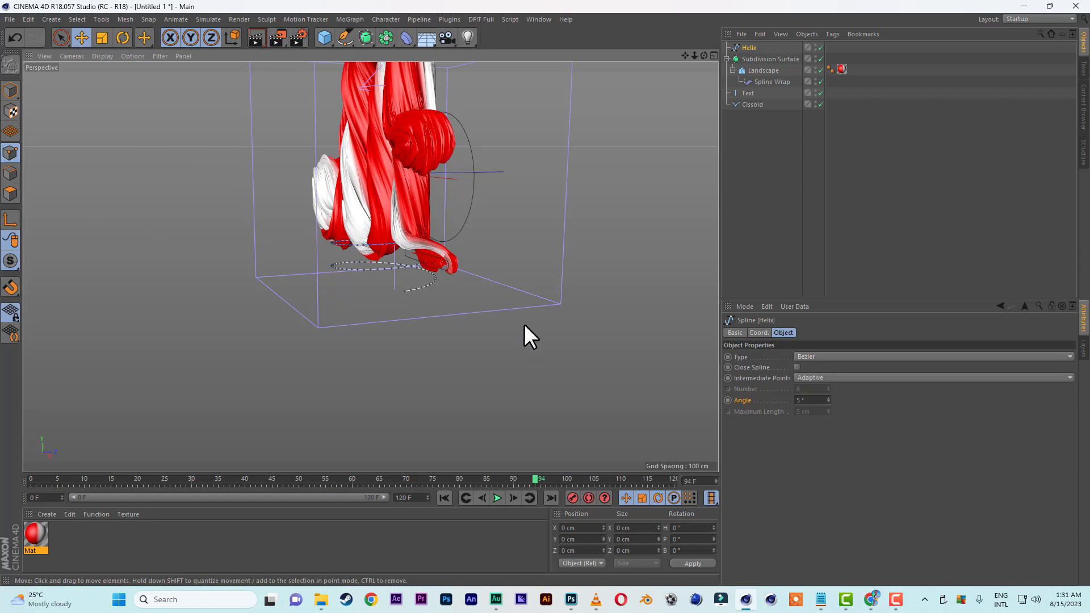
scroll(523, 323, down, 2)
scroll(523, 321, up, 4)
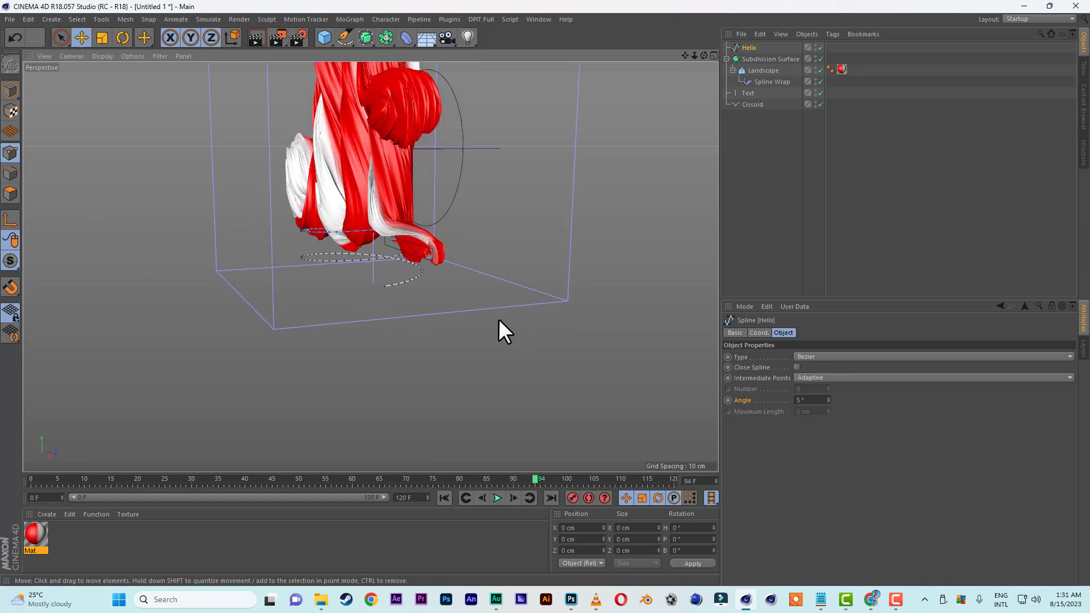
click(383, 286)
alt+drag(276, 306, 437, 298)
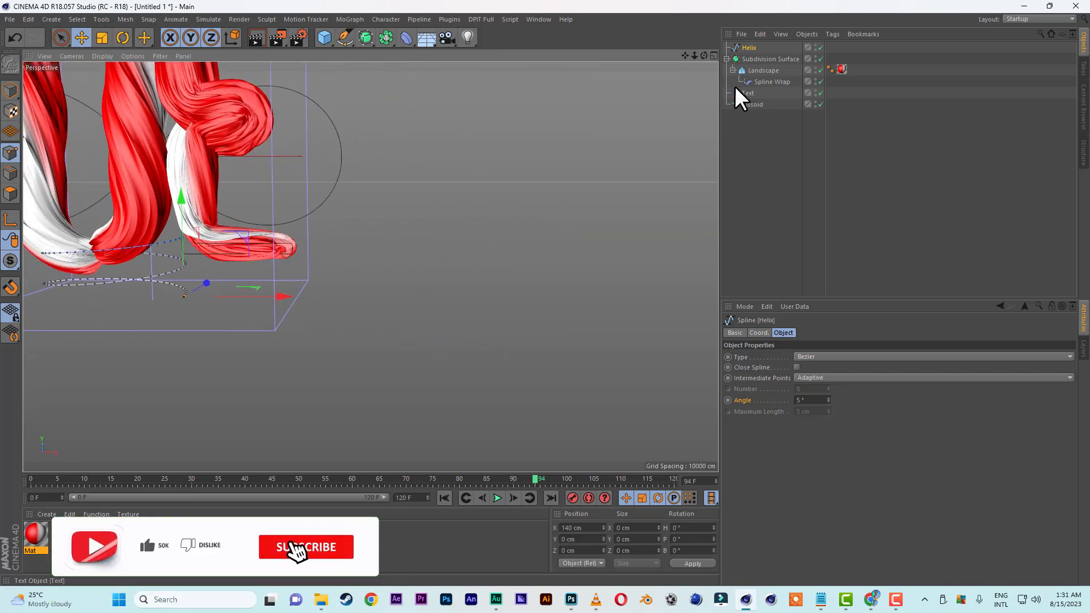
drag(683, 55, 959, 20)
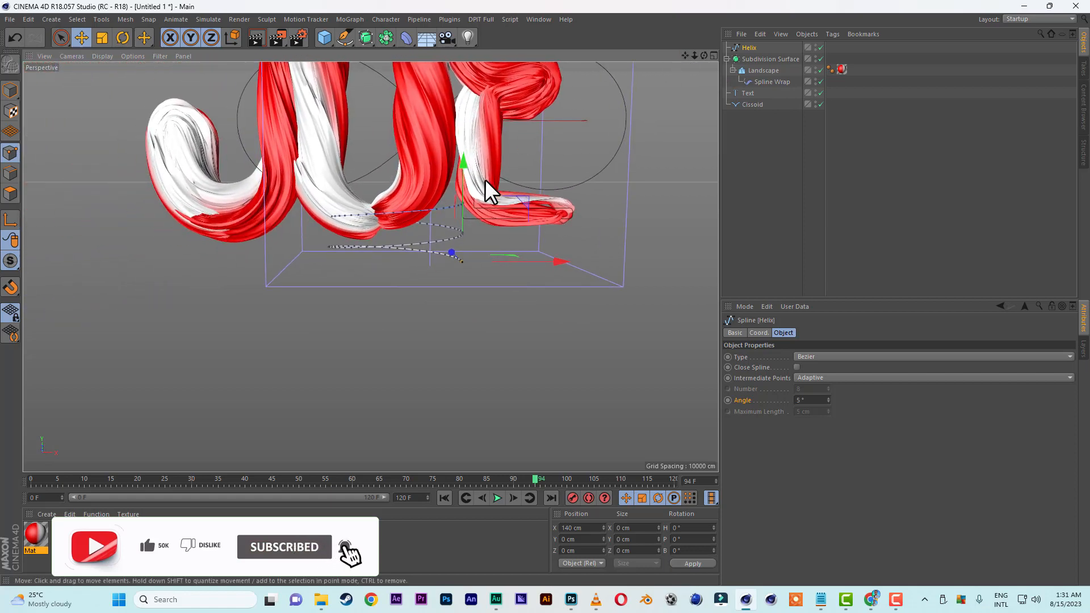
drag(463, 165, 469, 341)
scroll(475, 319, down, 5)
scroll(471, 324, down, 3)
drag(469, 308, 472, 343)
scroll(491, 326, up, 8)
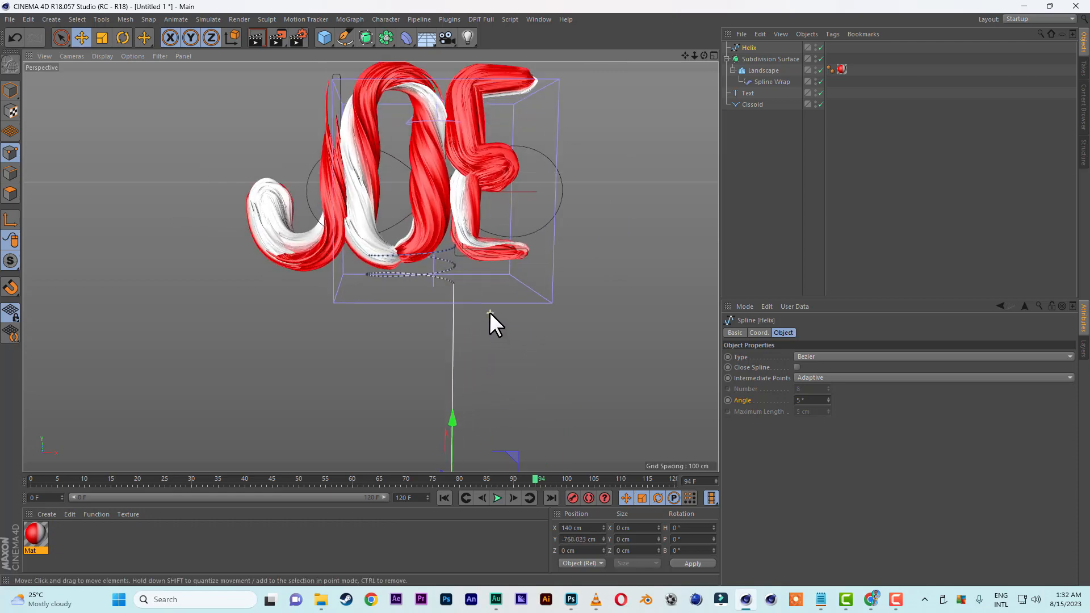
- Delete the Helix points along the end of the lowest coil, right beside the stick's upper corner
alt+drag(475, 296, 292, 296)
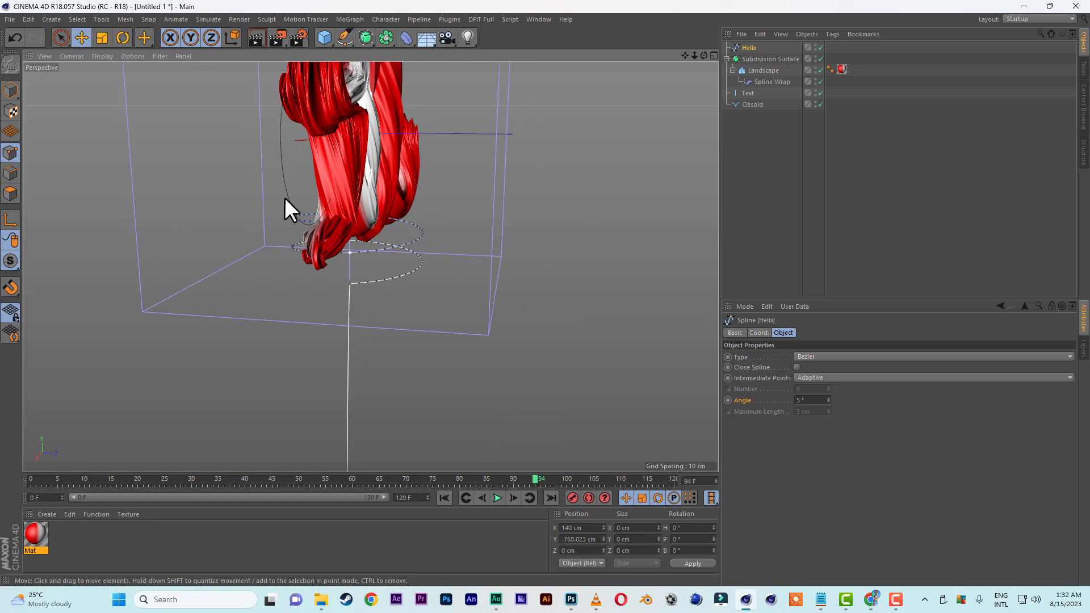
click(60, 37)
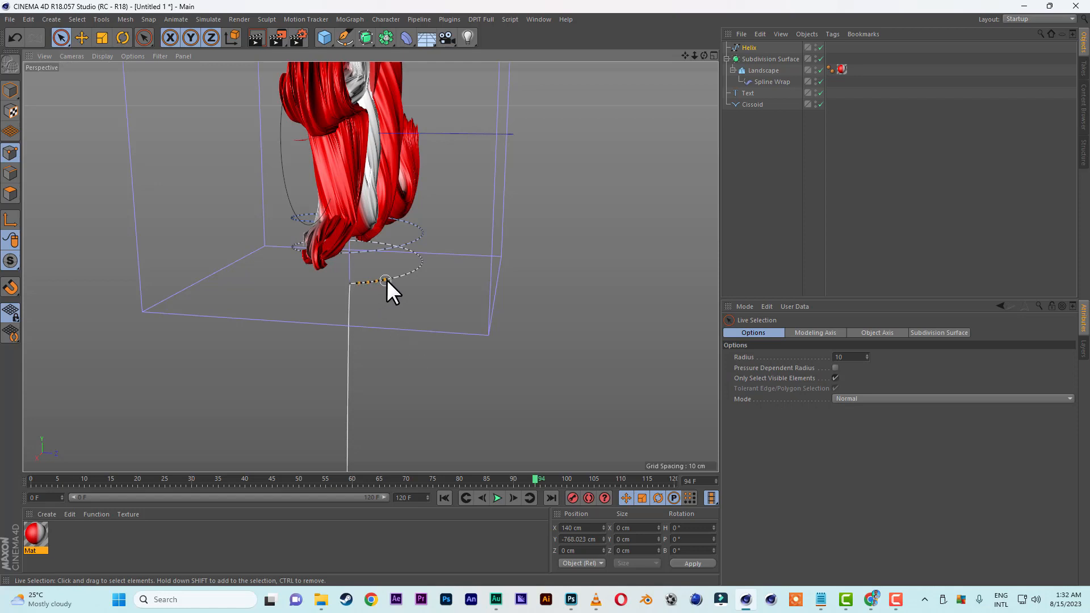
click(408, 271)
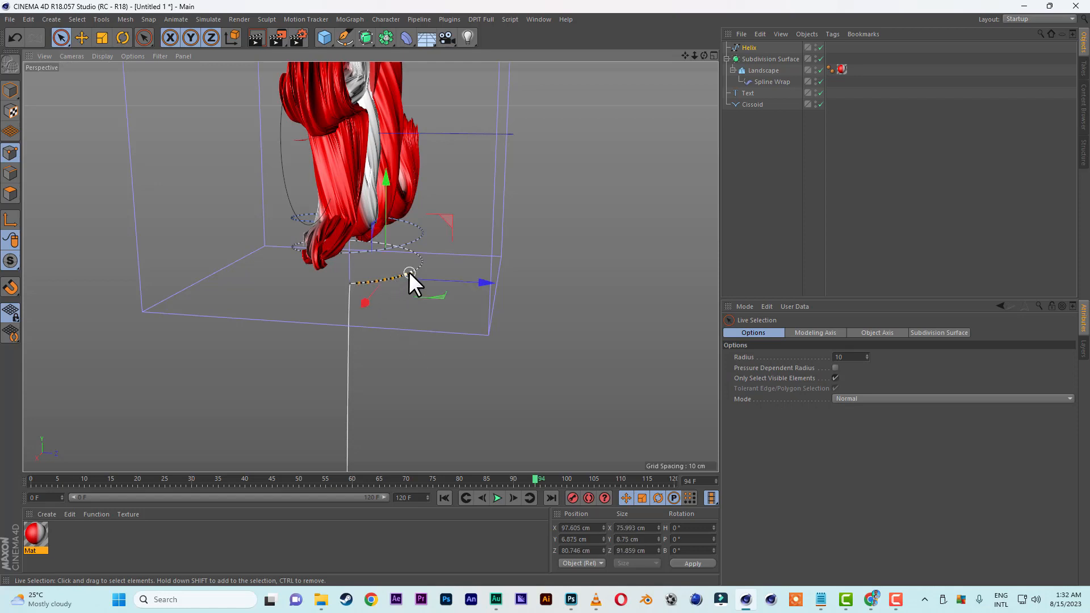
key(Delete)
- Reset the stick's upper corner point with Hard Interpolation and round it with Soft Interpolation
click(351, 286)
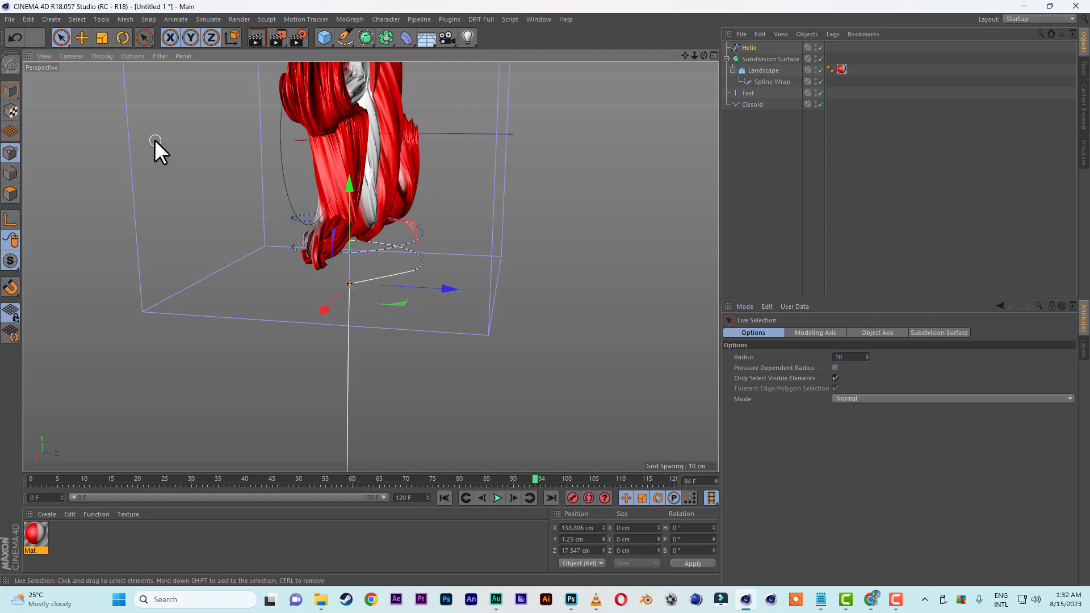
click(126, 20)
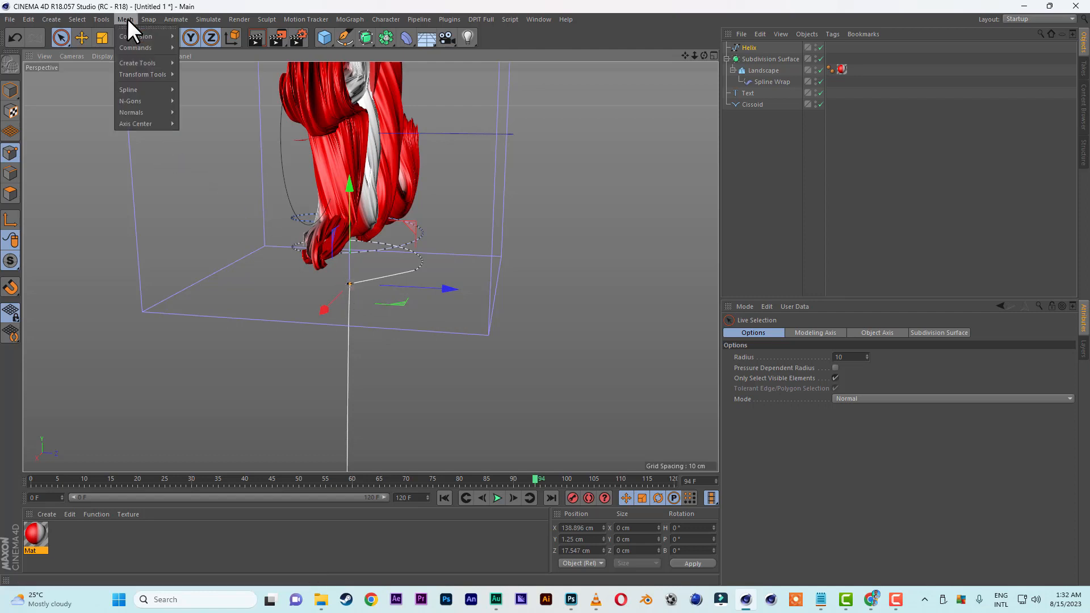
mouse_move(148, 90)
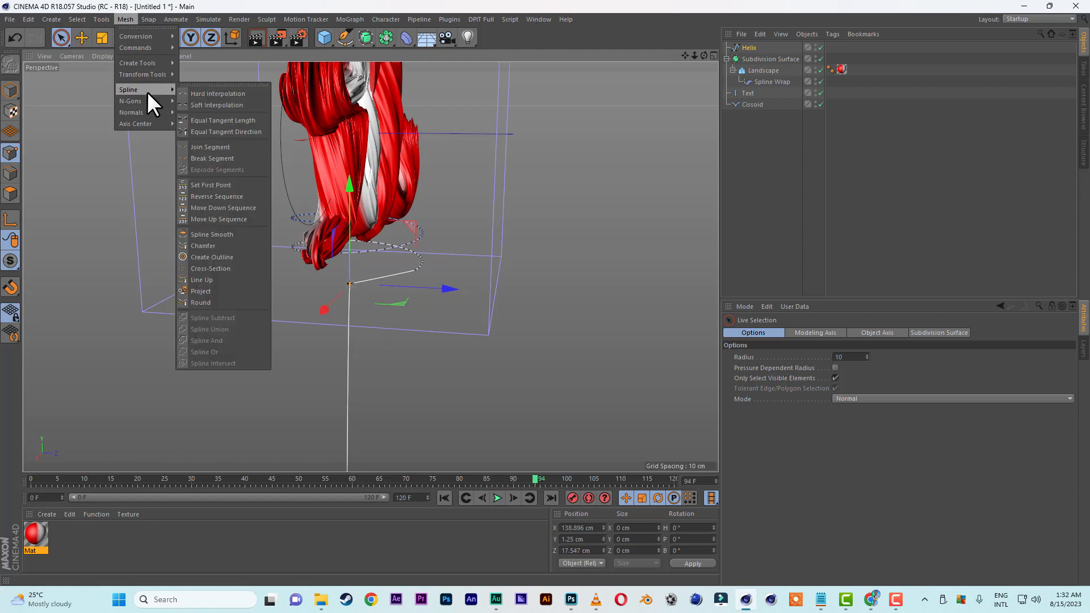
click(223, 93)
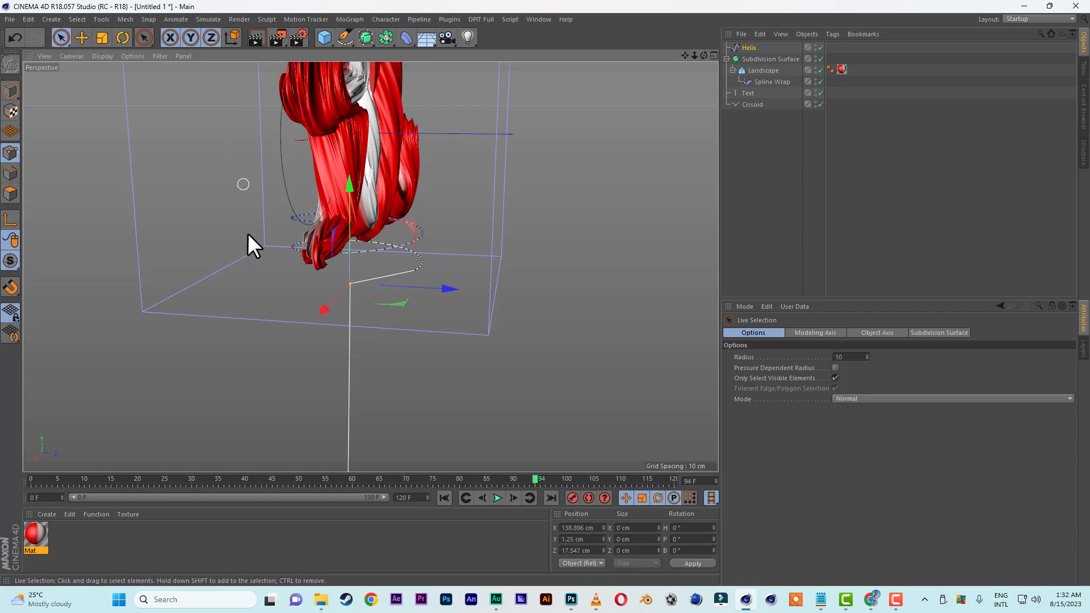
drag(686, 55, 686, 91)
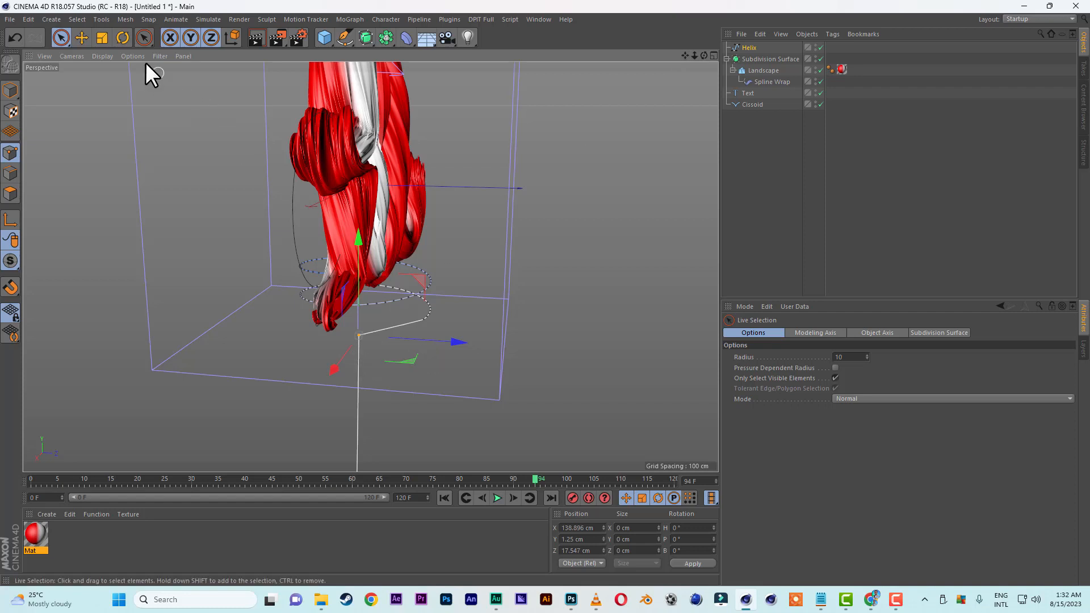
click(126, 20)
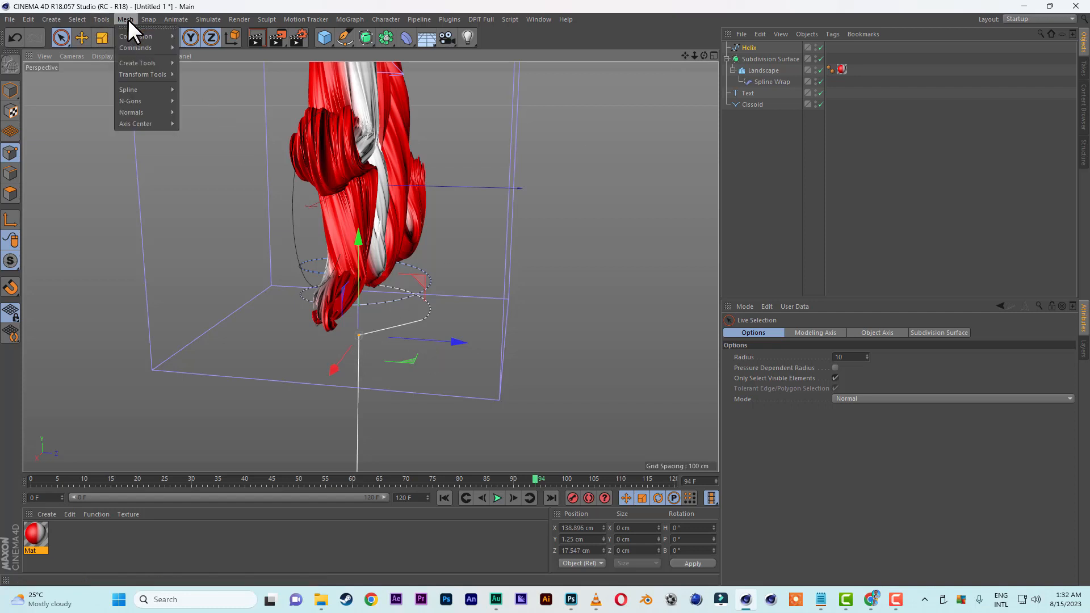
mouse_move(136, 89)
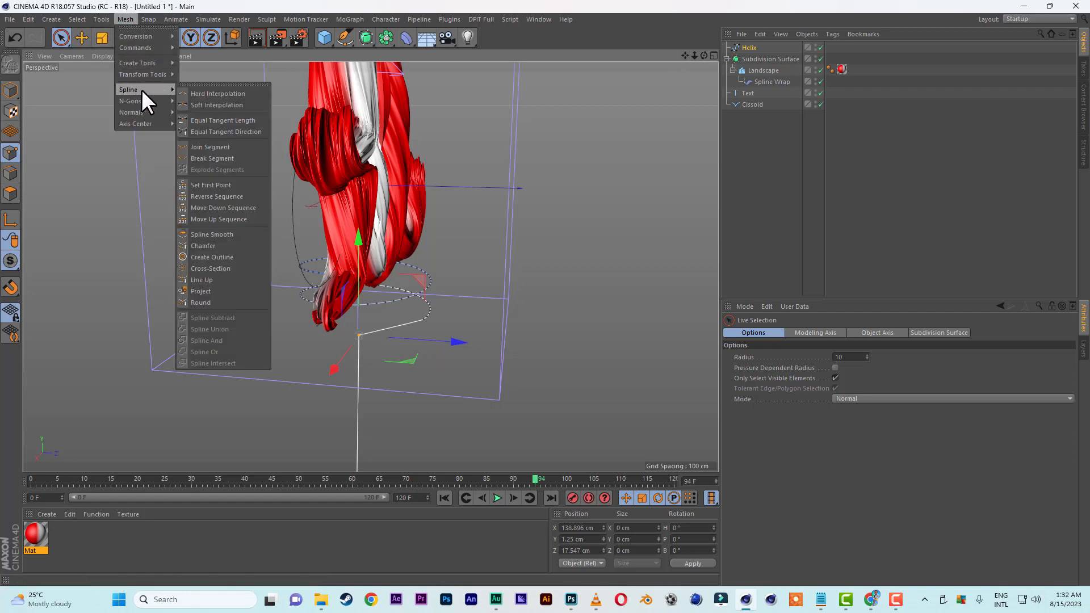
click(234, 105)
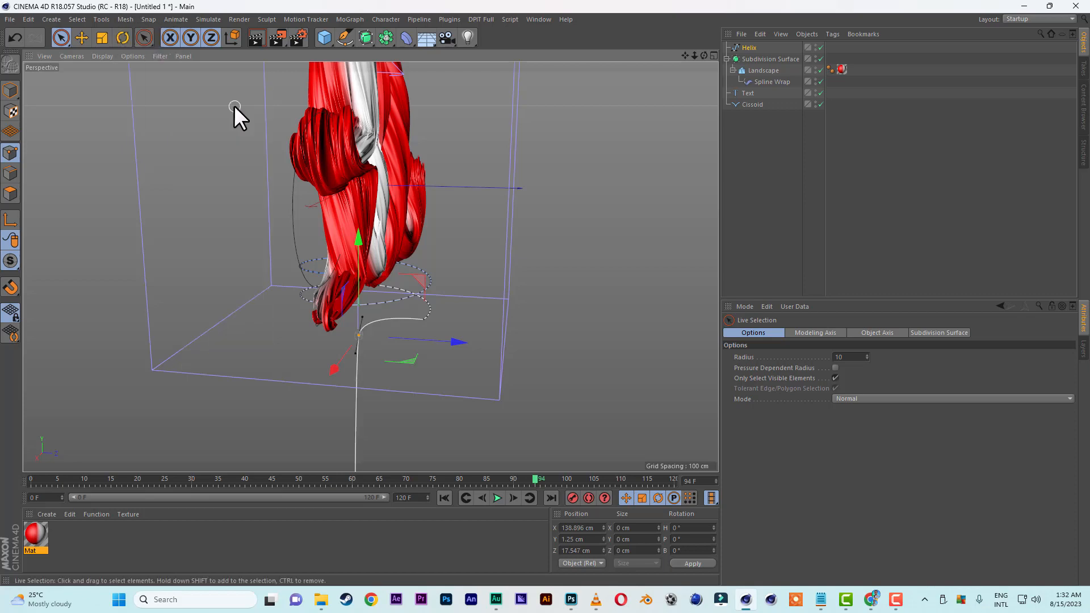
- Select the stick's upper corner point and bottom end point and move both along X to about 17 cm, under the coil's centre
alt+drag(492, 329, 586, 344)
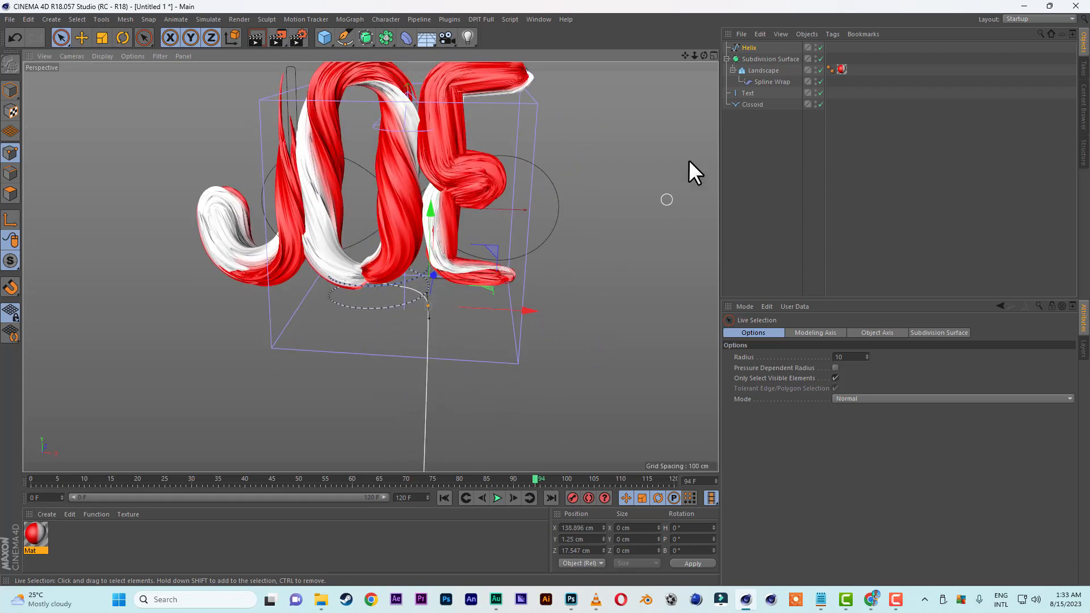
drag(693, 52, 696, 68)
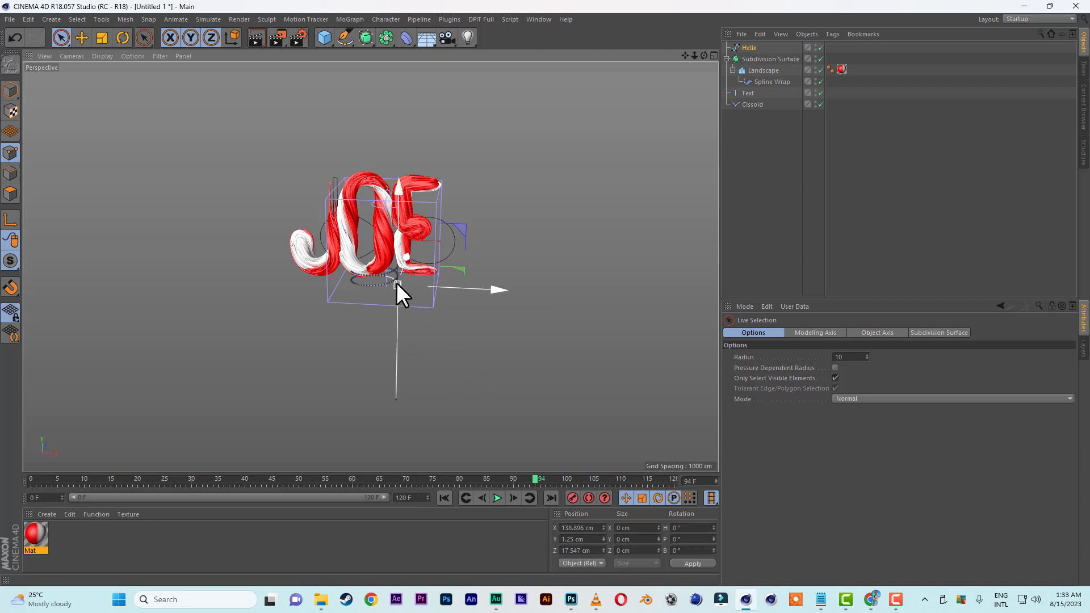
shift+click(395, 400)
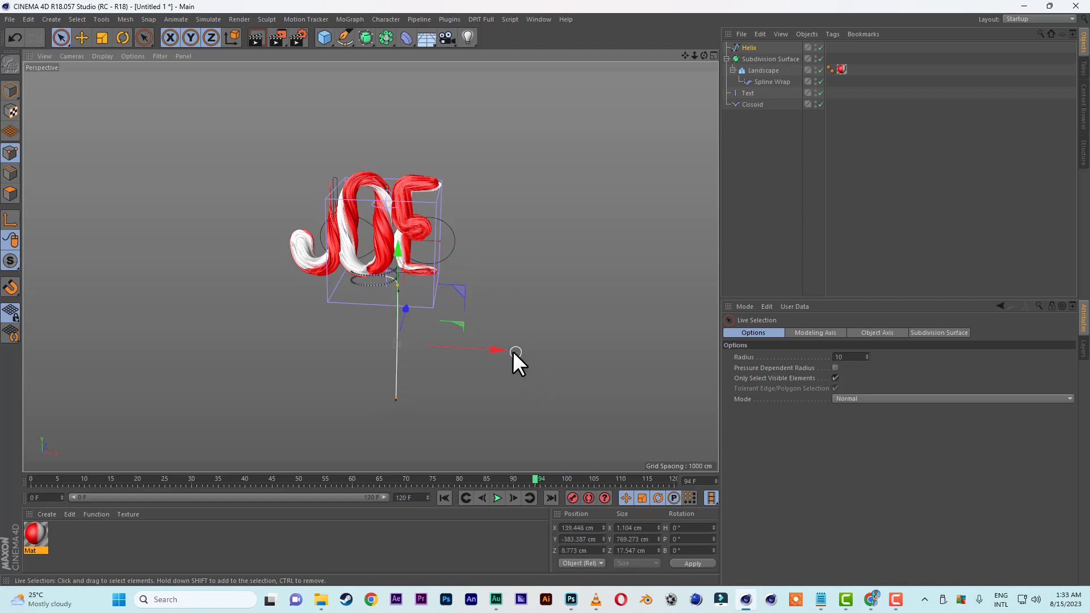
scroll(512, 298, up, 3)
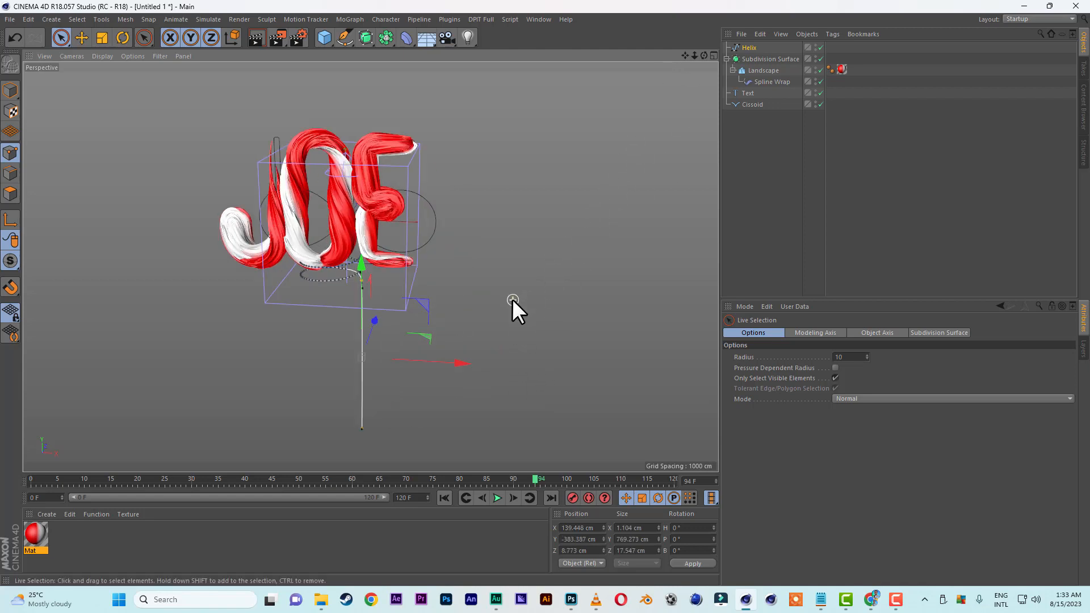
alt+drag(438, 246, 523, 359)
scroll(526, 357, up, 2)
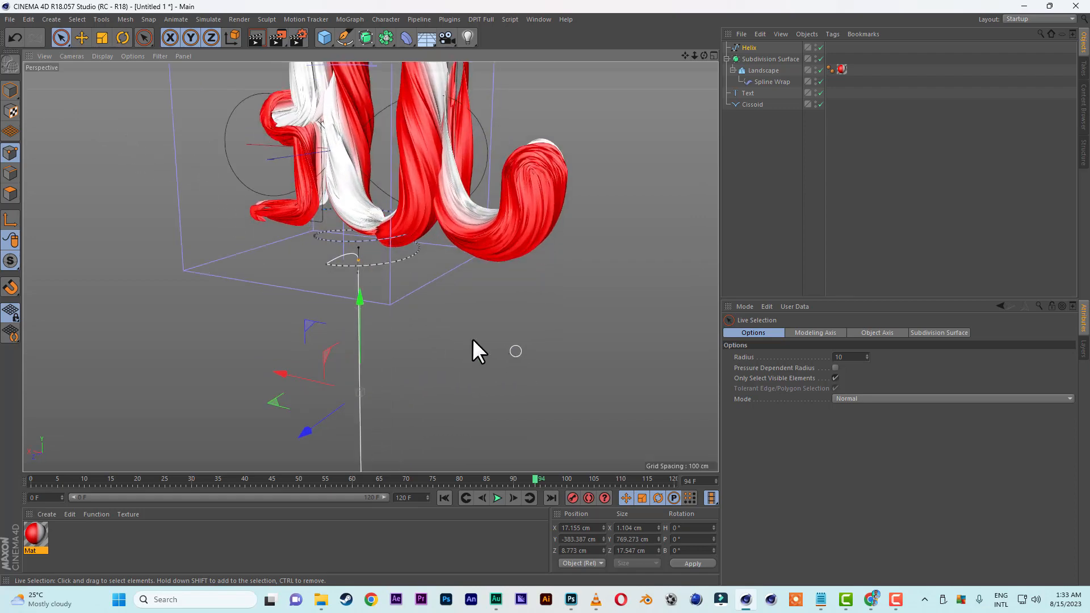
- Delete the next run of points on the lowest coil beside the stick to leave a longer transition curve
scroll(472, 339, up, 1)
alt+drag(344, 283, 468, 288)
alt+drag(358, 267, 448, 279)
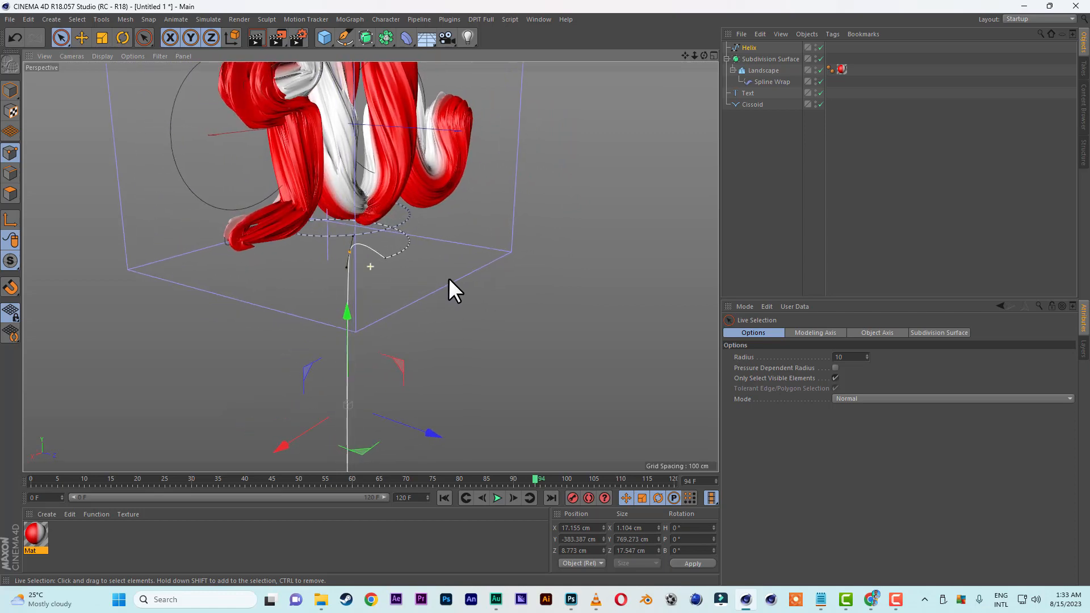
click(386, 257)
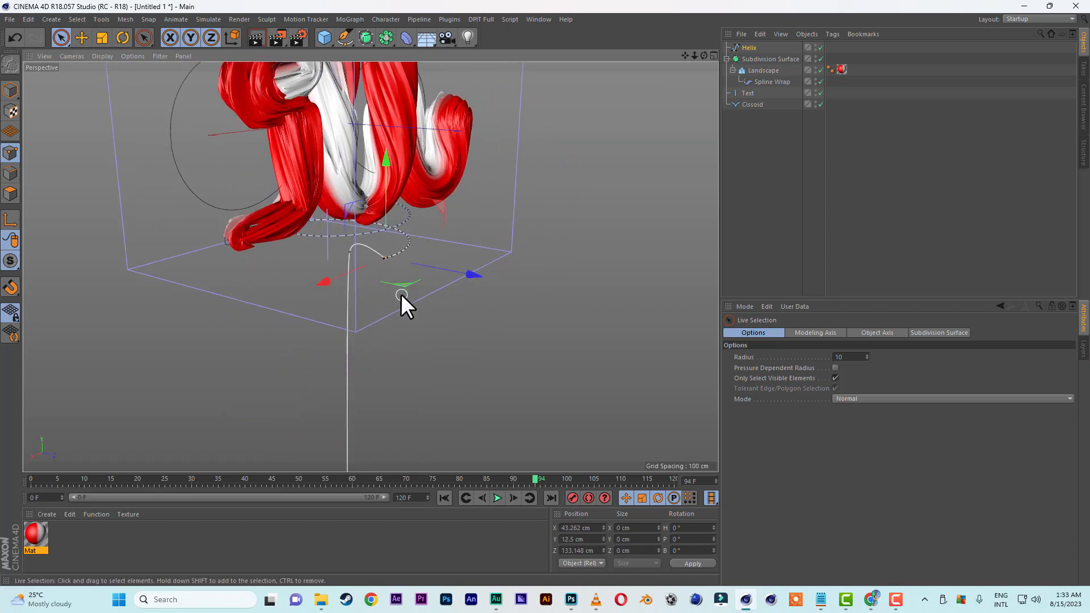
click(404, 300)
click(392, 255)
click(396, 255)
click(395, 263)
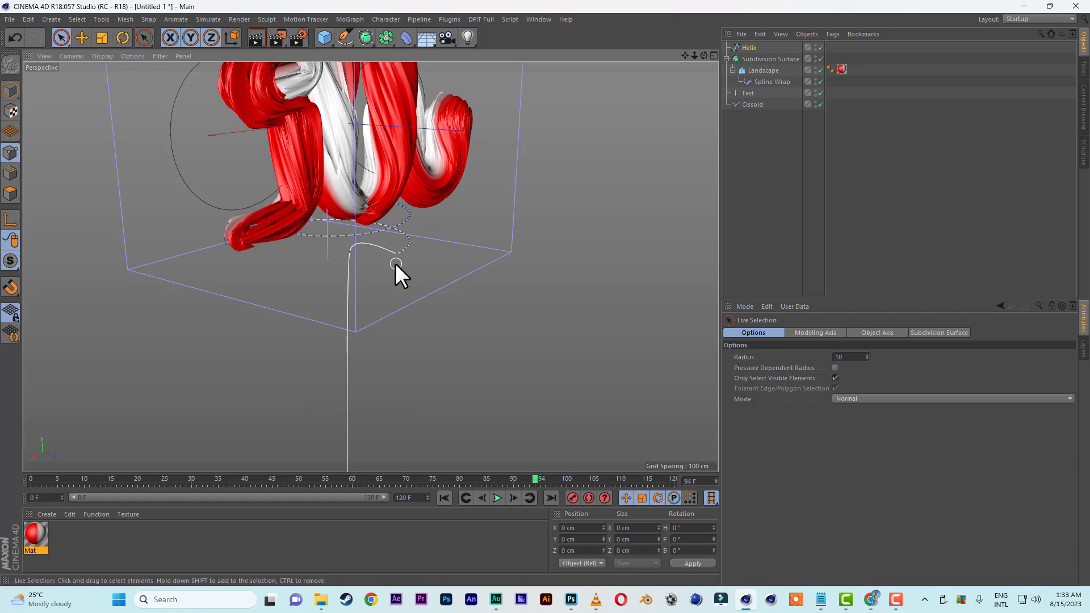
click(401, 255)
click(407, 247)
key(Delete)
- Move the coil point nearest the stick along the X axis to about -26 cm
alt+drag(425, 241, 316, 265)
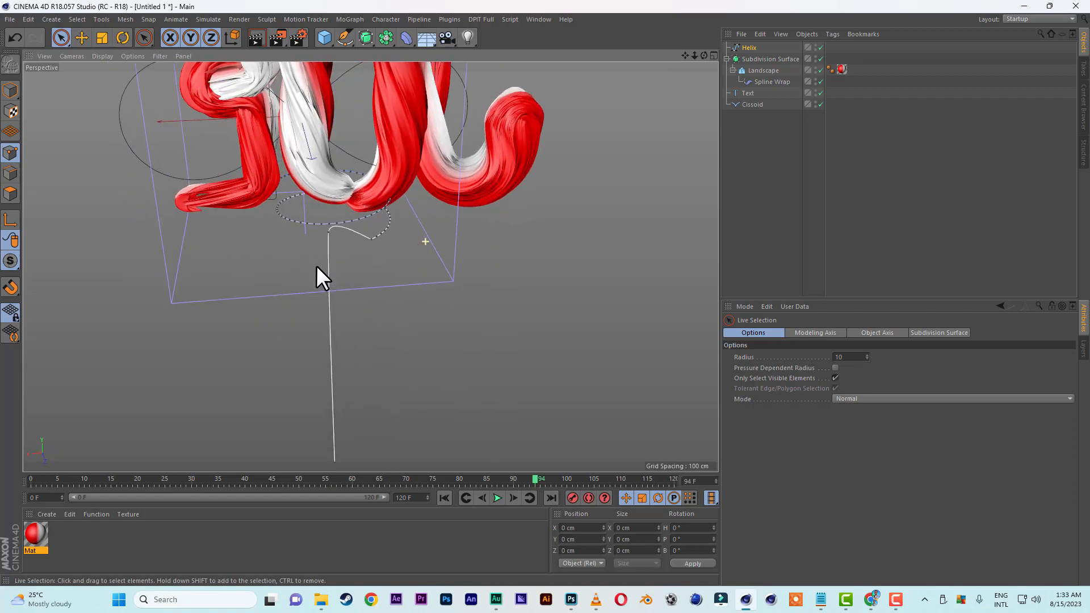
click(370, 238)
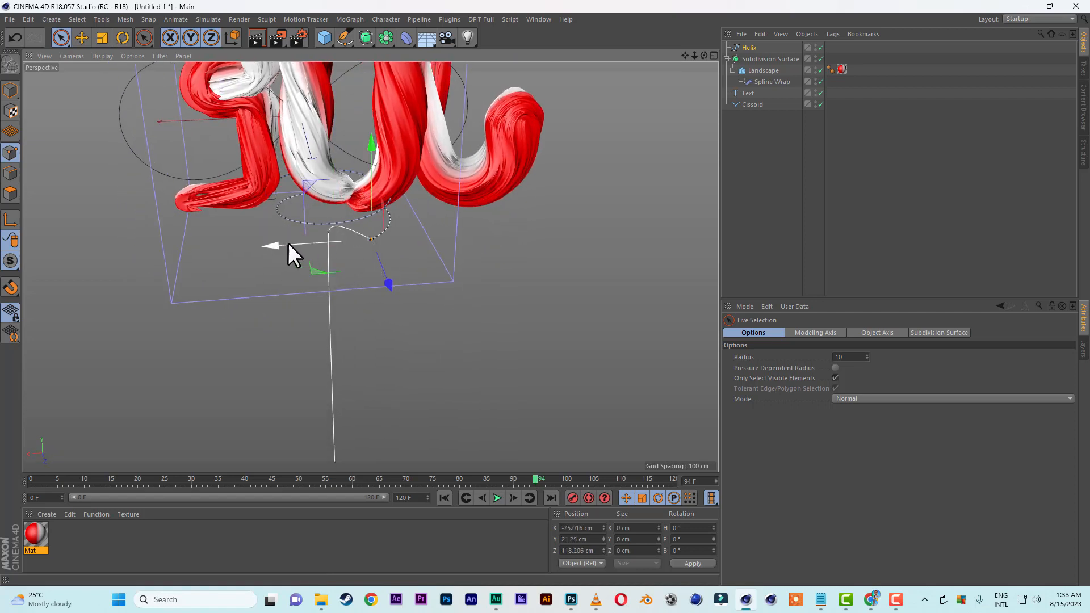
drag(278, 243, 258, 241)
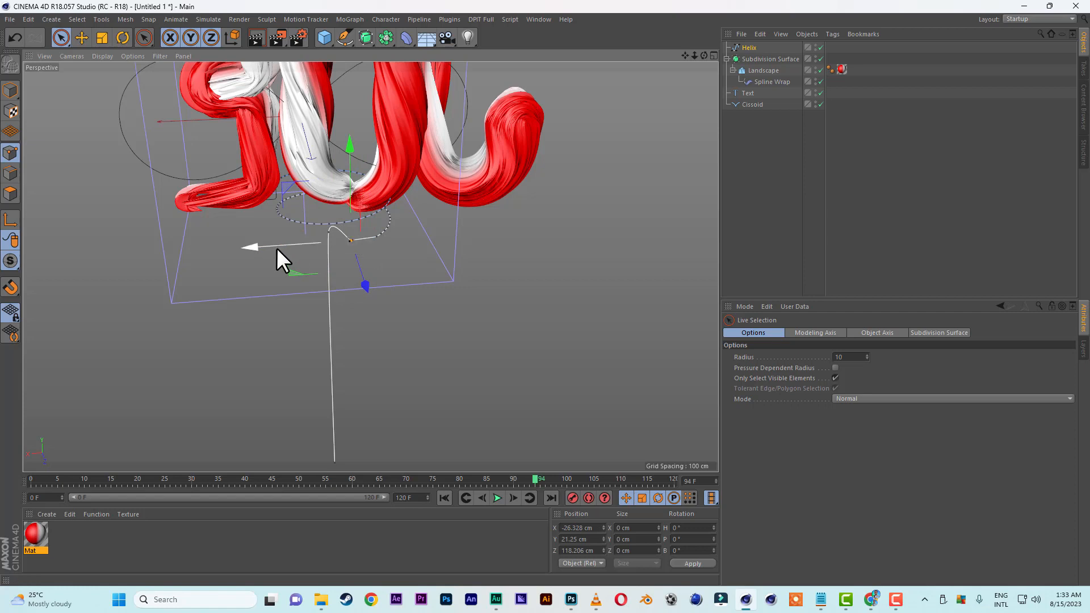
- Apply Hard Interpolation followed by Soft Interpolation to the moved coil point to give it smooth tangents
alt+drag(415, 244, 359, 281)
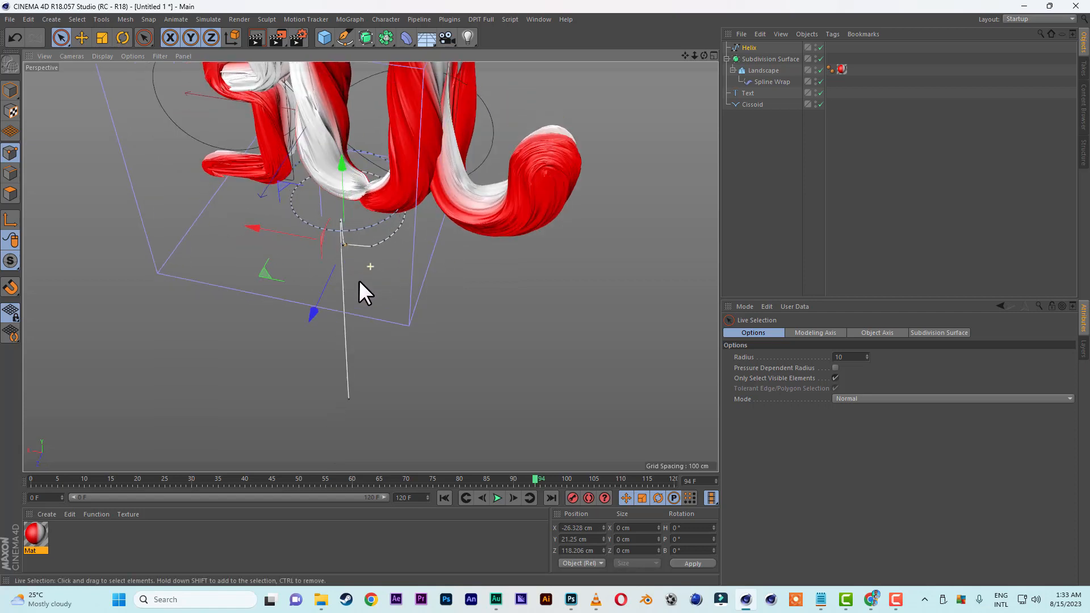
click(126, 19)
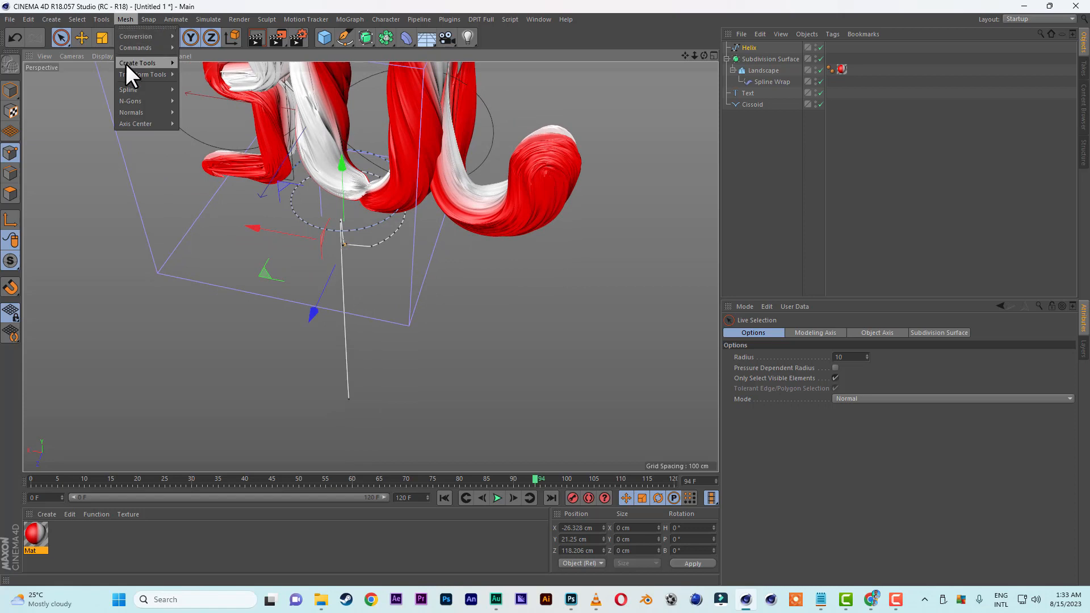
mouse_move(128, 88)
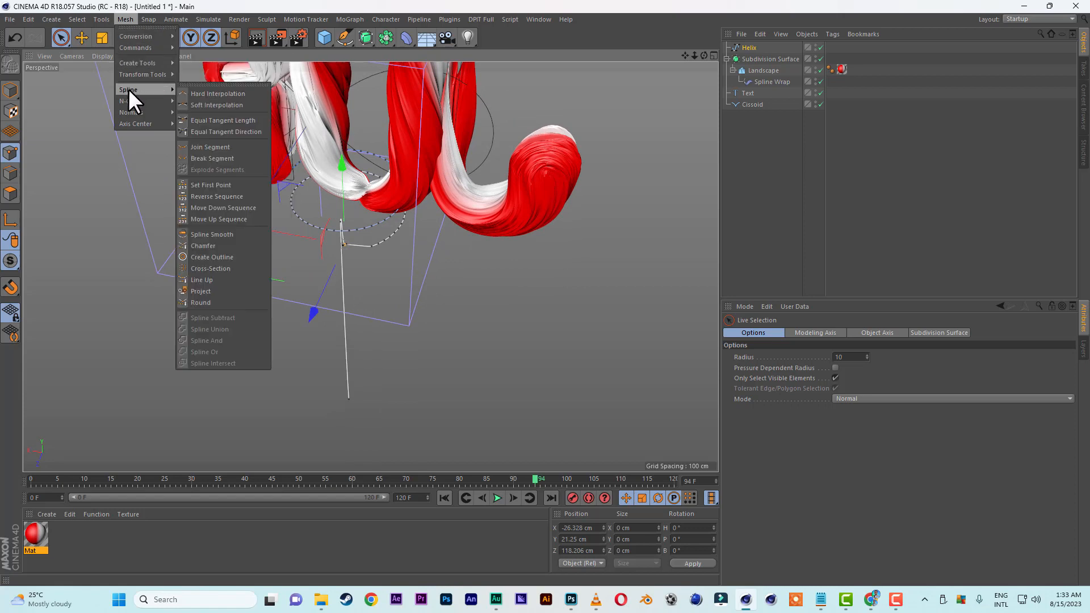
click(235, 93)
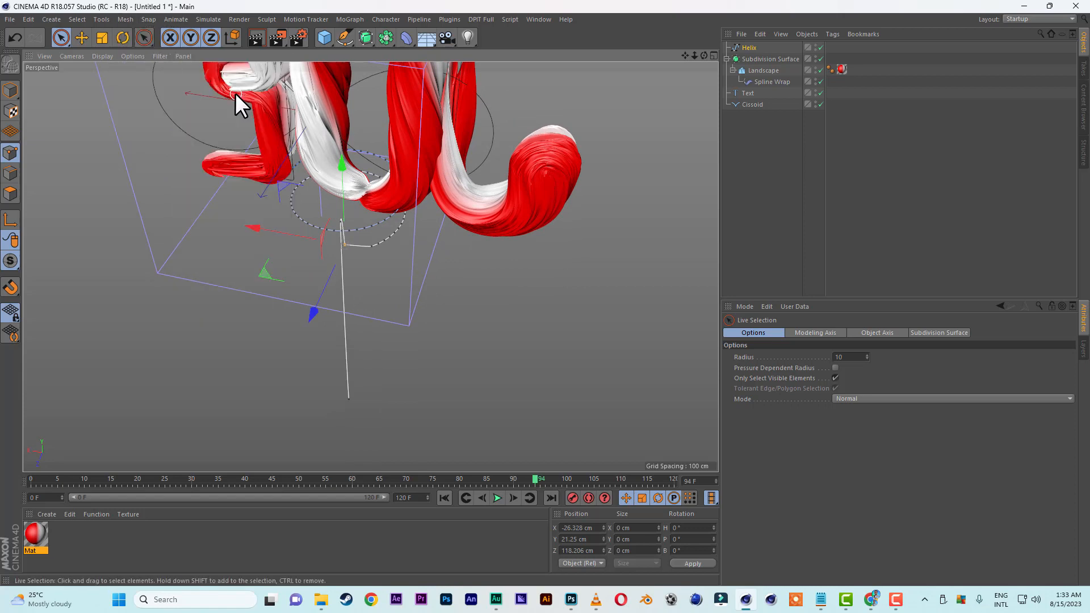
click(125, 19)
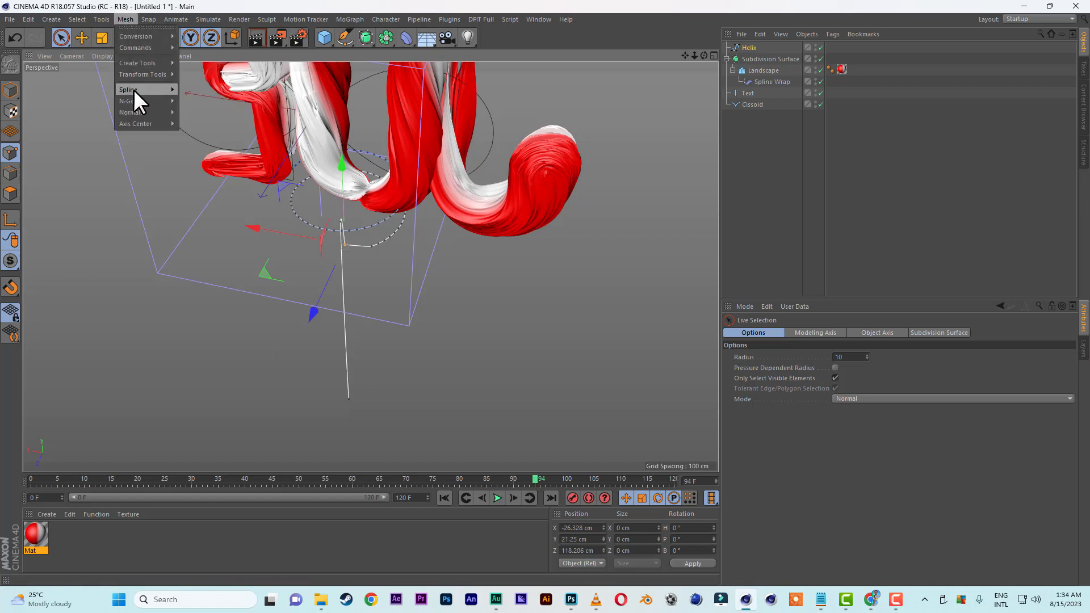
mouse_move(134, 89)
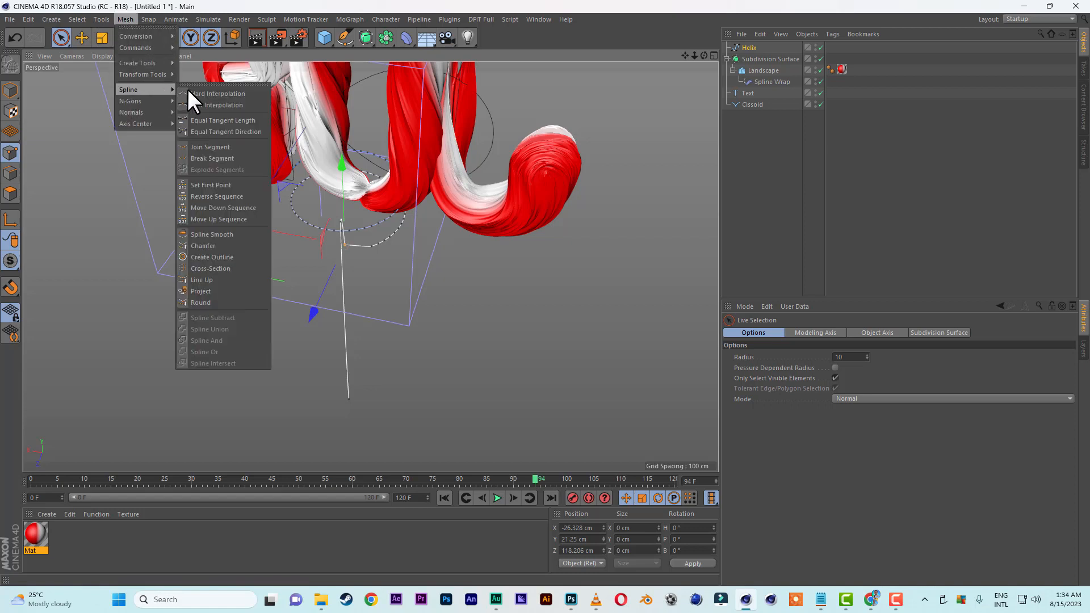
click(222, 104)
scroll(401, 288, up, 2)
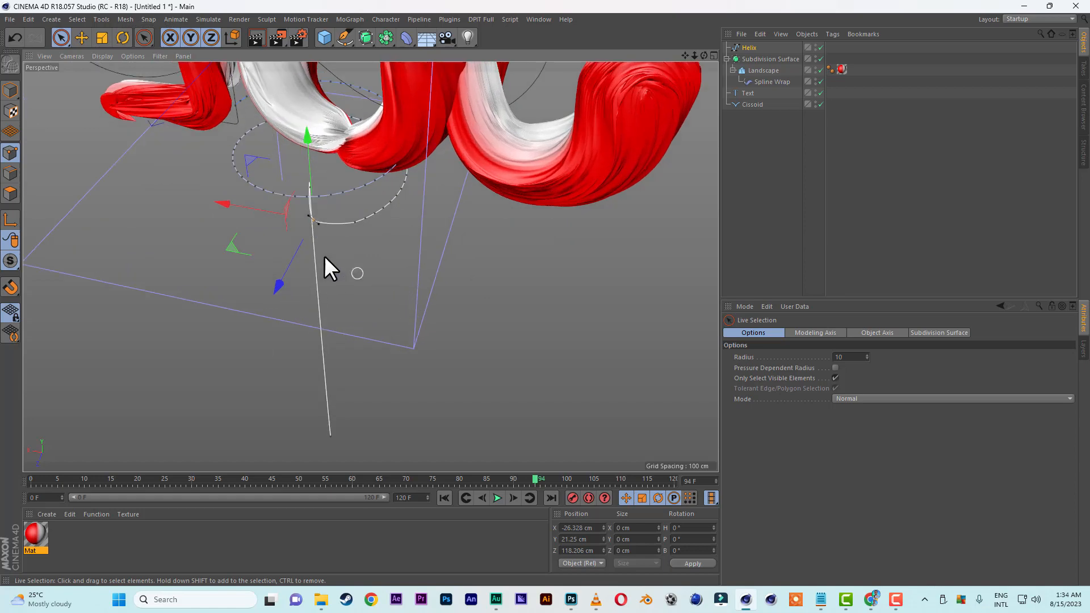
alt+drag(326, 268, 337, 248)
scroll(407, 231, up, 3)
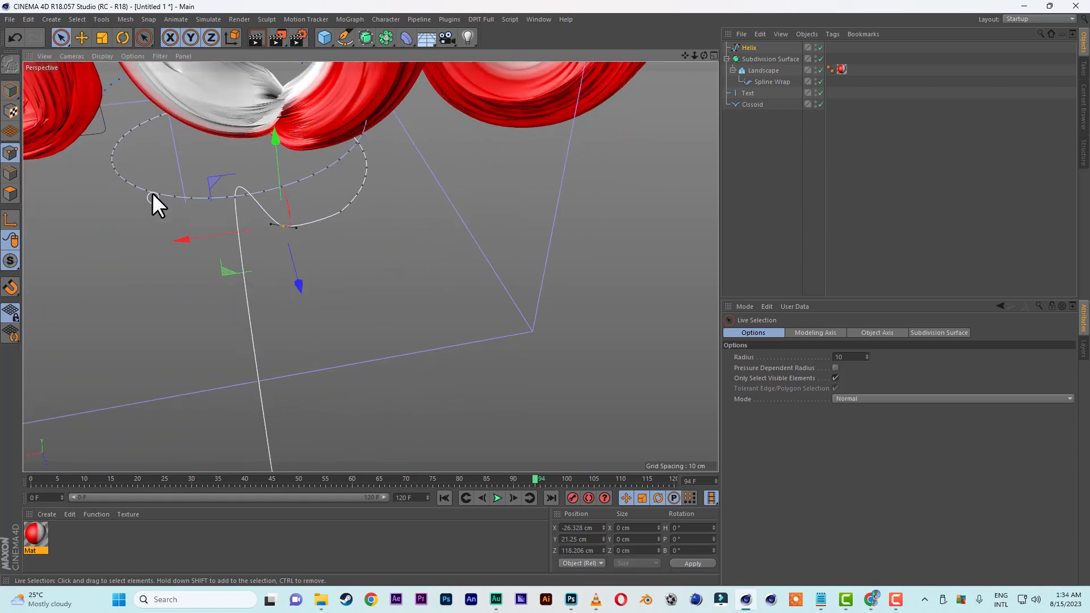
- Scale the coil point's tangents along the X and Z axes to smooth the bend between coil and stick
click(102, 37)
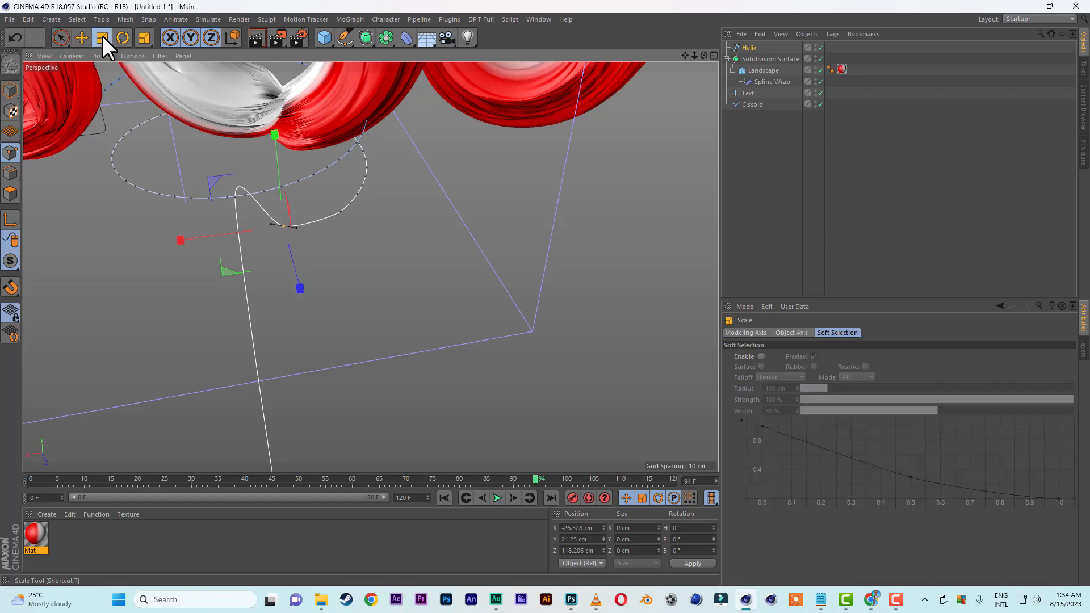
scroll(272, 243, up, 1)
alt+drag(273, 243, 365, 268)
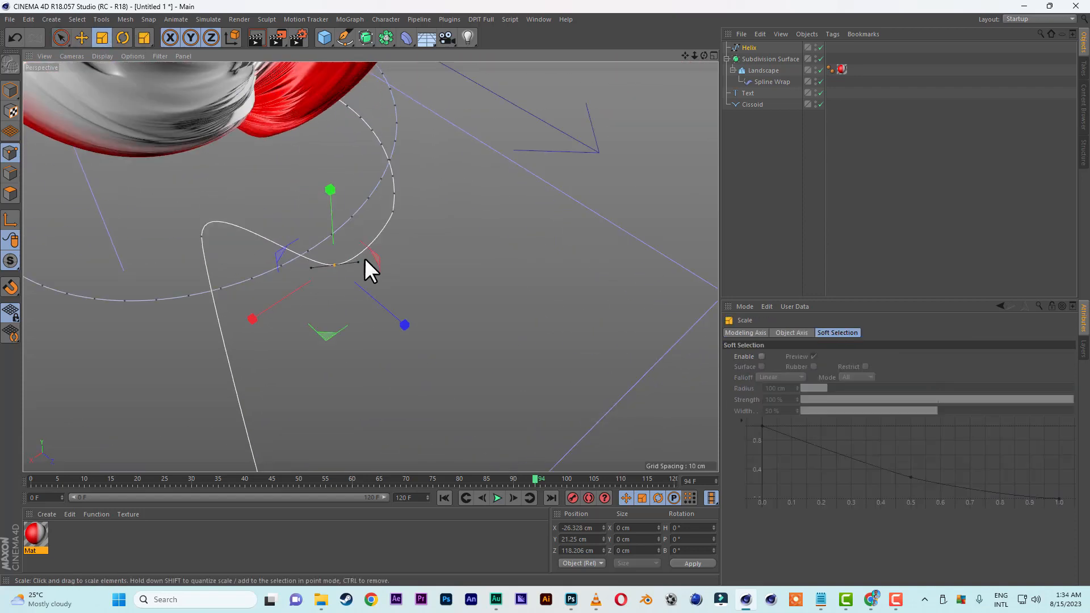
drag(251, 316, 189, 321)
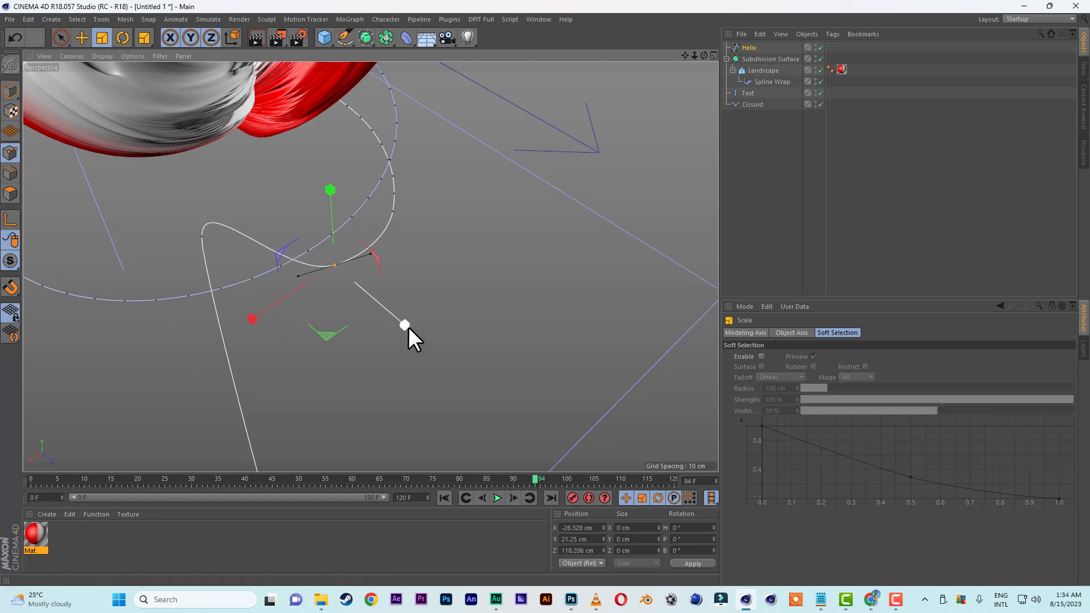
drag(406, 323, 431, 331)
alt+drag(296, 373, 511, 284)
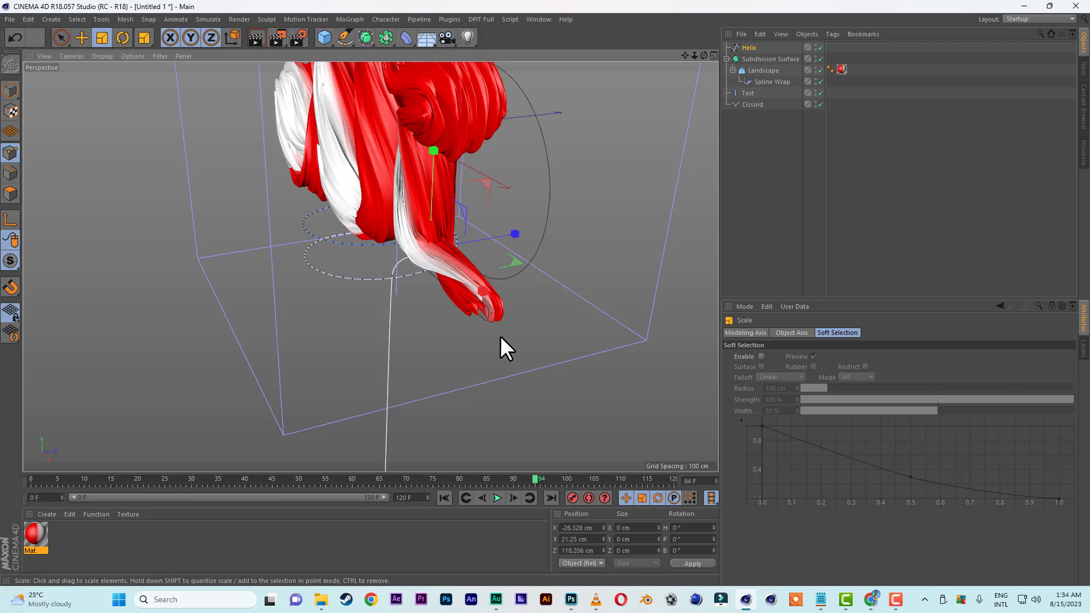
alt+drag(500, 337, 538, 271)
scroll(538, 272, down, 3)
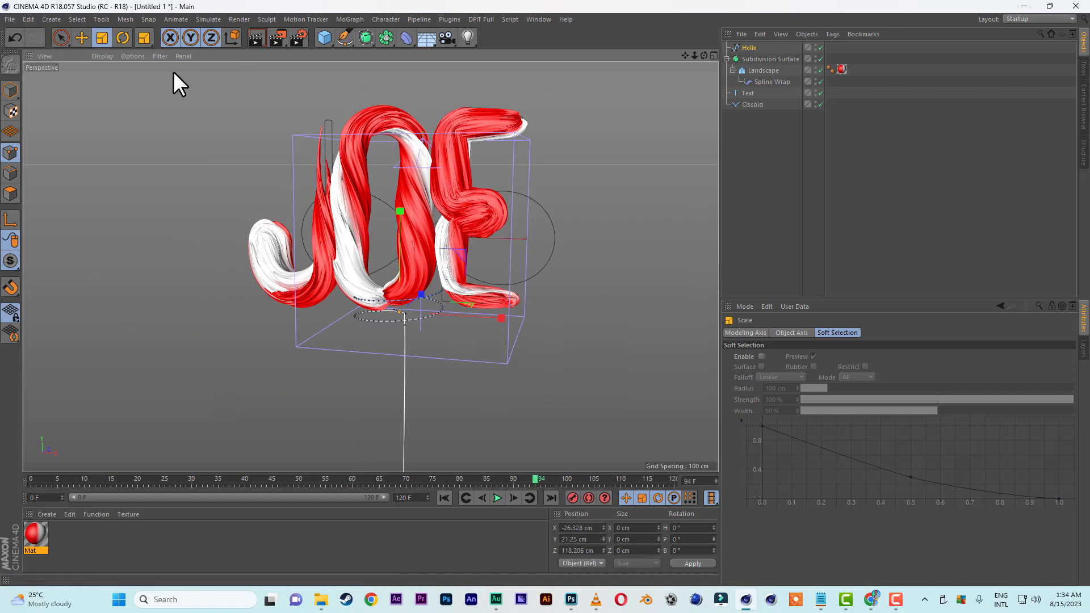
- Return to Model mode with Live Selection and add a Circle spline with a radius of 60 cm
click(61, 37)
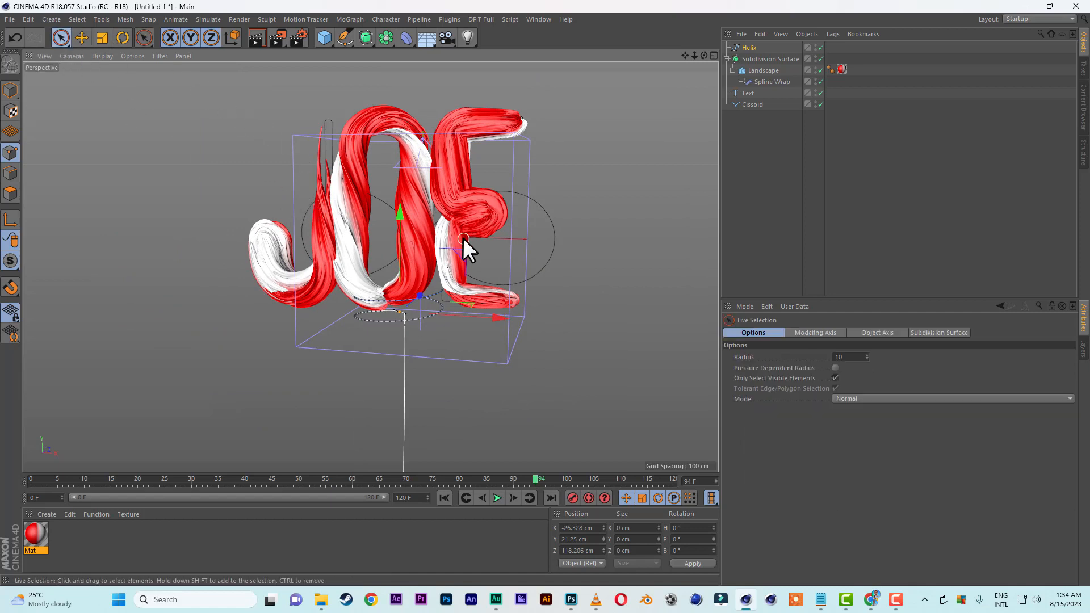
click(8, 91)
drag(696, 56, 682, 9)
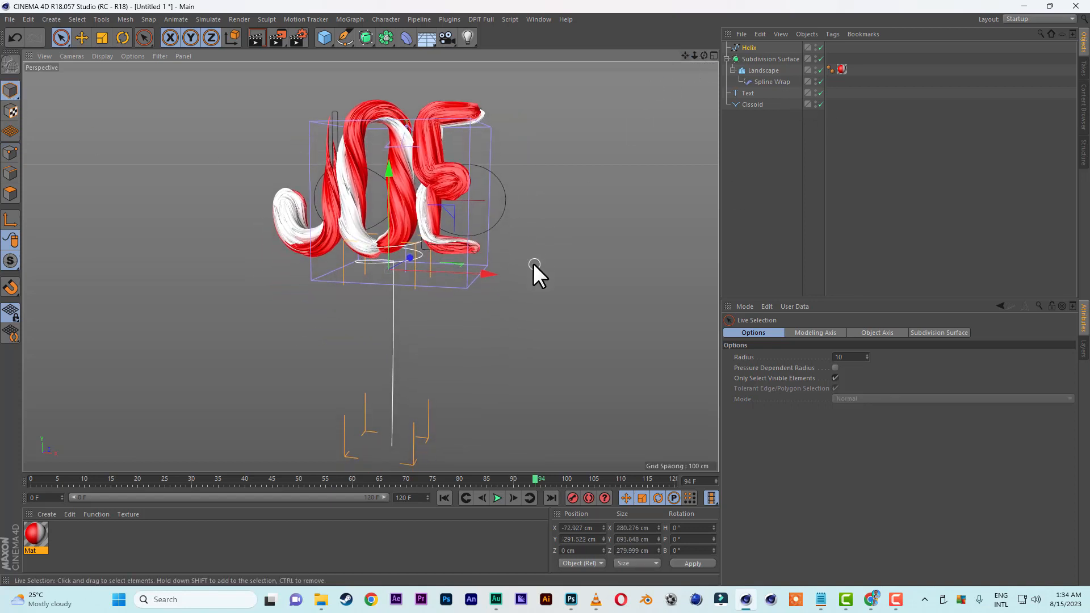
scroll(533, 264, down, 1)
alt+drag(524, 264, 540, 270)
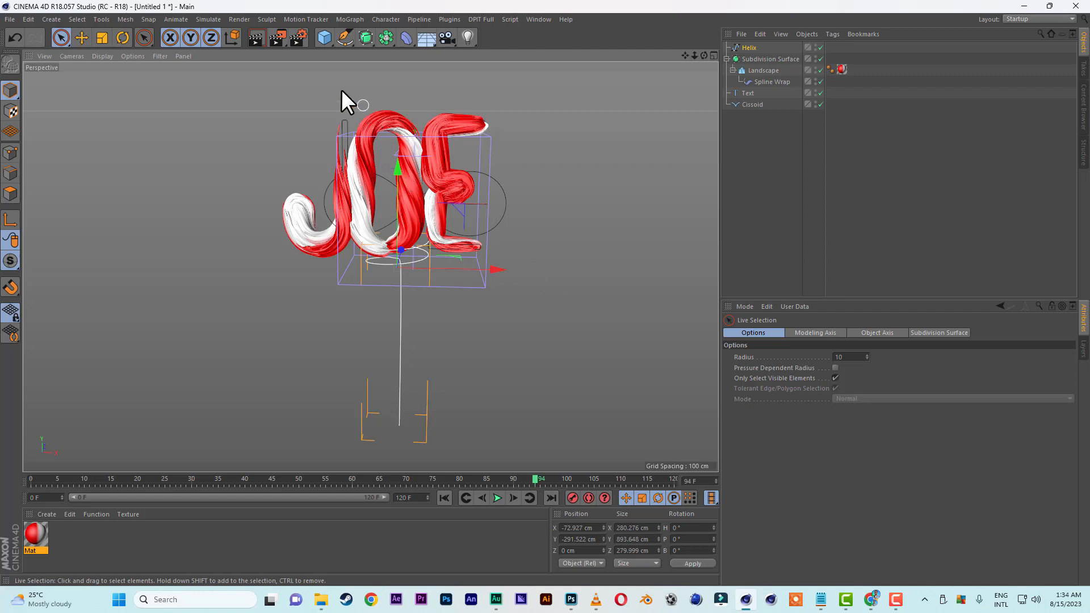
click(352, 46)
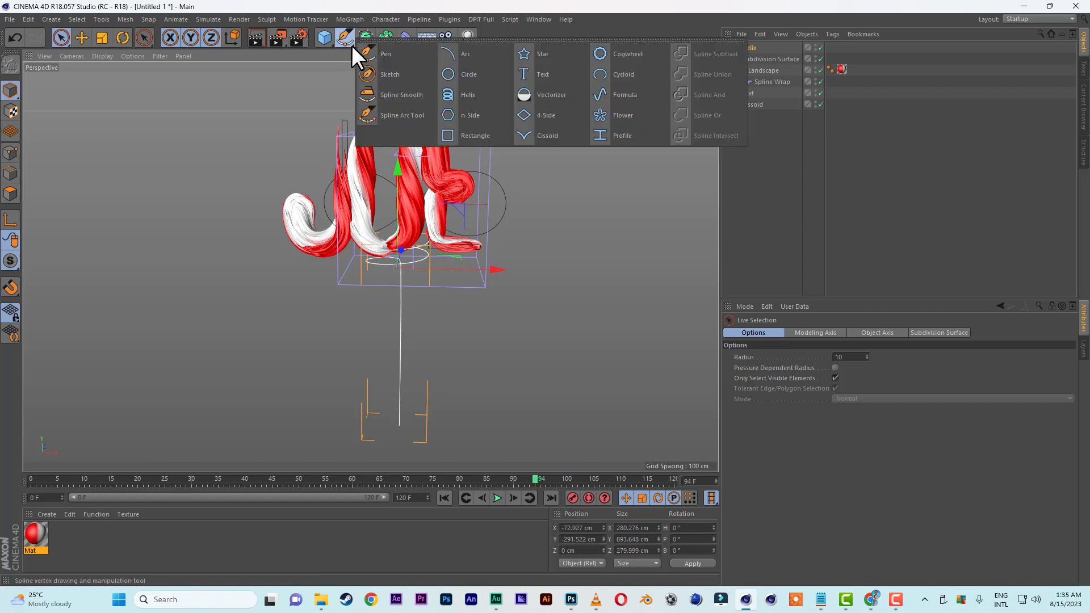
click(474, 74)
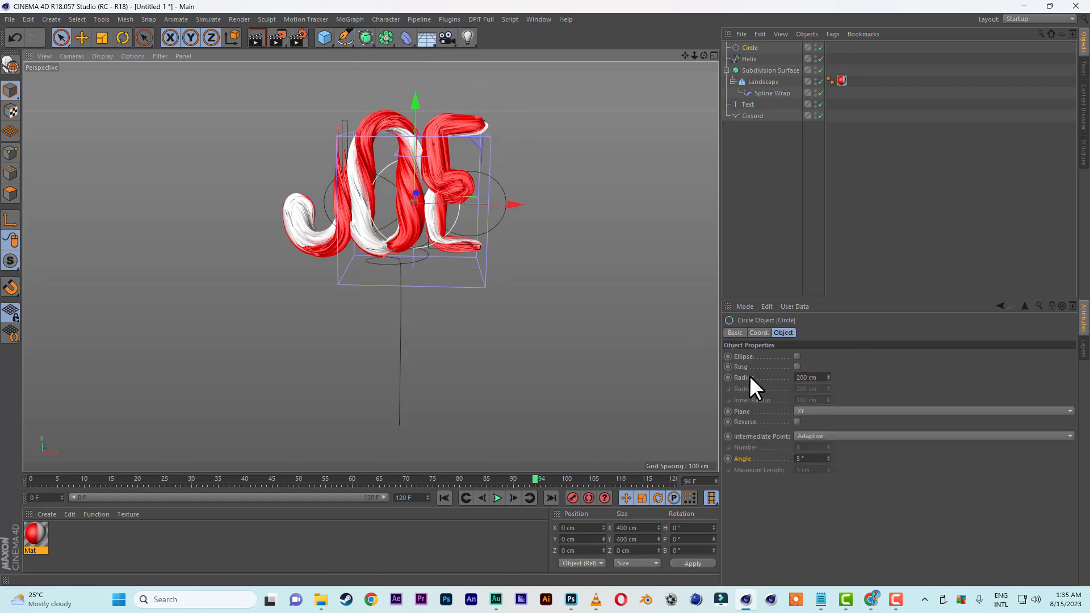
double_click(817, 378)
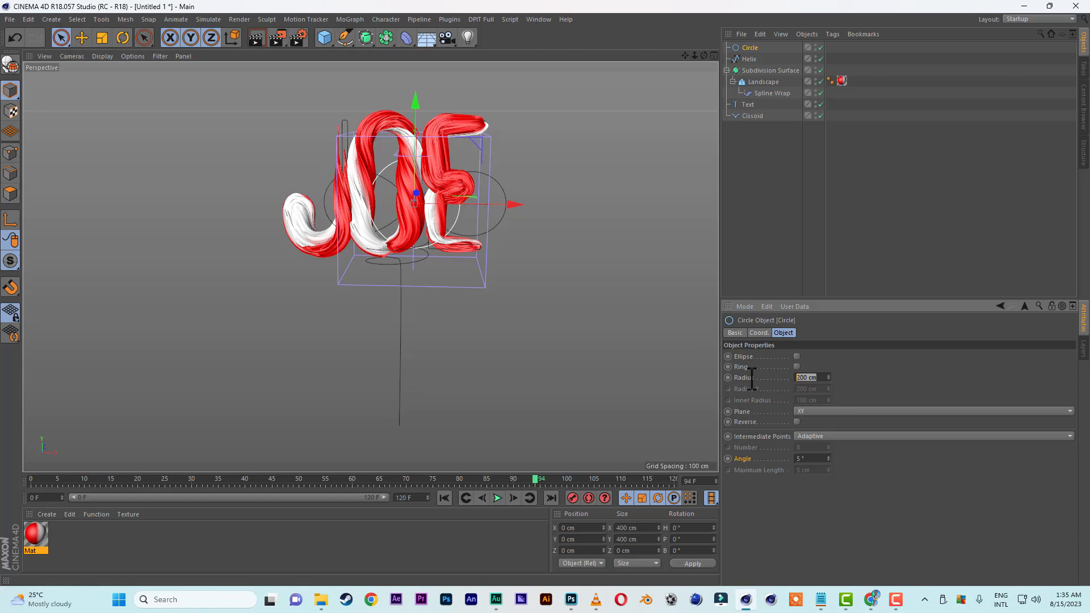
text(60)
key(Return)
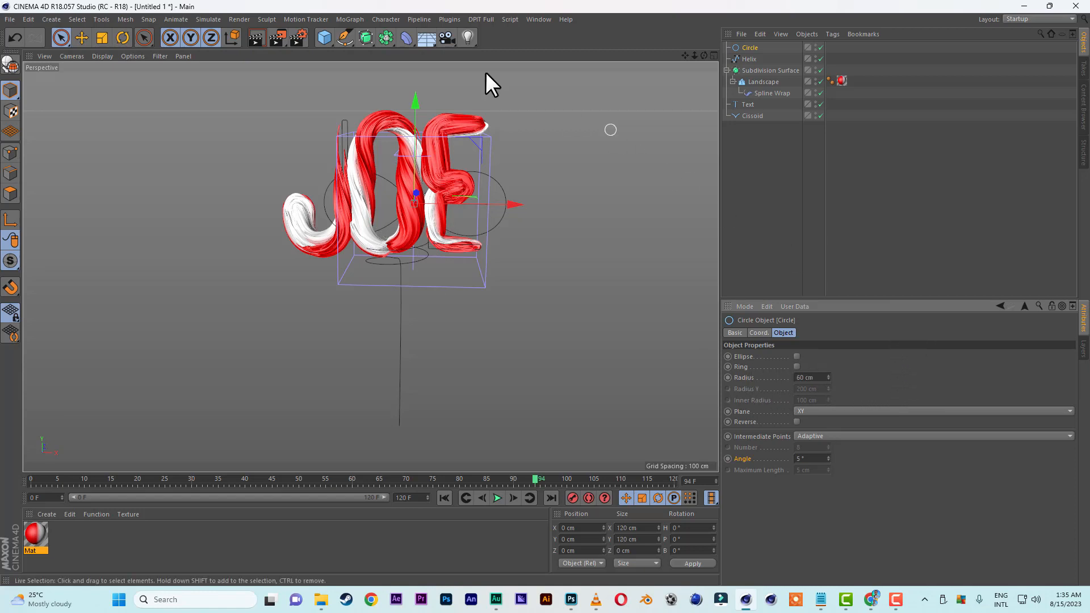
- Add a Sweep generator and nest the Circle and Helix splines inside it, with the Circle first as the profile
click(370, 44)
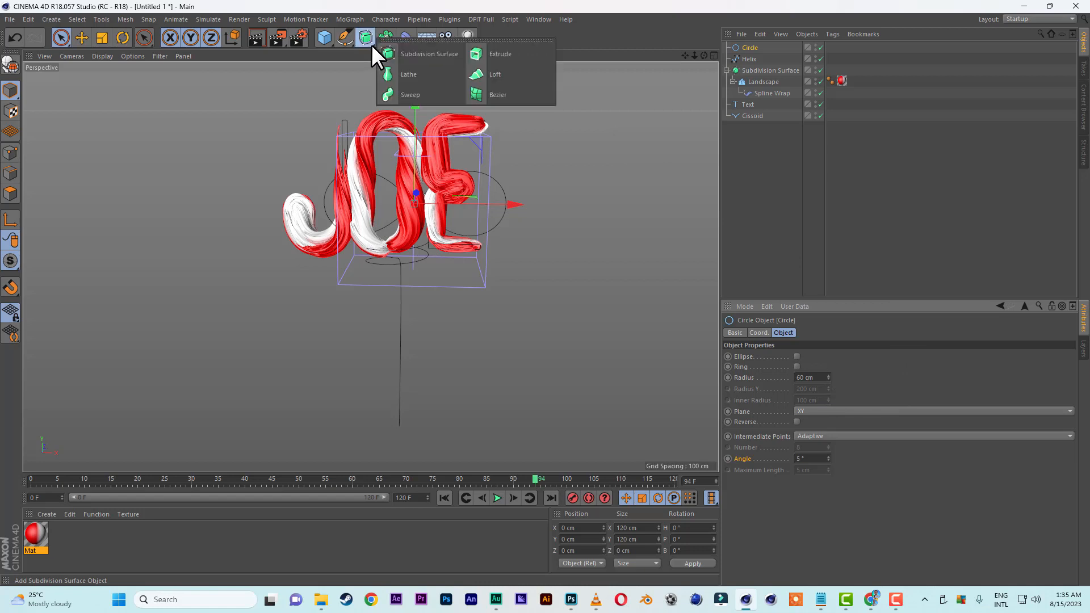
click(407, 93)
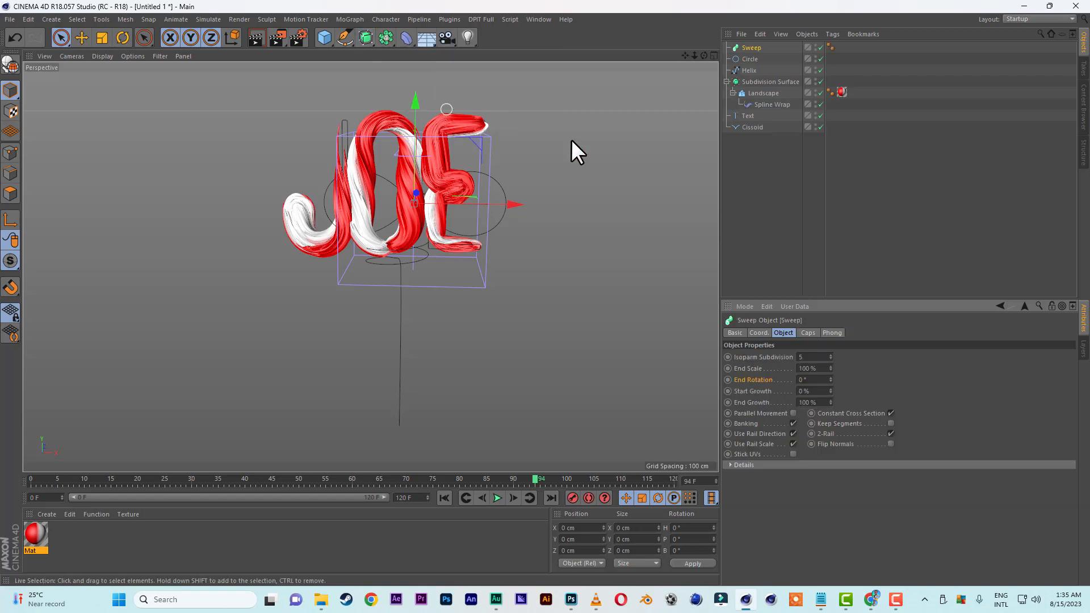
click(752, 57)
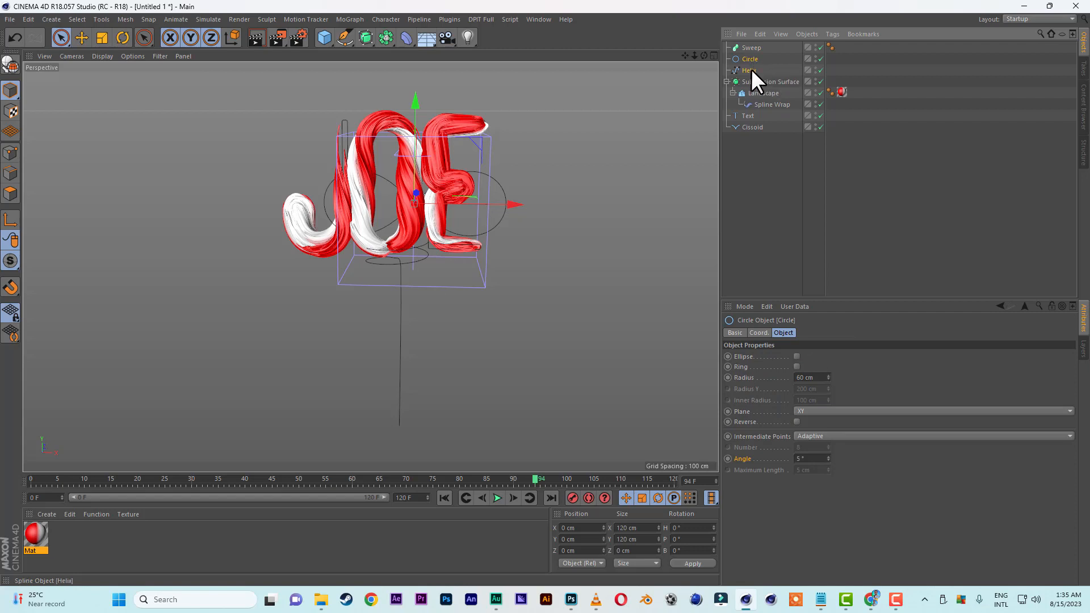
ctrl+click(751, 70)
drag(751, 57, 751, 47)
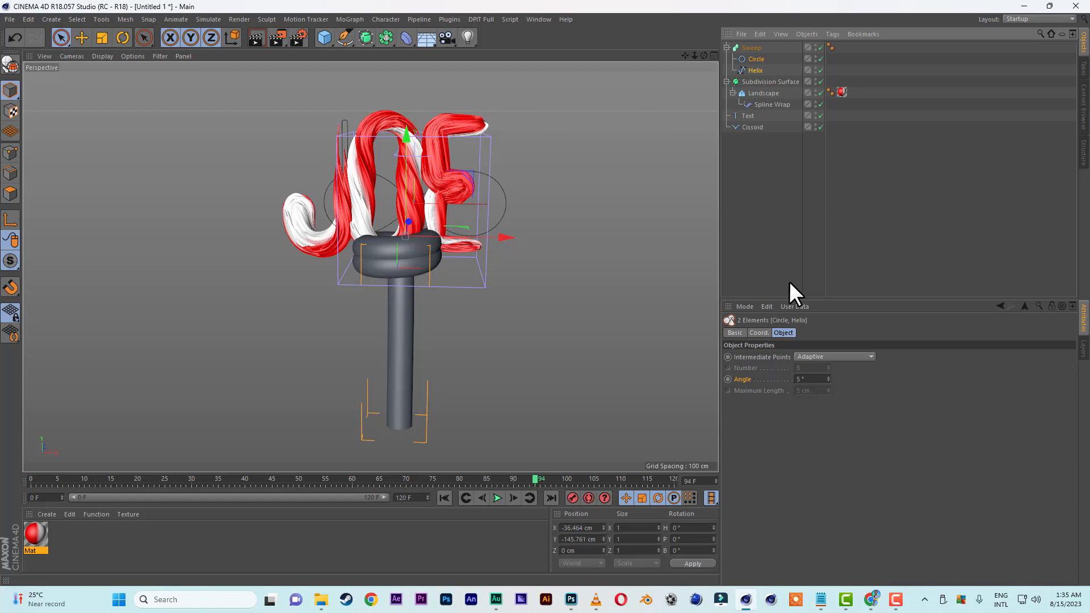
- Thin the swept candy stick by setting its Circle profile radius to 25 cm
click(754, 47)
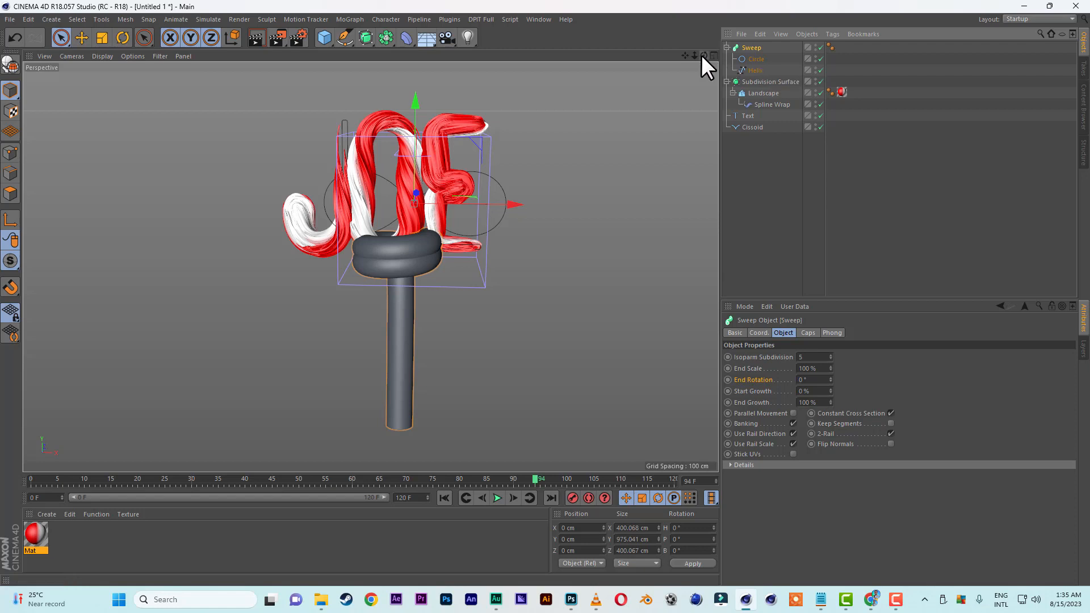
drag(703, 54, 783, 56)
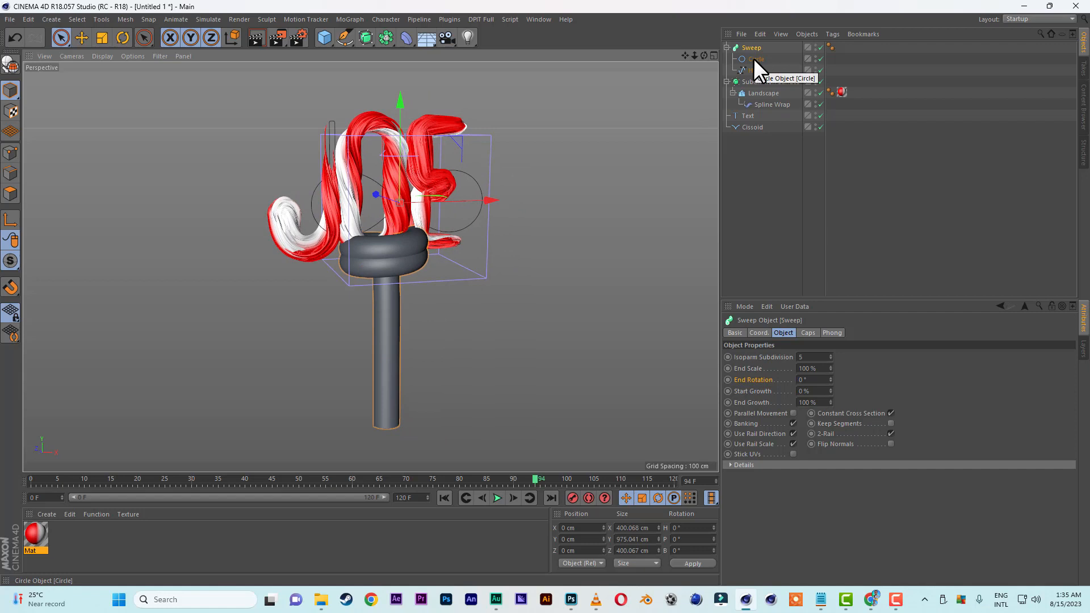
click(755, 59)
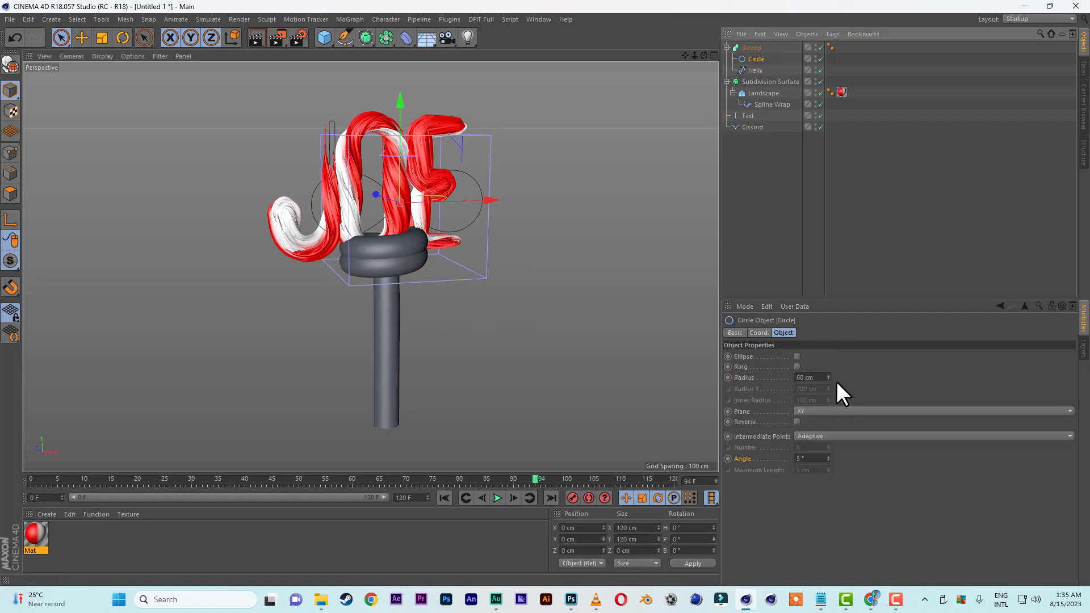
drag(829, 378, 829, 378)
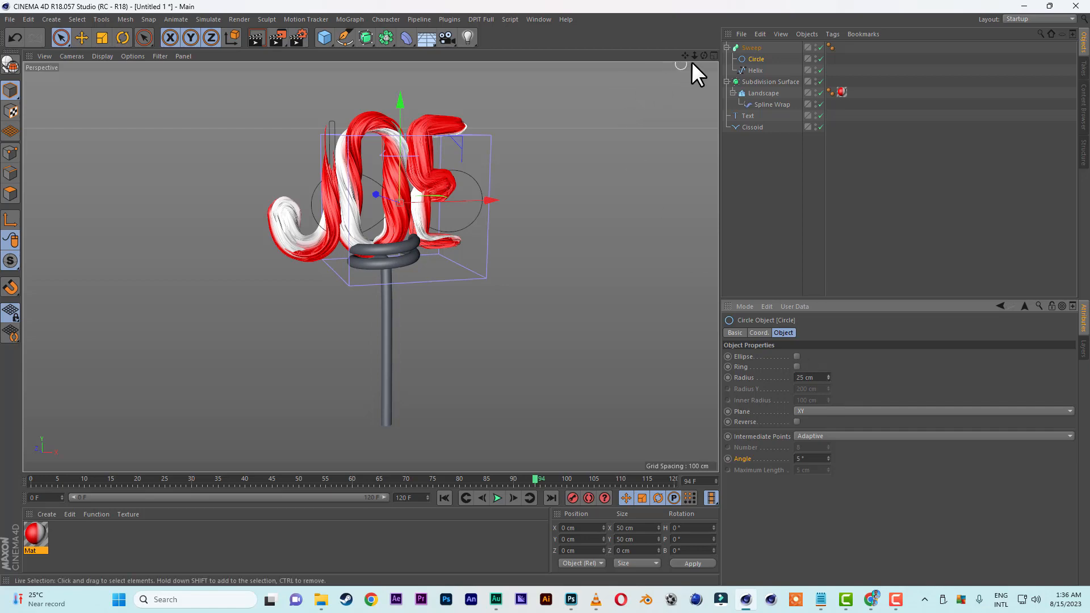
mouse_move(703, 55)
mouse_down()
mouse_move(755, 57)
mouse_move(694, 55)
mouse_up()
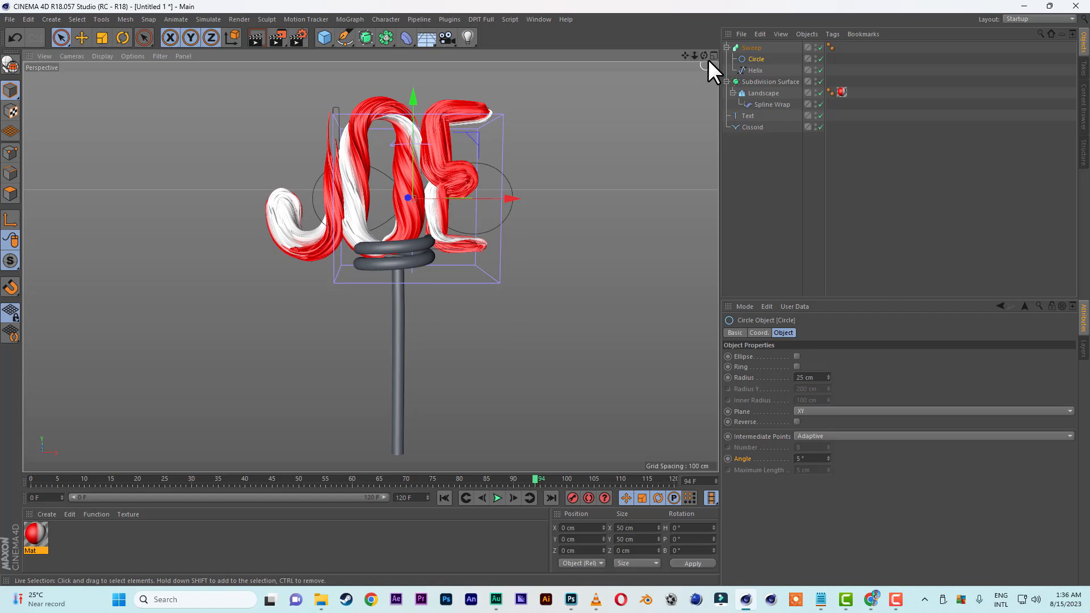
- Create a new standard material for the Sweep stick
click(745, 48)
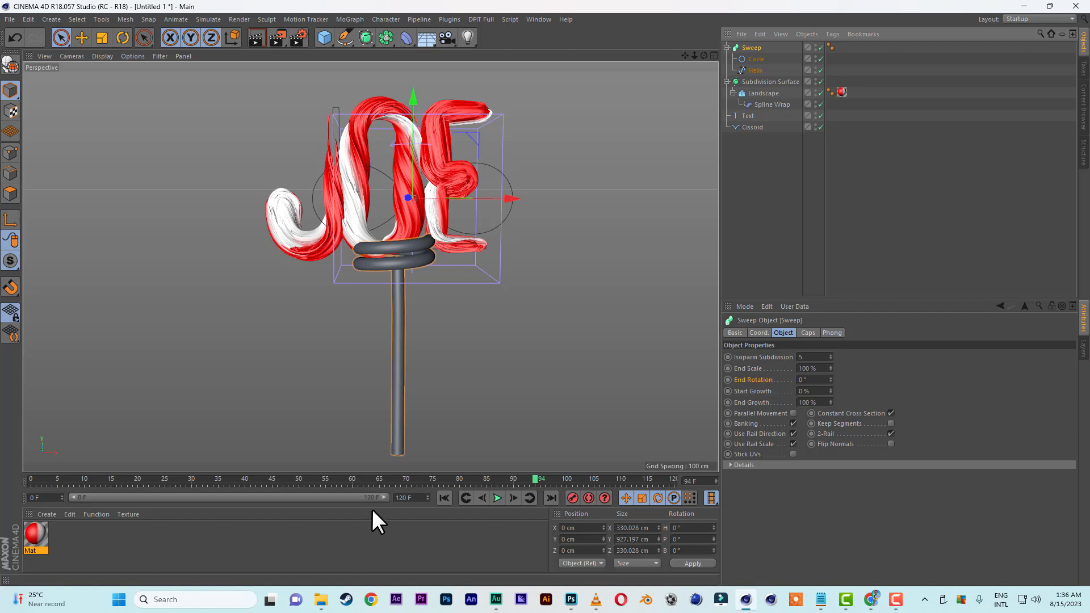
click(50, 512)
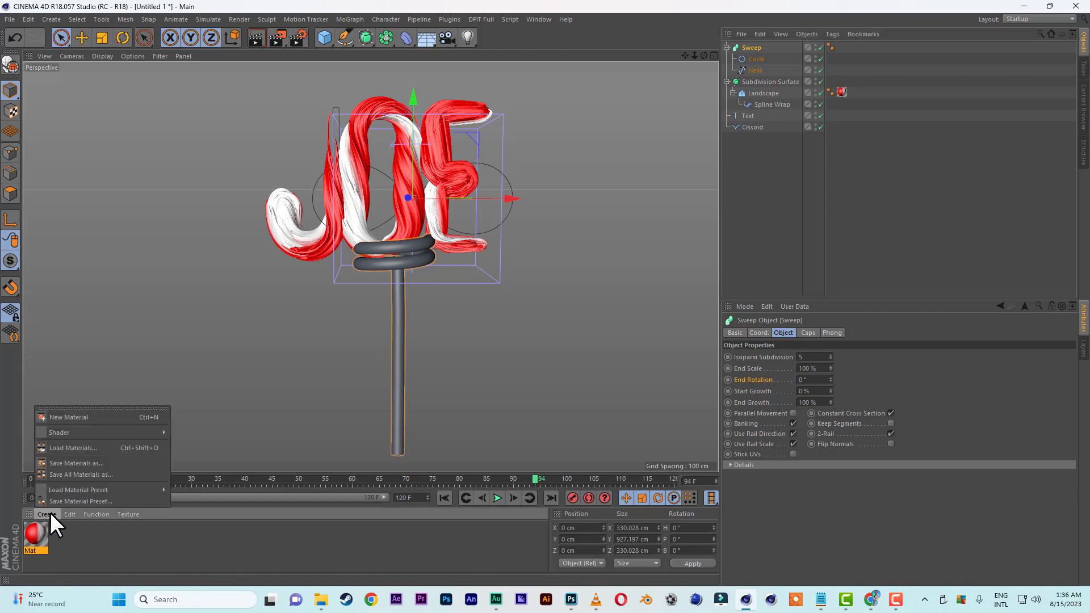
click(84, 417)
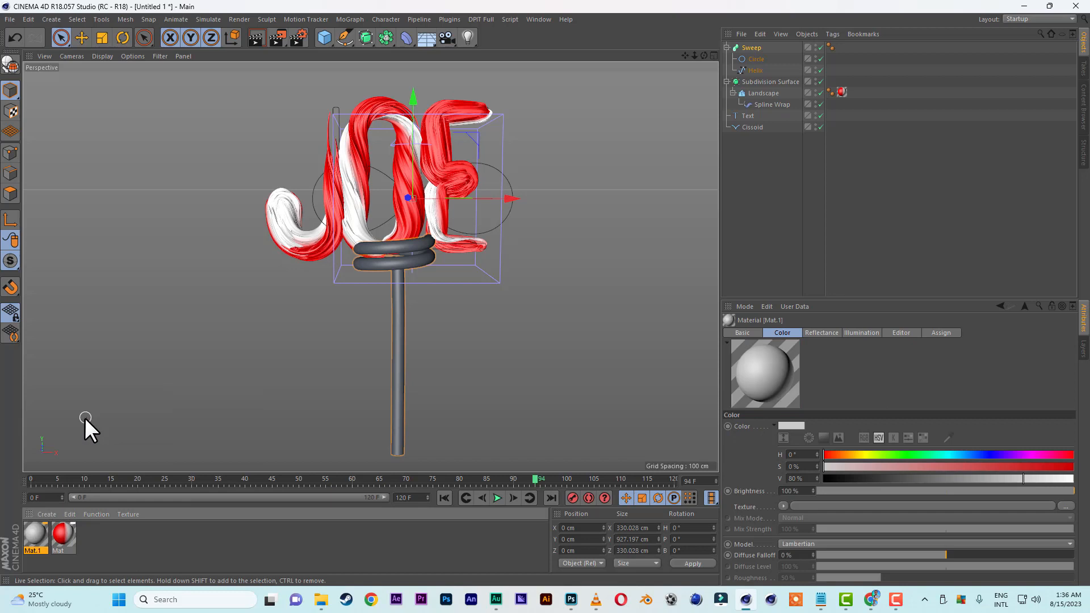
- Load a Gradient shader into the new material's Color texture and set the gradient type to 2D - V
double_click(36, 532)
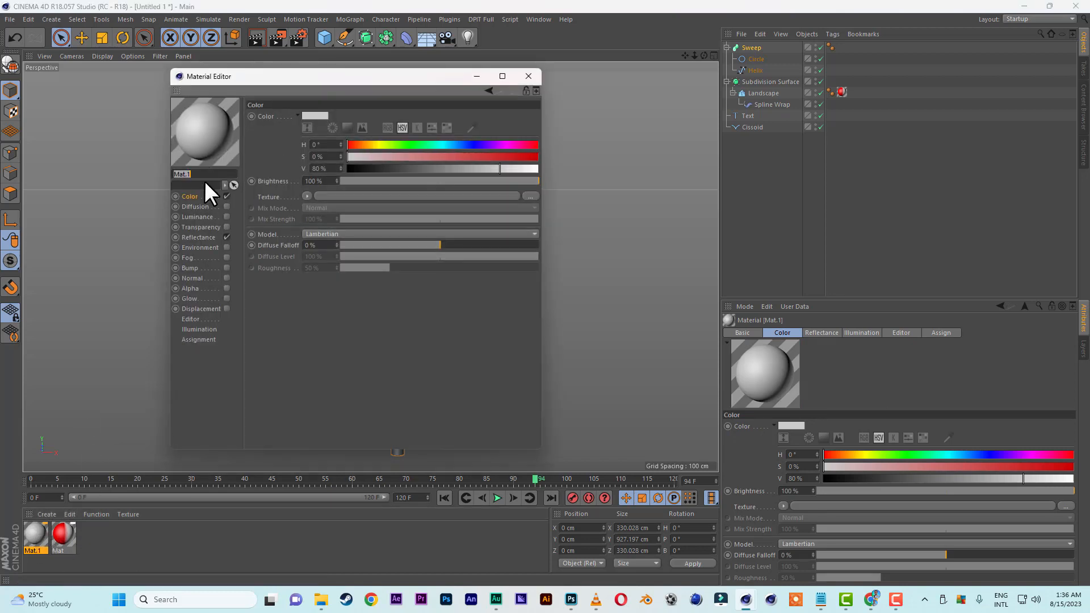
click(307, 196)
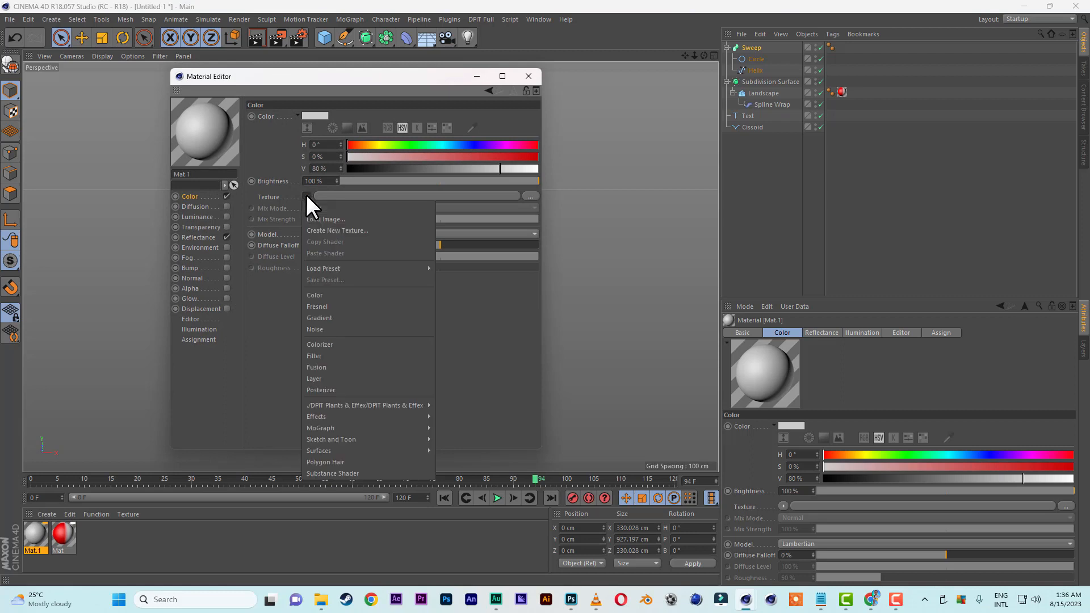
click(320, 317)
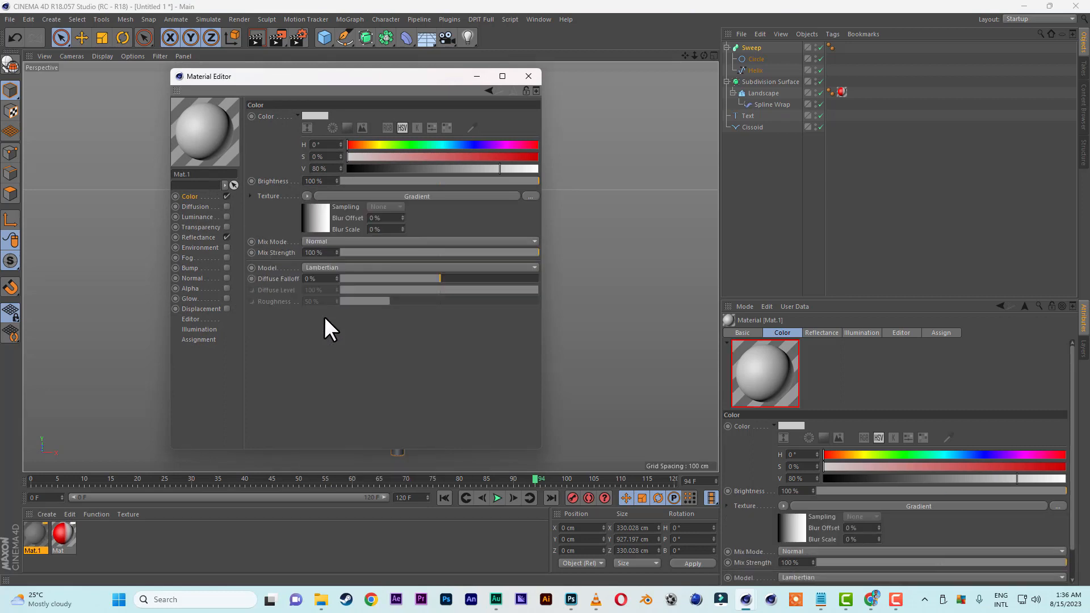
click(317, 221)
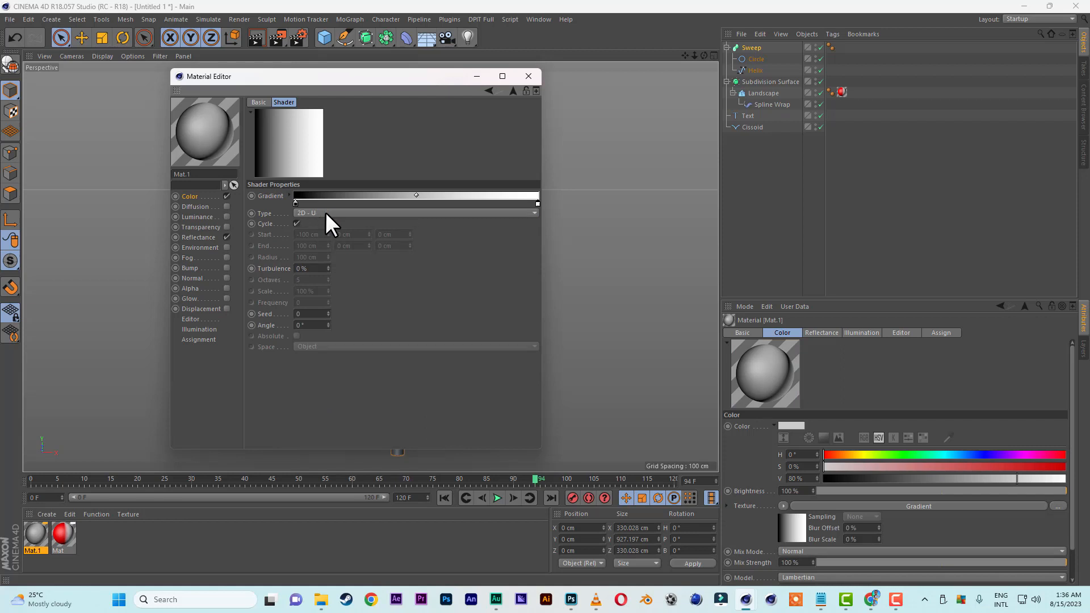
click(325, 212)
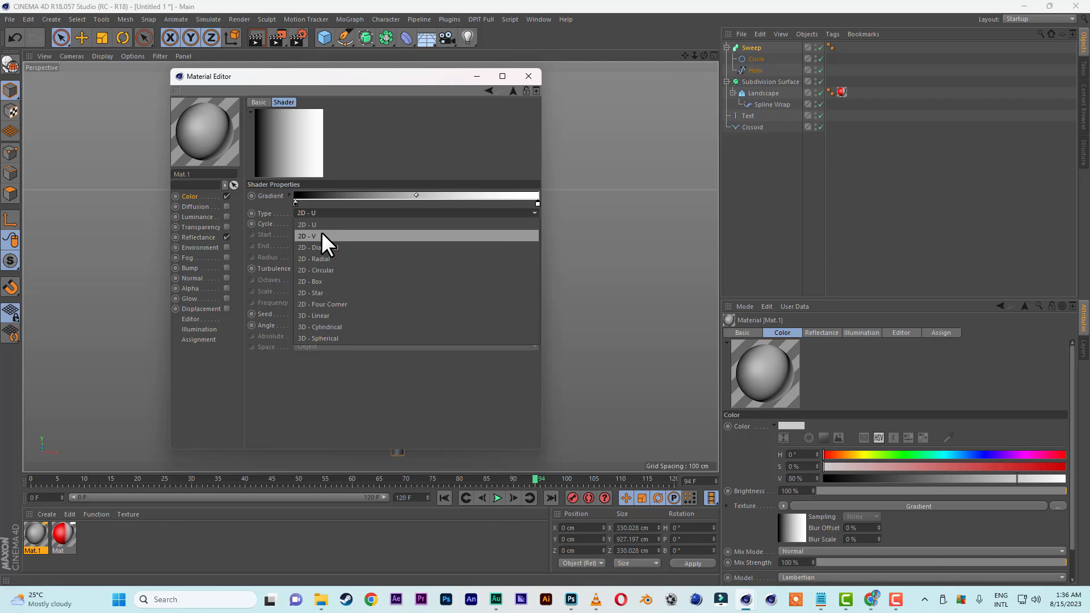
click(322, 235)
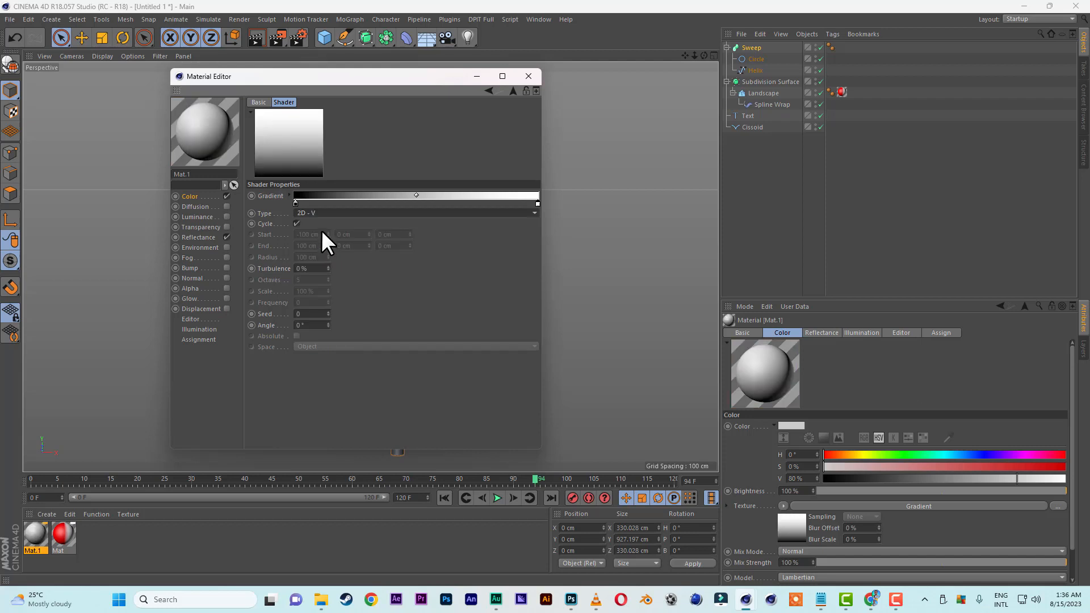
- Recolor the gradient's black knot pure red and bring the red and white knots close together near the gradient's start for a hard edge
double_click(294, 203)
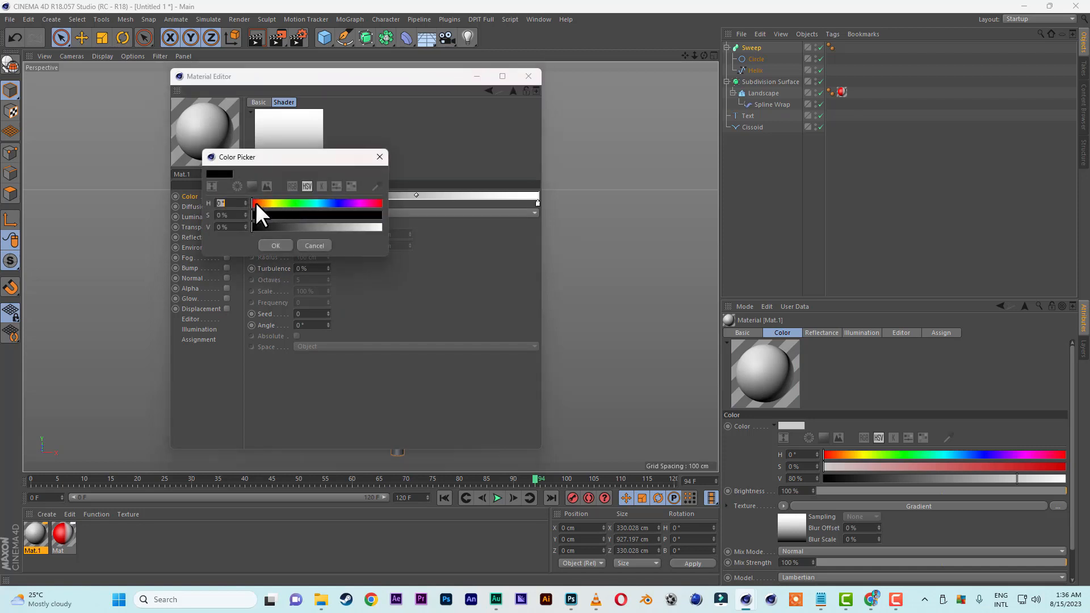
drag(253, 213, 401, 217)
drag(260, 226, 405, 231)
click(276, 245)
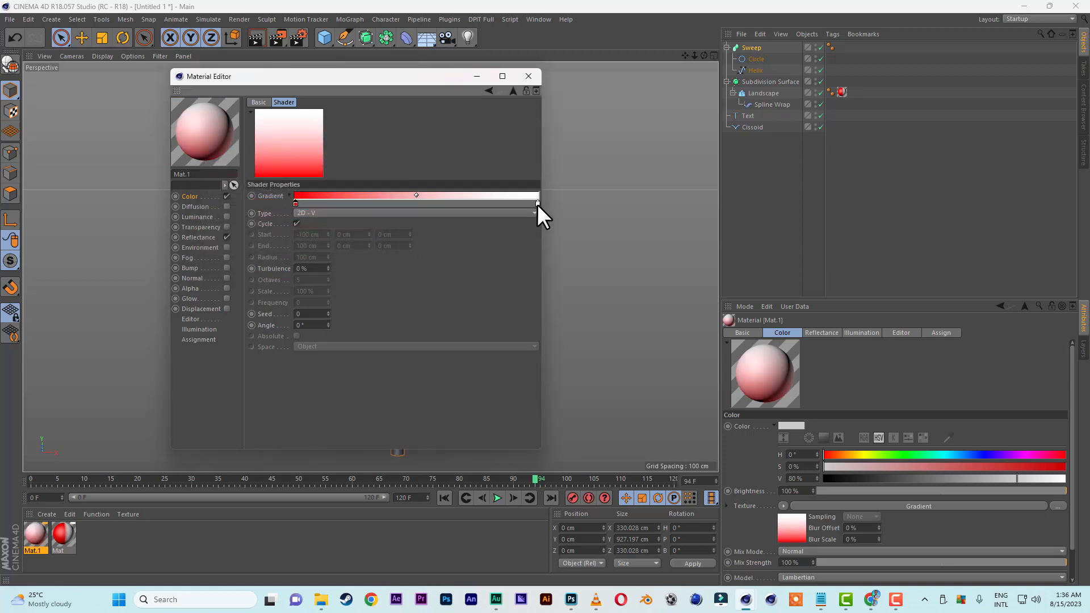
drag(537, 204, 356, 205)
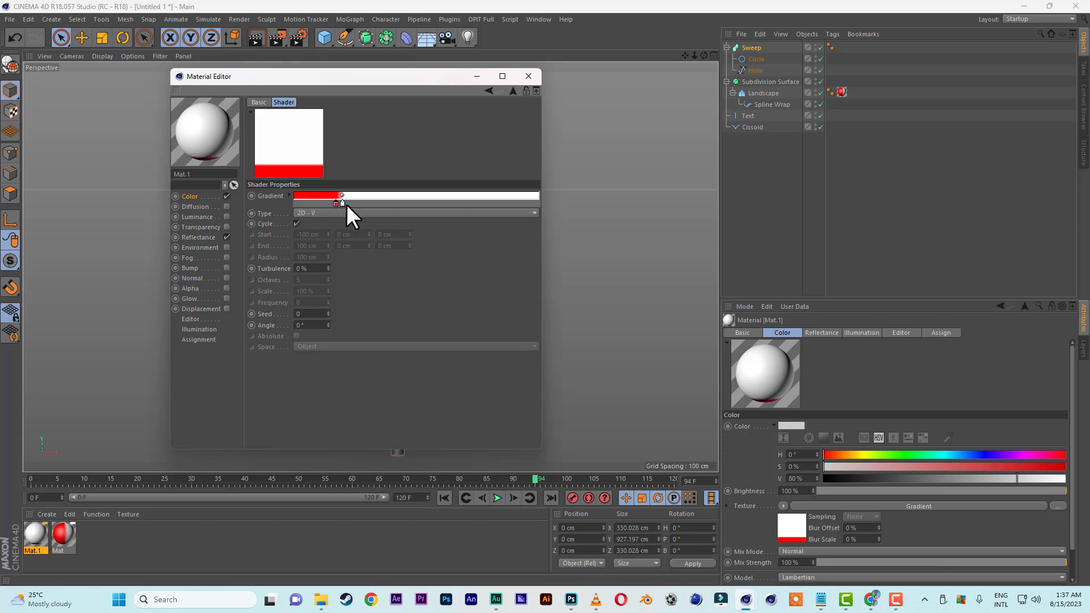
- Add a white knot and an adjacent red knot at 100% saturation to start a second red stripe in the gradient
click(380, 203)
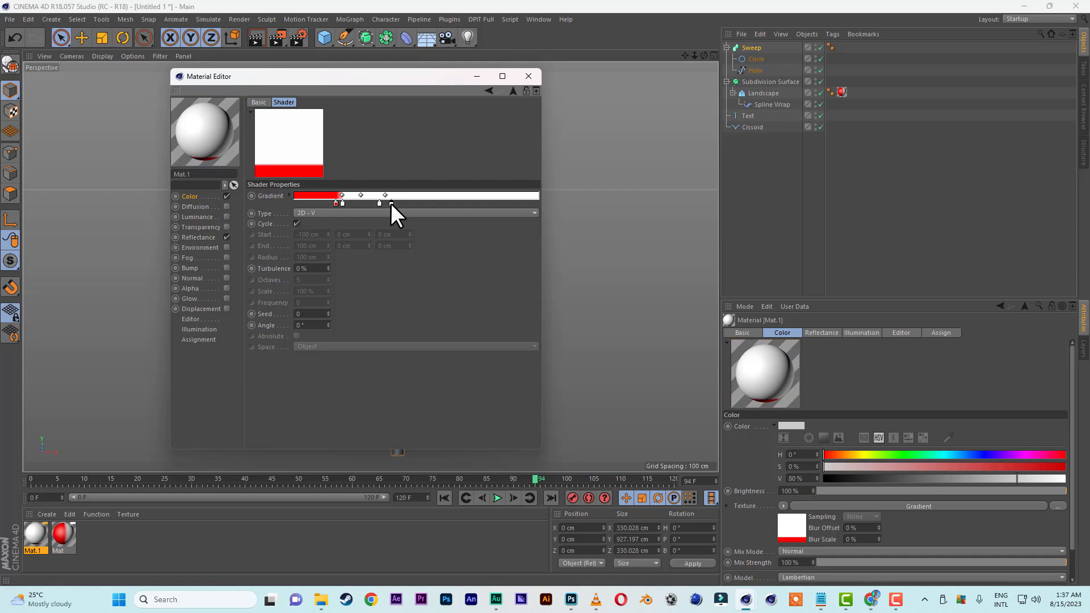
double_click(390, 202)
drag(363, 215, 503, 215)
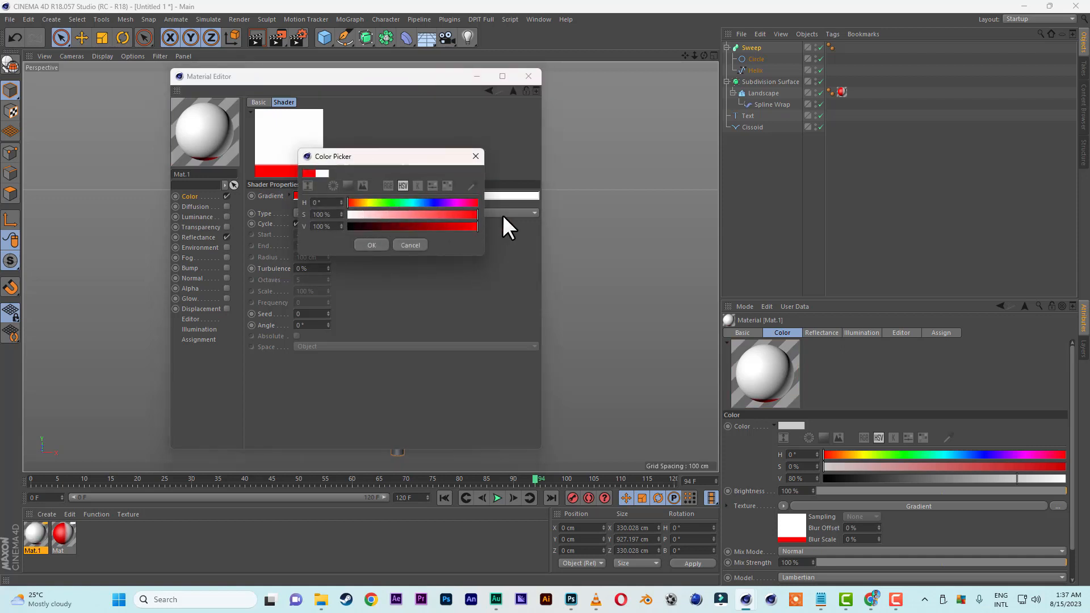
click(372, 245)
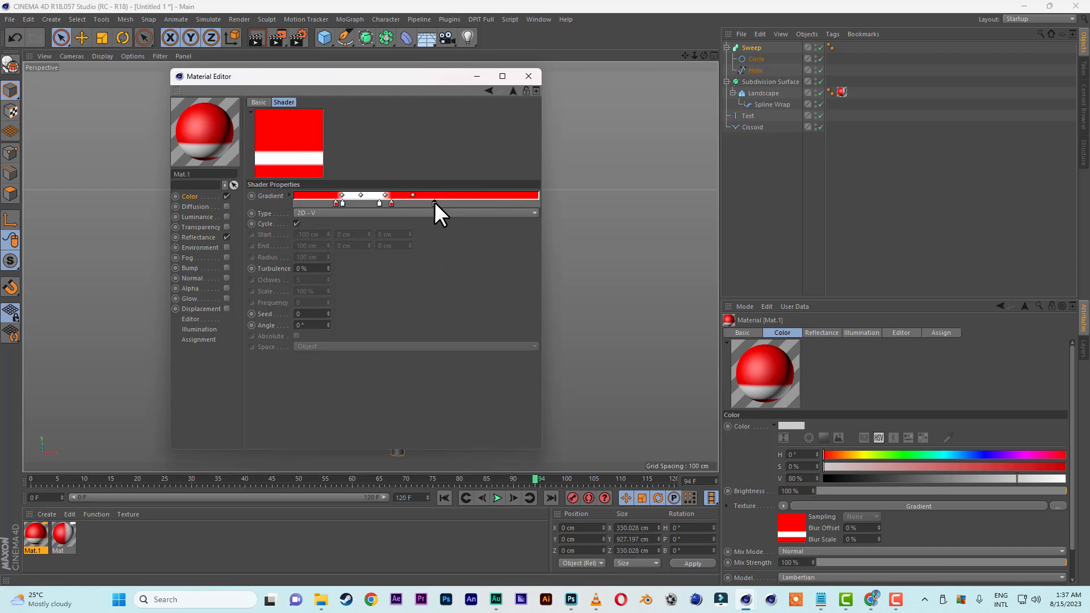
- End the second red stripe with a red knot closely followed by a white knot at 0% saturation
click(434, 202)
double_click(442, 203)
drag(431, 214, 375, 214)
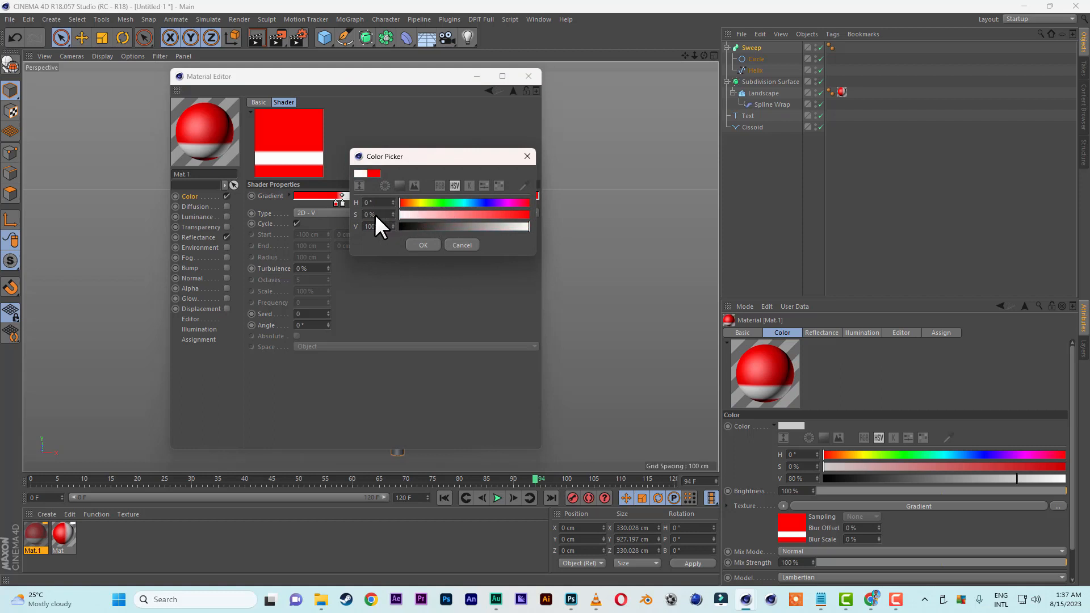
click(423, 245)
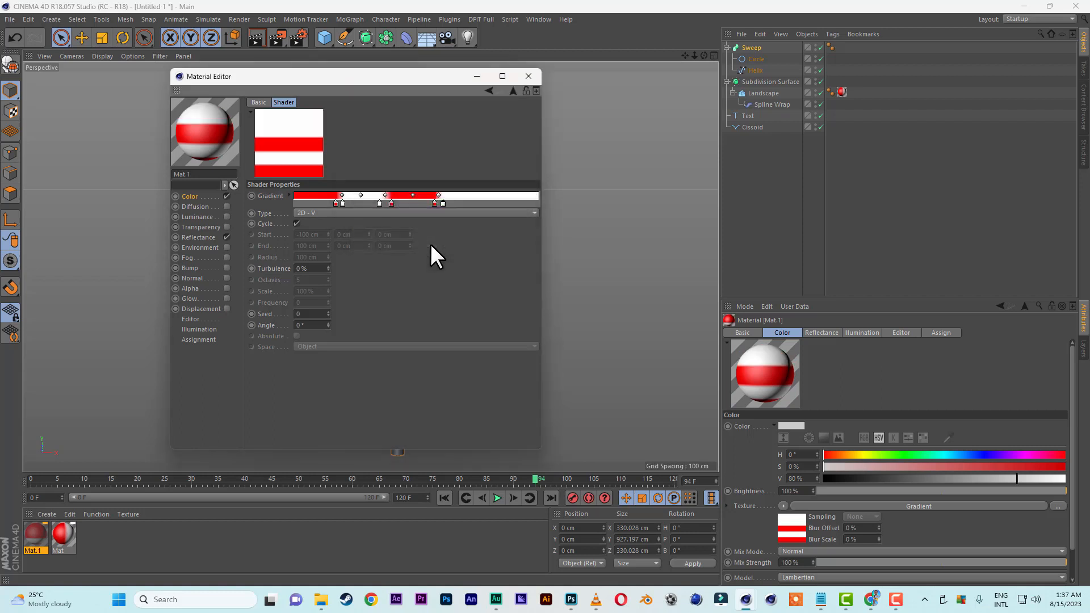
- Add a white knot and an adjacent red knot at 100% saturation for a third red stripe, and apply the striped material to the Sweep
click(488, 202)
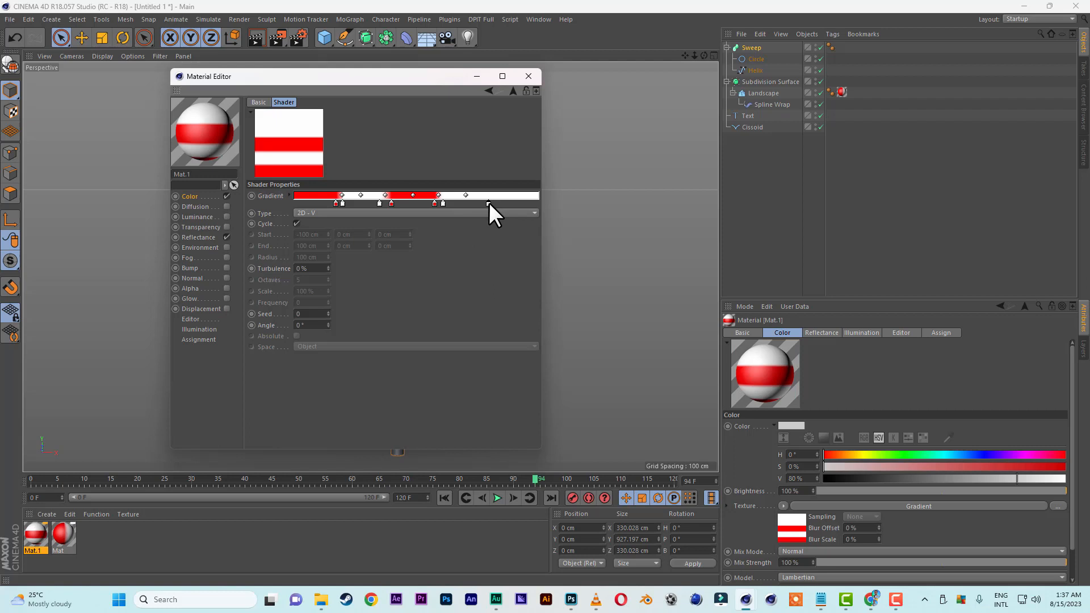
double_click(495, 203)
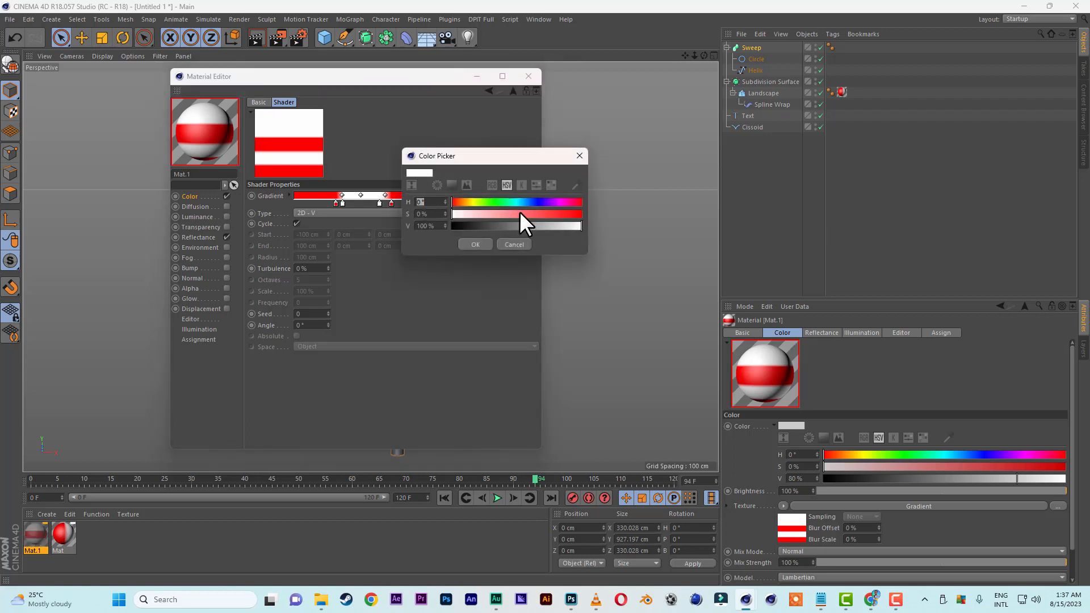
drag(520, 212, 626, 213)
click(474, 245)
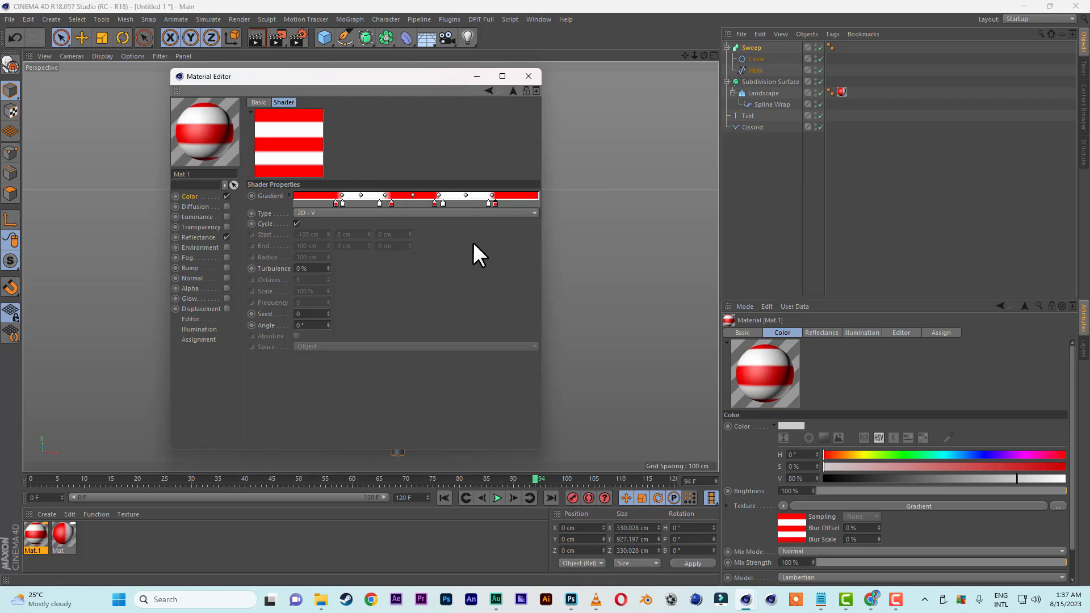
click(524, 77)
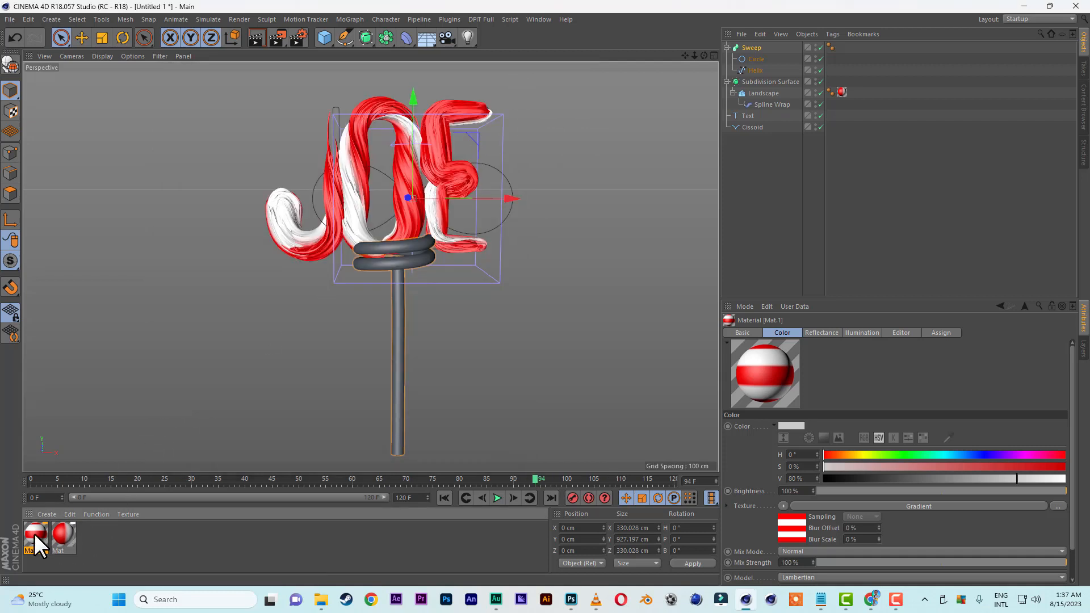
drag(34, 534, 746, 45)
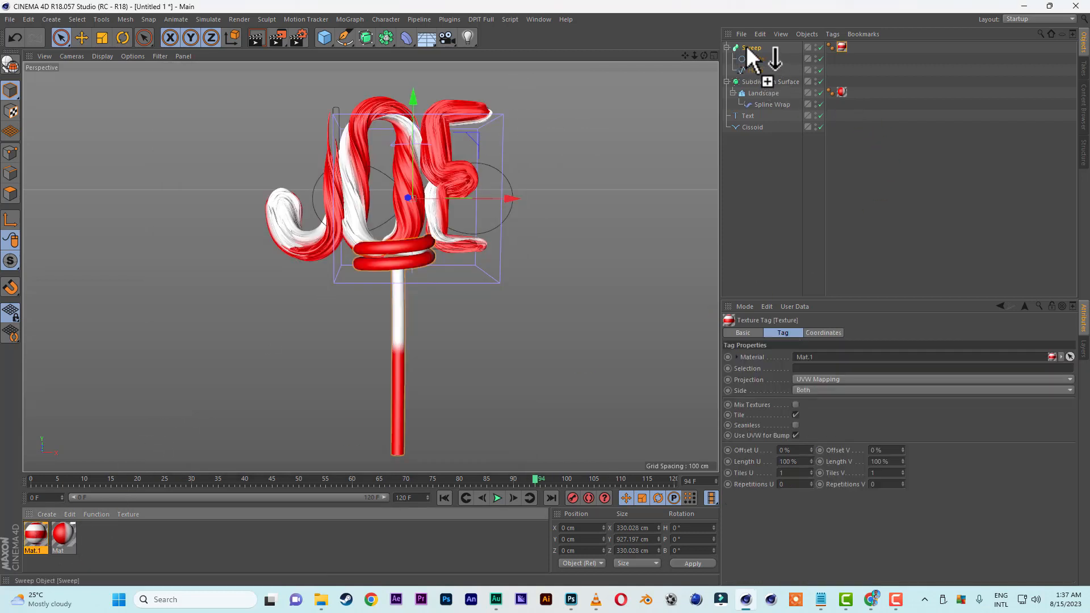
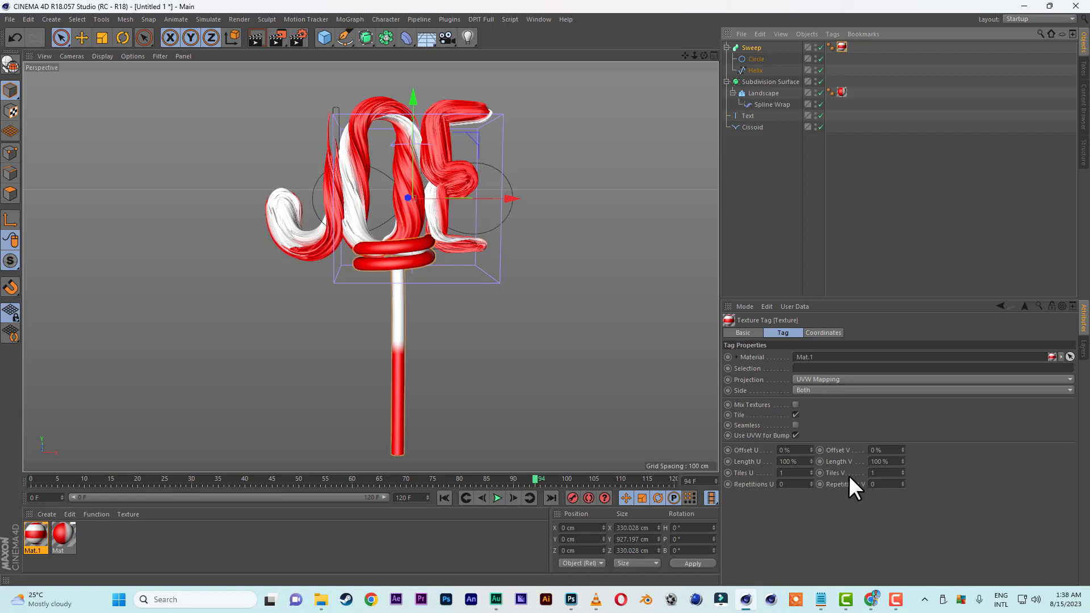
- Try Tiles V values of 2, 4 and 5 on the Sweep's texture tag and reset it to 1
click(790, 474)
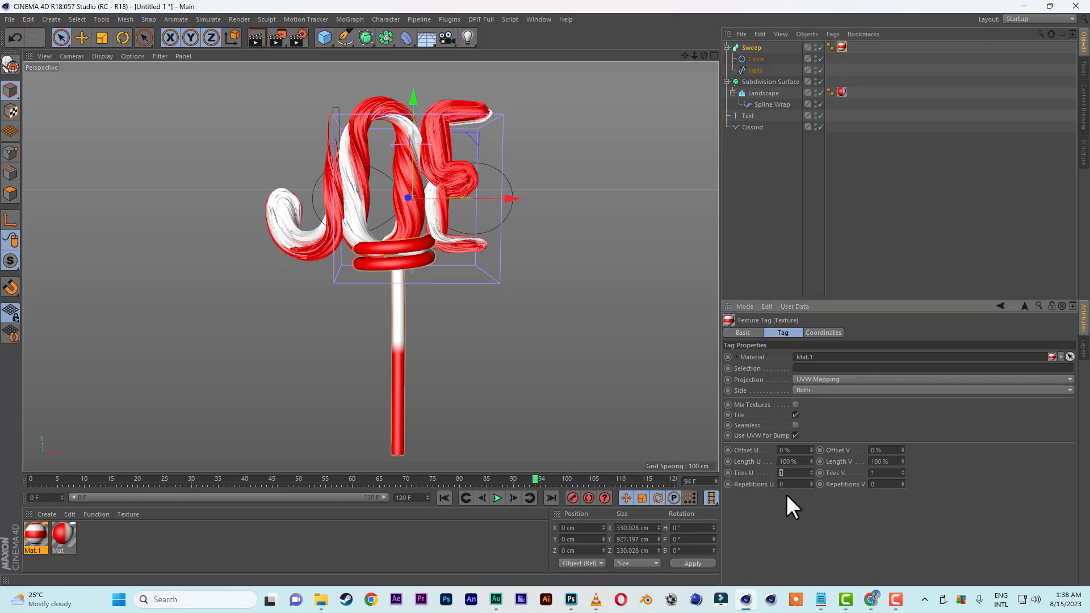
click(831, 504)
click(887, 473)
text(2)
click(978, 494)
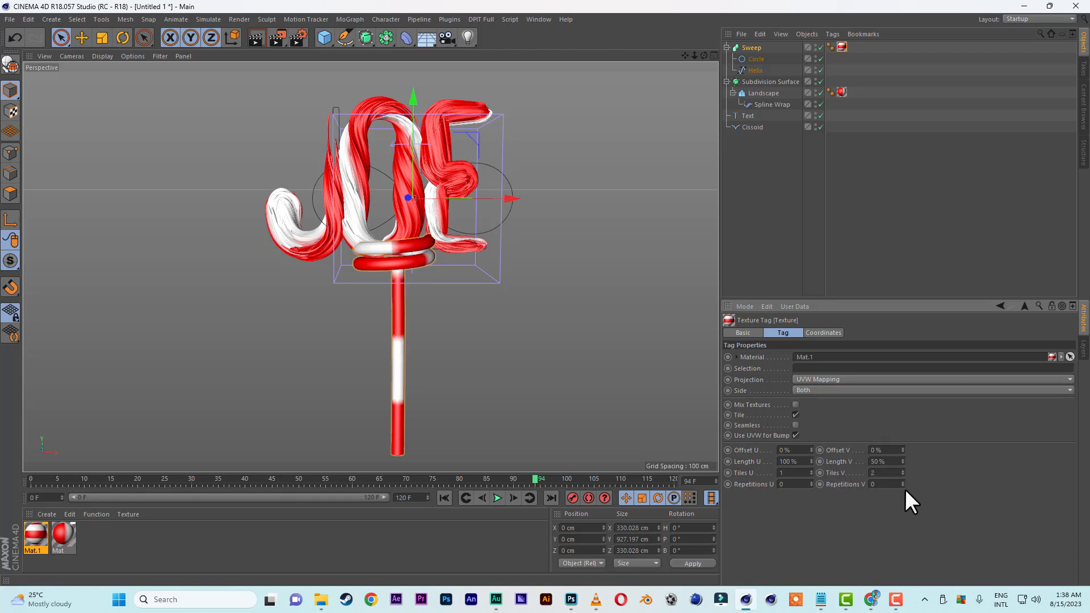
click(886, 472)
text(4)
click(1023, 498)
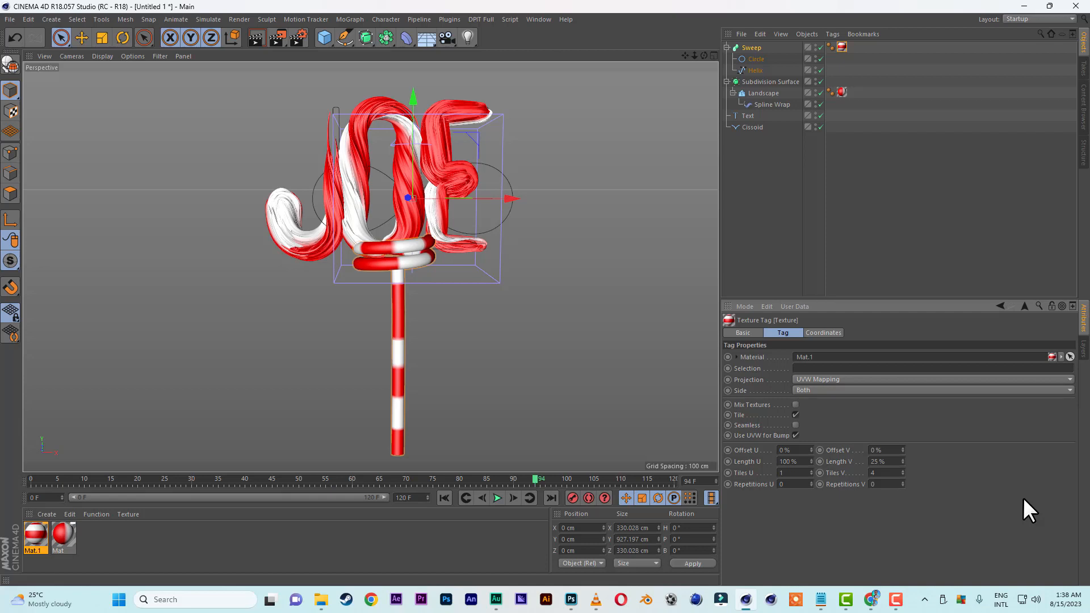
click(884, 472)
text(5)
click(979, 492)
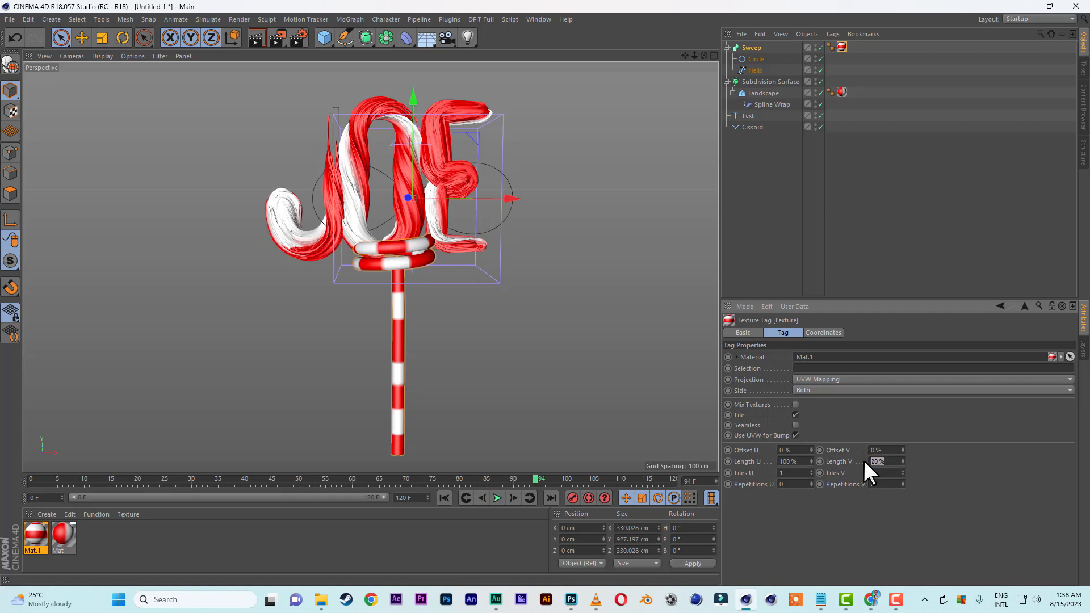
click(877, 473)
text(1)
click(983, 492)
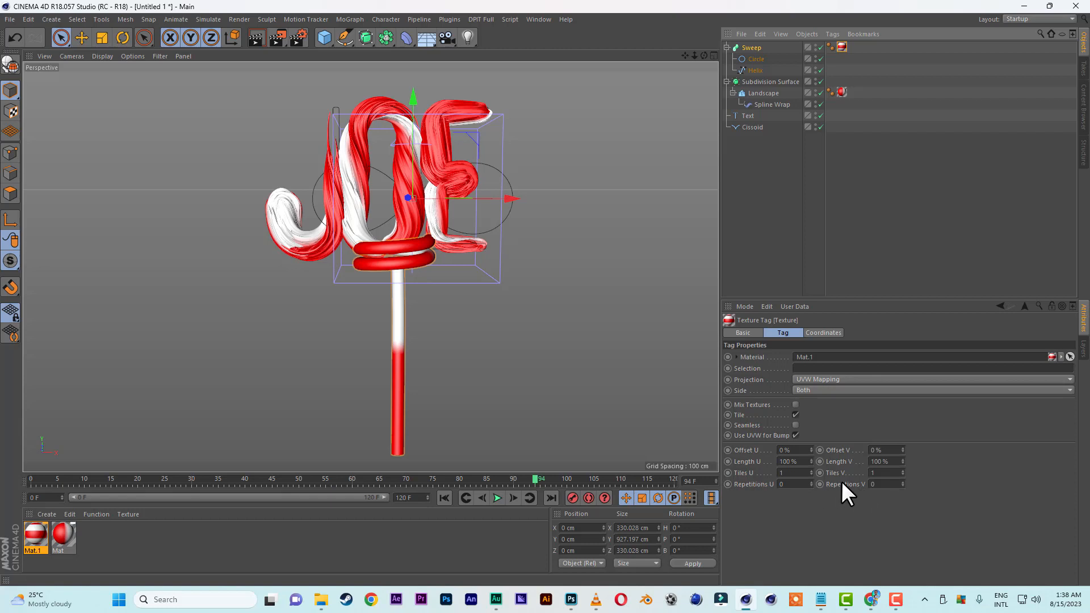
- Set Tiles V to 5 on the Sweep's texture tag to repeat the stripes along the stick
click(873, 473)
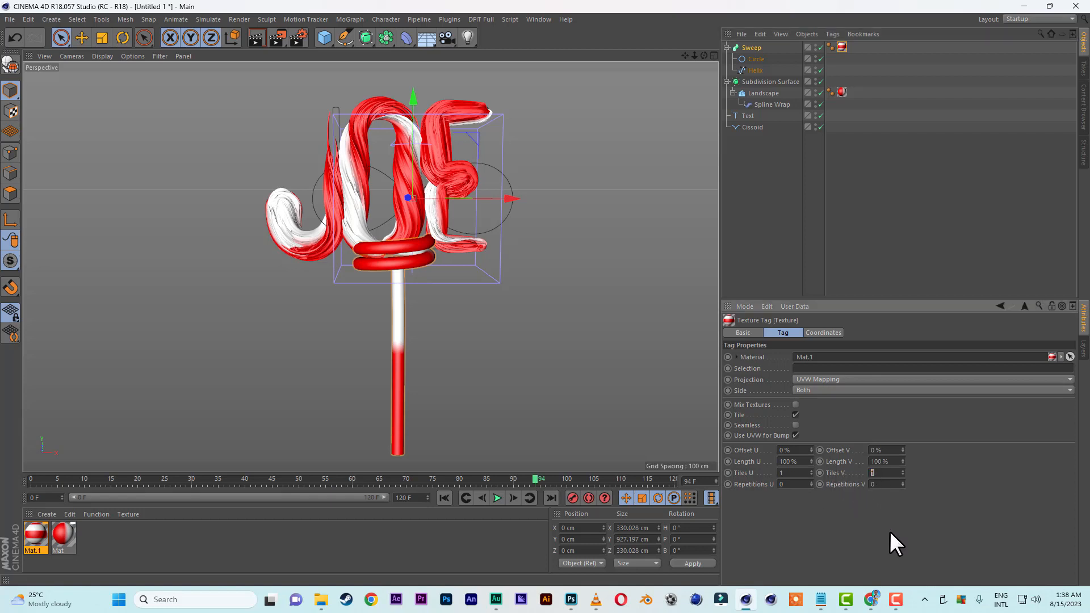
text(5)
key(Return)
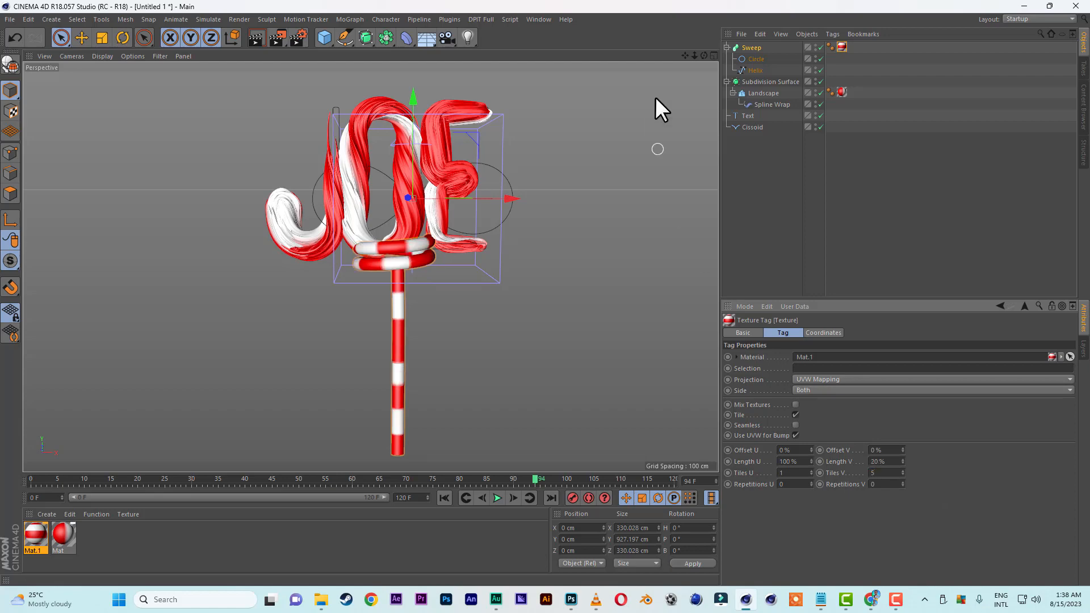
- Play the animation from the first frame to review the brush-stroke letters together with the striped stick
mouse_move(703, 55)
mouse_down()
mouse_move(659, 57)
mouse_move(703, 55)
mouse_move(642, 166)
mouse_up()
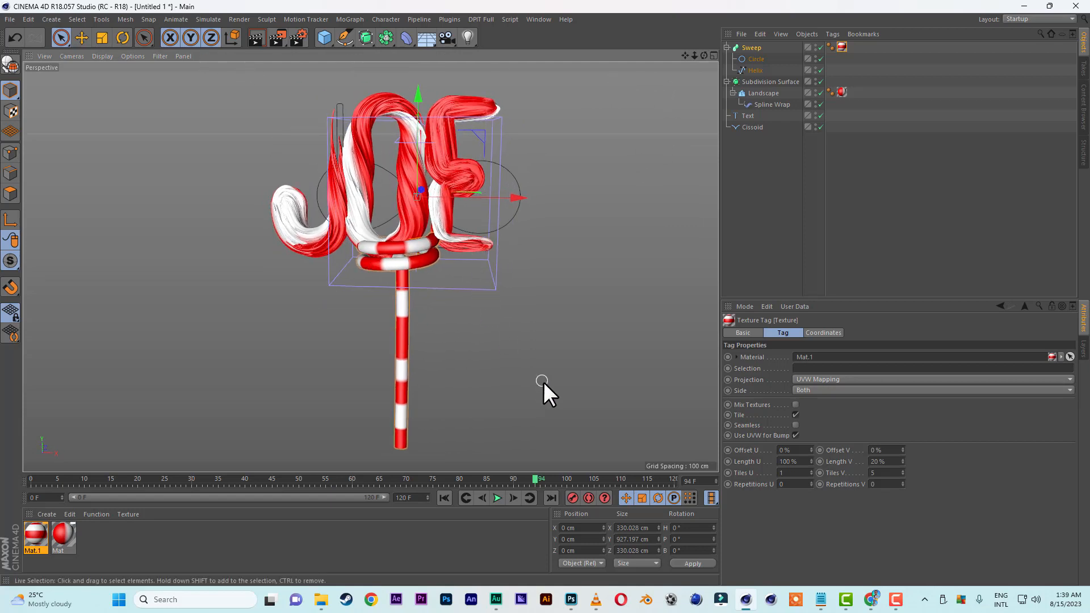
mouse_move(704, 55)
mouse_down()
mouse_move(694, 64)
mouse_move(704, 56)
mouse_up()
click(444, 498)
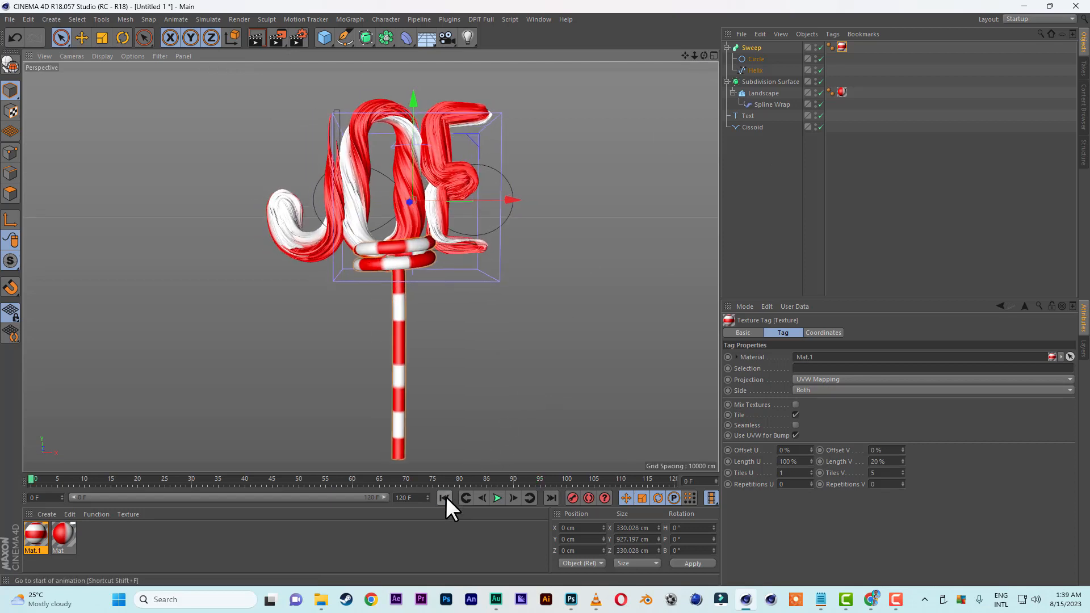
click(498, 497)
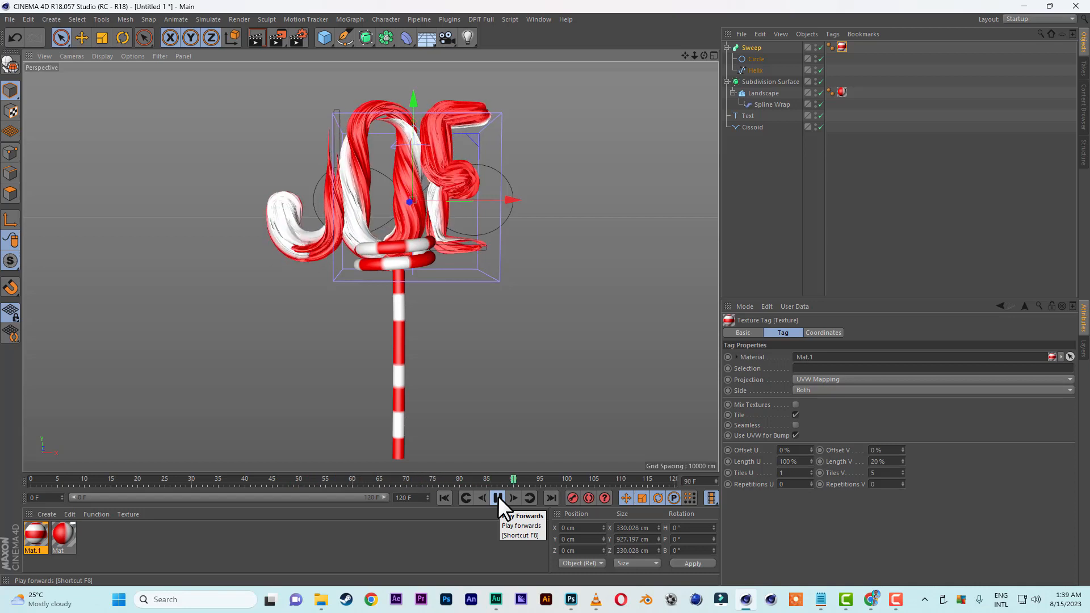
click(499, 498)
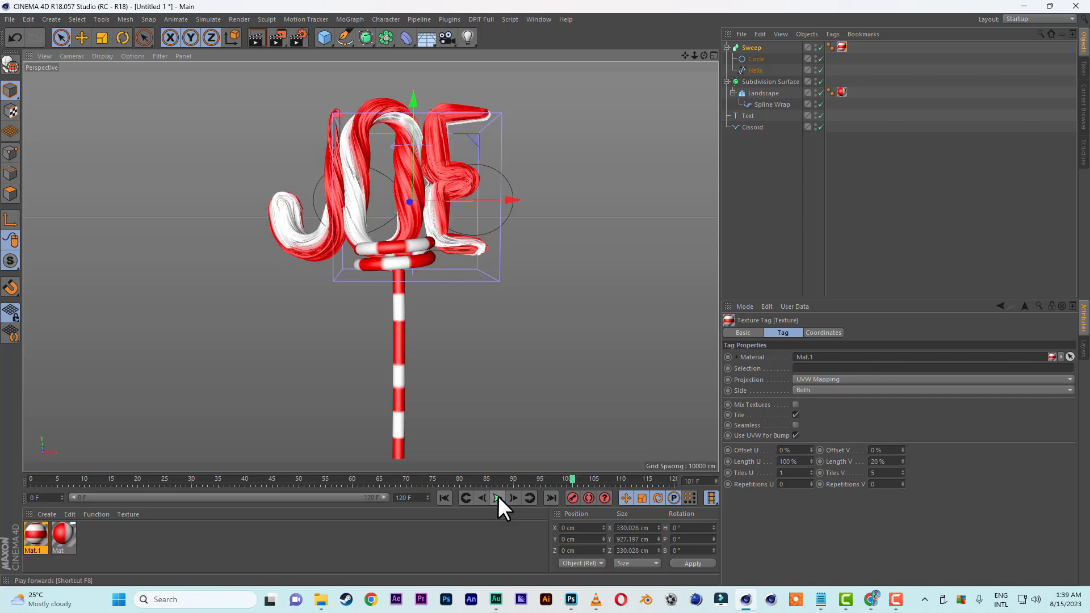
- Change the reflectance type of the stick's material Mat.1 to Reflection (Legacy) with a reflection strength of 40%
click(753, 49)
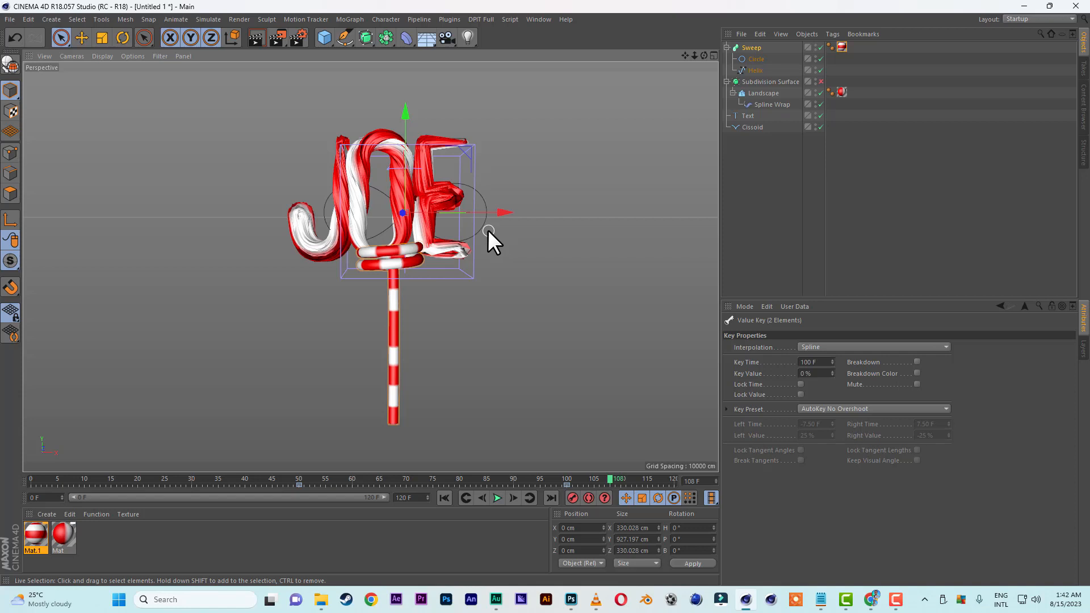
double_click(34, 536)
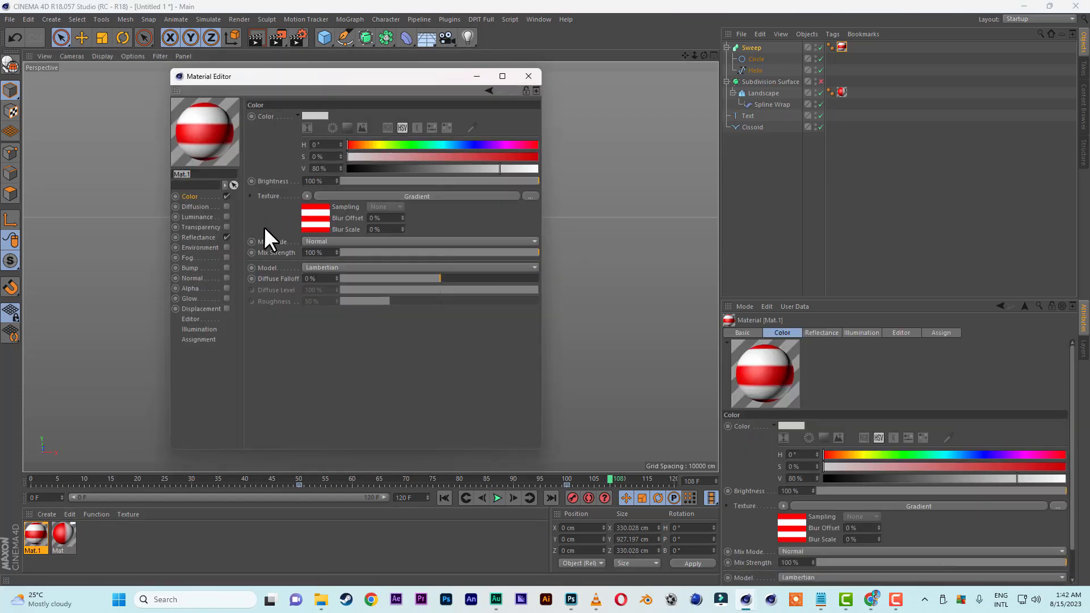
drag(279, 79, 665, 73)
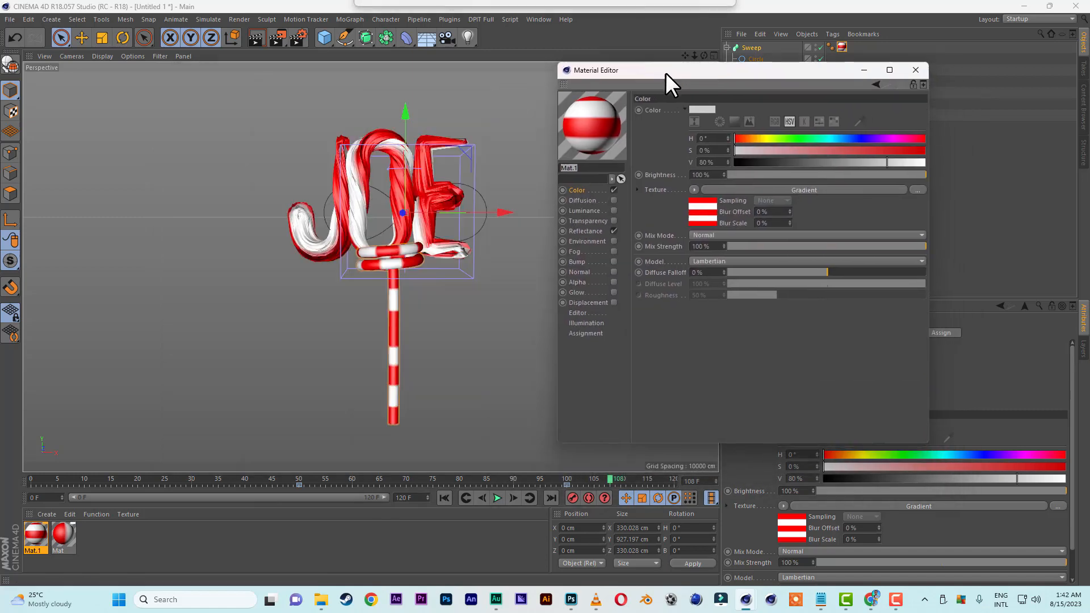
click(586, 231)
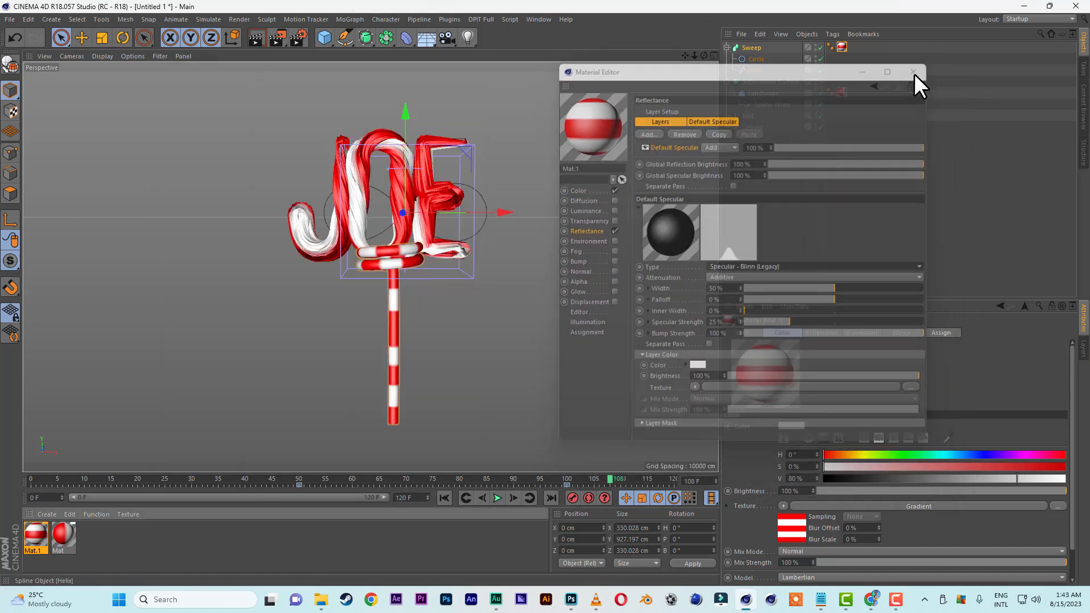
click(916, 69)
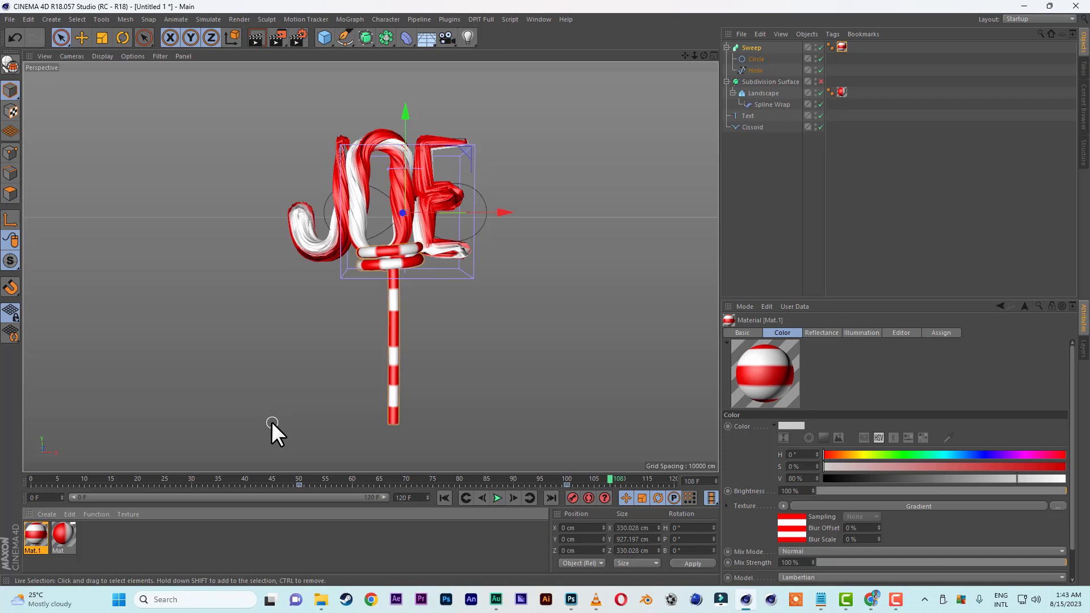
double_click(40, 531)
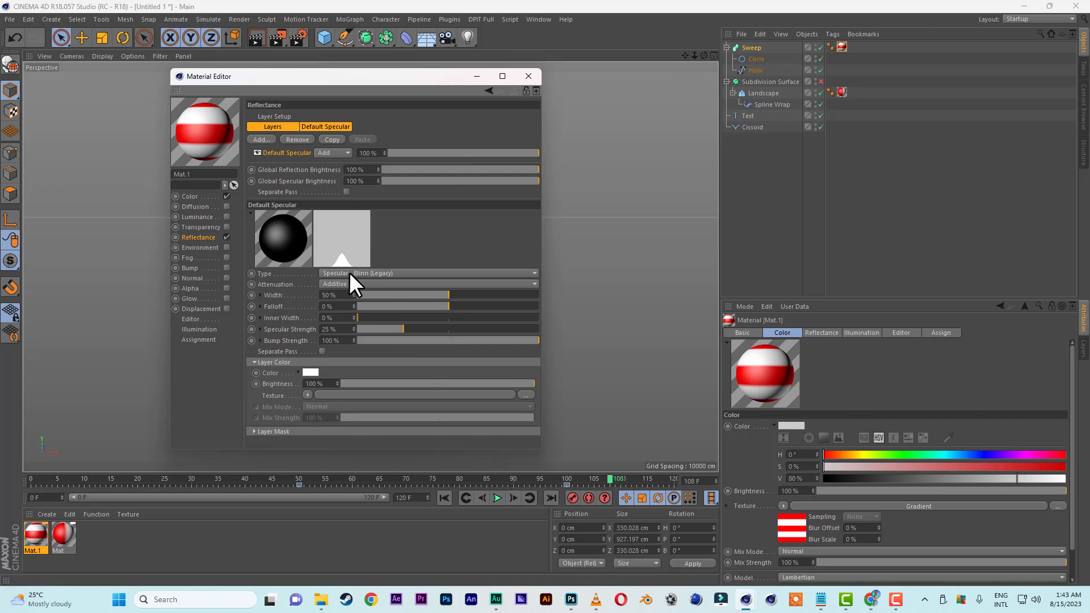
click(380, 273)
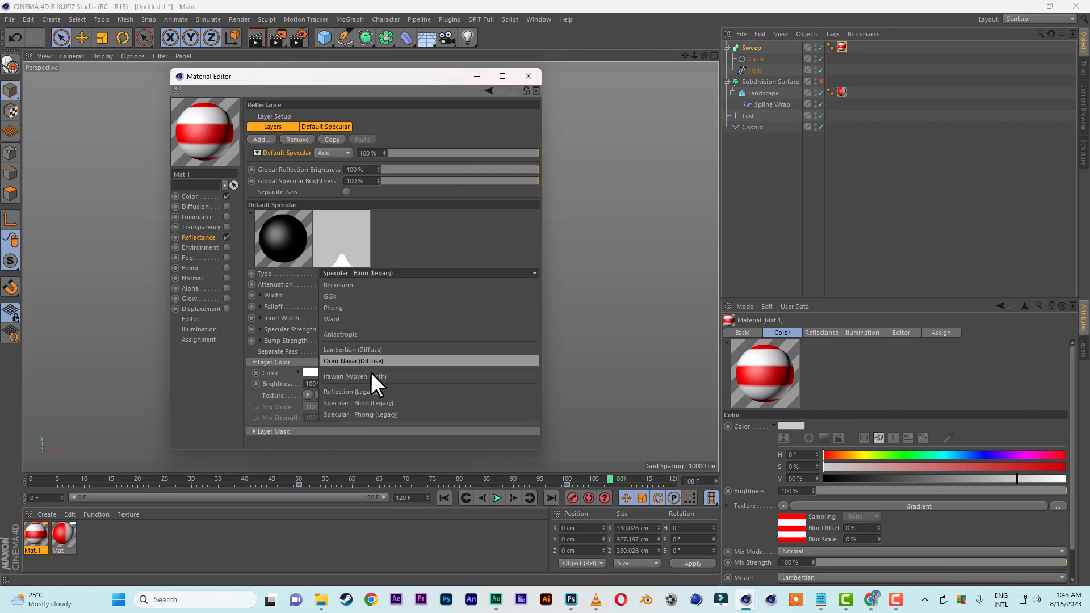
click(370, 391)
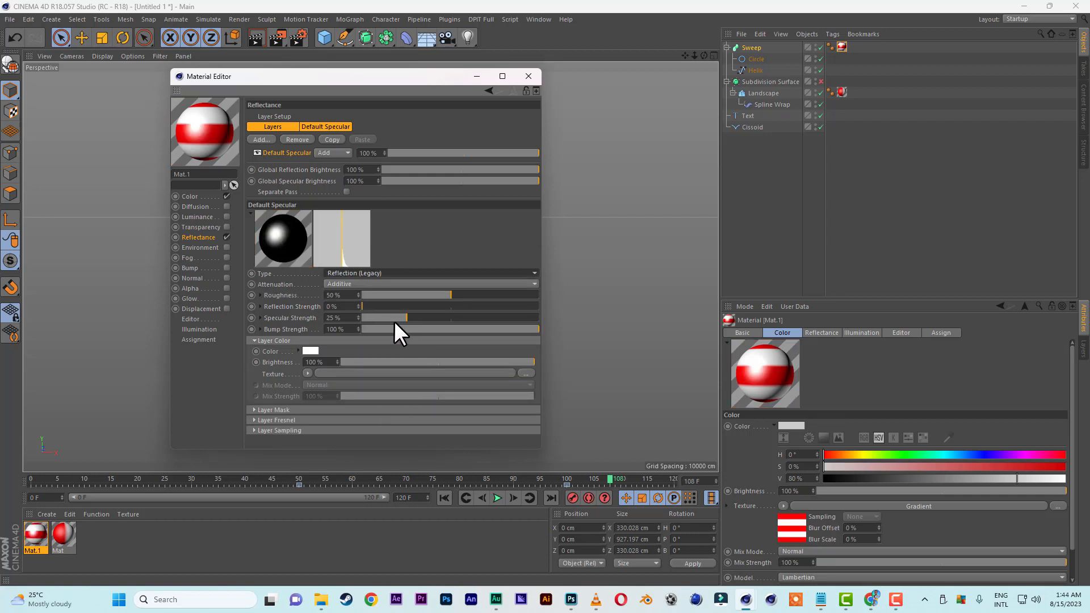
drag(373, 304, 423, 304)
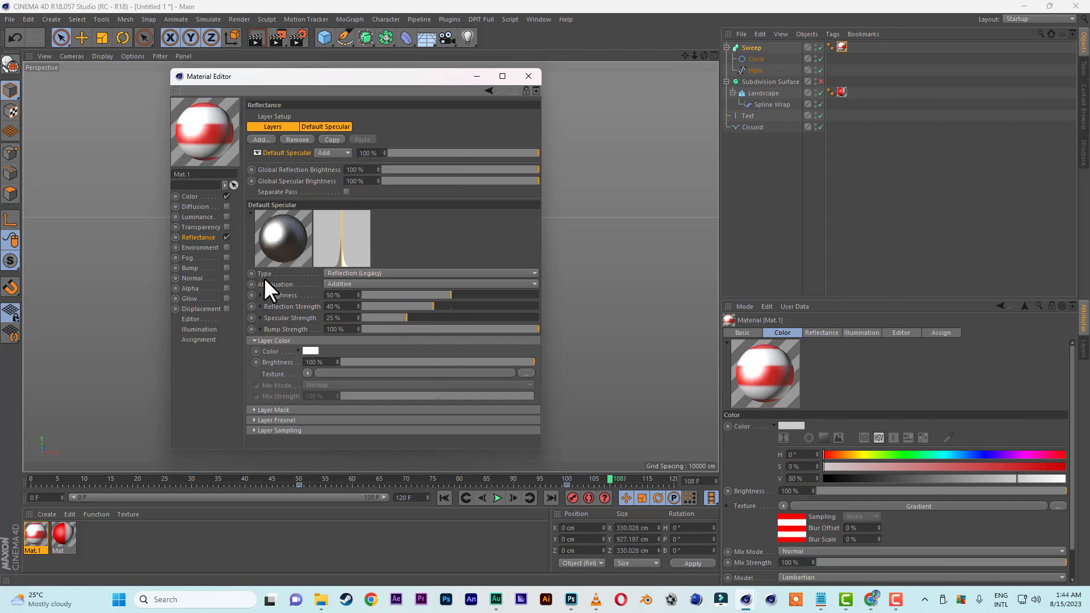
drag(347, 76, 516, 74)
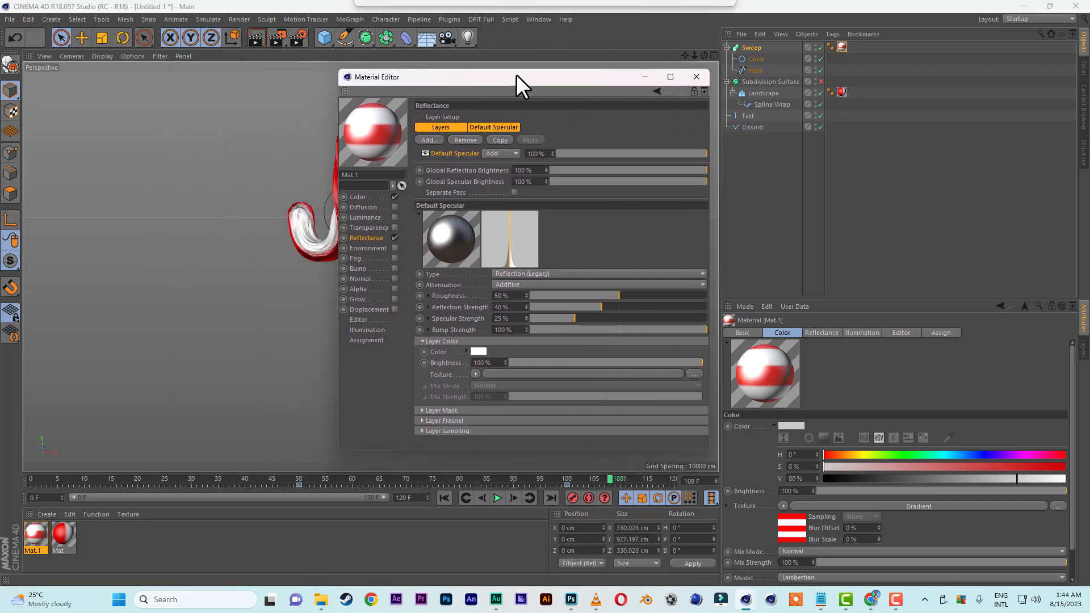
click(695, 77)
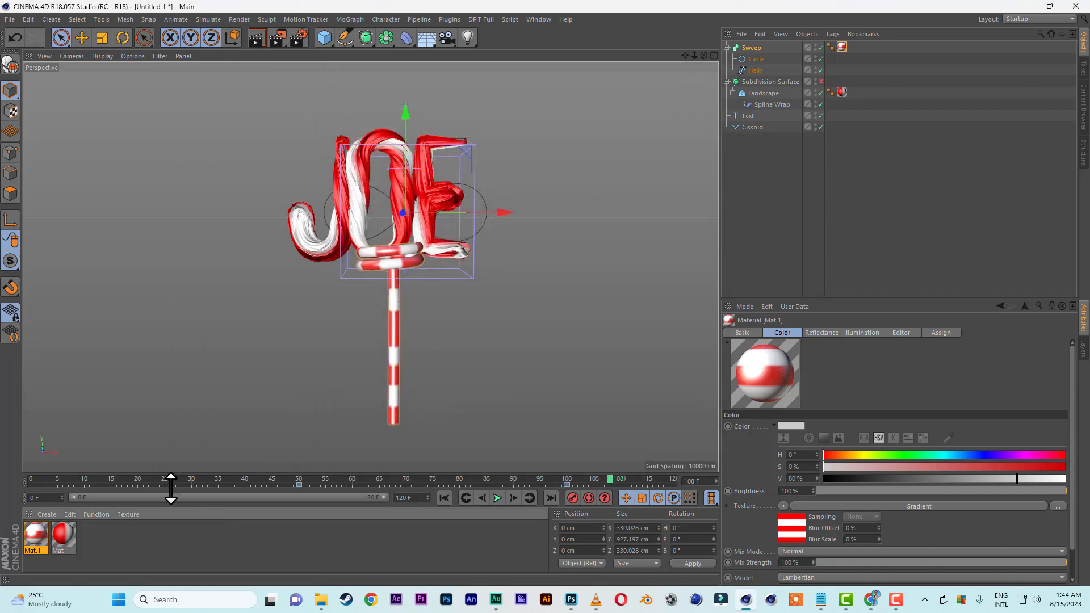
- Change the reflectance of the letters' material Mat to Reflection (Legacy) at 45% reflection strength and render the view
double_click(63, 534)
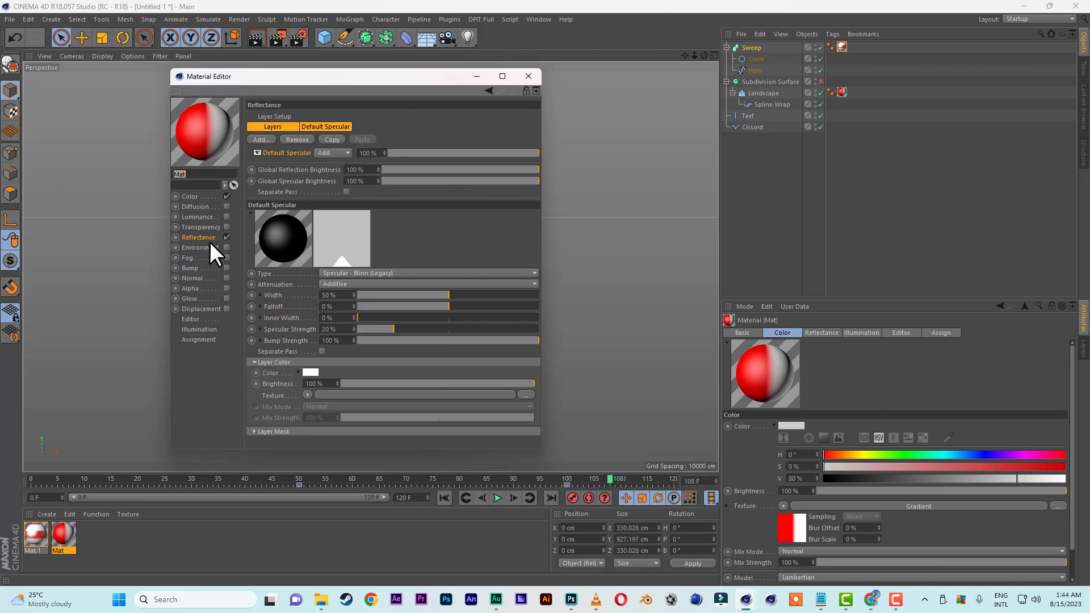
click(209, 238)
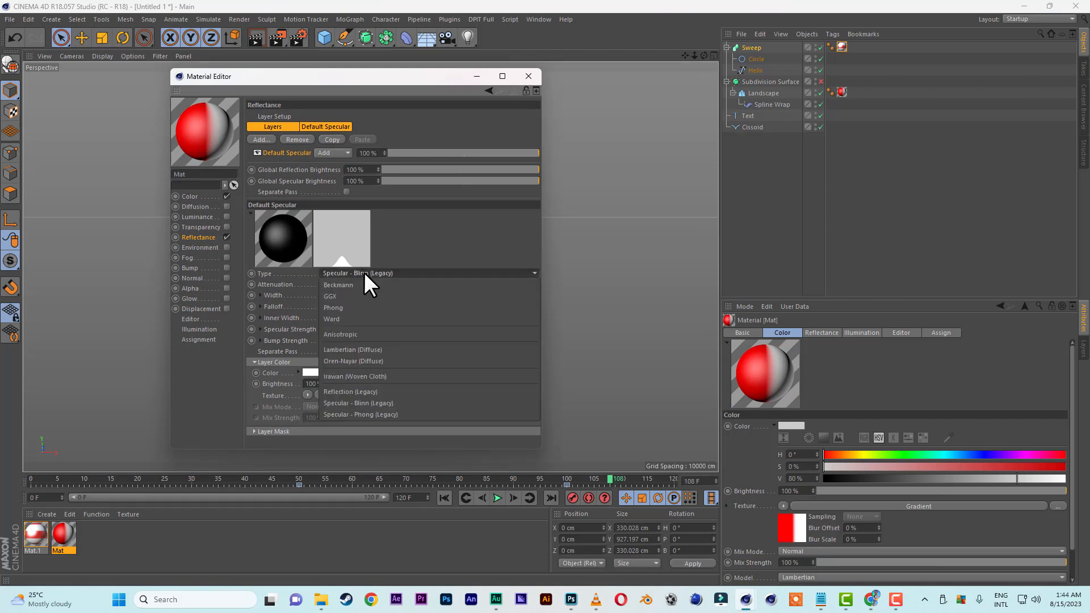
click(379, 392)
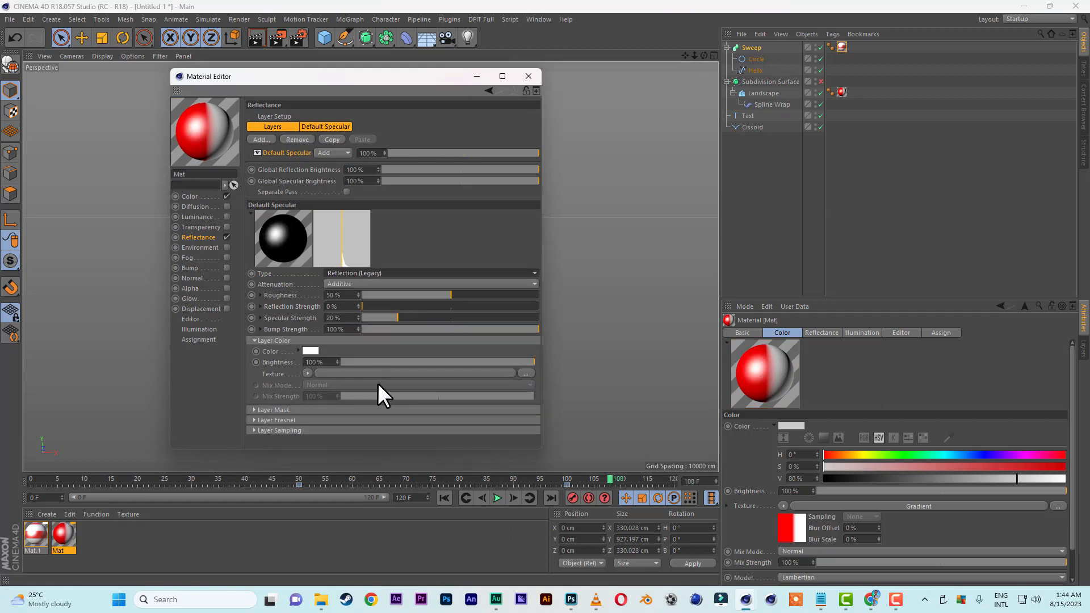
drag(375, 308, 414, 307)
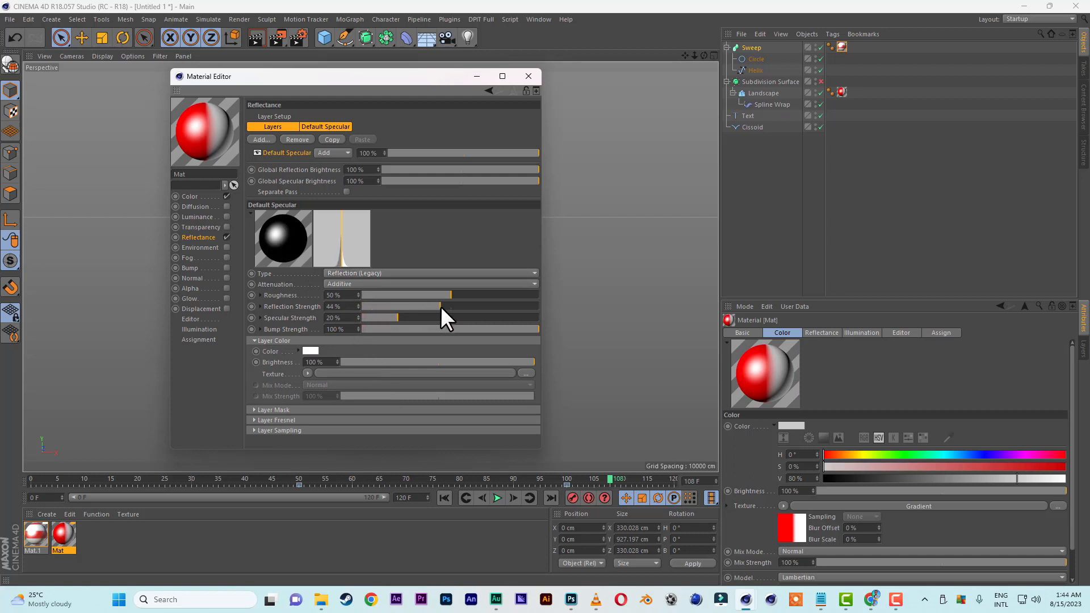
drag(443, 307, 440, 309)
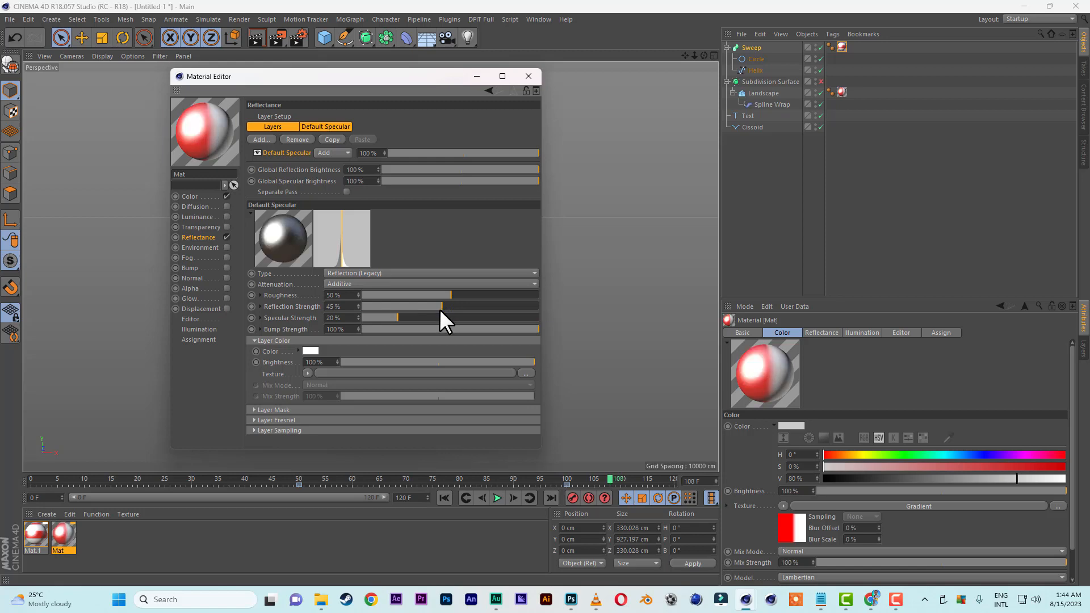
click(527, 76)
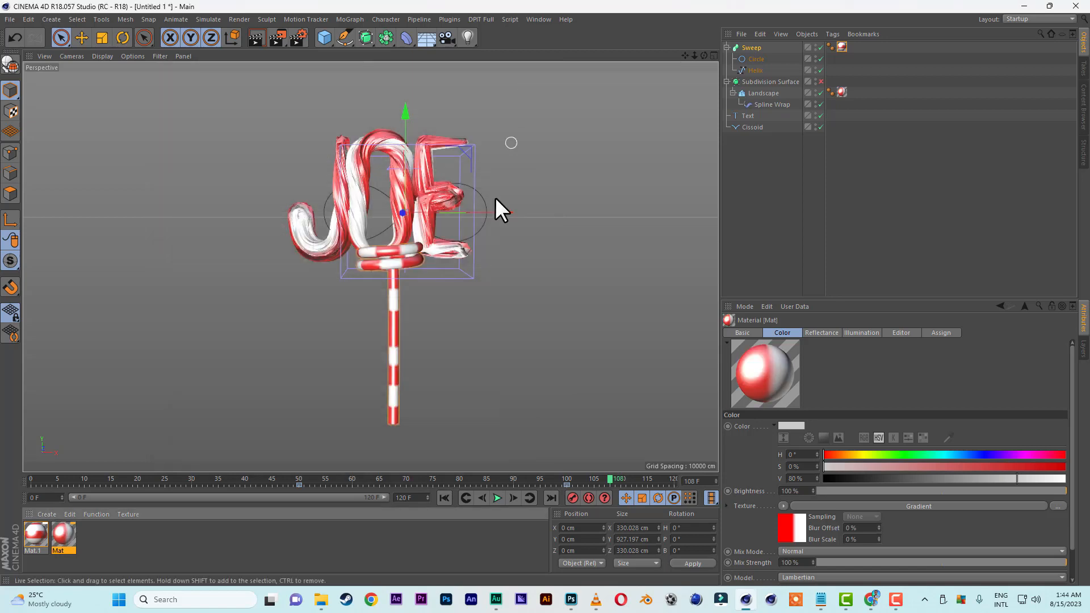
click(250, 36)
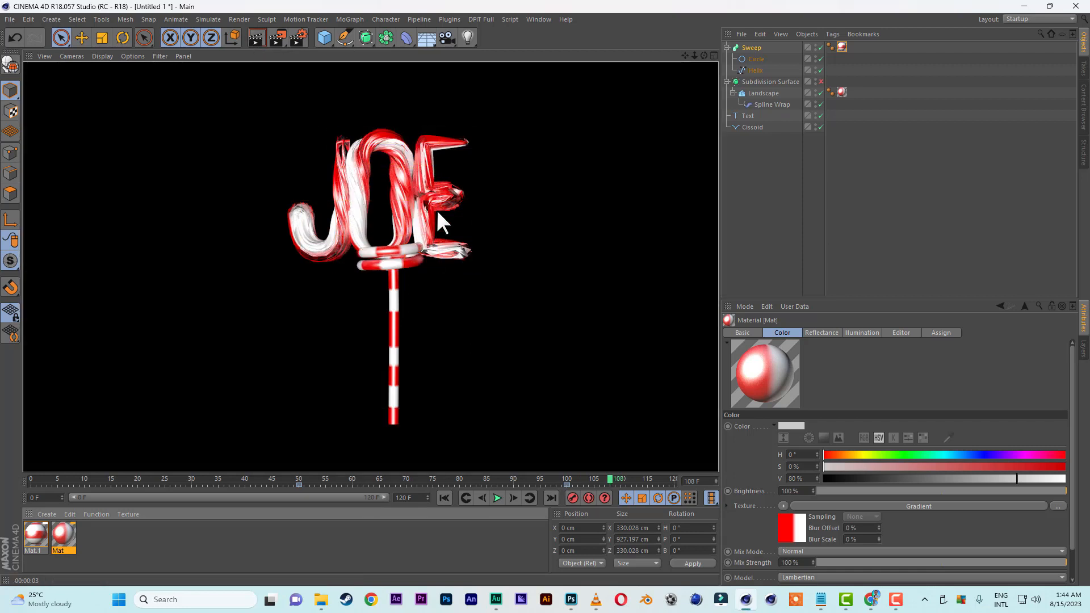
- Add a light and an Array object, and place the light inside the Array to duplicate it around the letters
click(466, 38)
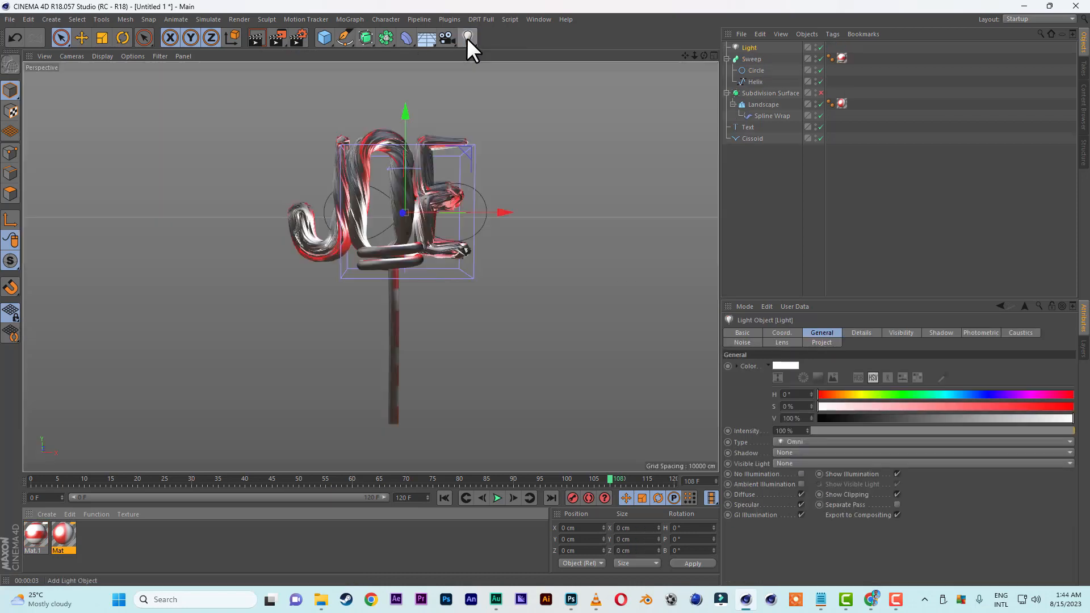
click(393, 43)
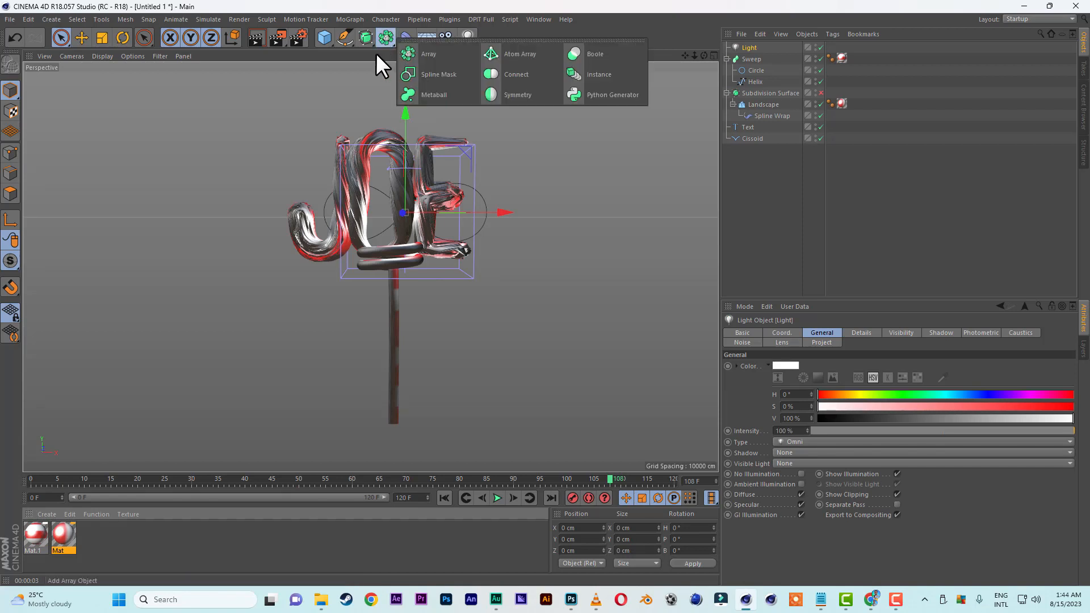
click(386, 37)
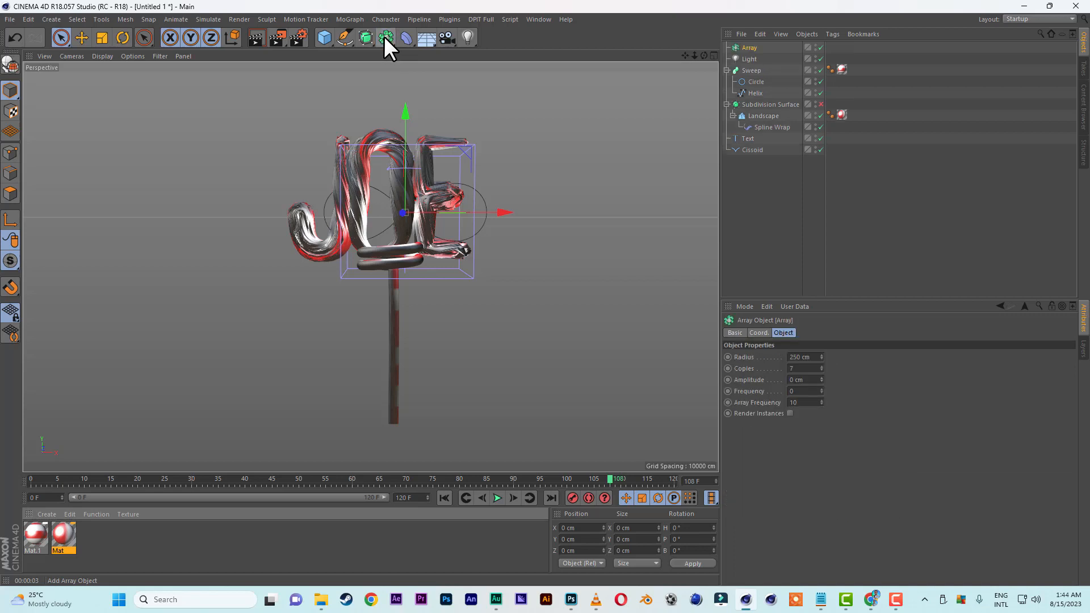
drag(749, 57, 748, 47)
click(749, 48)
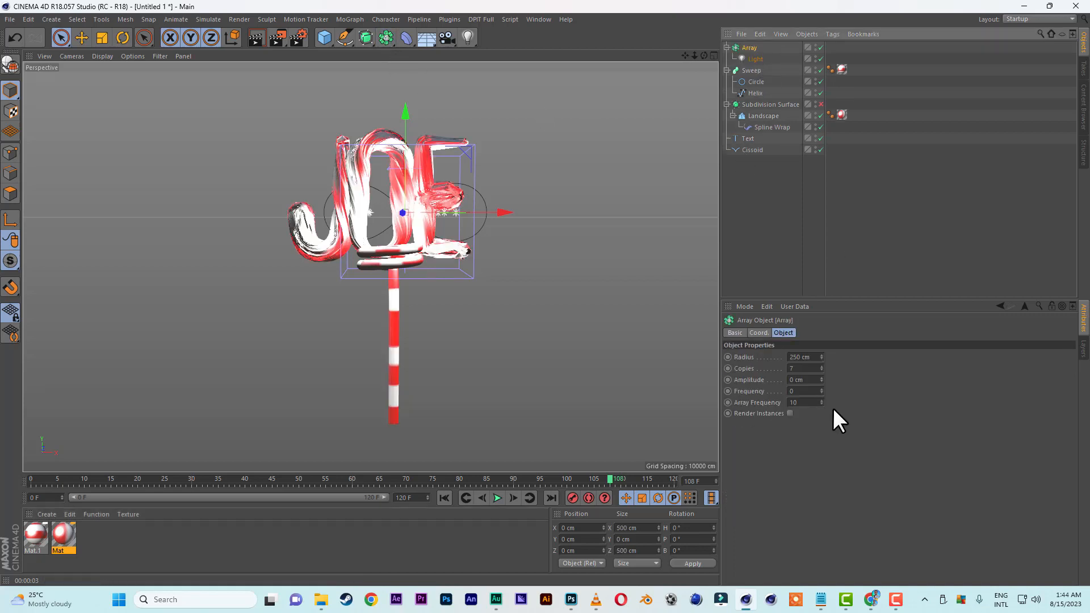
- Try 4 light copies in the Array and reduce the number to 3, checking the layout from above
click(801, 369)
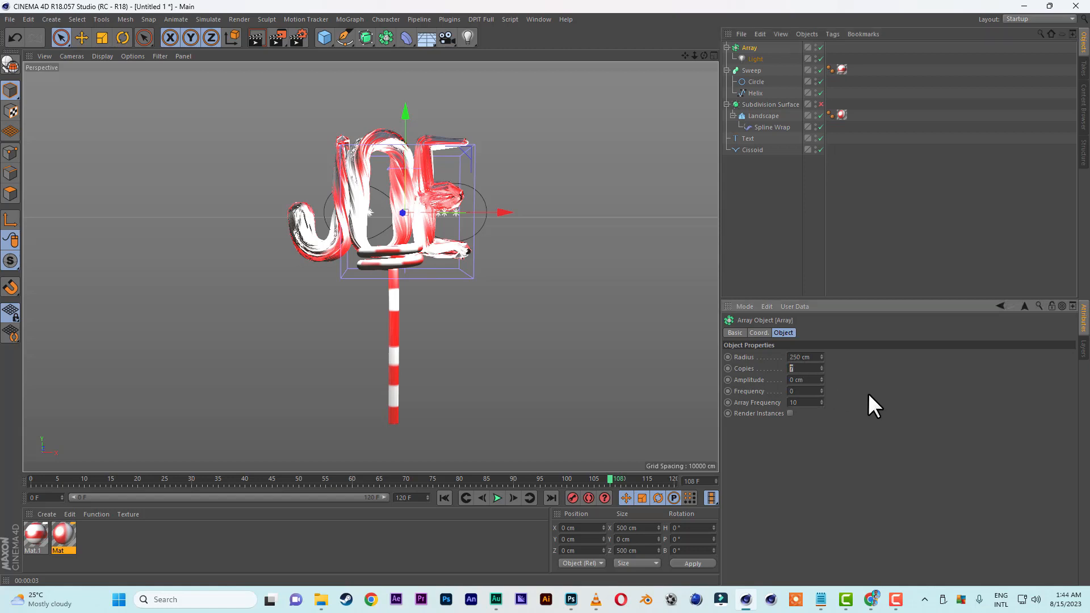
text(4)
key(Return)
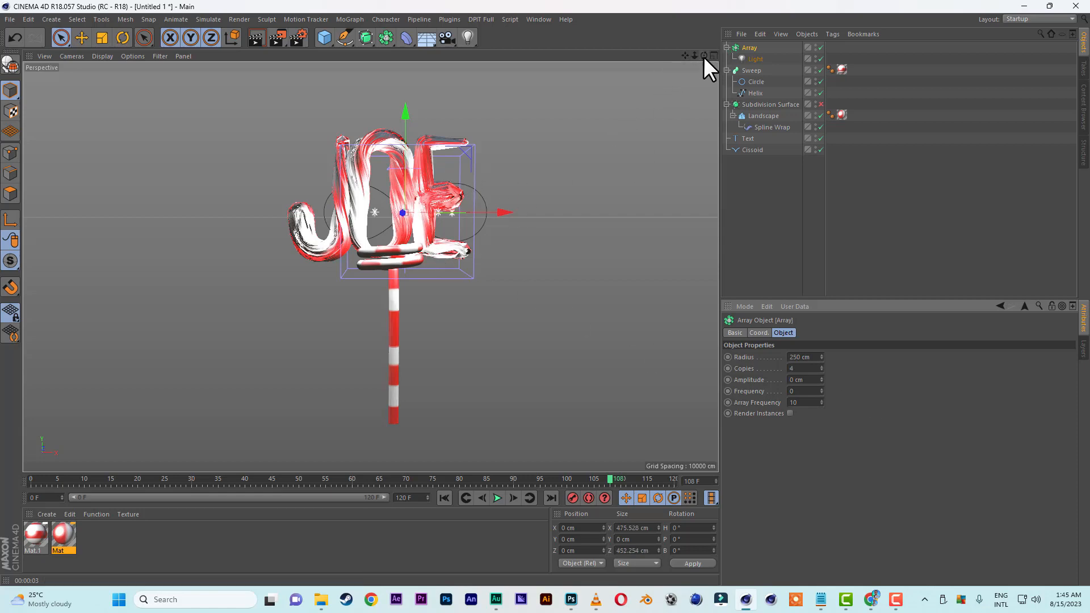
drag(704, 56, 713, 121)
click(803, 369)
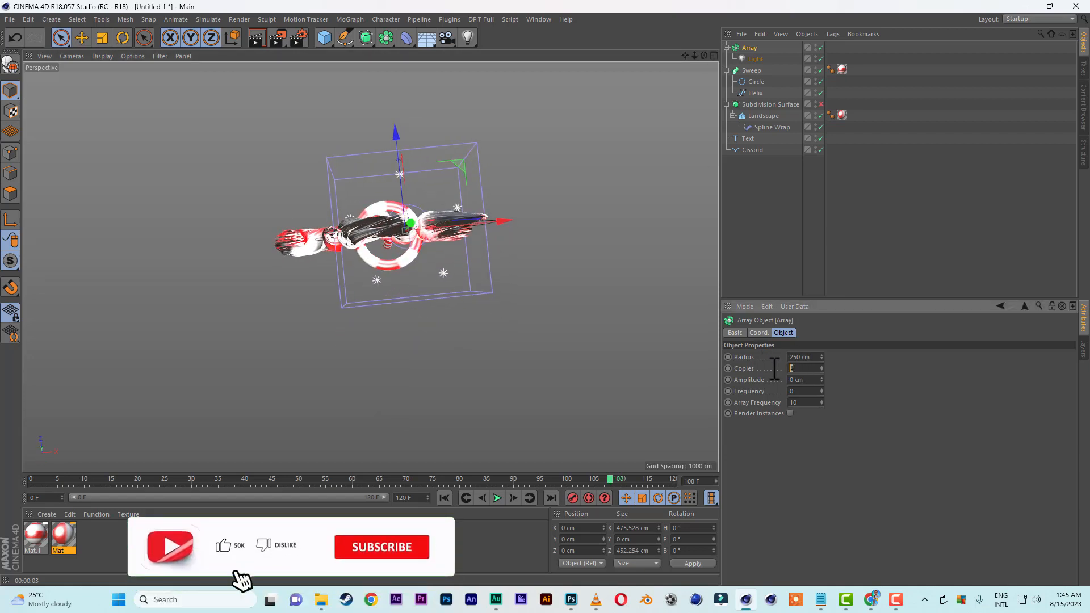
text(3)
key(Return)
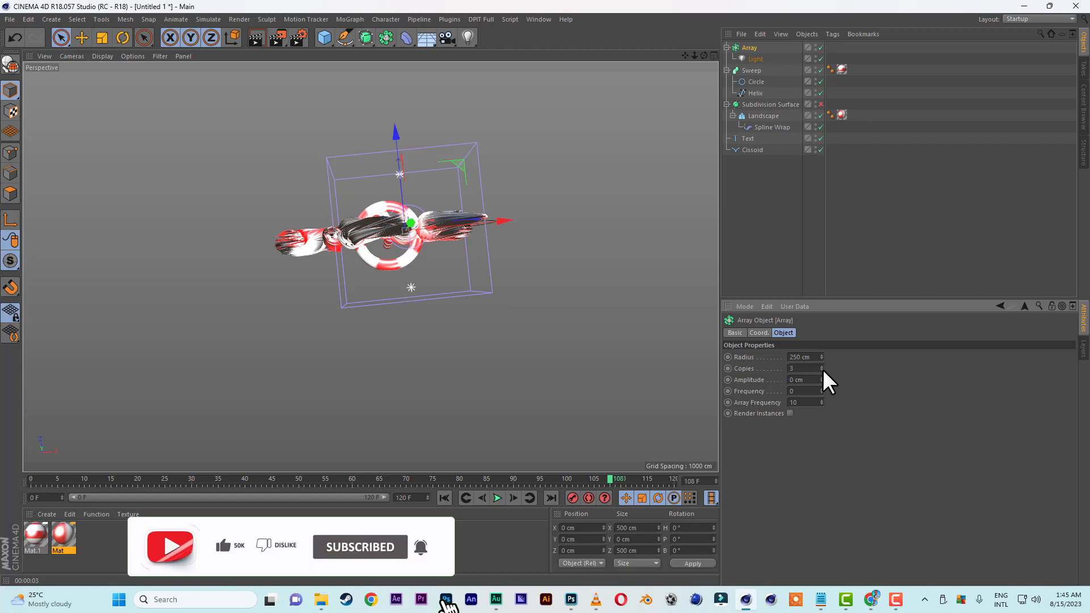
- Set the Array's radius to 1250 cm and check how the lights surround the letters
text(1)
key(Return)
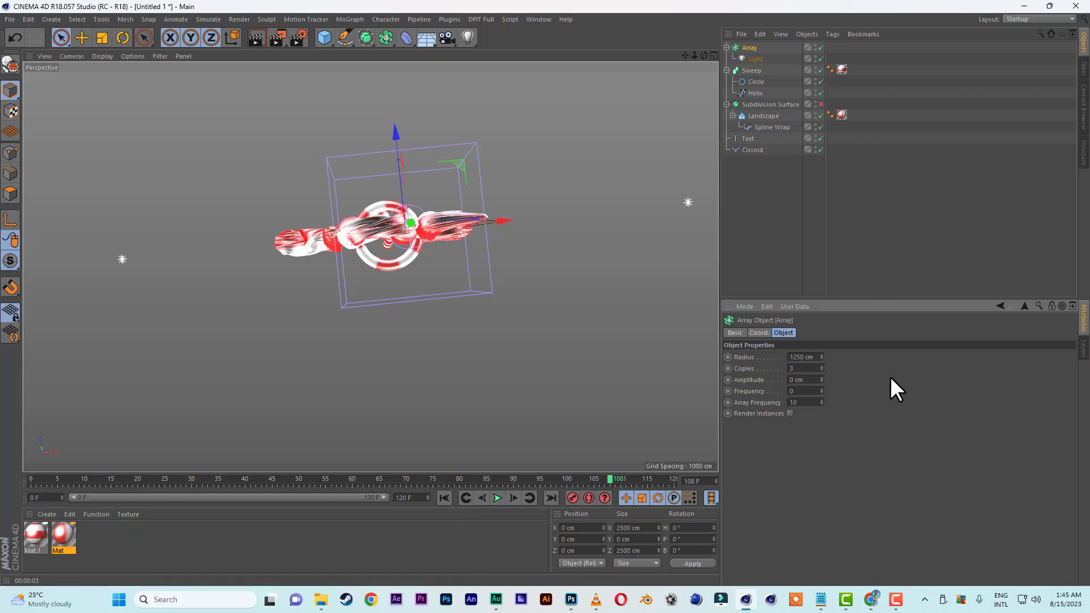
drag(696, 55, 602, 56)
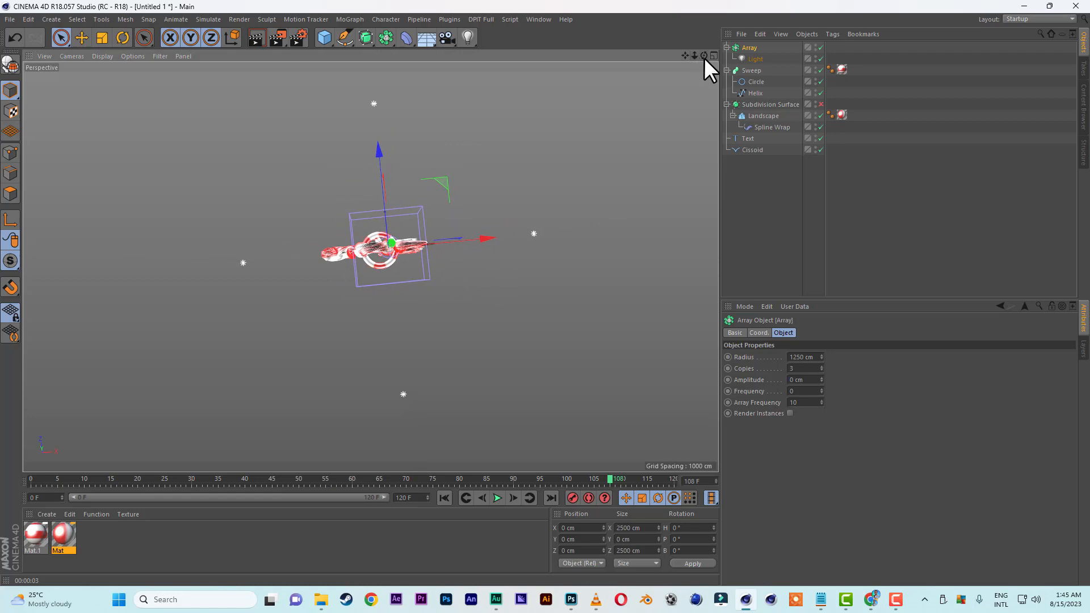
drag(704, 57, 701, 86)
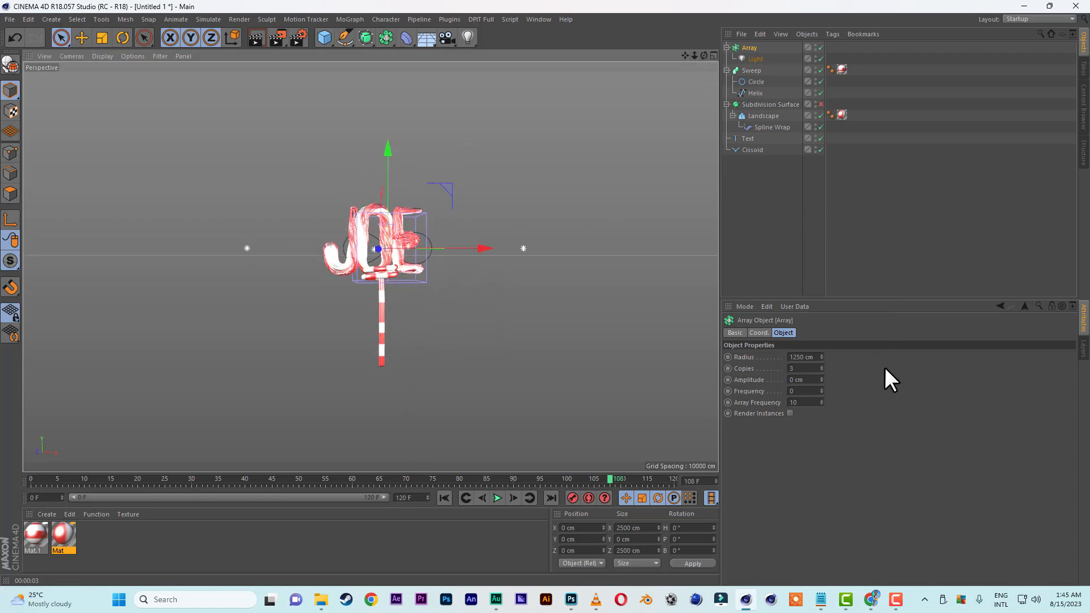
- Increase the light Array's radius to 3250 cm and render a closer view of the letters and stick
click(794, 357)
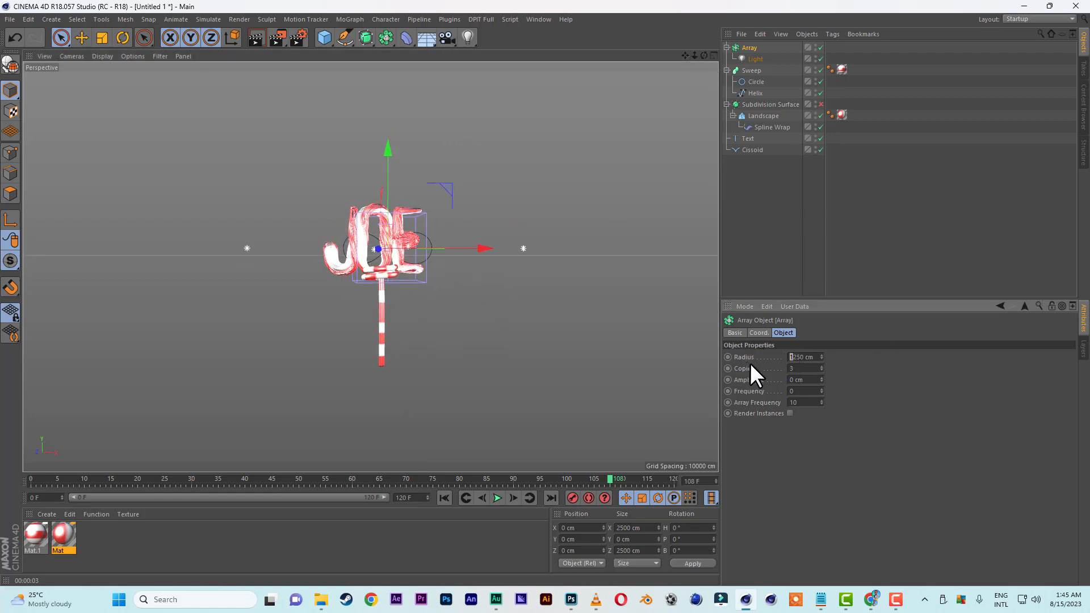
key(Return)
key(Return)
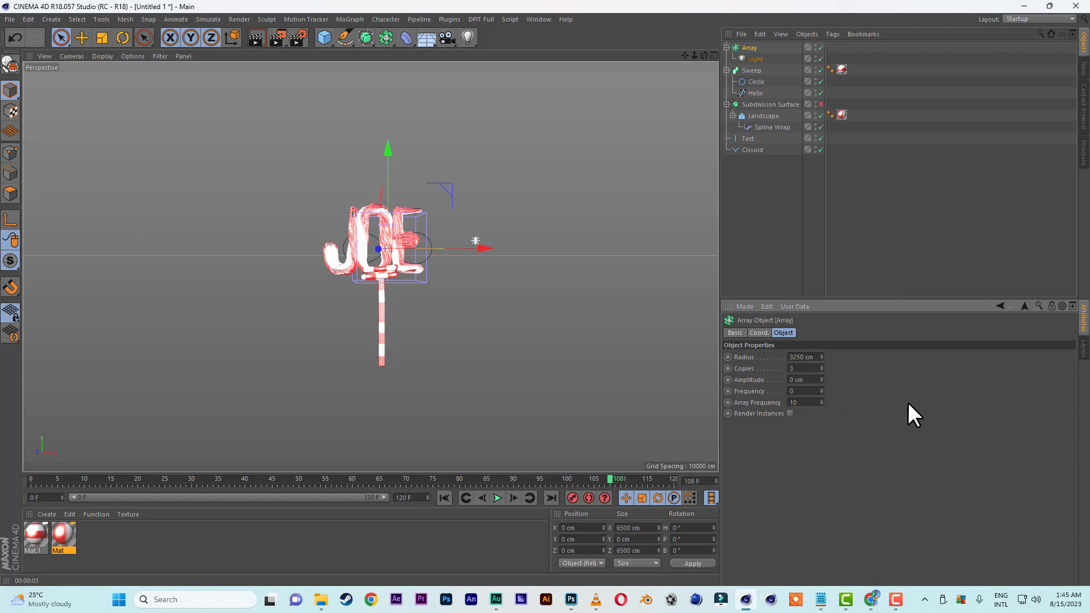
click(258, 44)
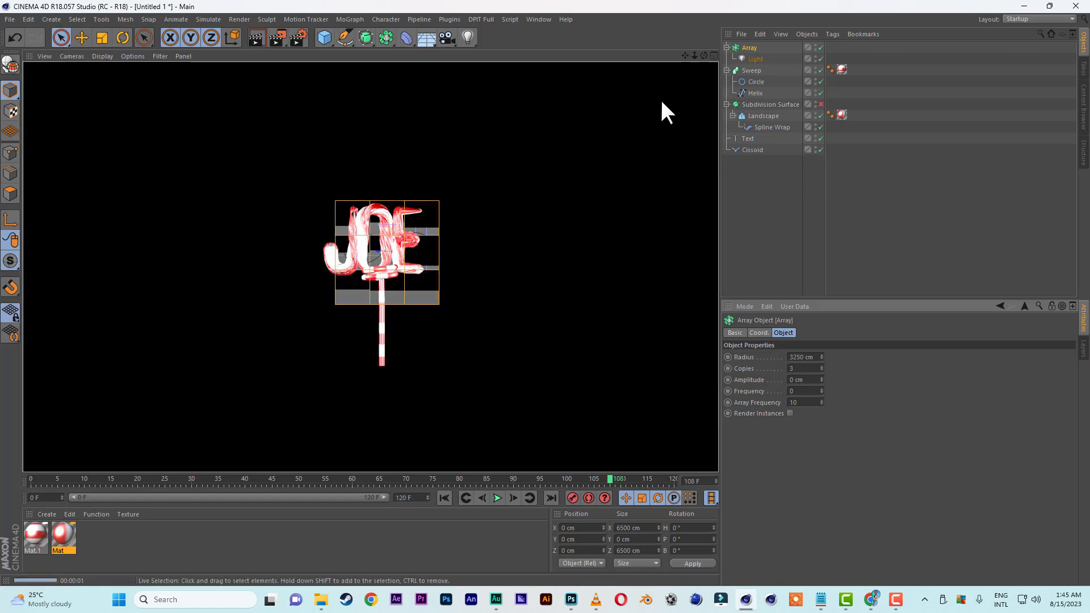
drag(693, 55, 755, 56)
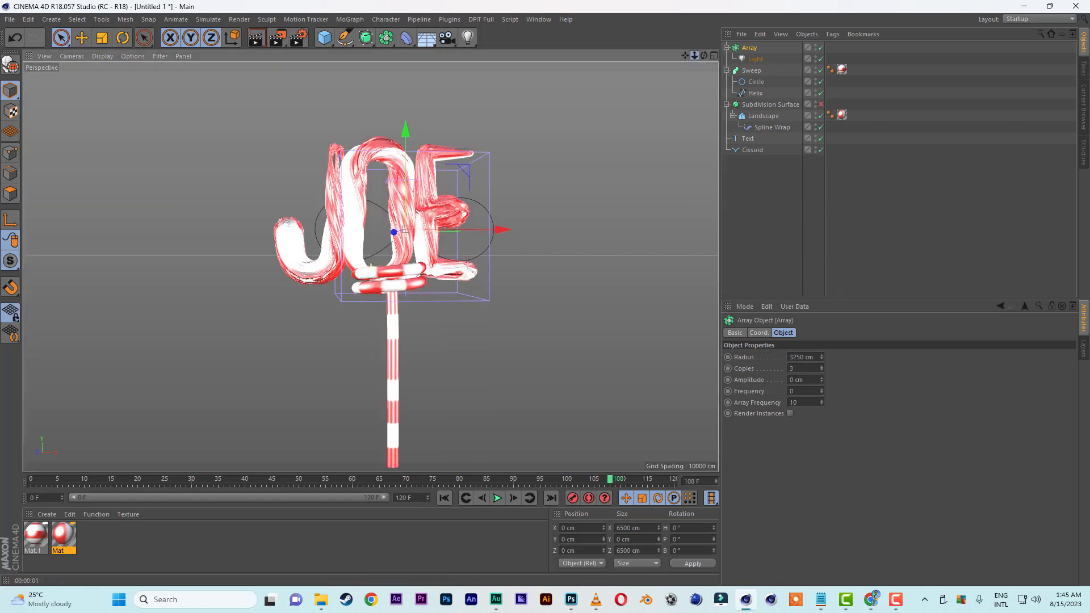
drag(685, 55, 663, 23)
click(256, 39)
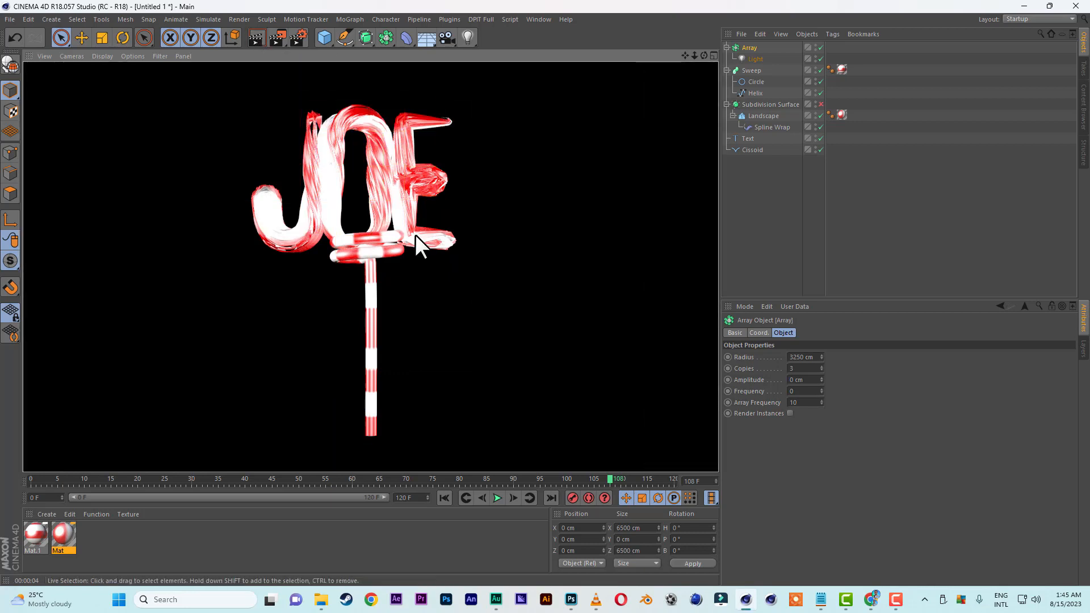
- Reduce the light Array's copies to 2 and render the view
click(746, 48)
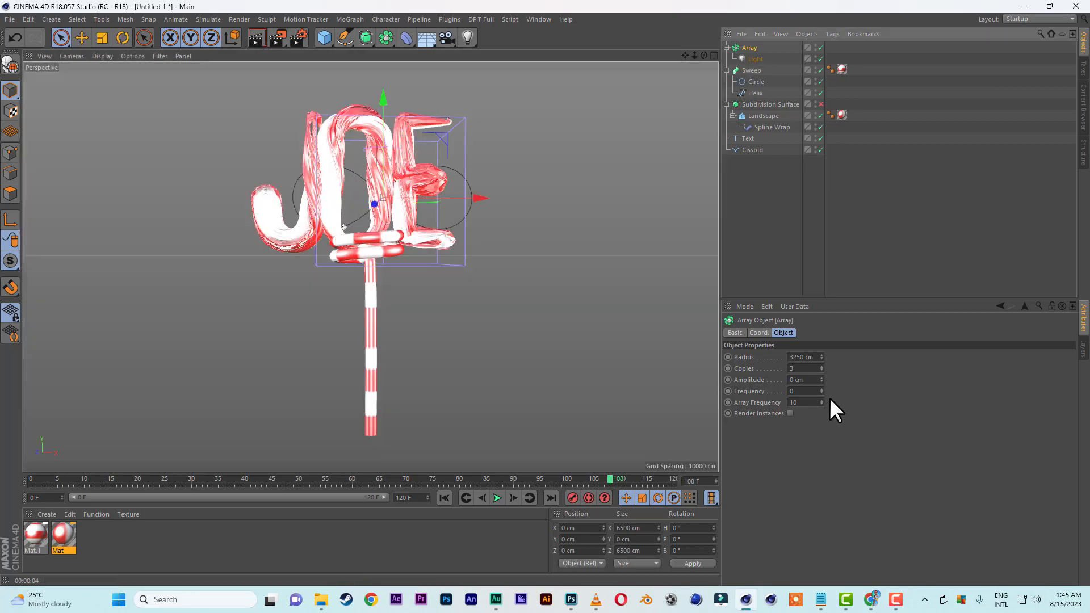
click(822, 371)
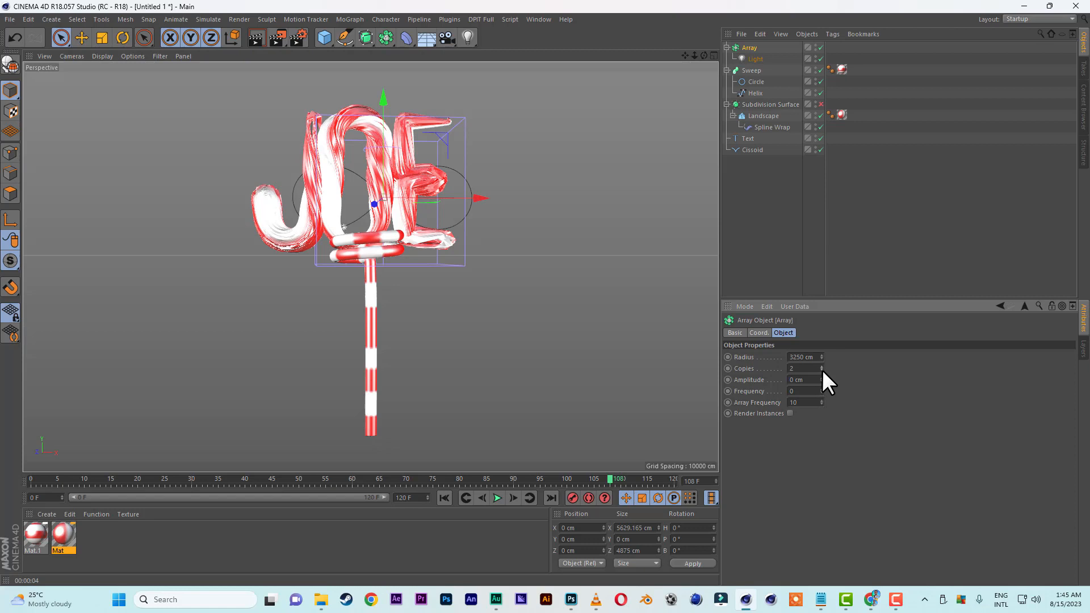
click(253, 36)
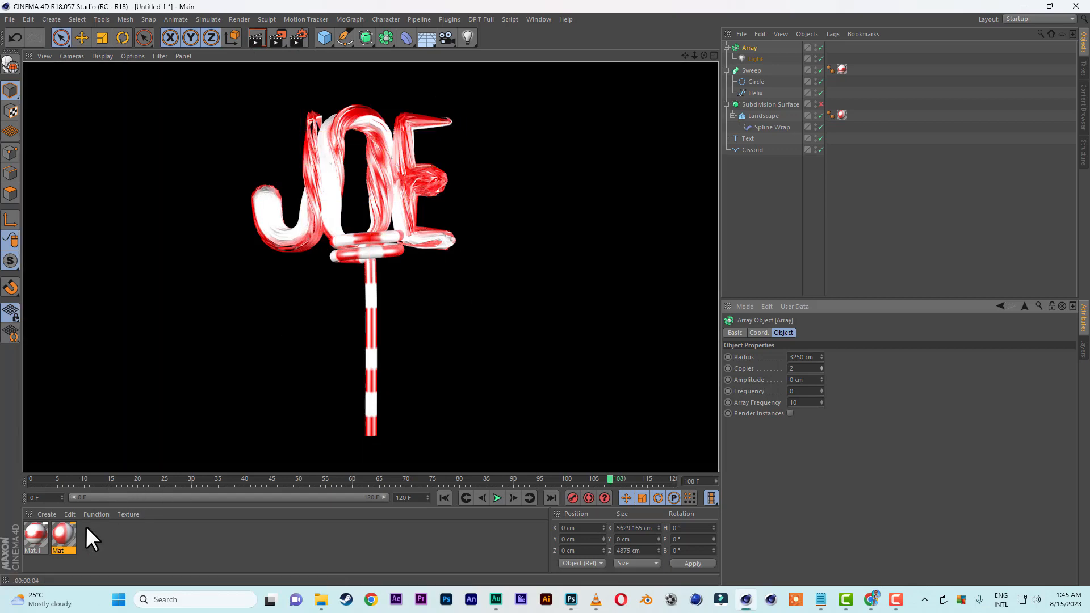
- Lower the reflection strength of the letters' material Mat to 20%
double_click(66, 535)
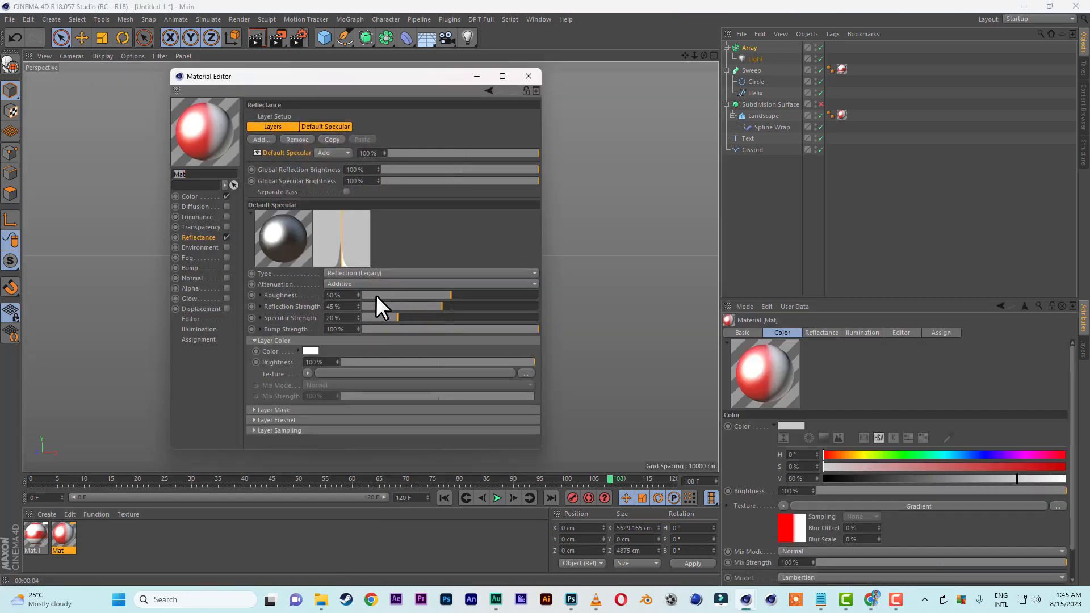
click(352, 306)
text(20)
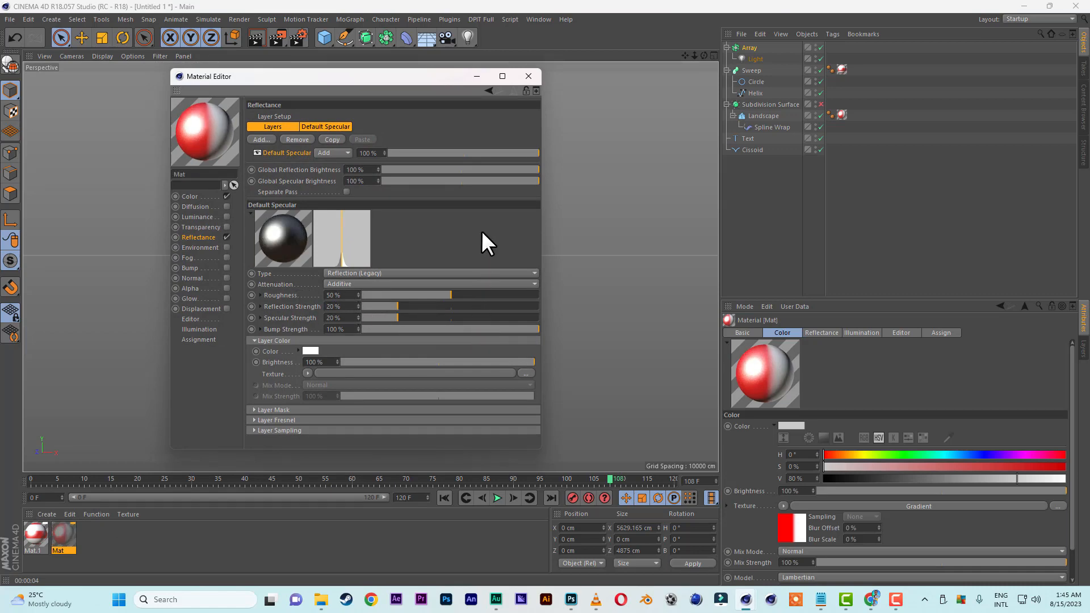
click(529, 75)
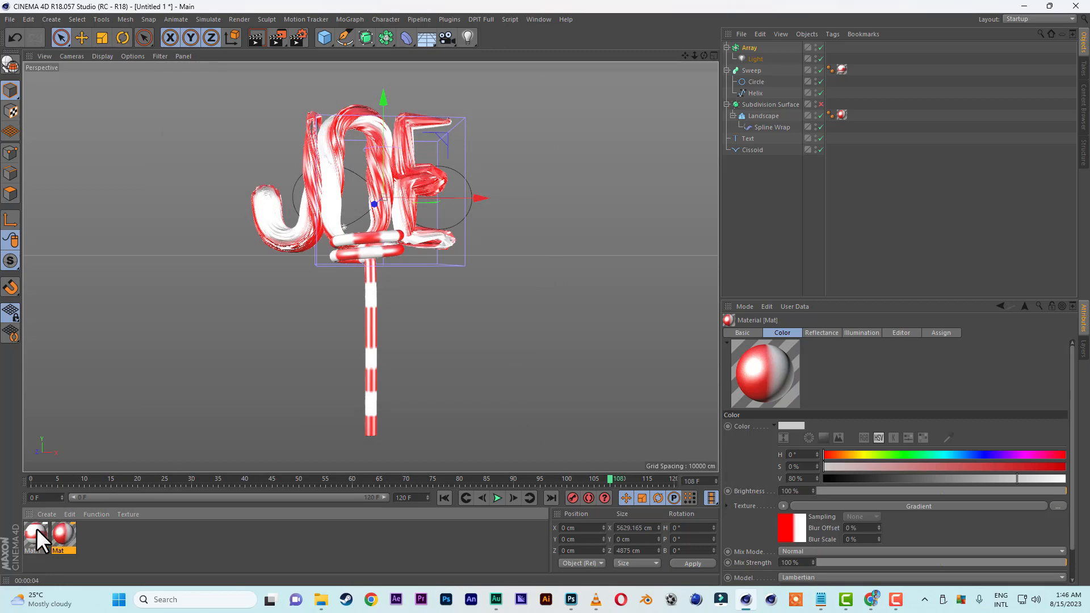
- Lower the reflection strength of the stick's material Mat.1 to 20% and render the view
double_click(36, 530)
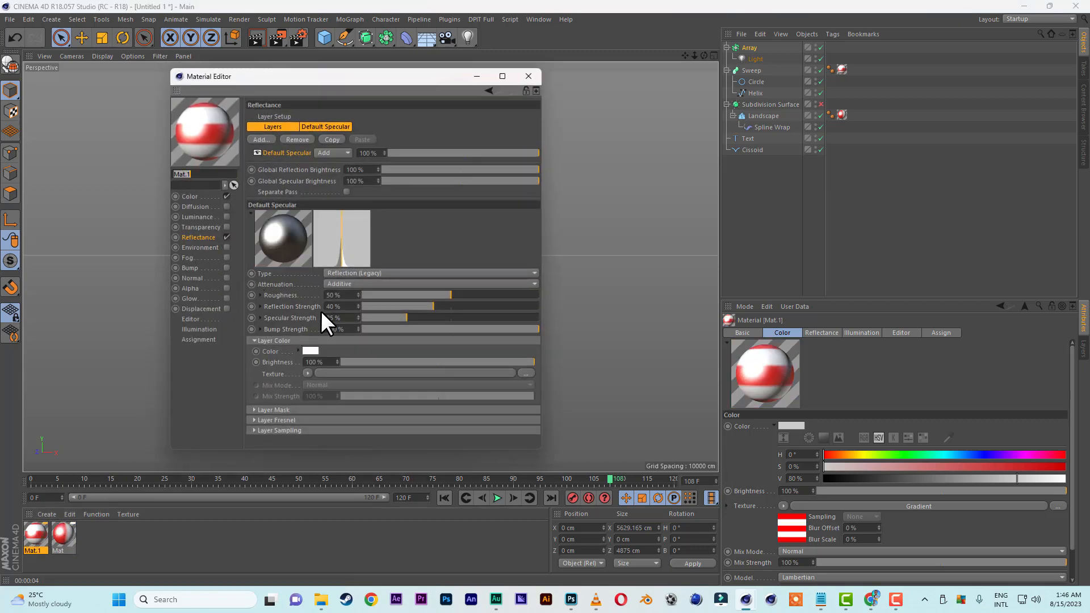
drag(344, 308, 292, 306)
text(20)
key(Return)
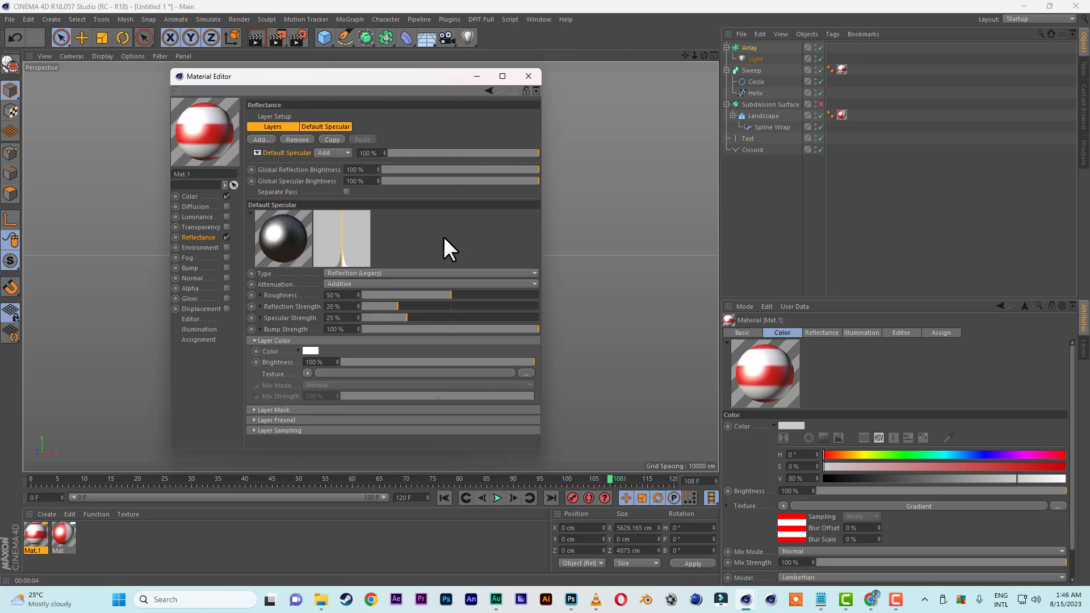
click(533, 76)
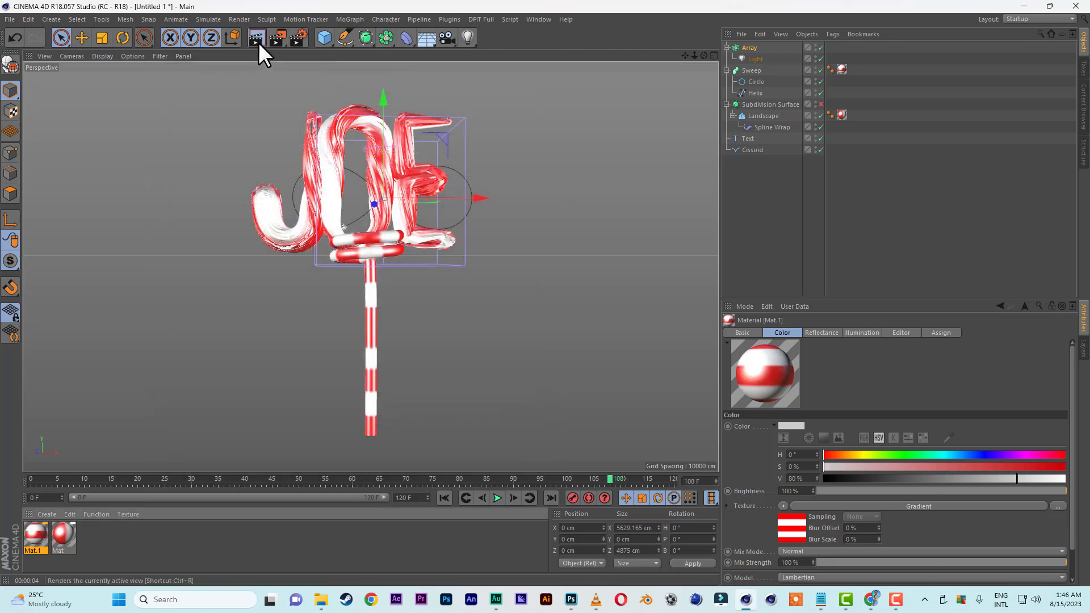
click(259, 43)
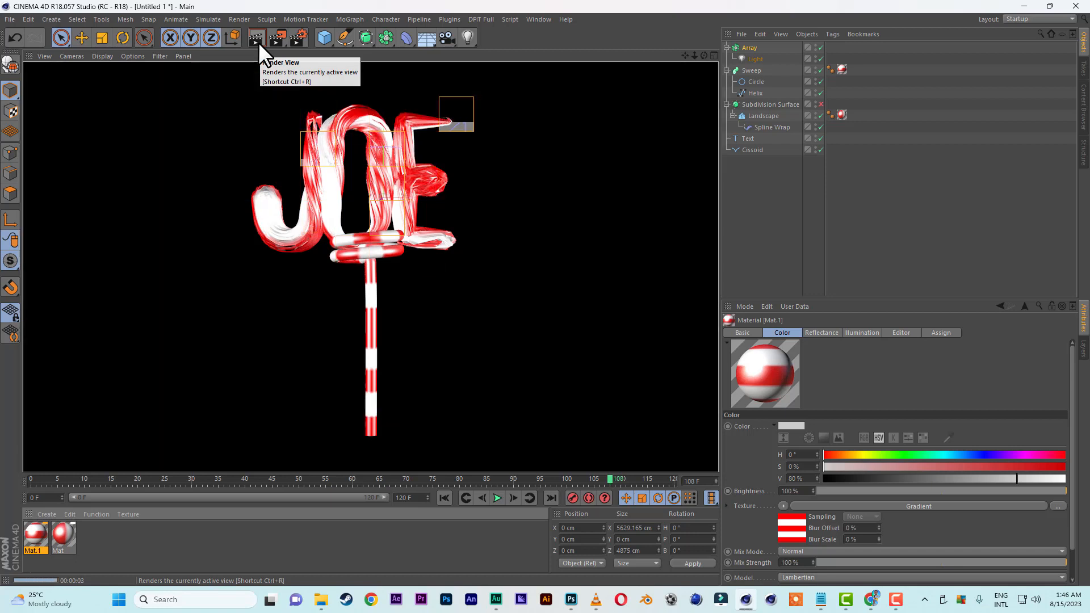
- Enable the Subdivision Surface on the letters and render the smoothed result
click(819, 101)
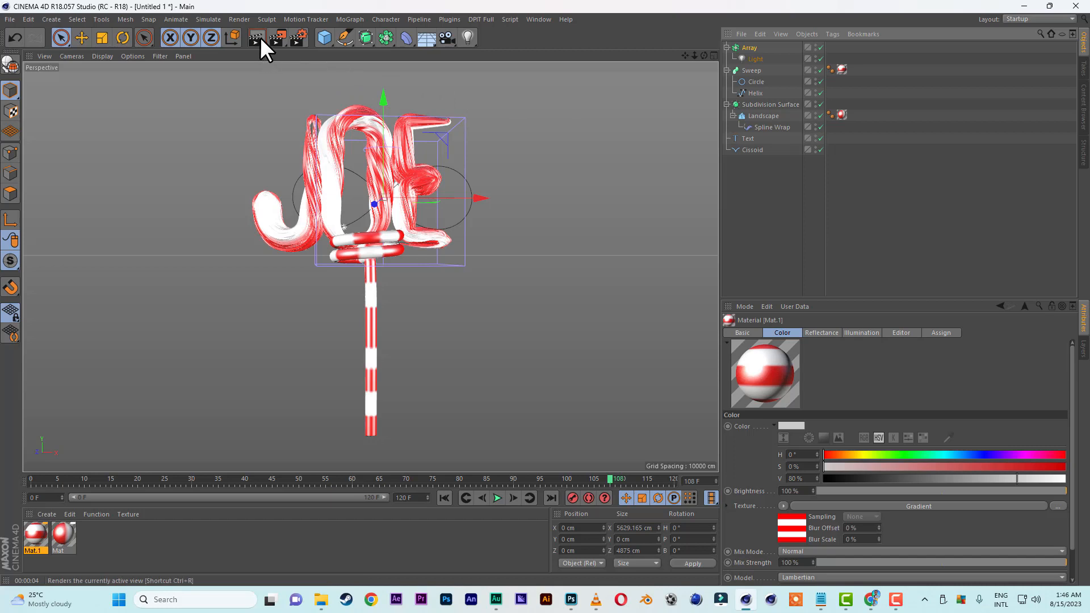
click(260, 36)
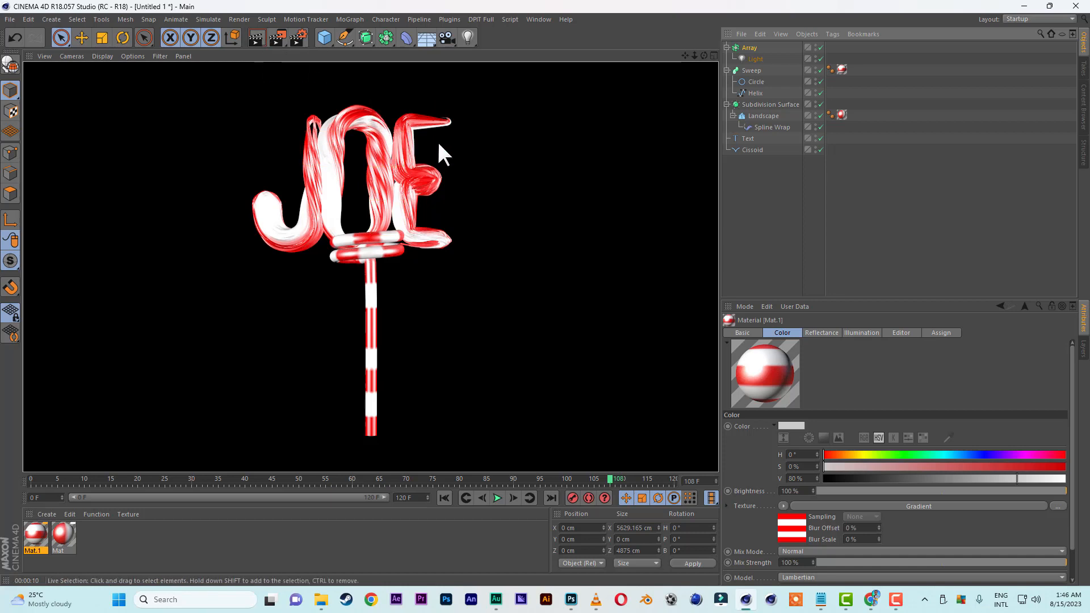
click(771, 104)
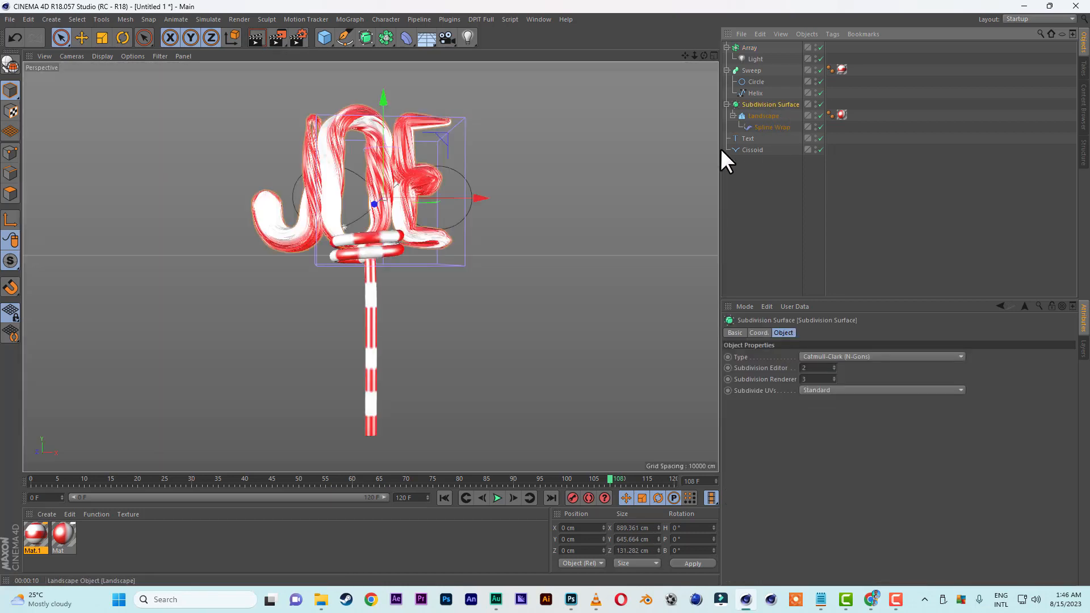
- Add a Plane object to the scene and set its orientation to +Z
scroll(522, 247, down, 2)
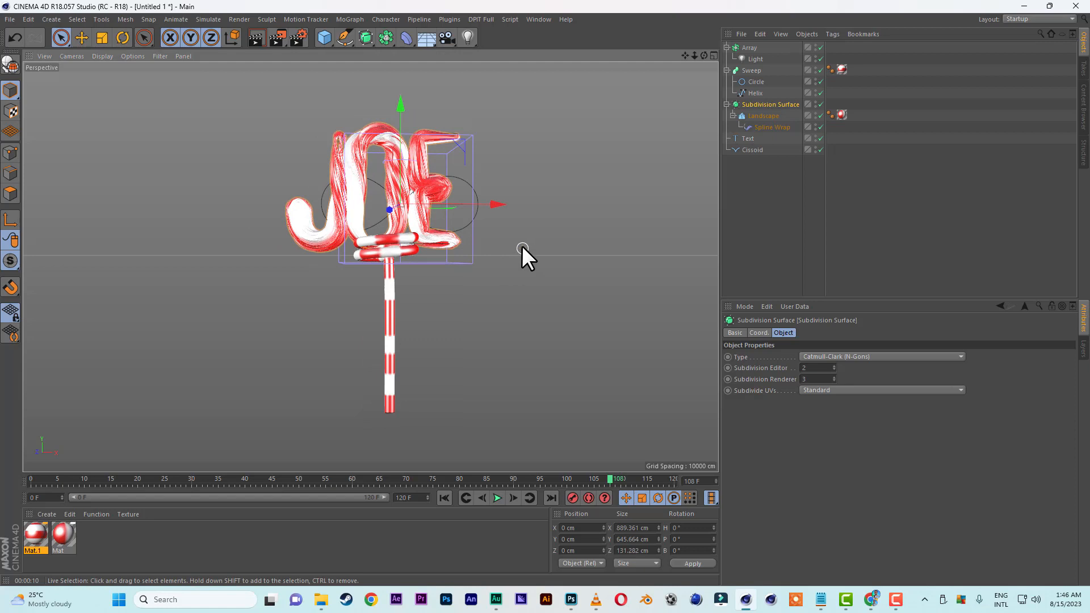
mouse_move(706, 56)
mouse_down()
mouse_move(722, 61)
mouse_move(707, 59)
mouse_up()
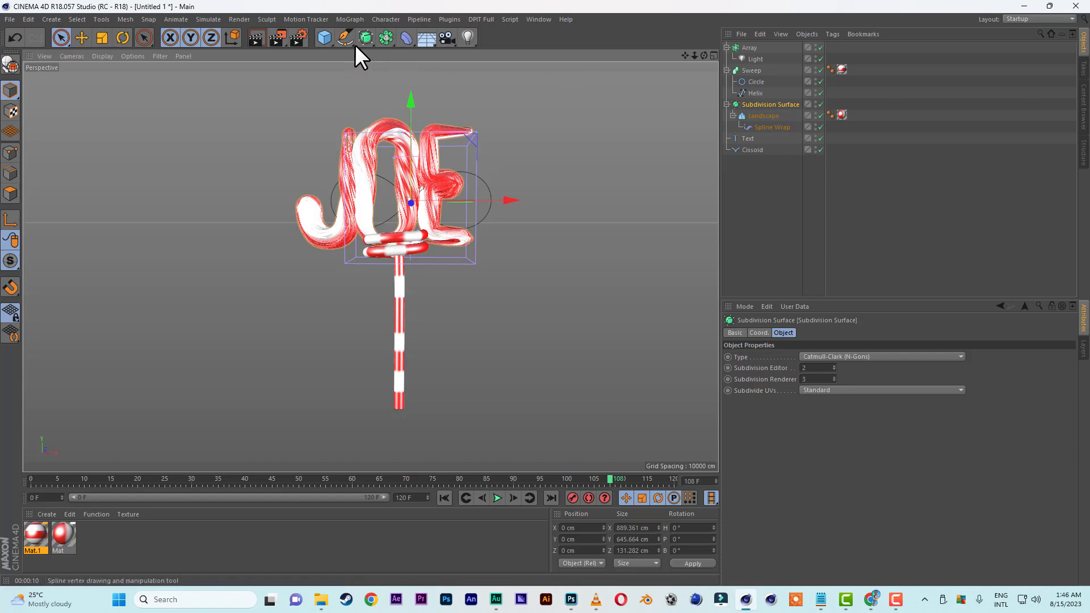
click(329, 45)
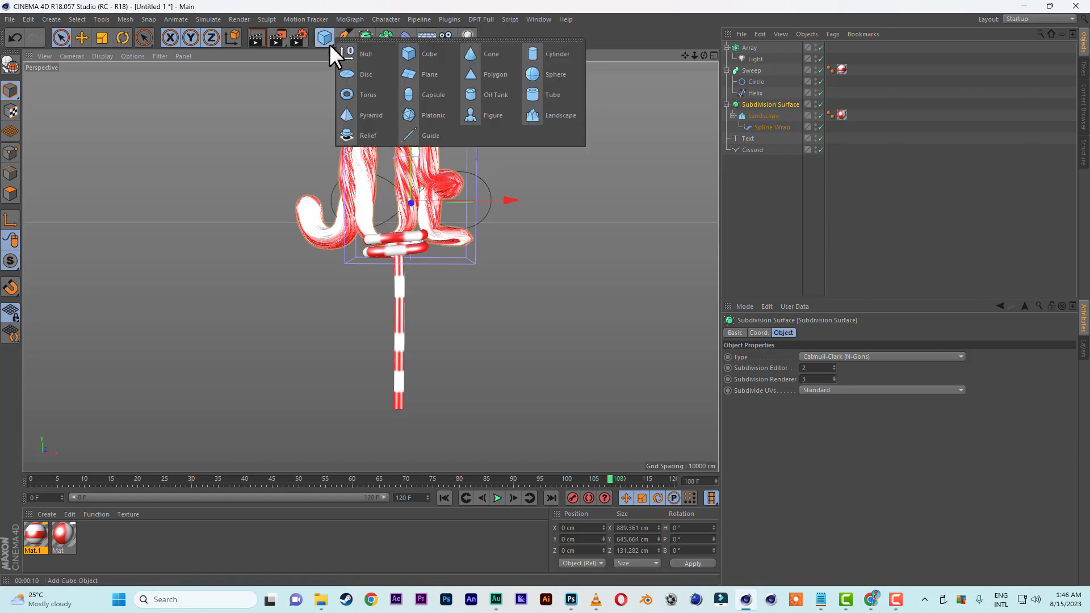
click(438, 86)
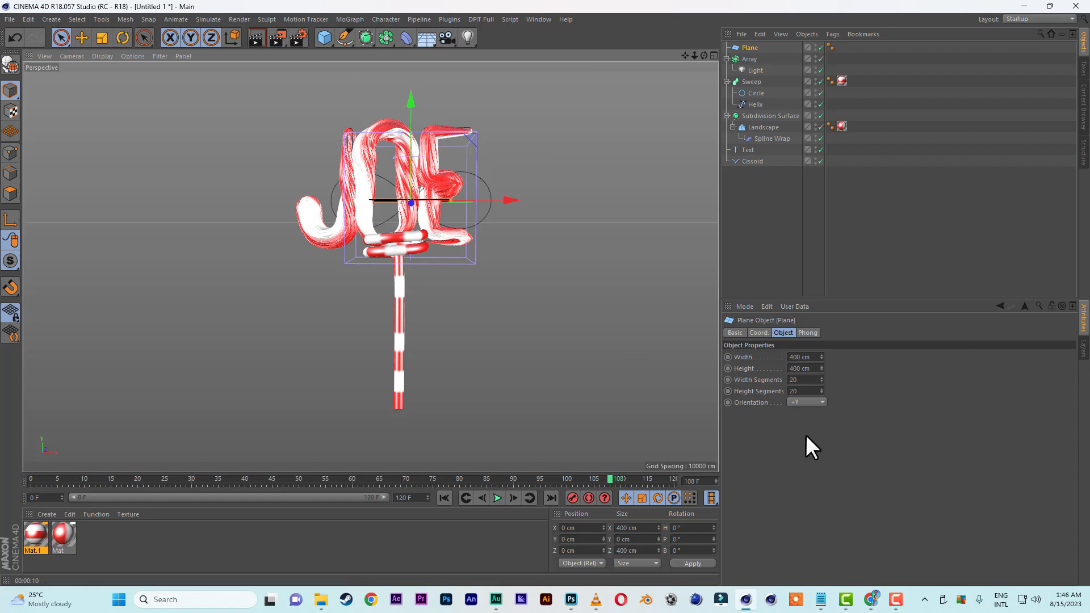
click(810, 402)
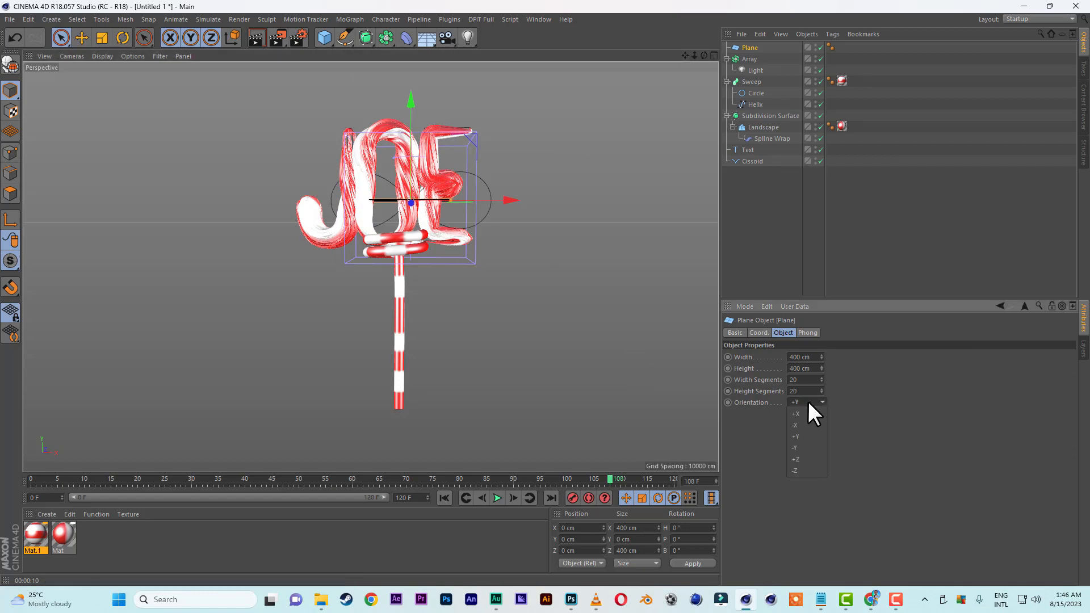
click(800, 459)
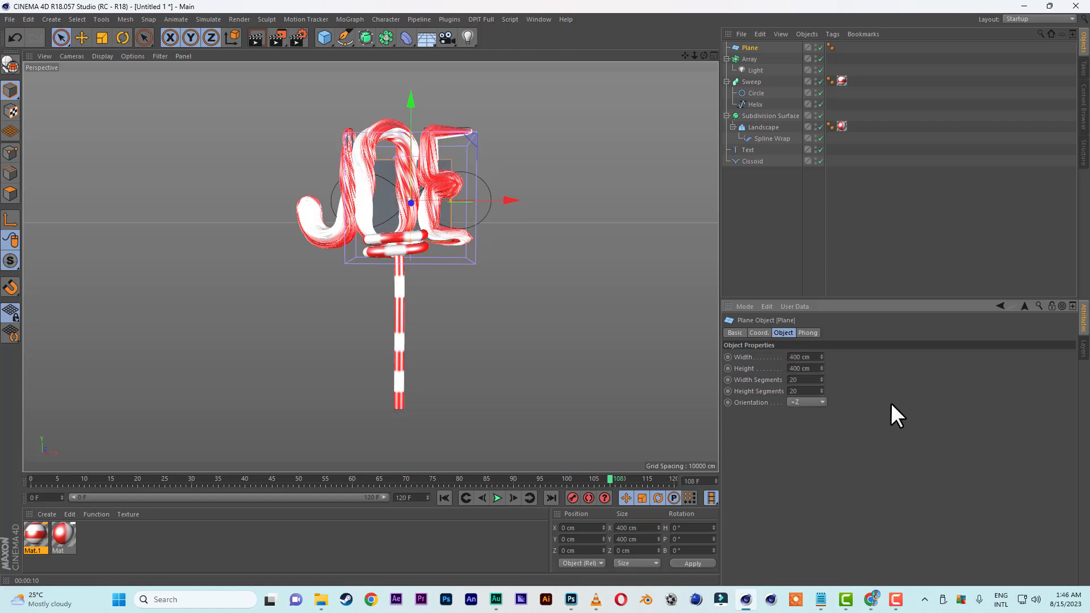
- Set the Plane's width and height to 5400 cm each
text(5)
click(792, 368)
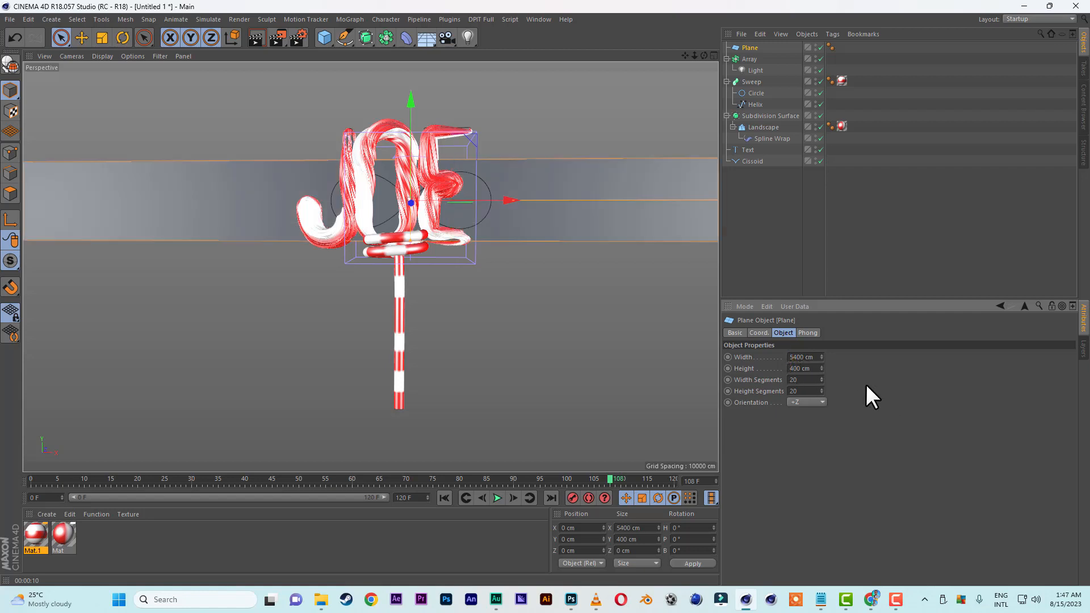
text(5)
key(Return)
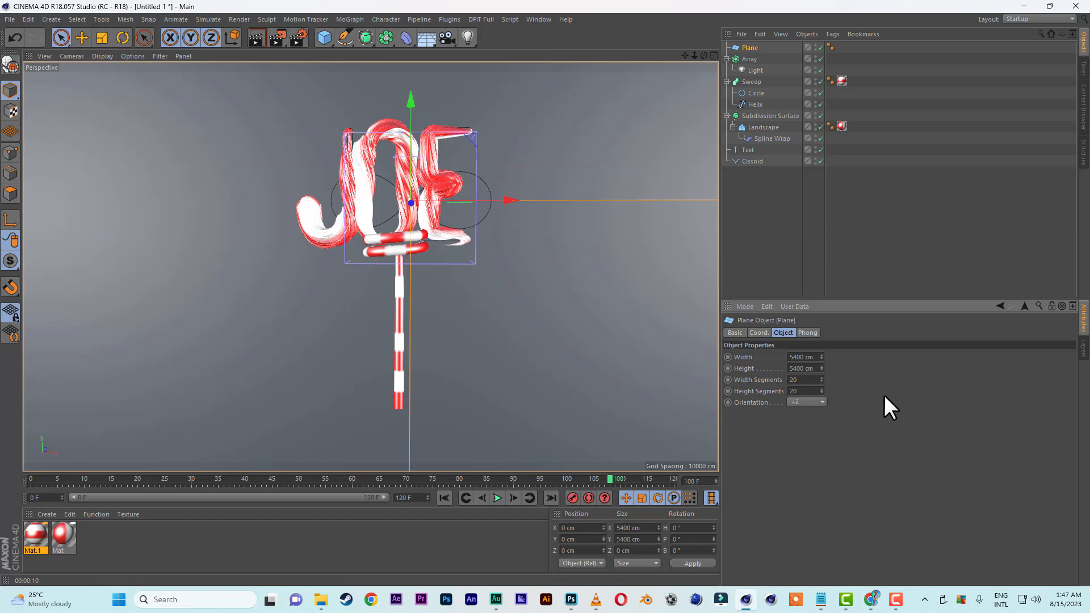
- Move the Plane back along the Z axis to about 4761 cm behind the candy letters
alt+drag(501, 267, 298, 279)
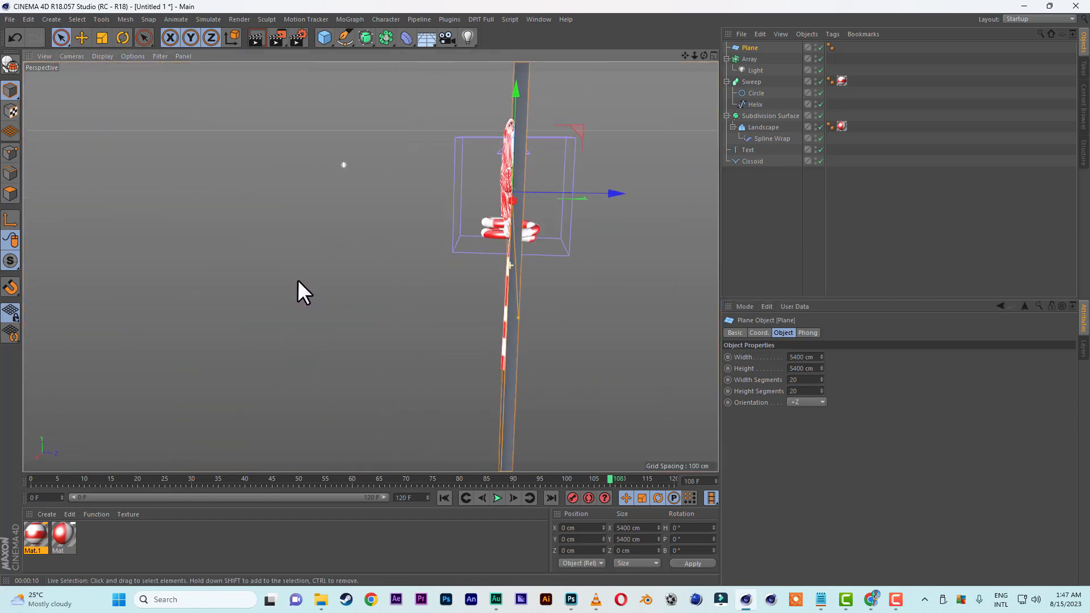
drag(617, 193, 771, 196)
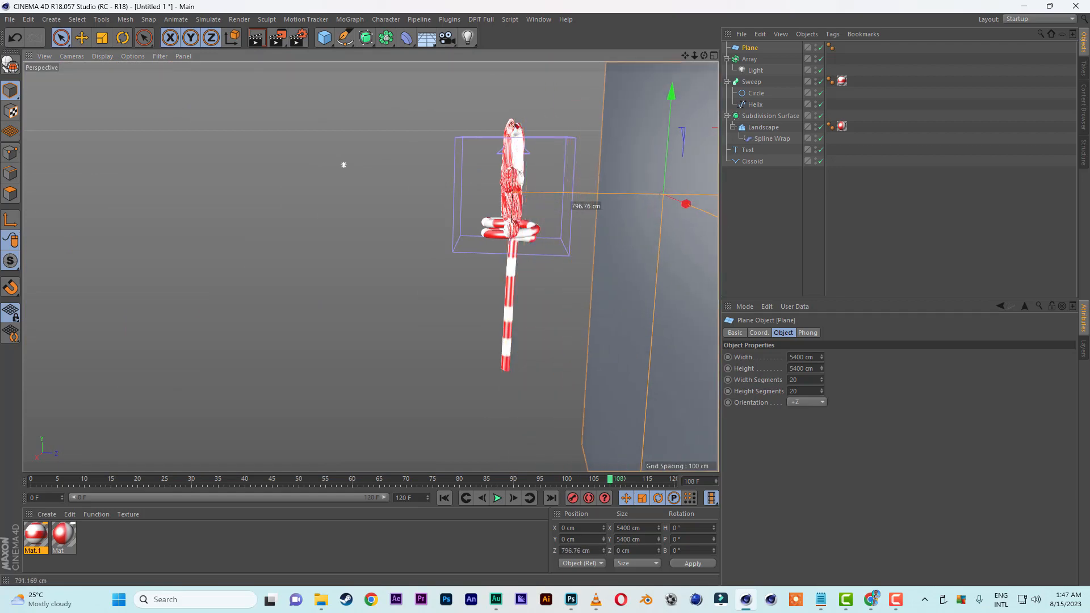
alt+drag(430, 241, 680, 262)
drag(577, 255, 705, 255)
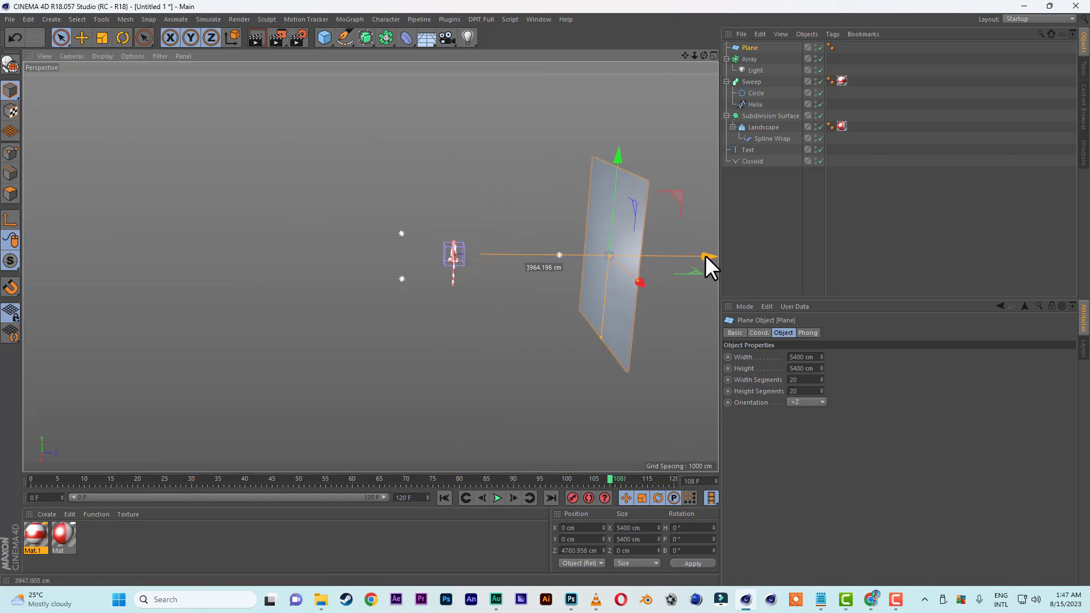
- Widen the Plane to about 14859 cm so it fills the background behind the letters
alt+drag(499, 289, 627, 278)
drag(694, 56, 851, 55)
drag(685, 55, 877, 120)
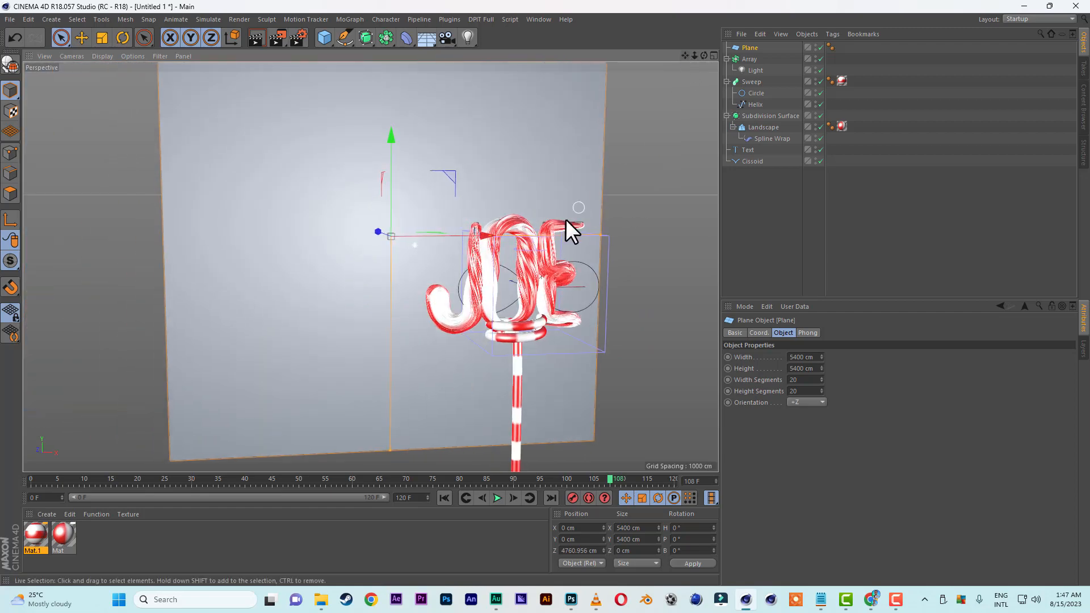
alt+drag(566, 220, 547, 207)
drag(682, 56, 506, 268)
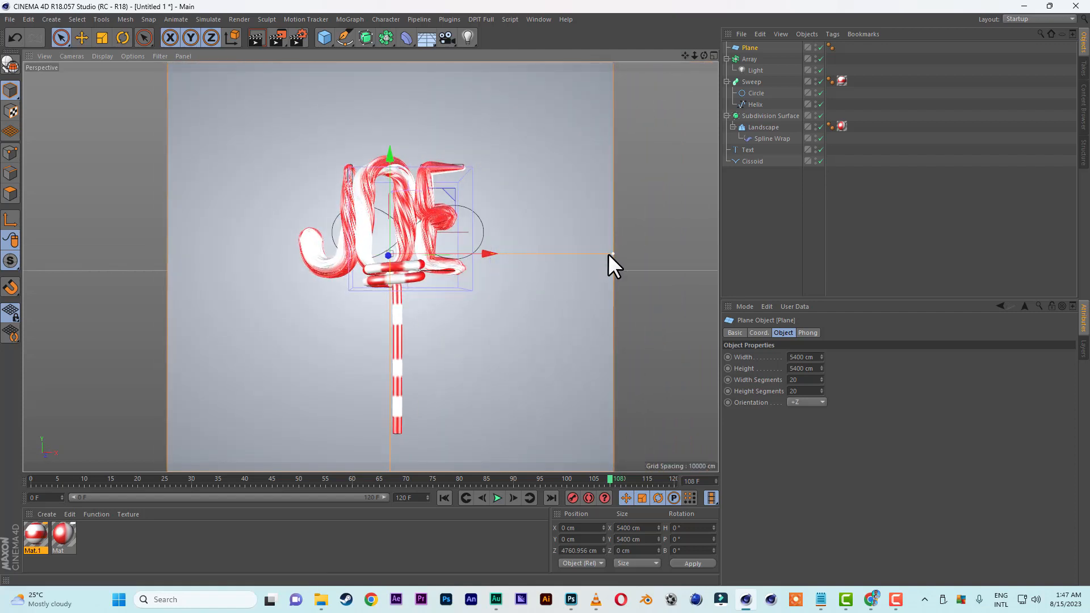
drag(611, 253, 713, 254)
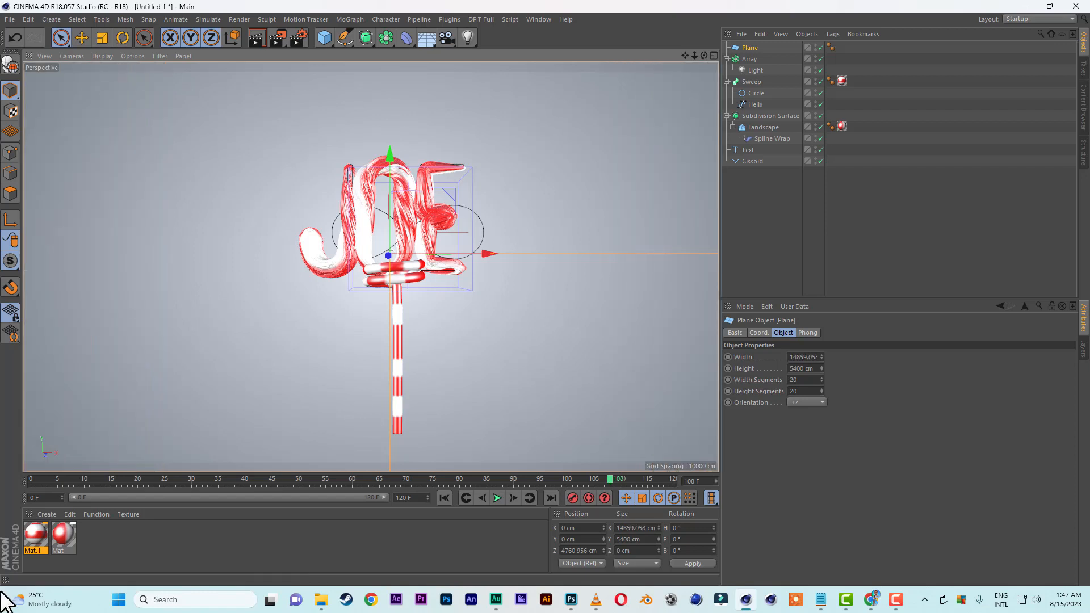
- Create a new material for the background plane
double_click(18, 540)
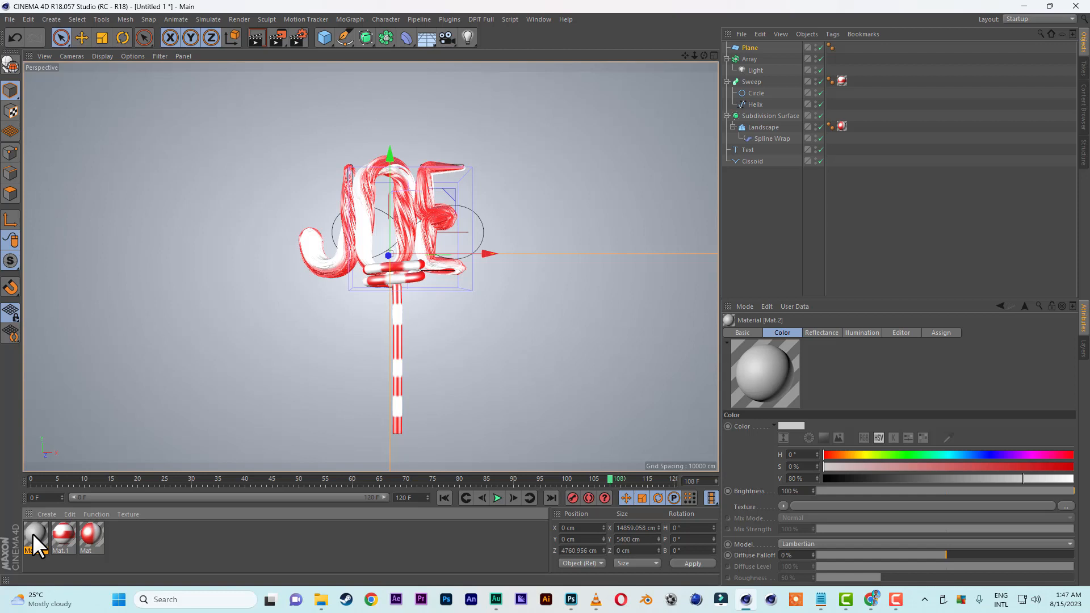
key(Delete)
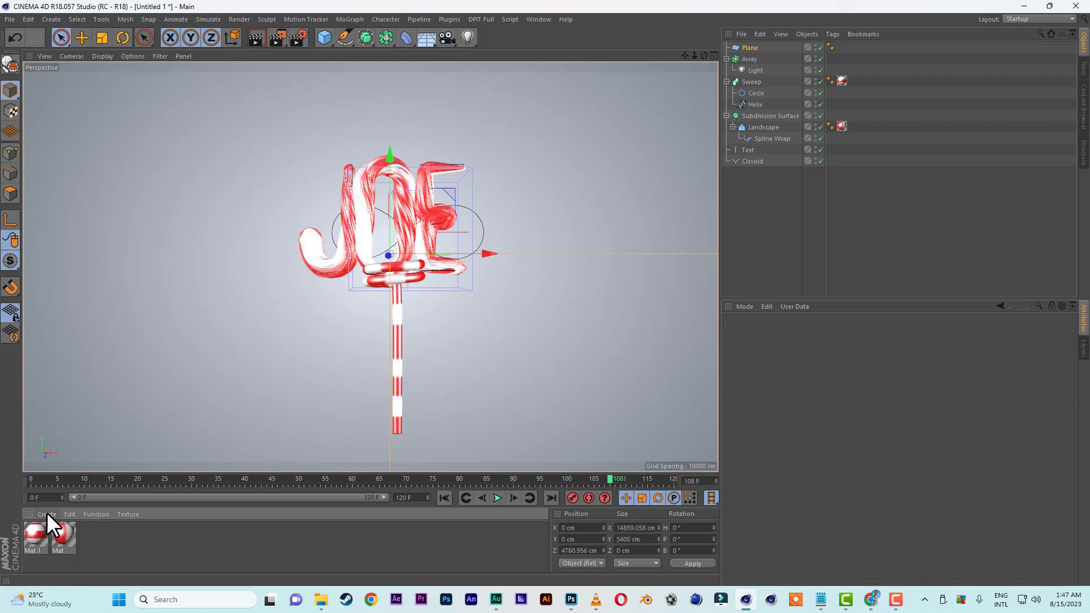
click(47, 513)
click(71, 417)
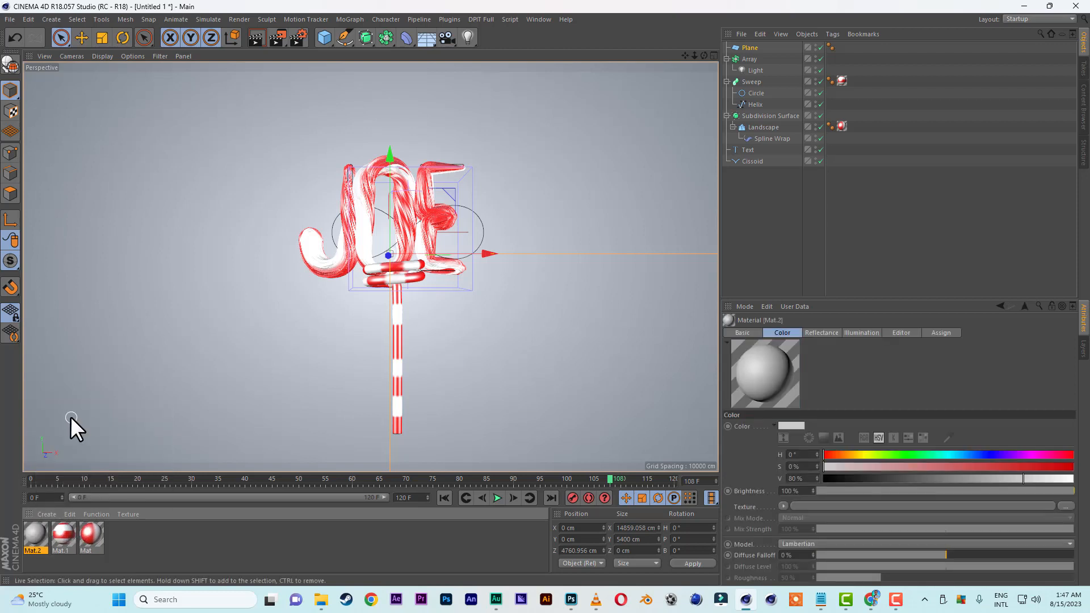
- Add a Gradient texture to the color channel of Mat.2 and set its type to 2D - Circular
double_click(39, 528)
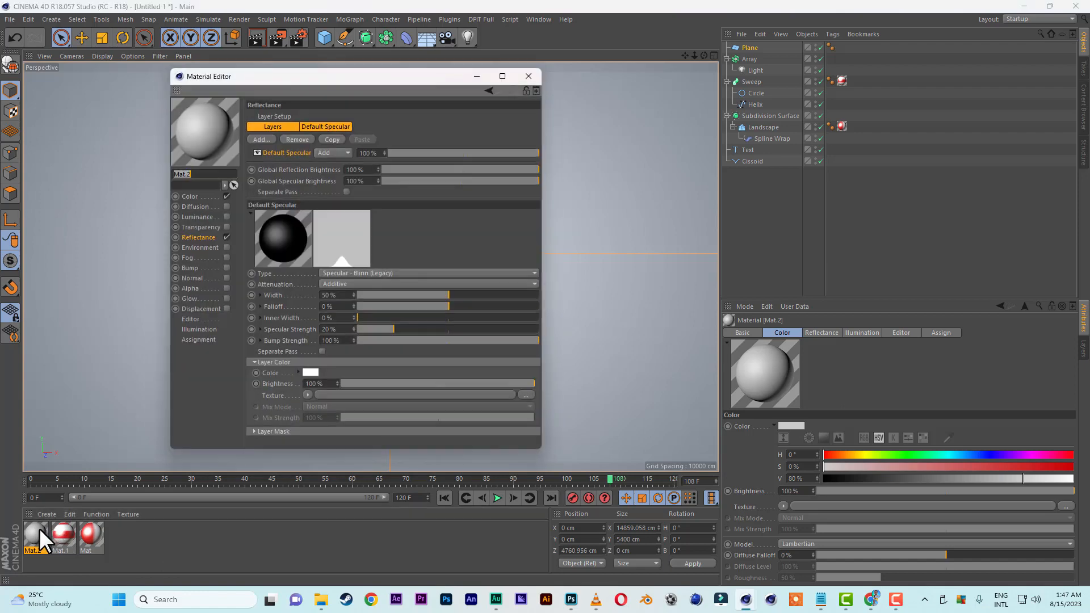
click(191, 195)
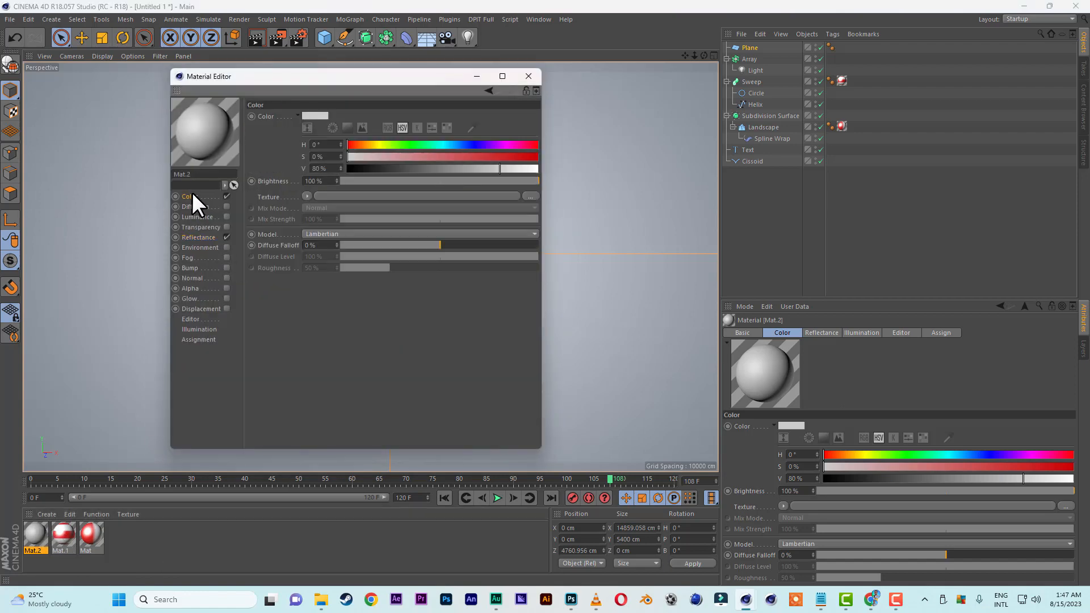
click(302, 195)
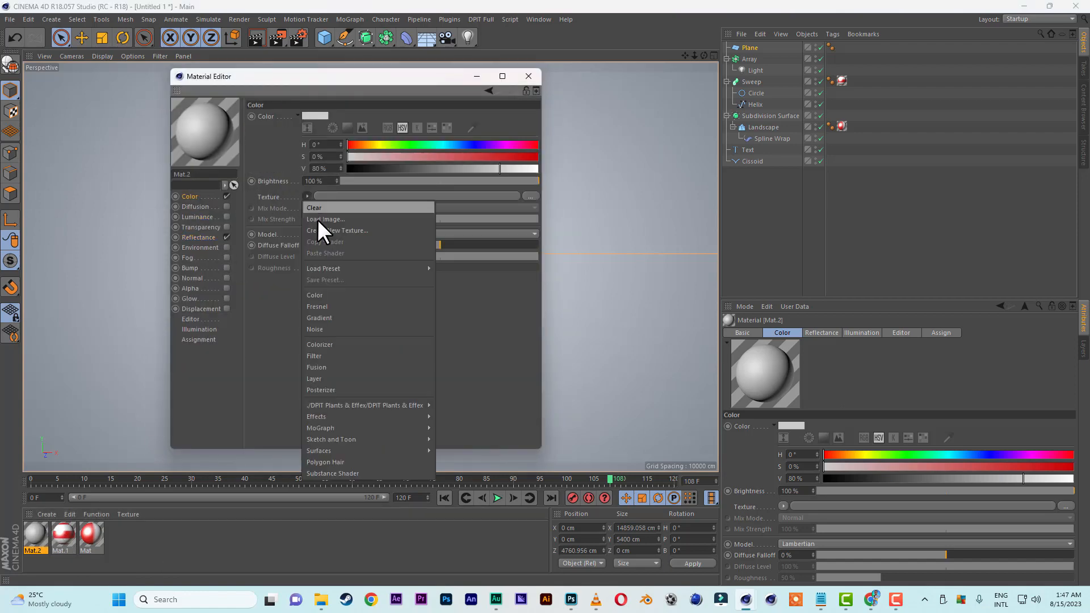
click(329, 318)
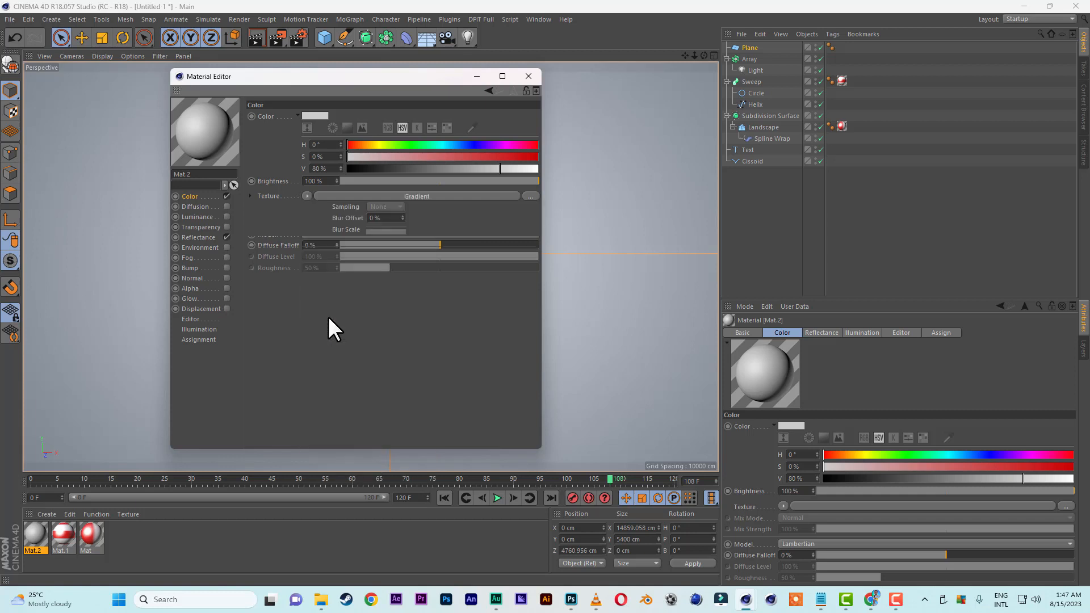
click(312, 216)
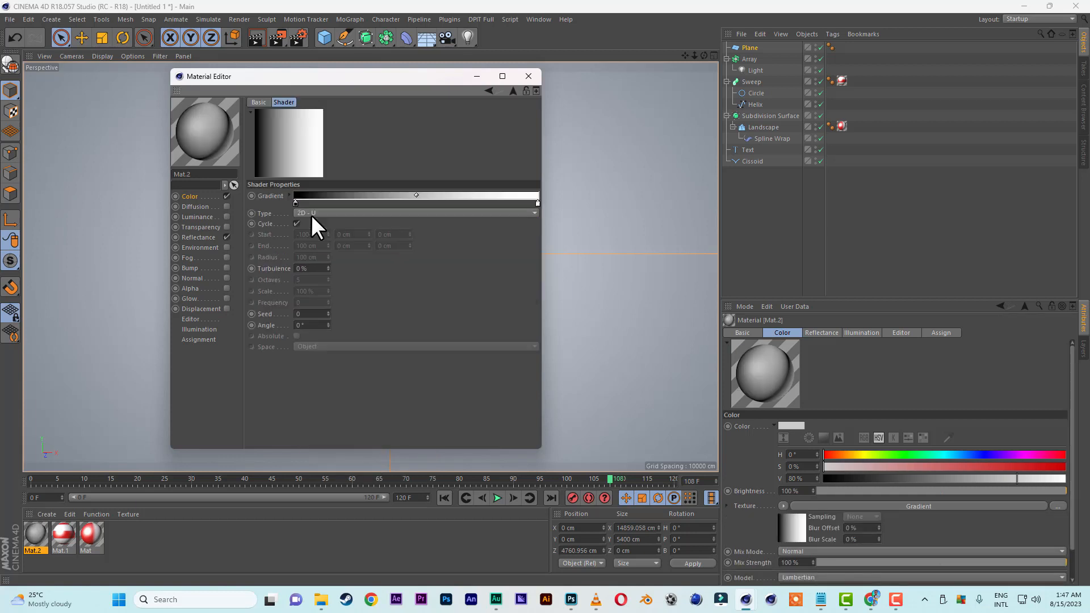
click(314, 212)
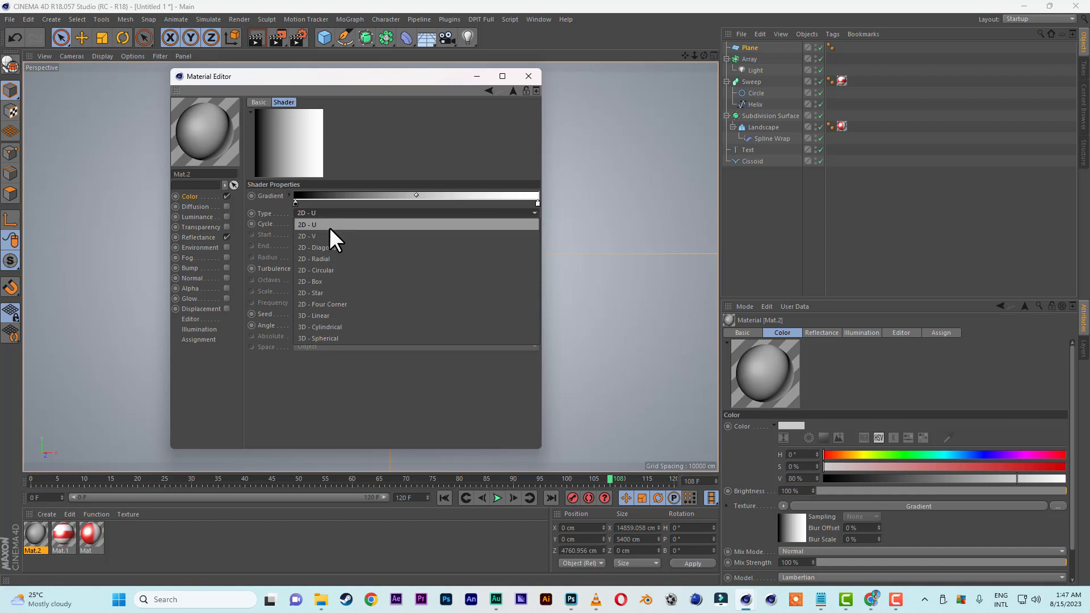
click(332, 271)
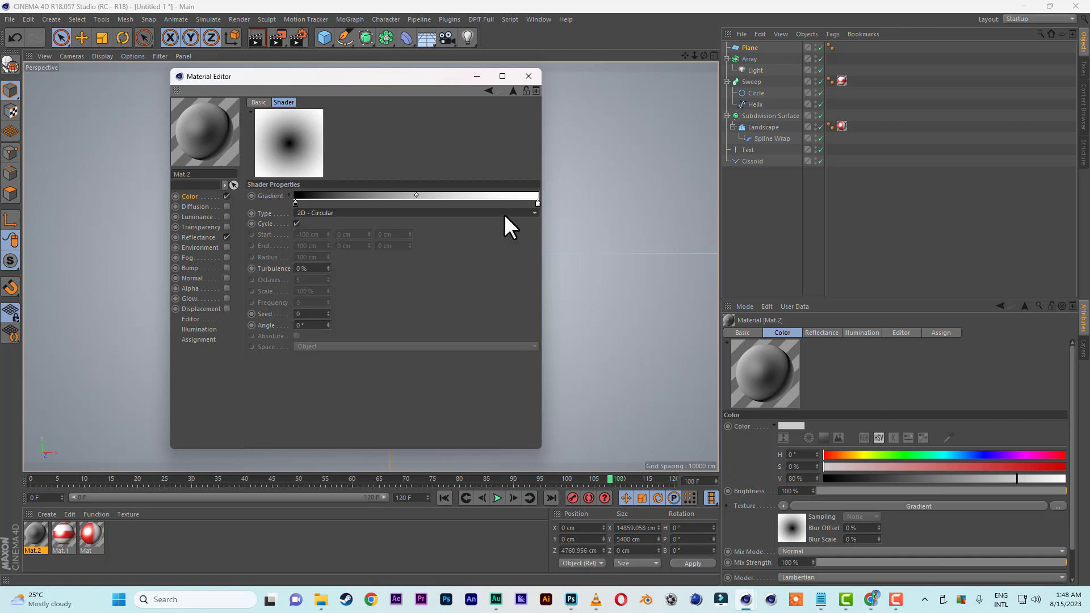
- Change the gradient's white end color to orange-red with hue 16°, saturation 100% and value 100%
double_click(537, 202)
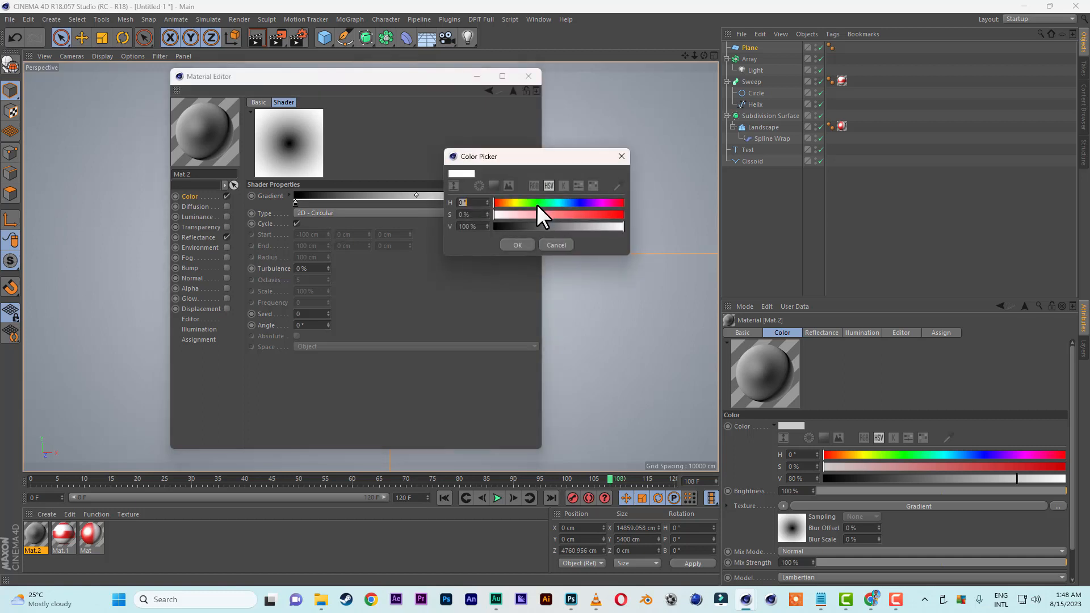
click(503, 202)
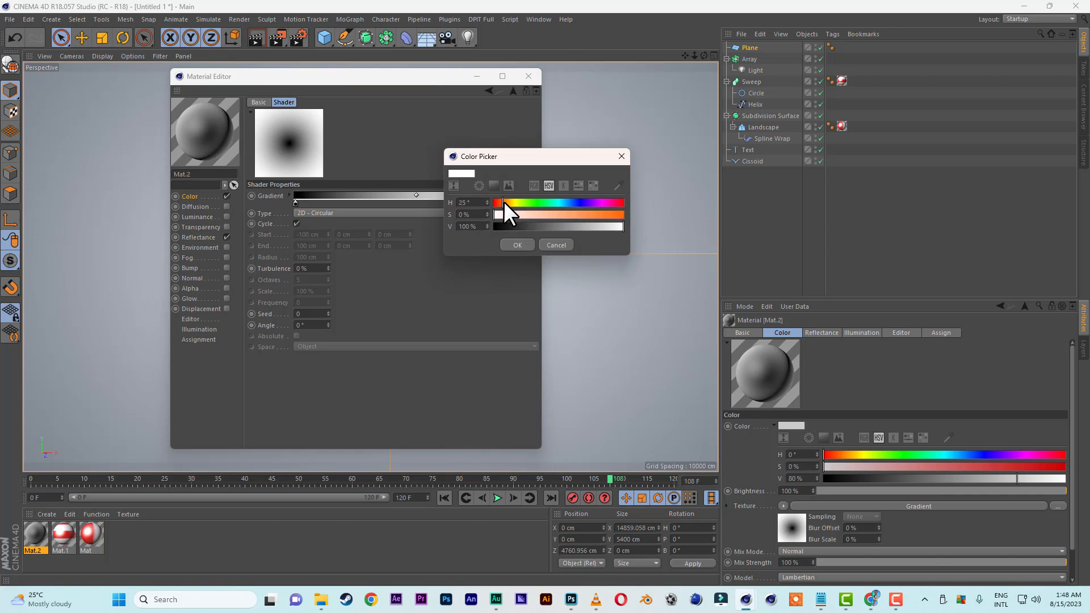
click(614, 214)
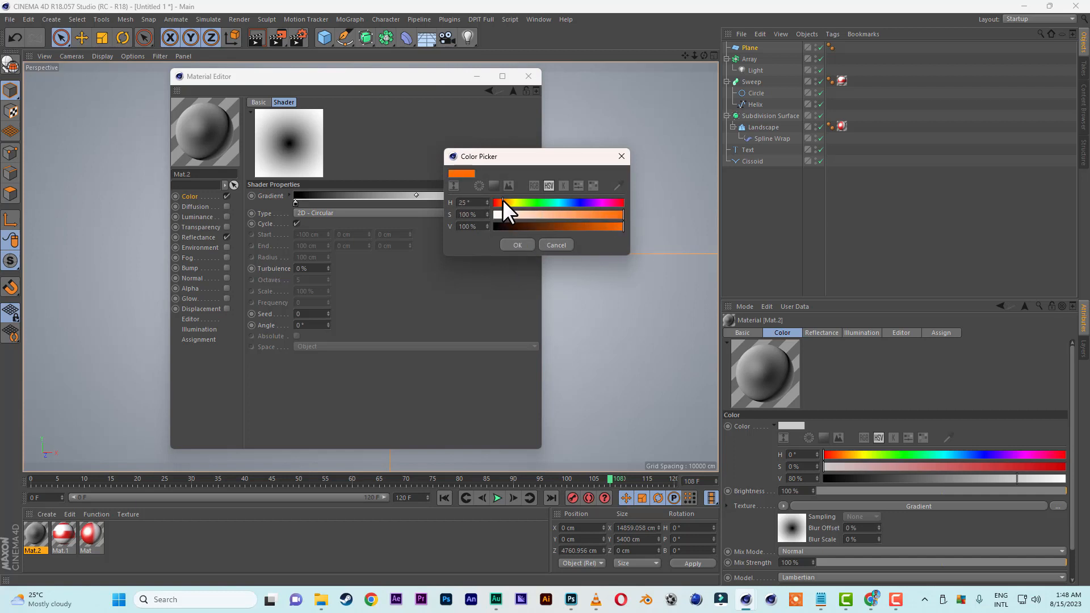
drag(502, 199, 499, 200)
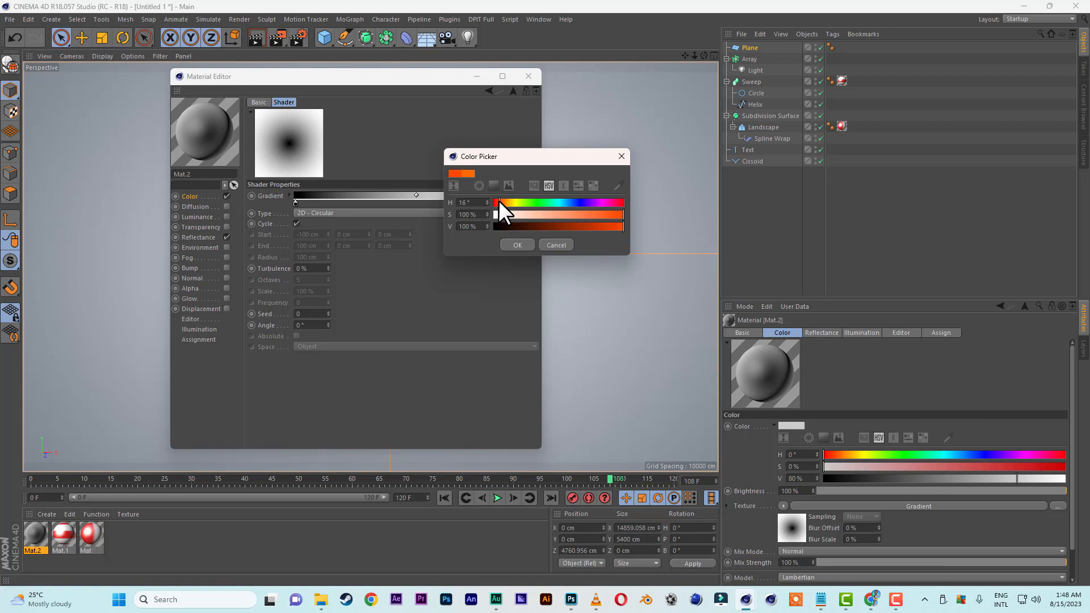
click(516, 246)
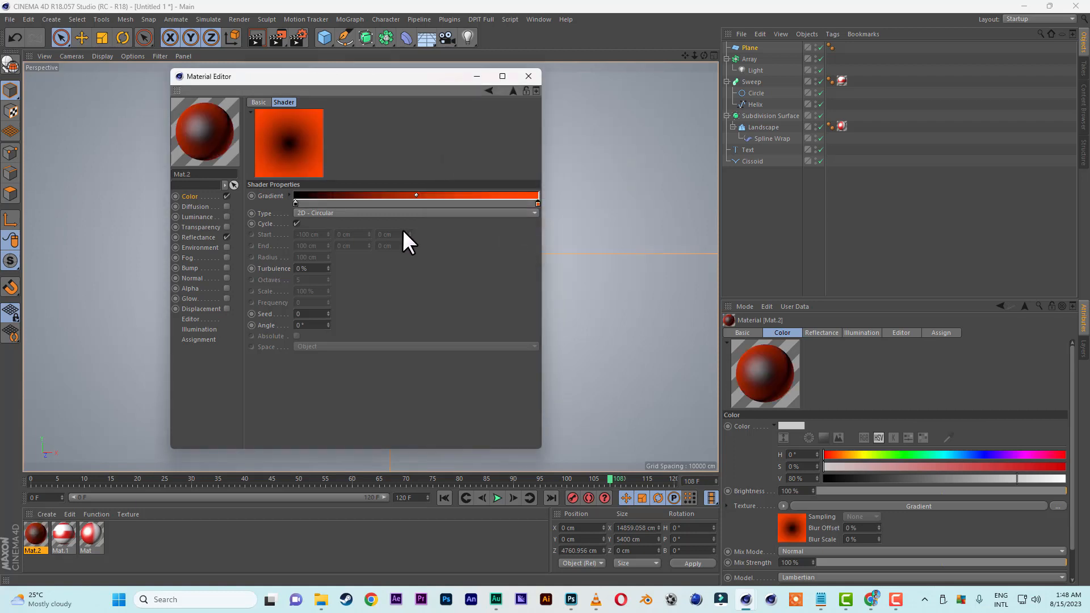
double_click(295, 203)
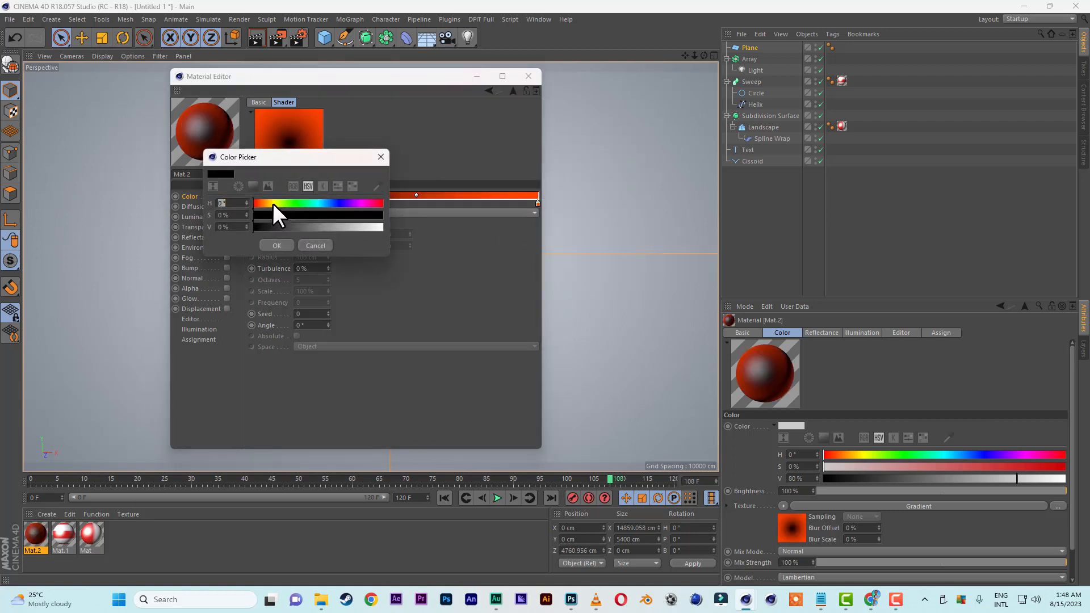
click(271, 202)
click(276, 246)
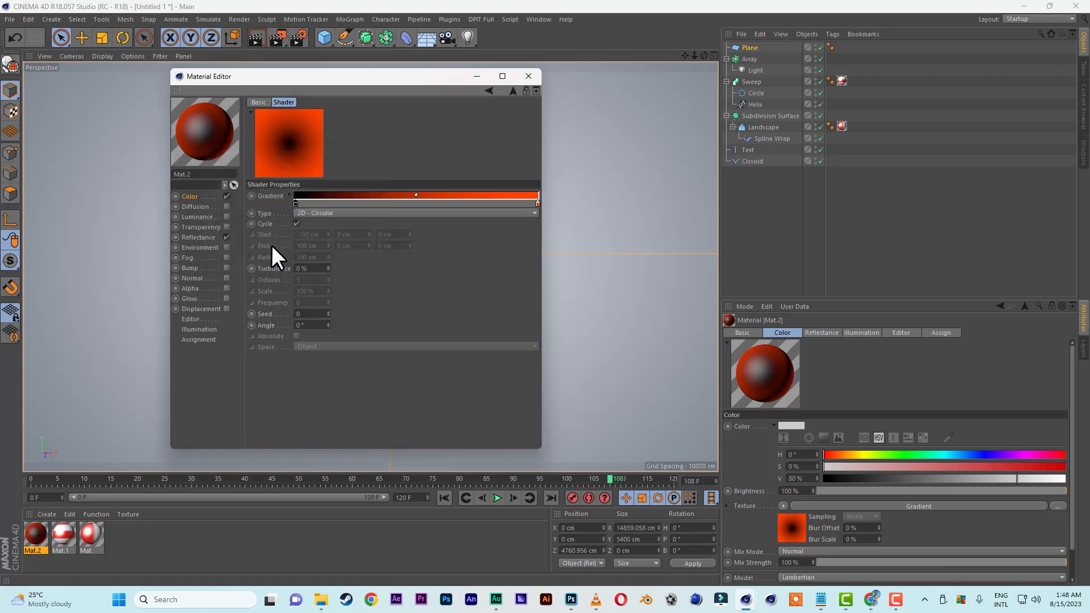
- Change the gradient's black start color to yellow with hue 45°, saturation 100% and value 100%, and close the material editor
double_click(296, 203)
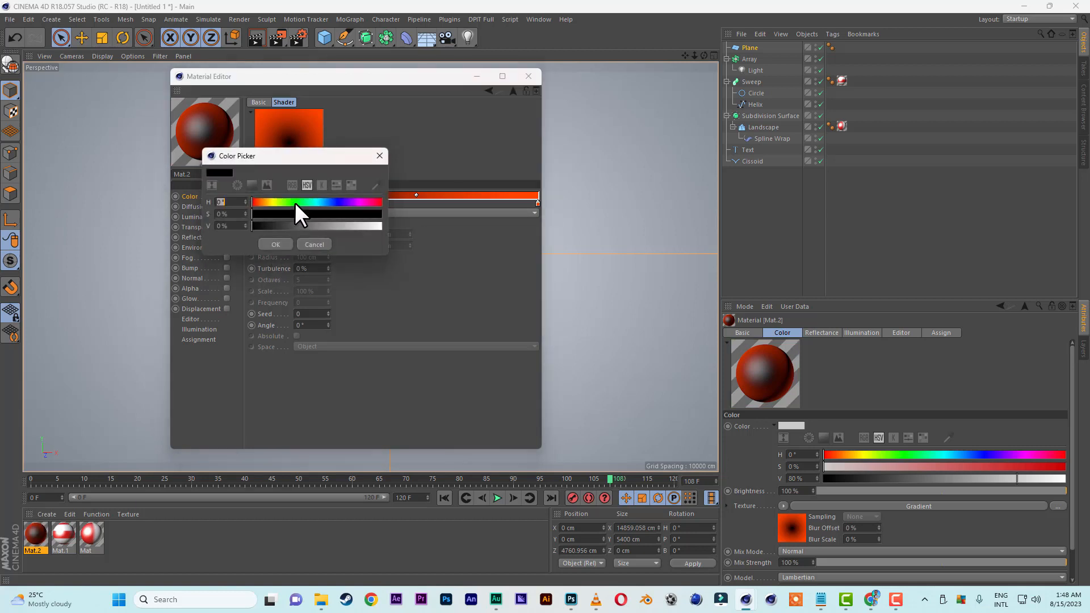
click(269, 202)
drag(254, 213, 399, 216)
drag(257, 226, 474, 229)
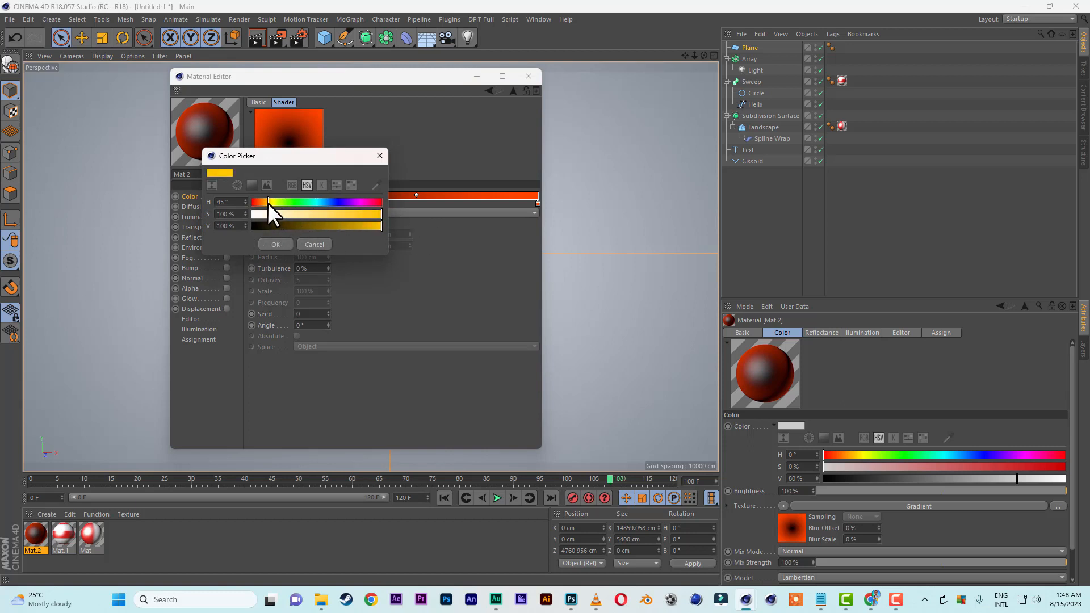
click(276, 245)
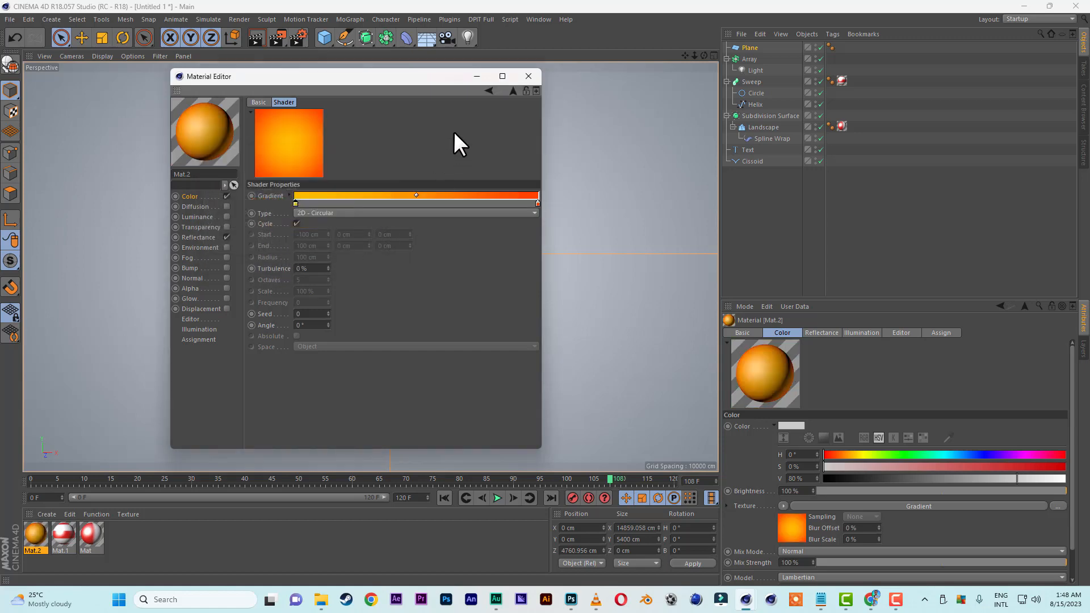
click(531, 74)
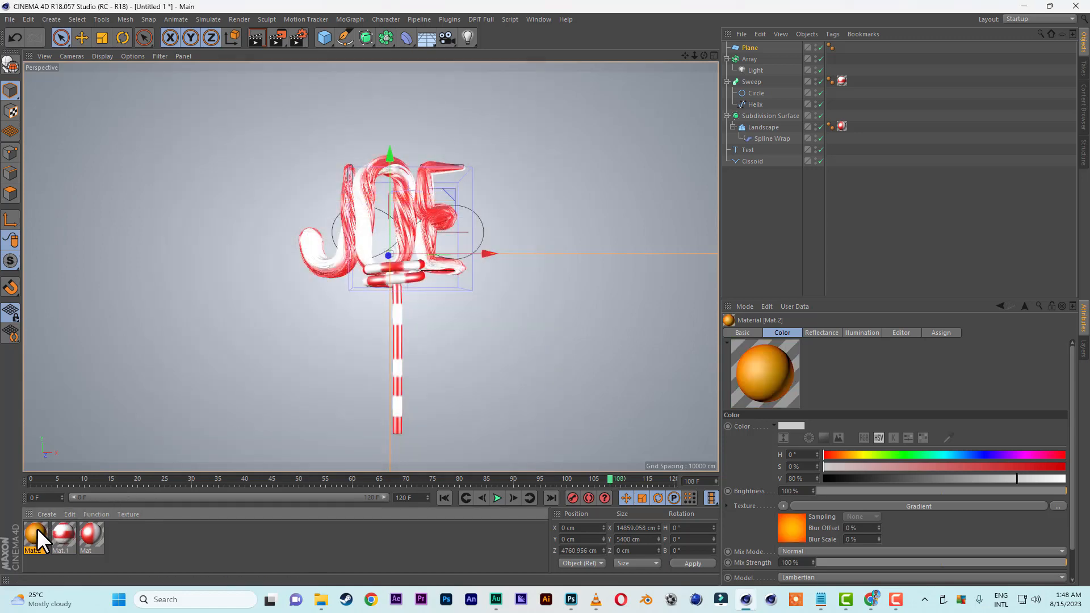
- Apply the gradient material Mat.2 to the Plane and render the view
drag(37, 528, 746, 46)
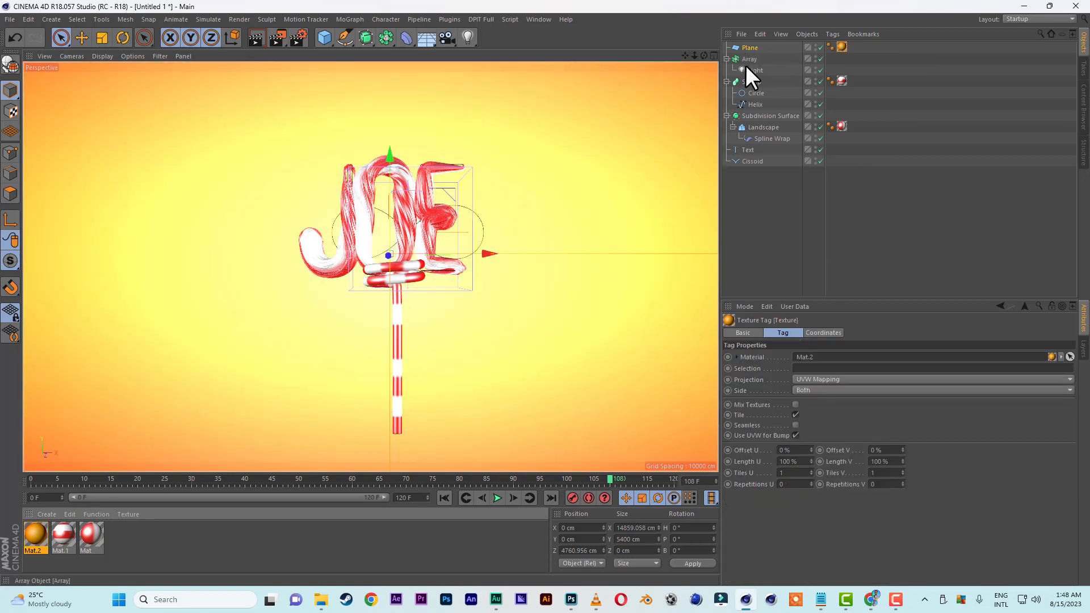
click(255, 39)
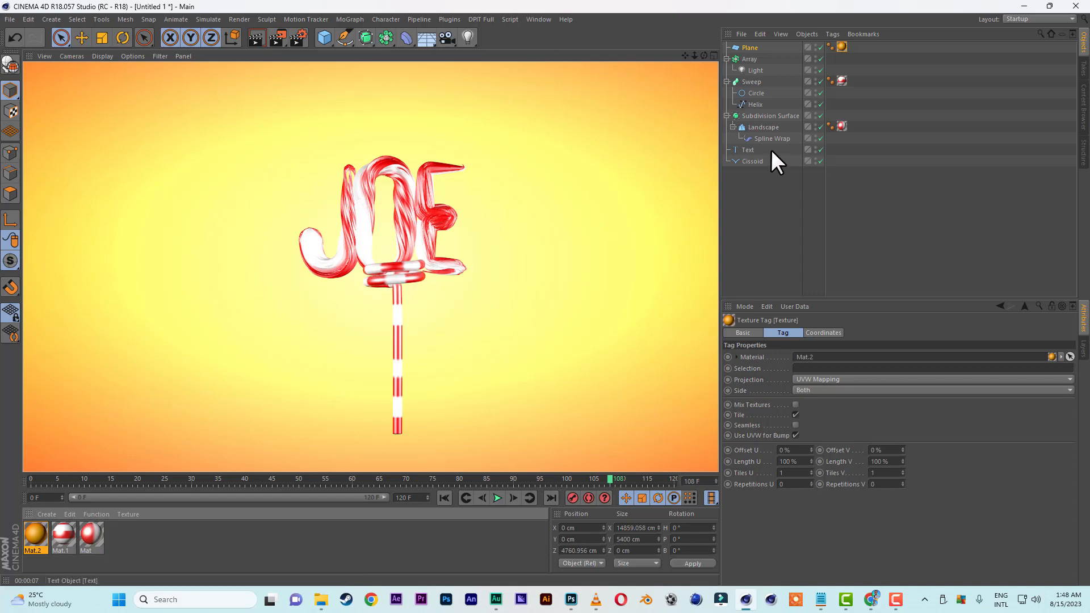
- Reduce the light Array's copies to 1 and render the view again
click(772, 127)
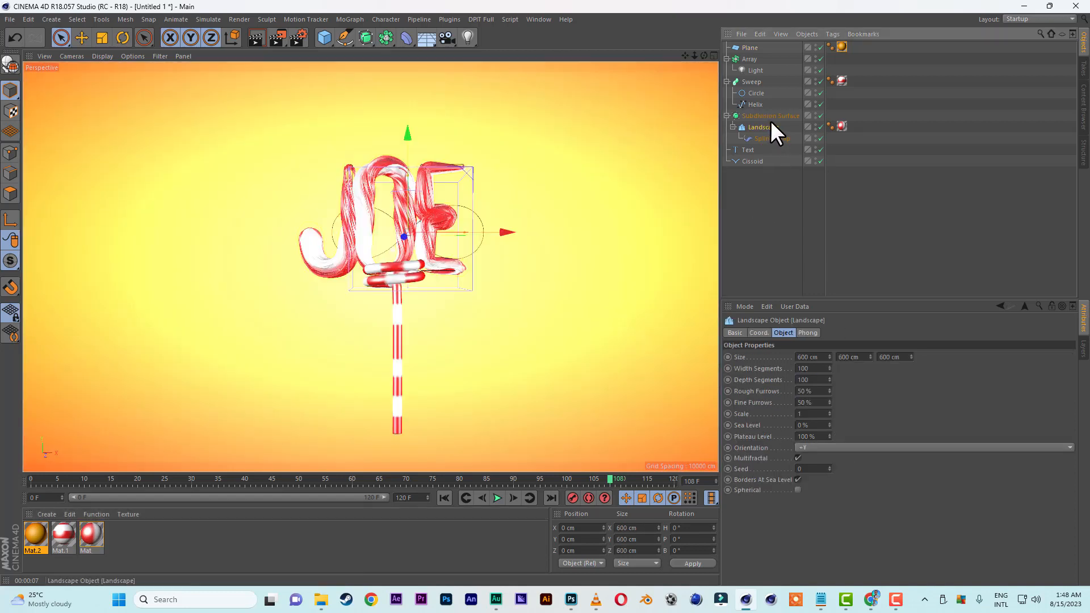
click(746, 59)
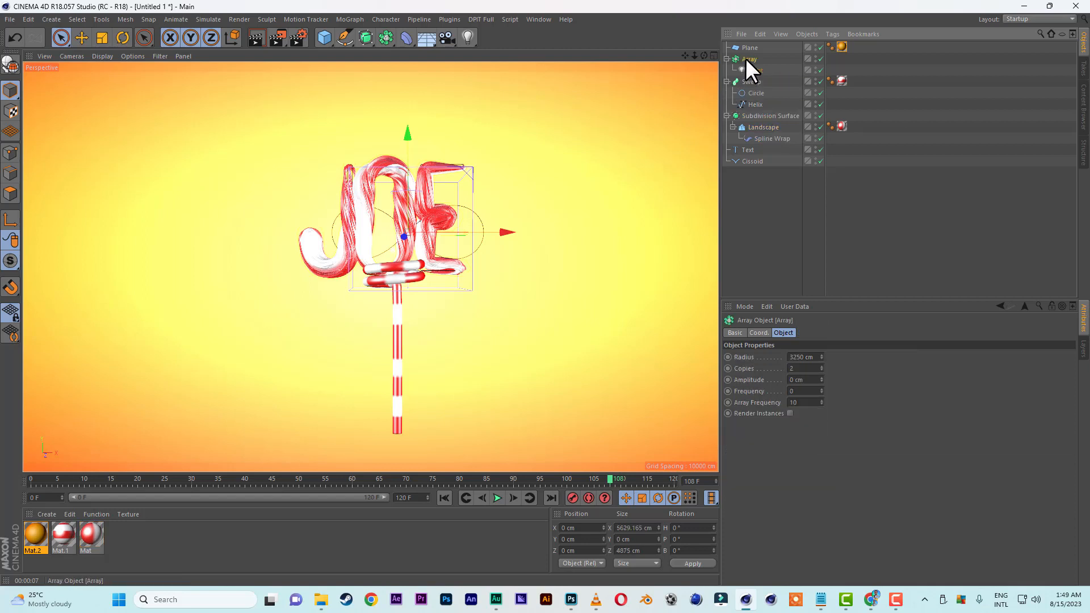
click(821, 370)
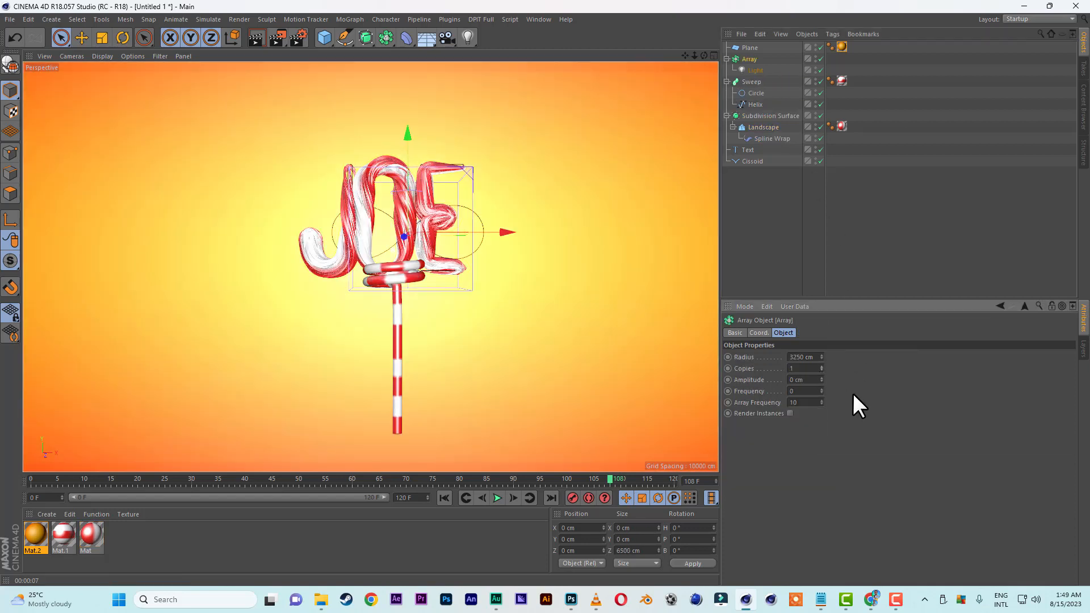
click(258, 36)
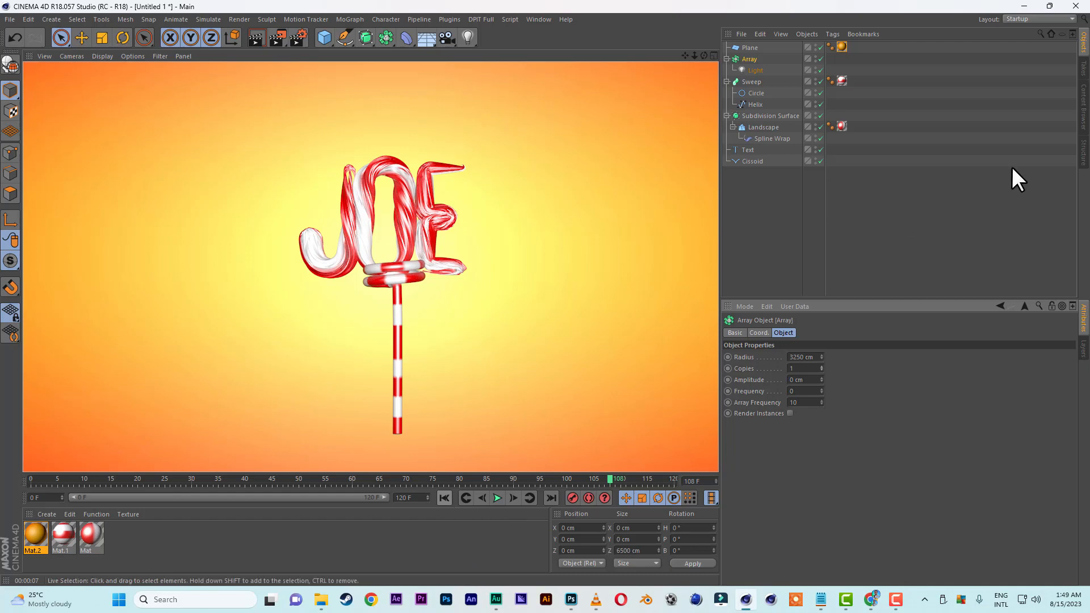
- Disable the Subdivision Surface and play the animation from its first frame, stopping once the letters and stick are fully drawn
click(821, 116)
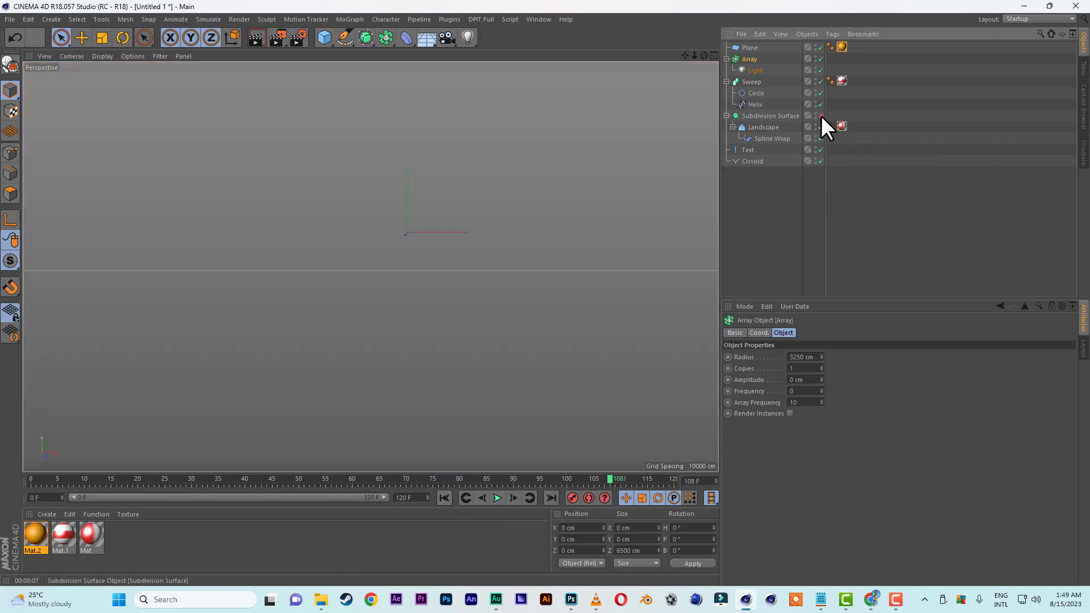
click(442, 498)
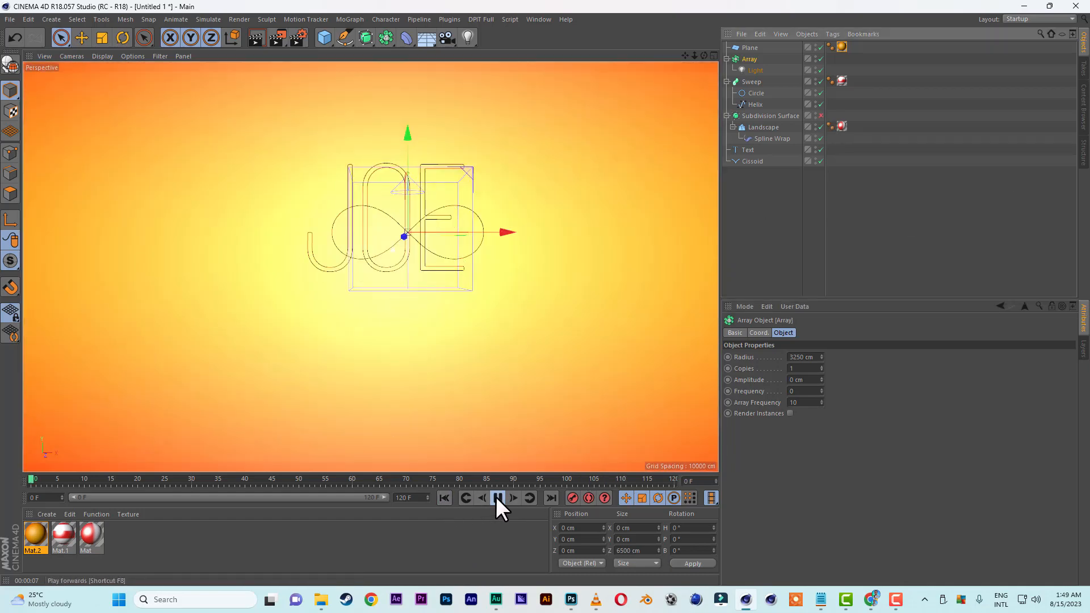
click(497, 498)
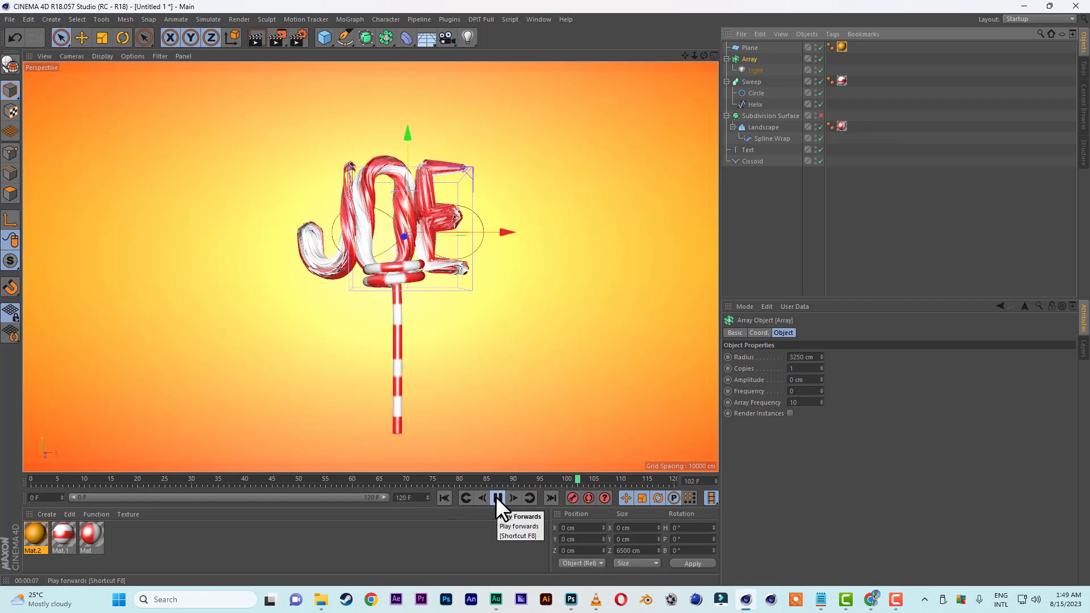
click(497, 498)
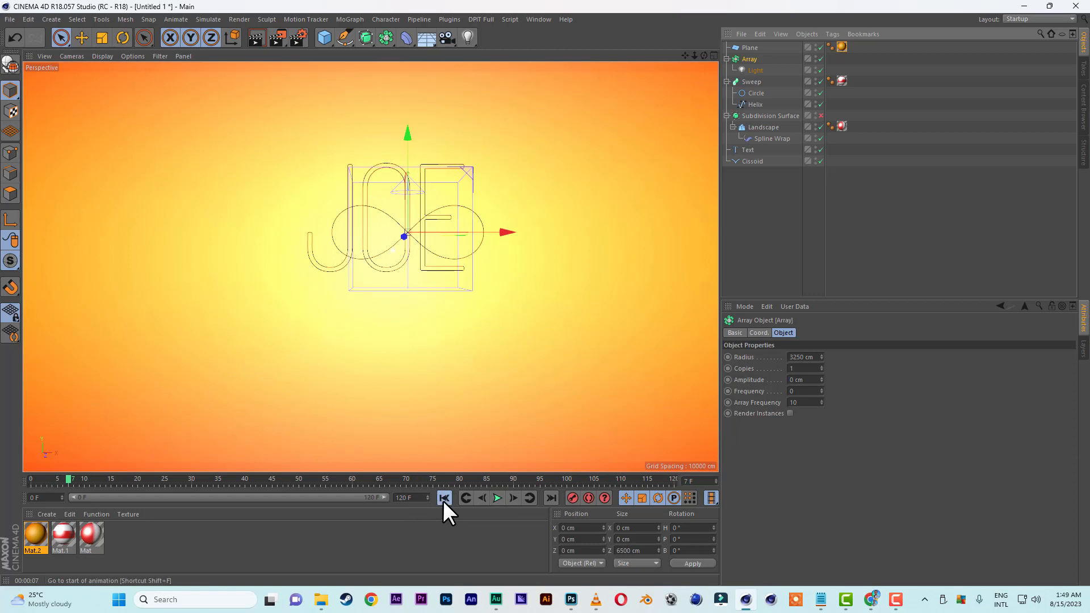
click(489, 498)
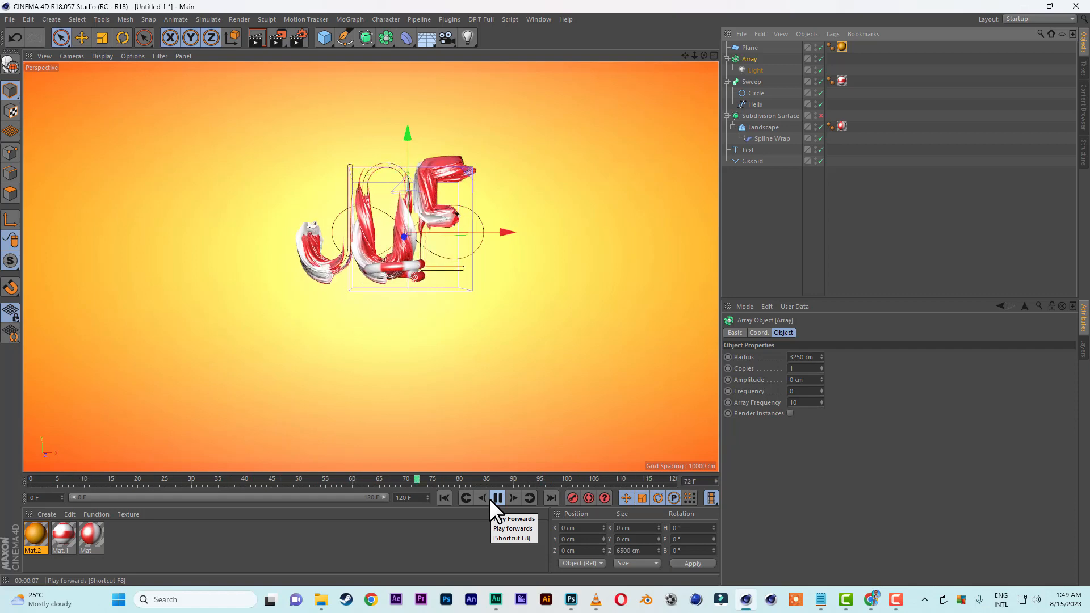
click(501, 498)
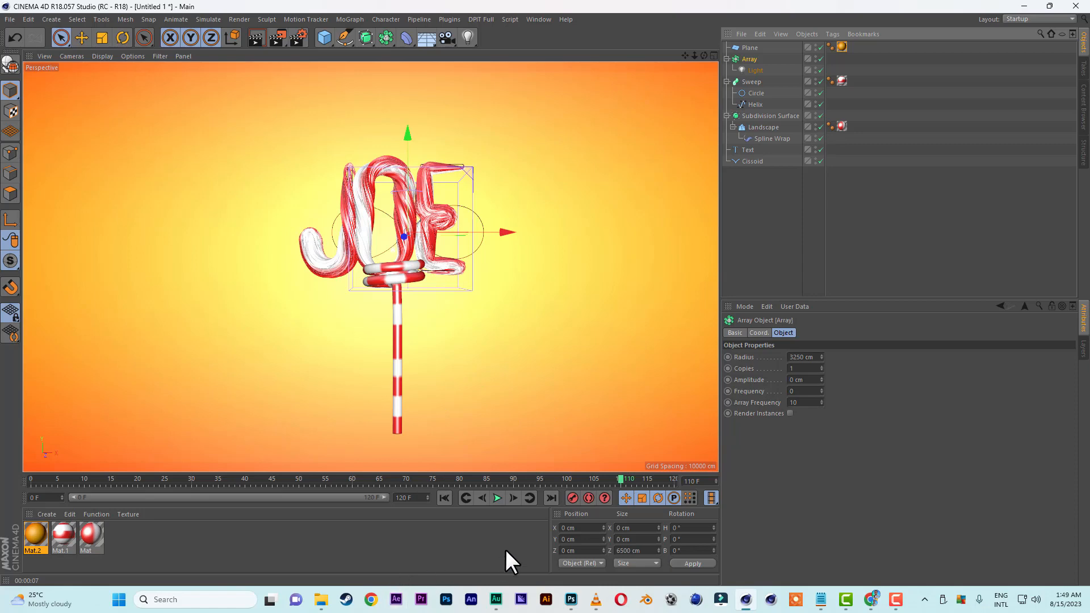
- Switch to VLC, review the finished candy stick animation one 2.mp4 from the beginning, pausing at key moments, and return to Cinema 4D
click(597, 608)
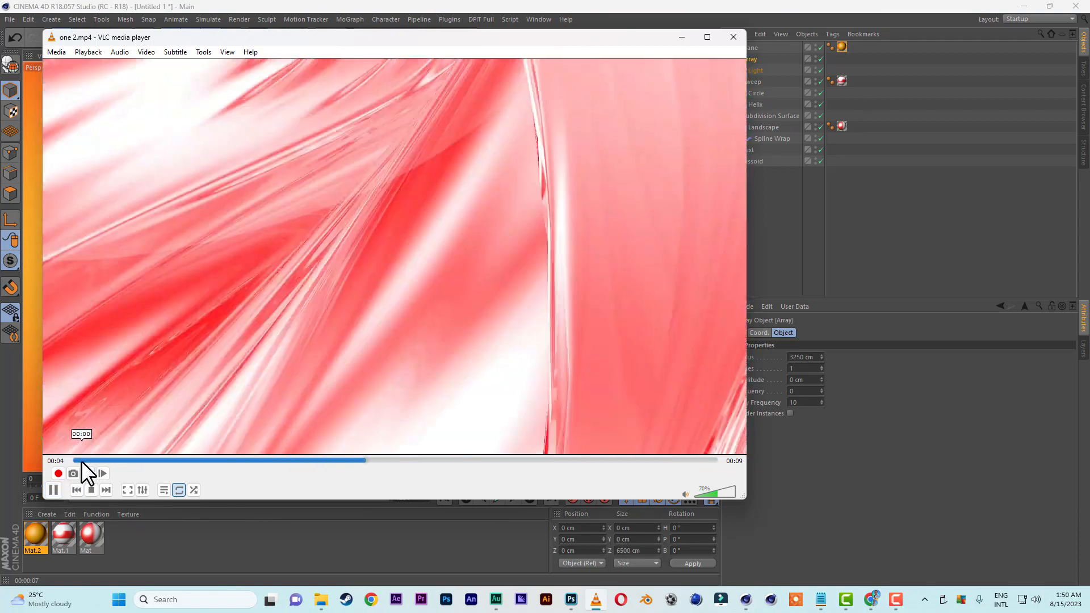
click(81, 460)
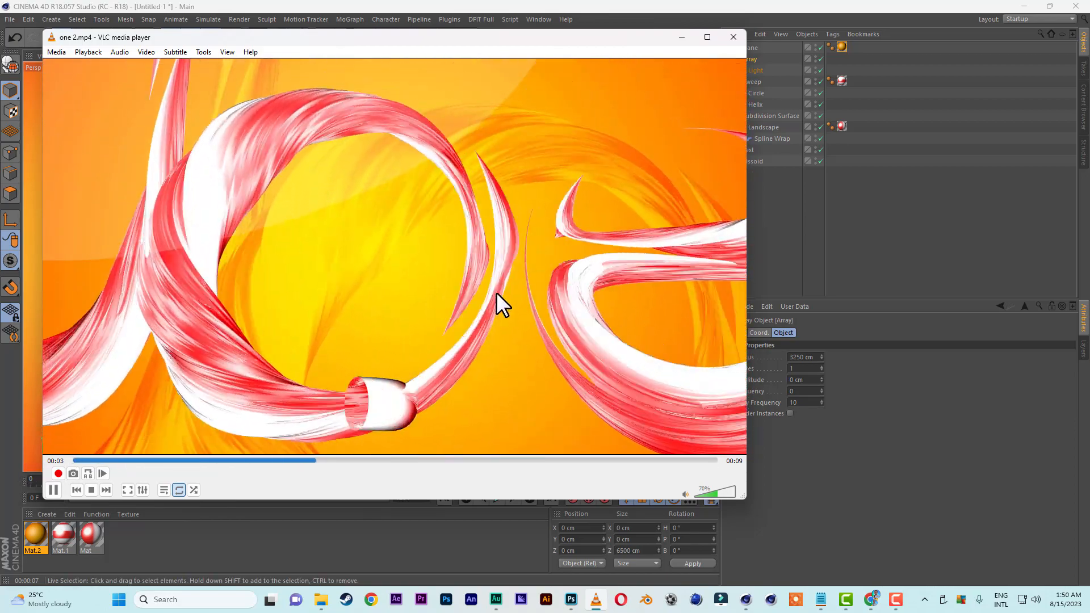
key(space)
key(space)
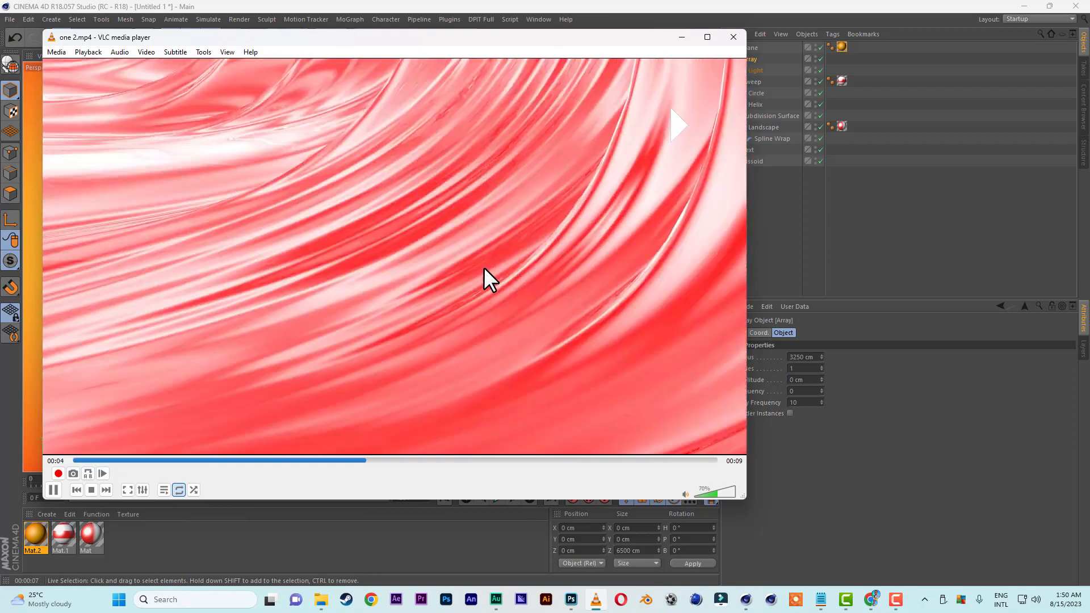
key(space)
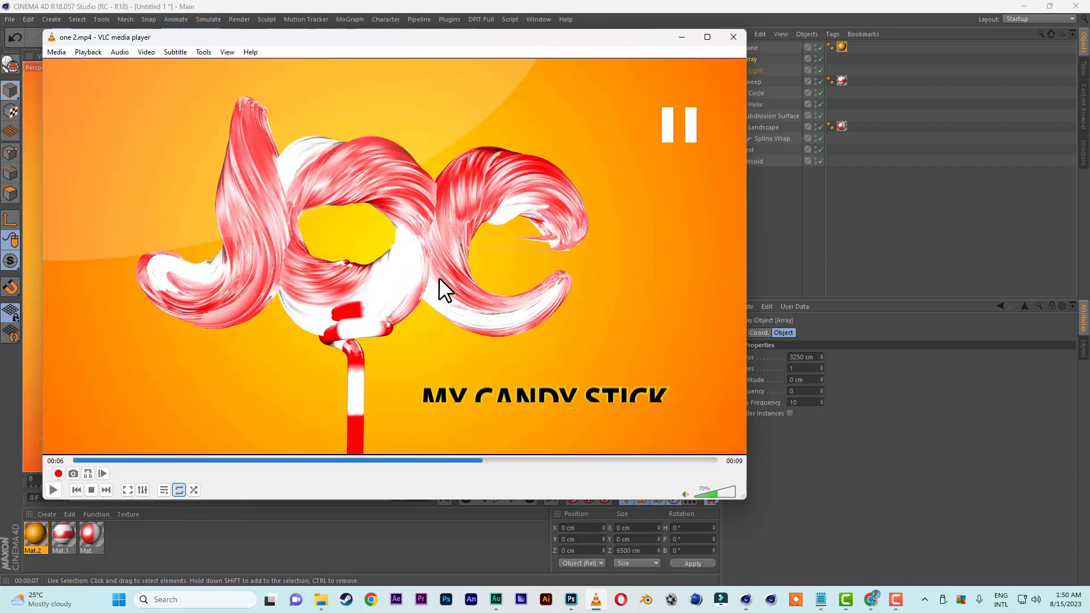
key(space)
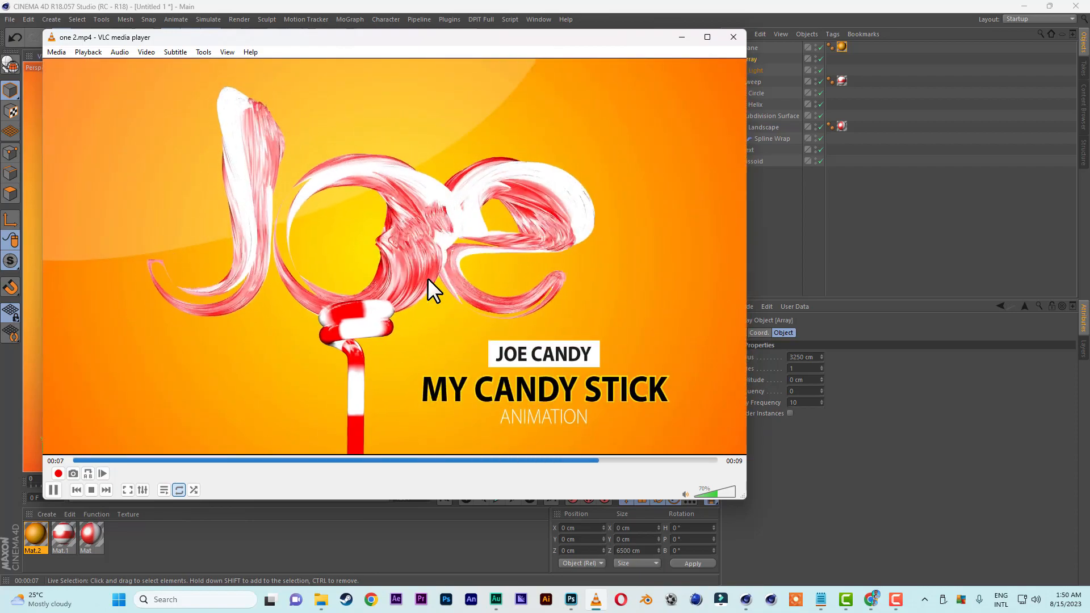
key(space)
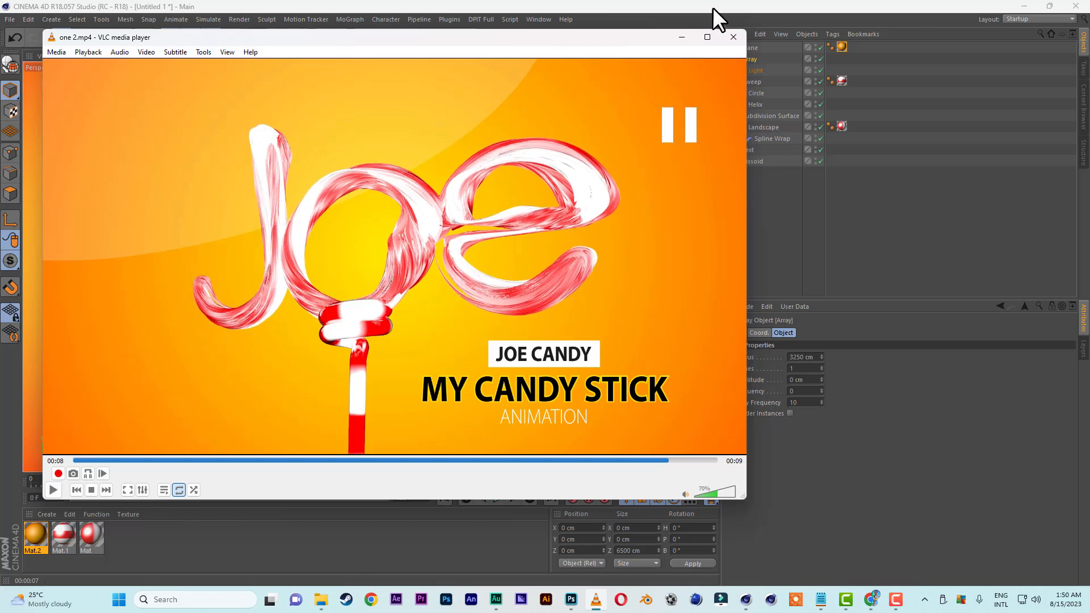
click(774, 15)
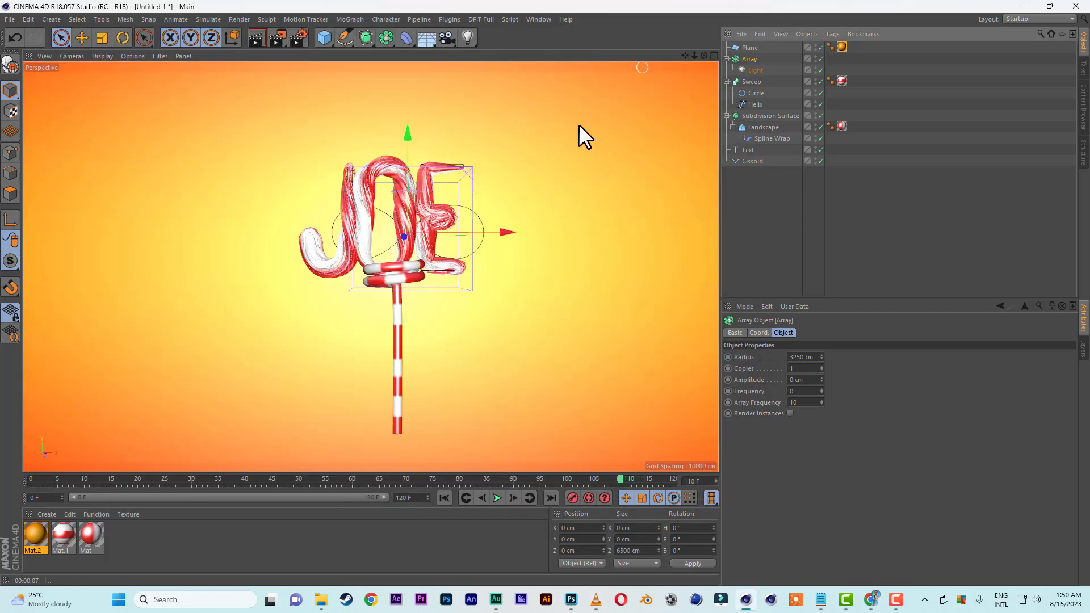